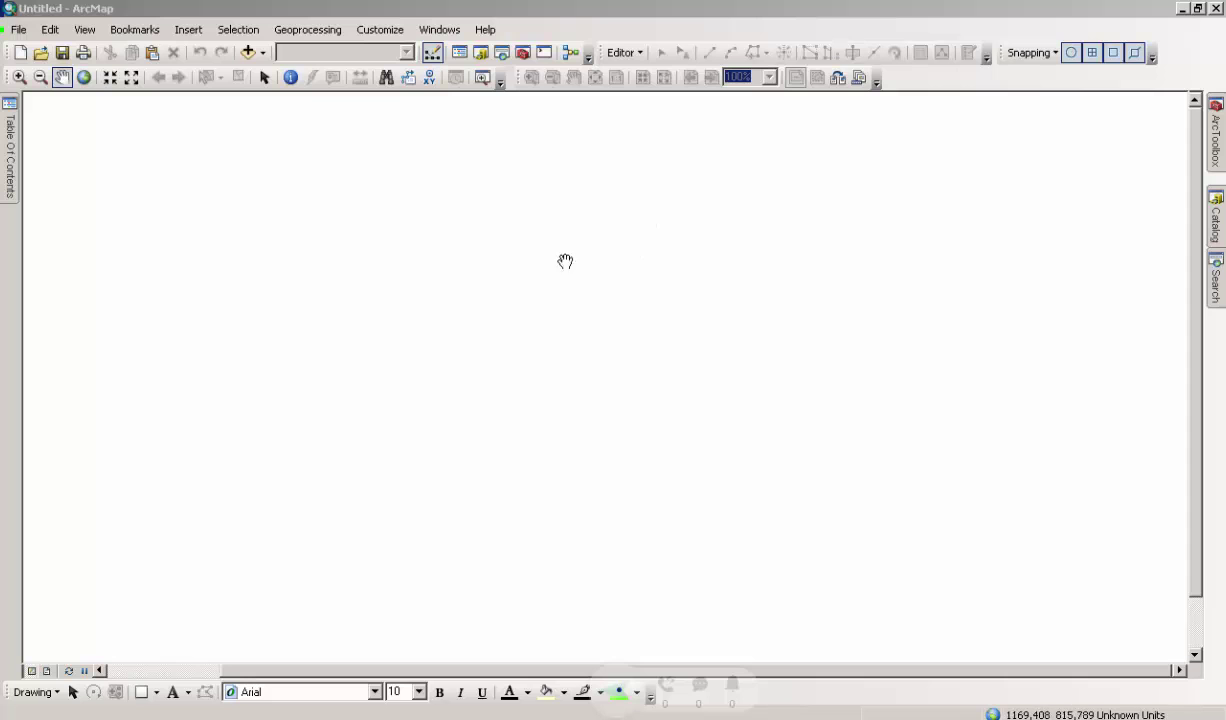
# Switch to Windows Explorer and extract pr_municipios.zip from Downloads into its own pr_municipios folder.
pyautogui.click(484, 718)
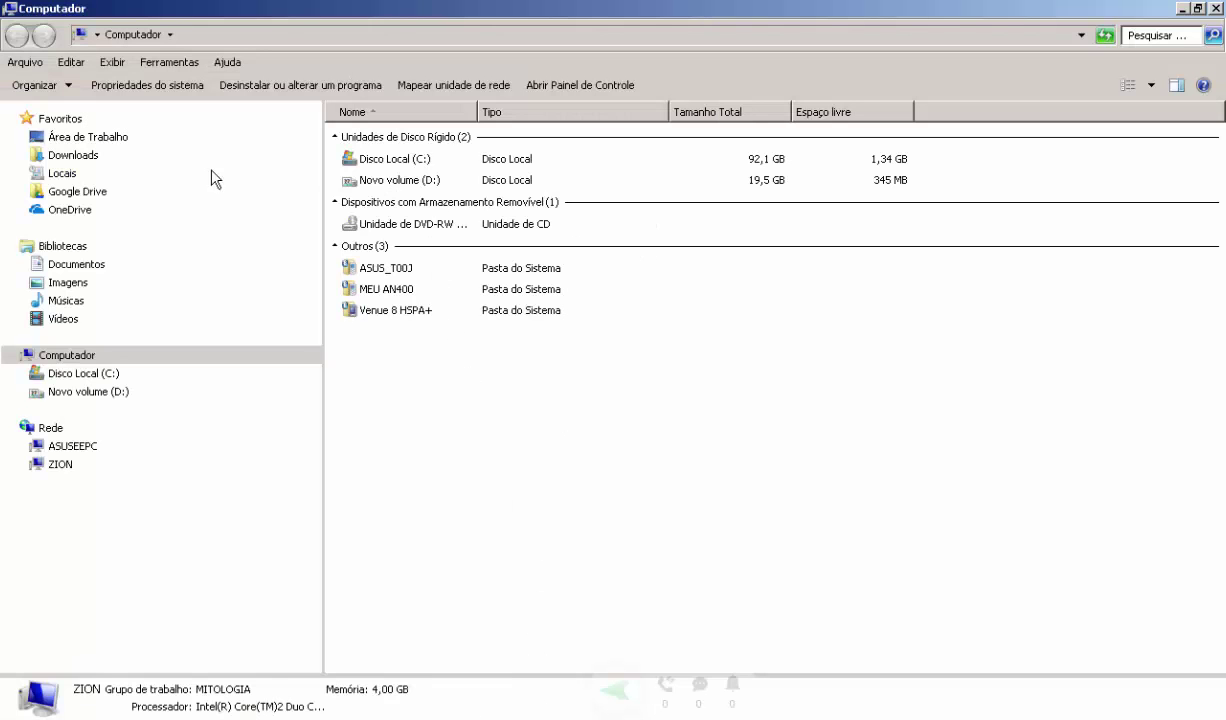
pyautogui.click(82, 161)
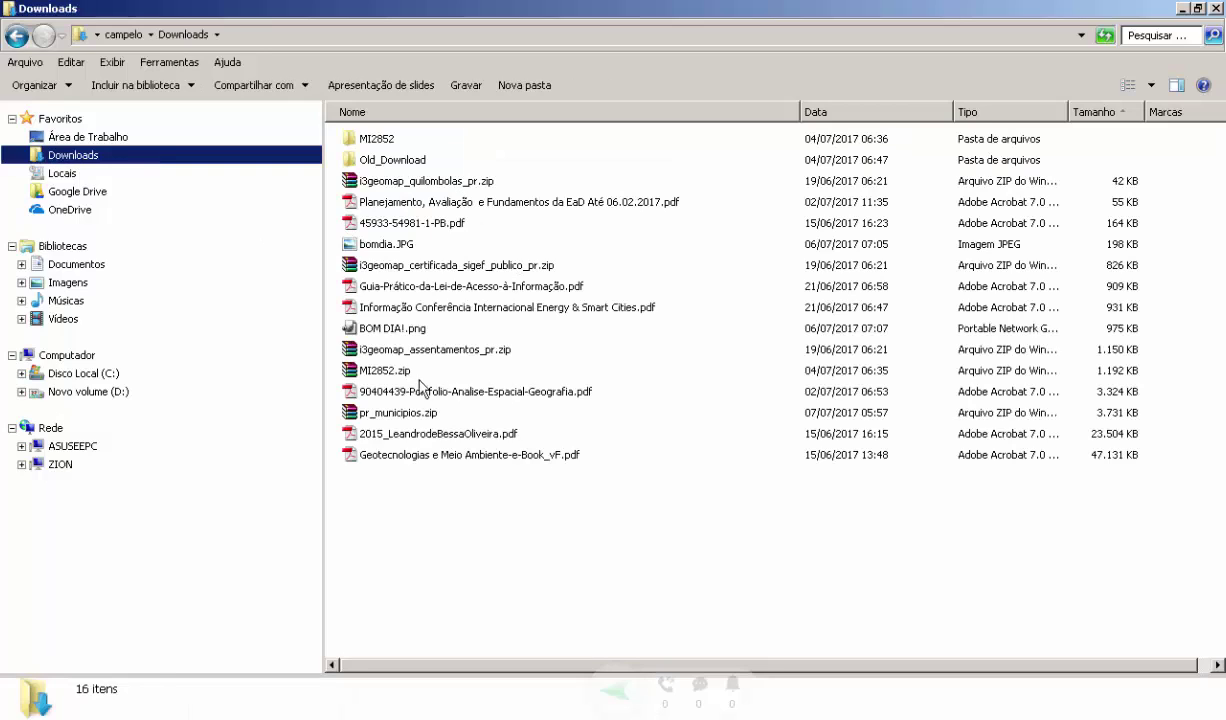
pyautogui.click(410, 415)
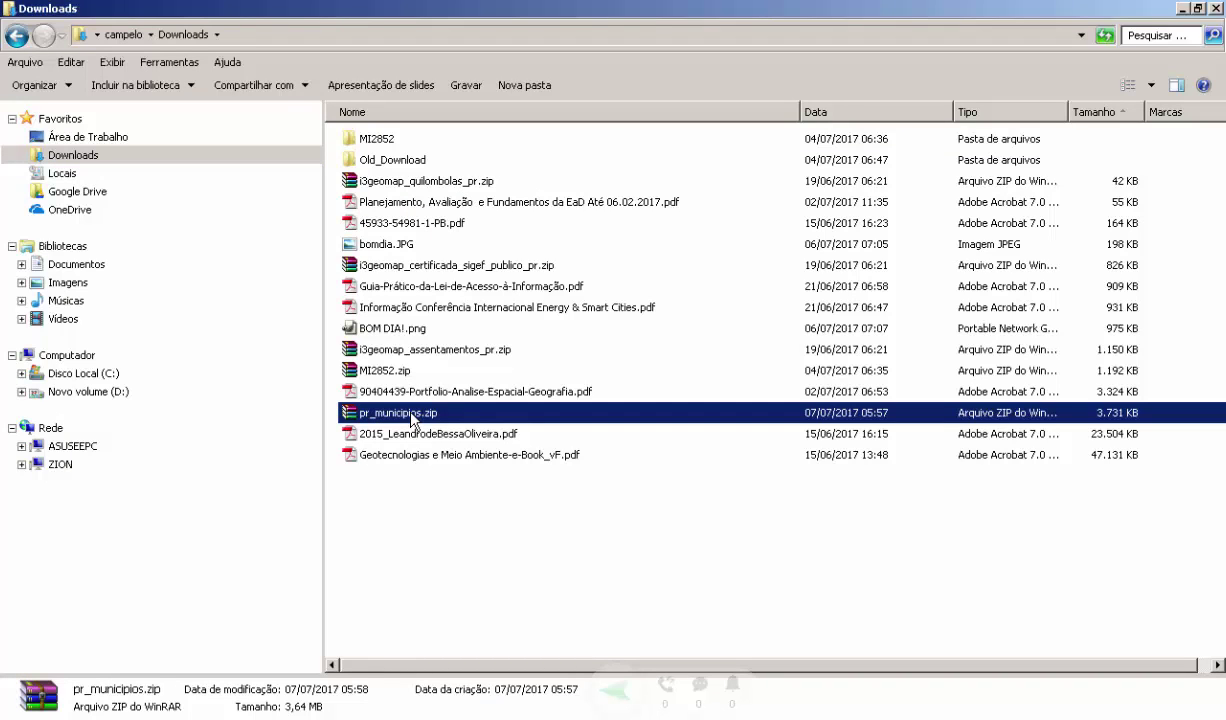
pyautogui.rightClick(411, 414)
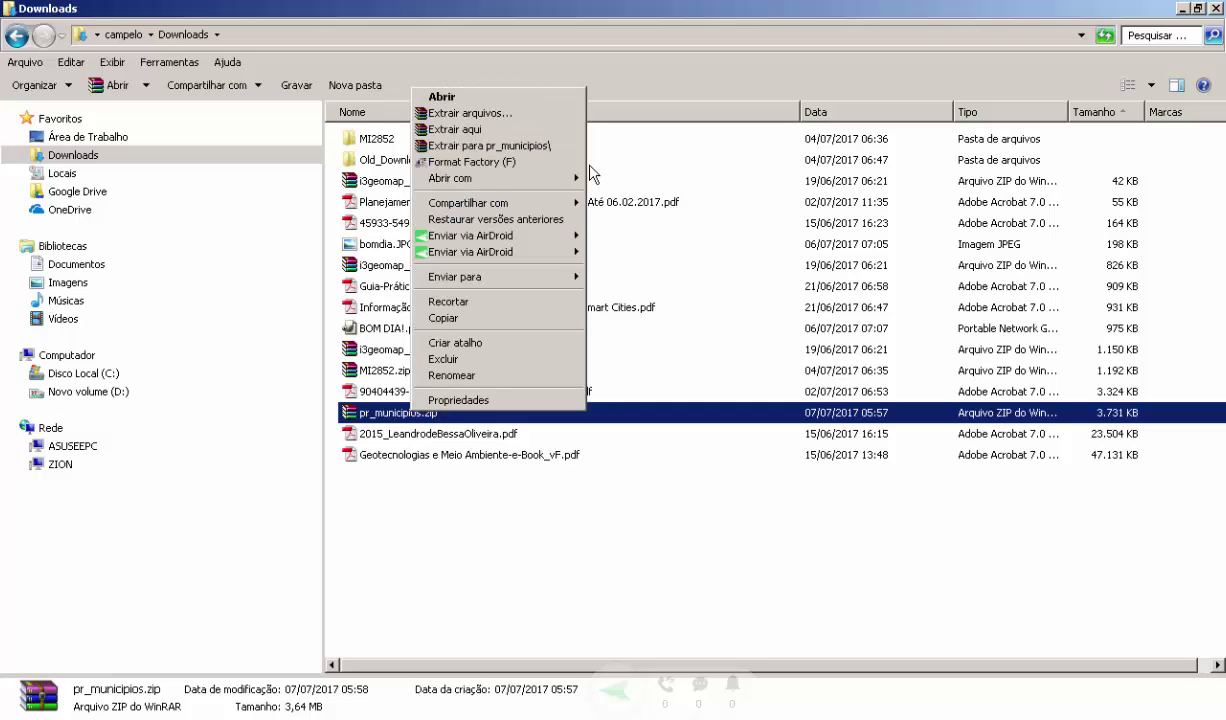
pyautogui.click(538, 146)
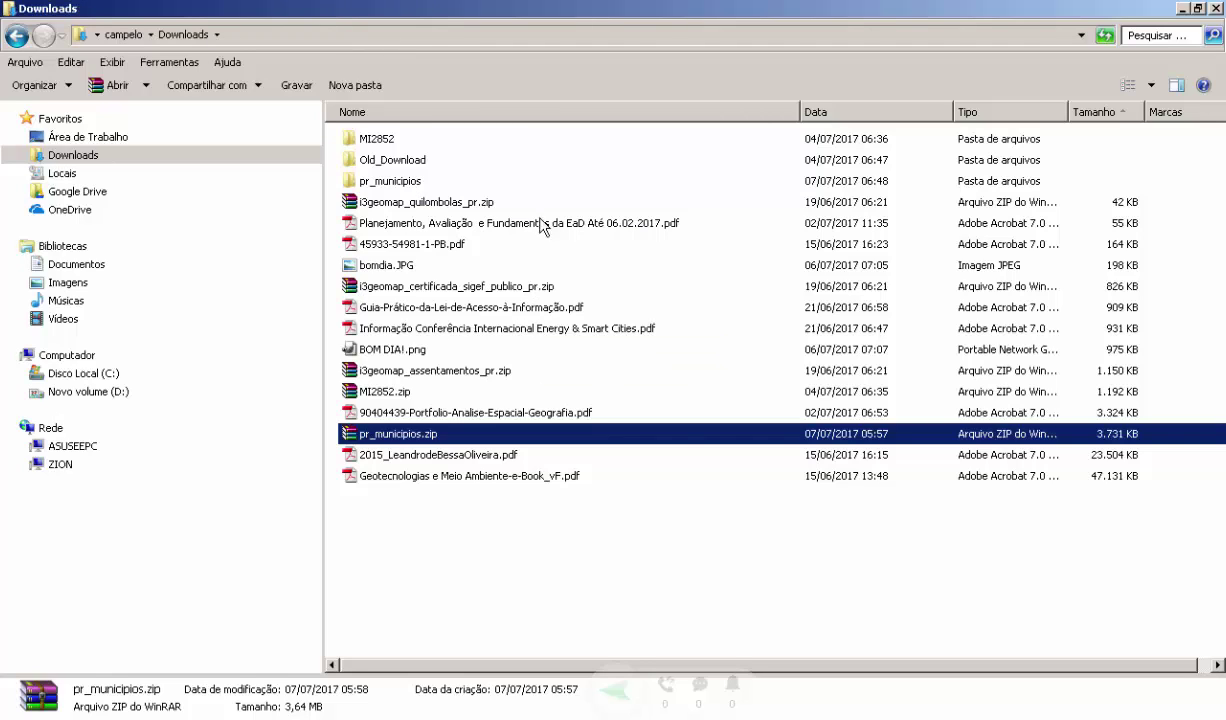
# Look inside the extracted pr_municipios folder and compare it with the original zip archive in Downloads.
pyautogui.doubleClick(392, 181)
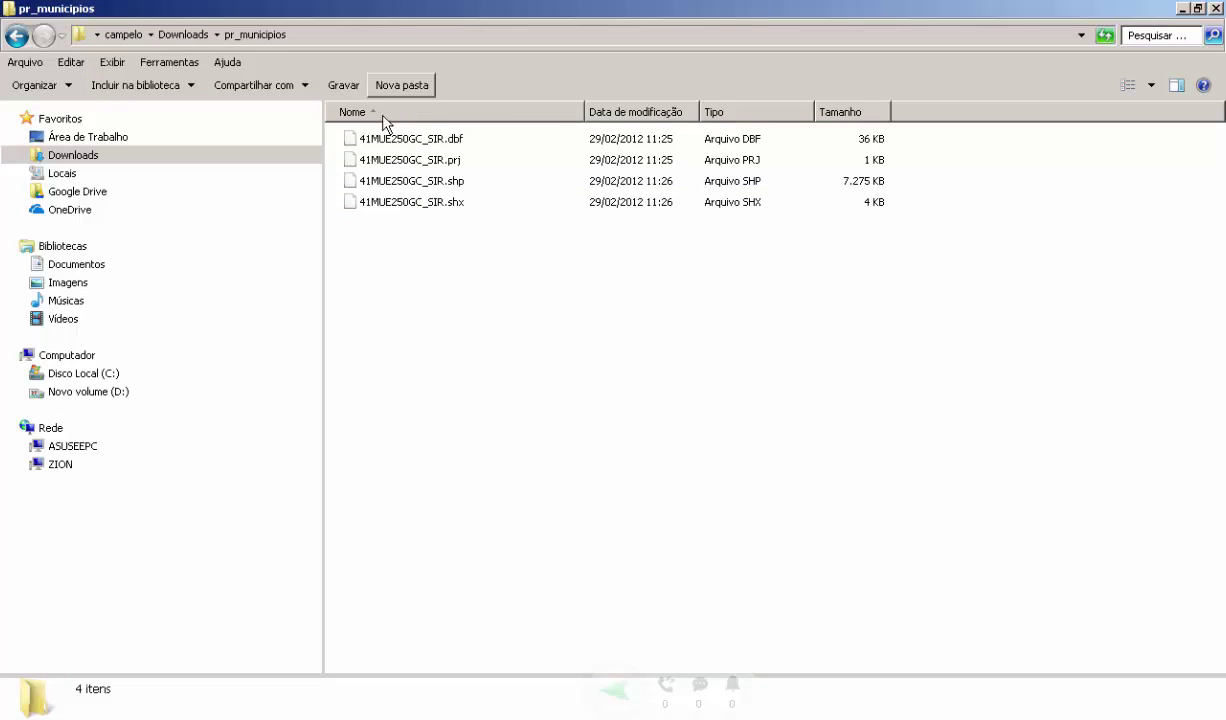
pyautogui.click(183, 34)
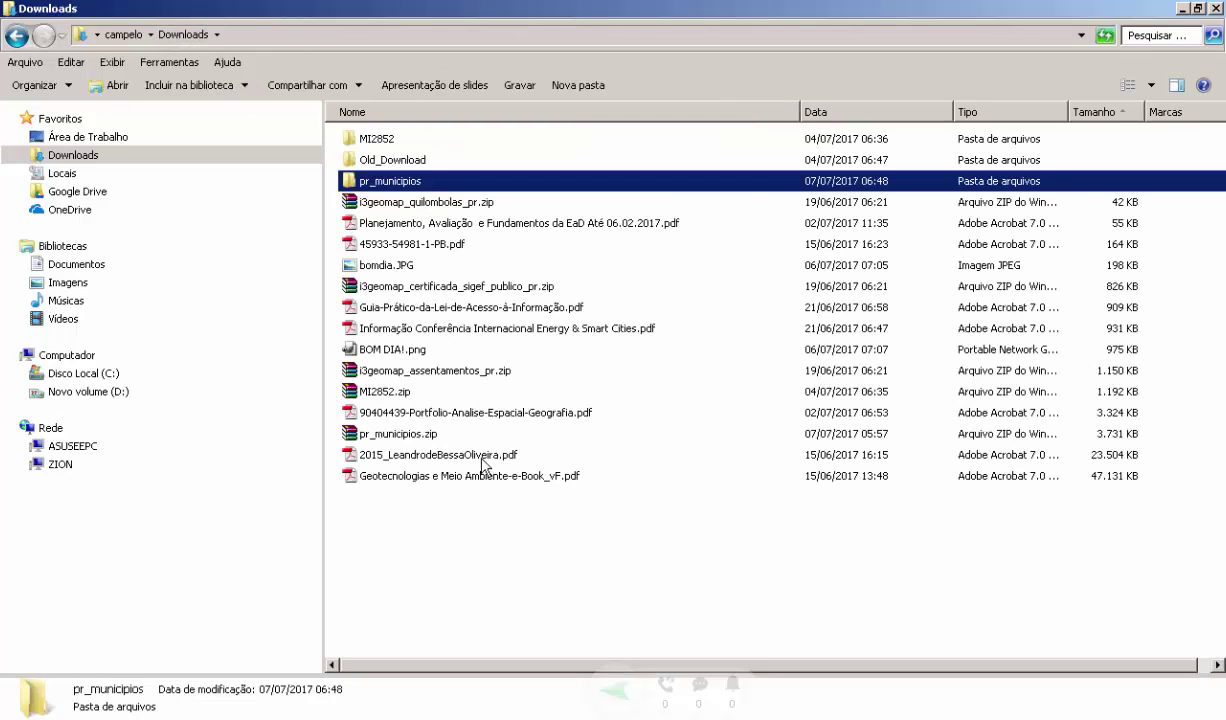
pyautogui.click(388, 431)
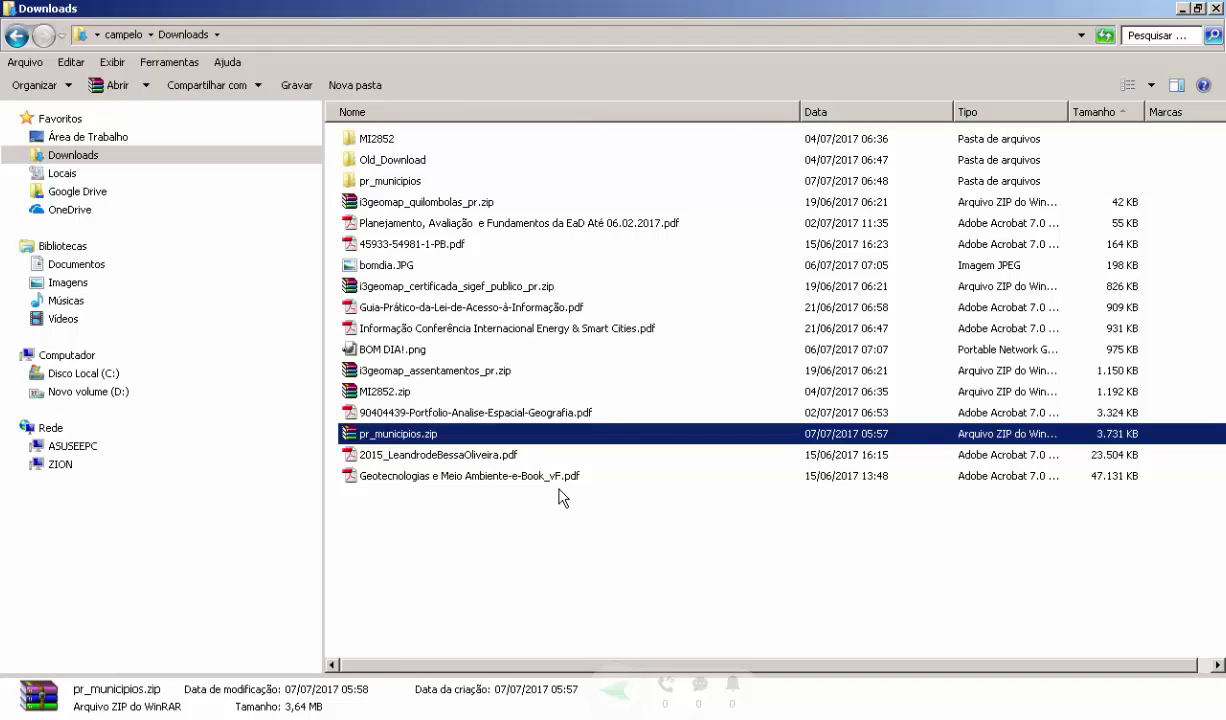
pyautogui.doubleClick(372, 181)
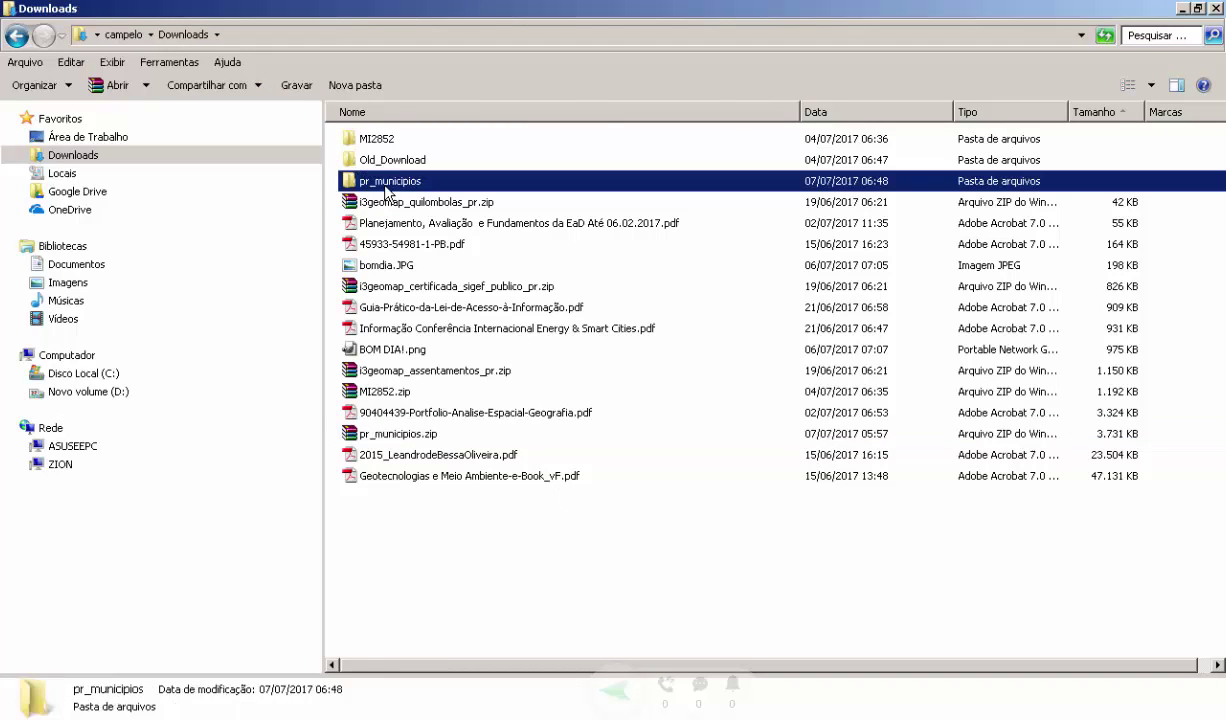
# Examine the .dbf, .prj, .shp and .shx component files of the 41MUE250GC_SIR shapefile.
pyautogui.moveTo(462, 163)
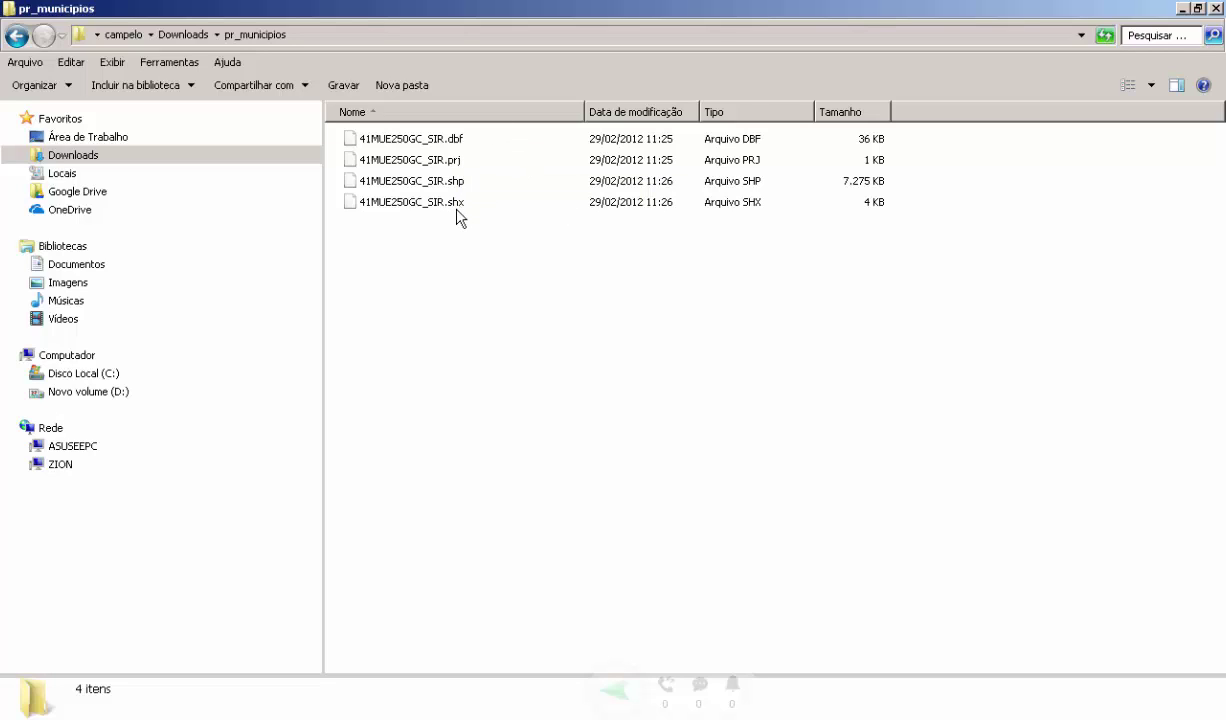
pyautogui.moveTo(457, 210)
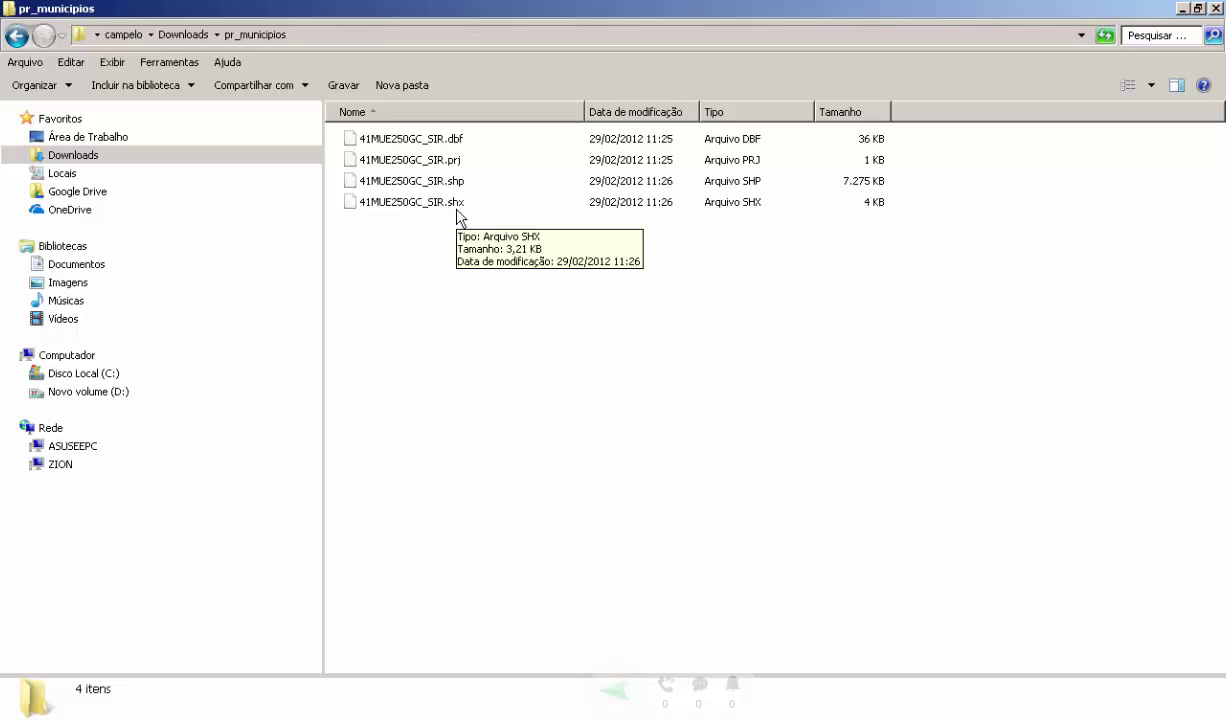
pyautogui.click(448, 139)
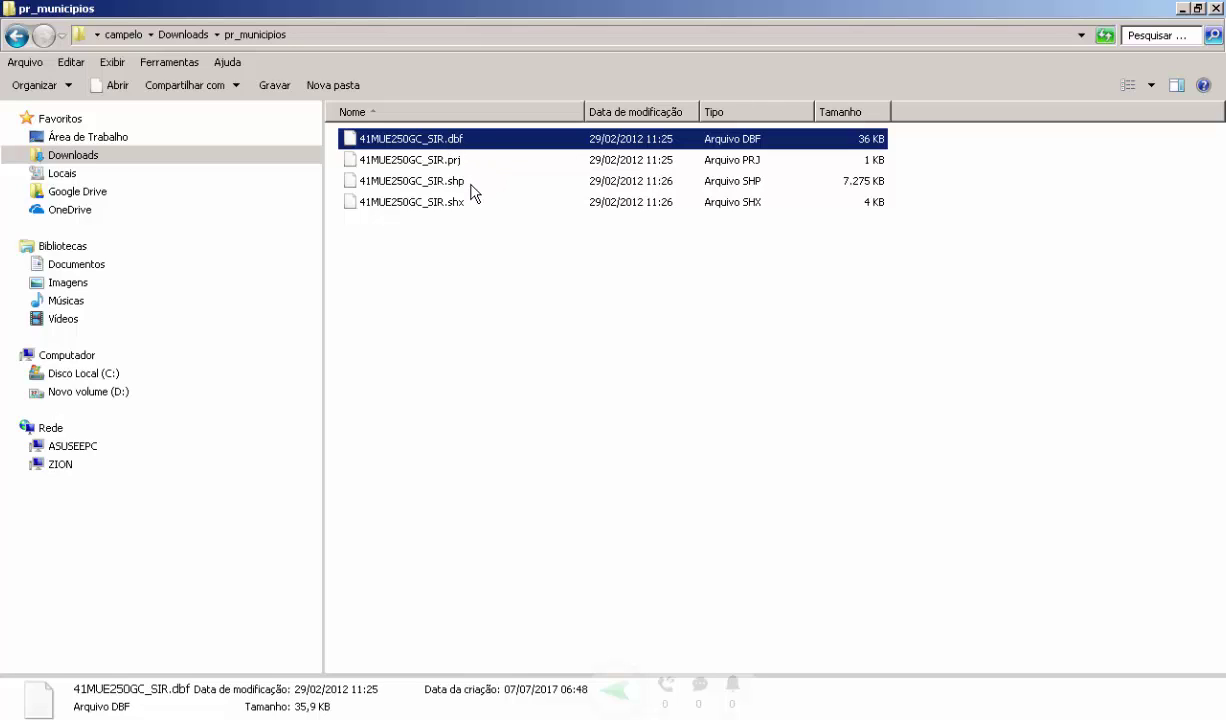
pyautogui.moveTo(449, 208)
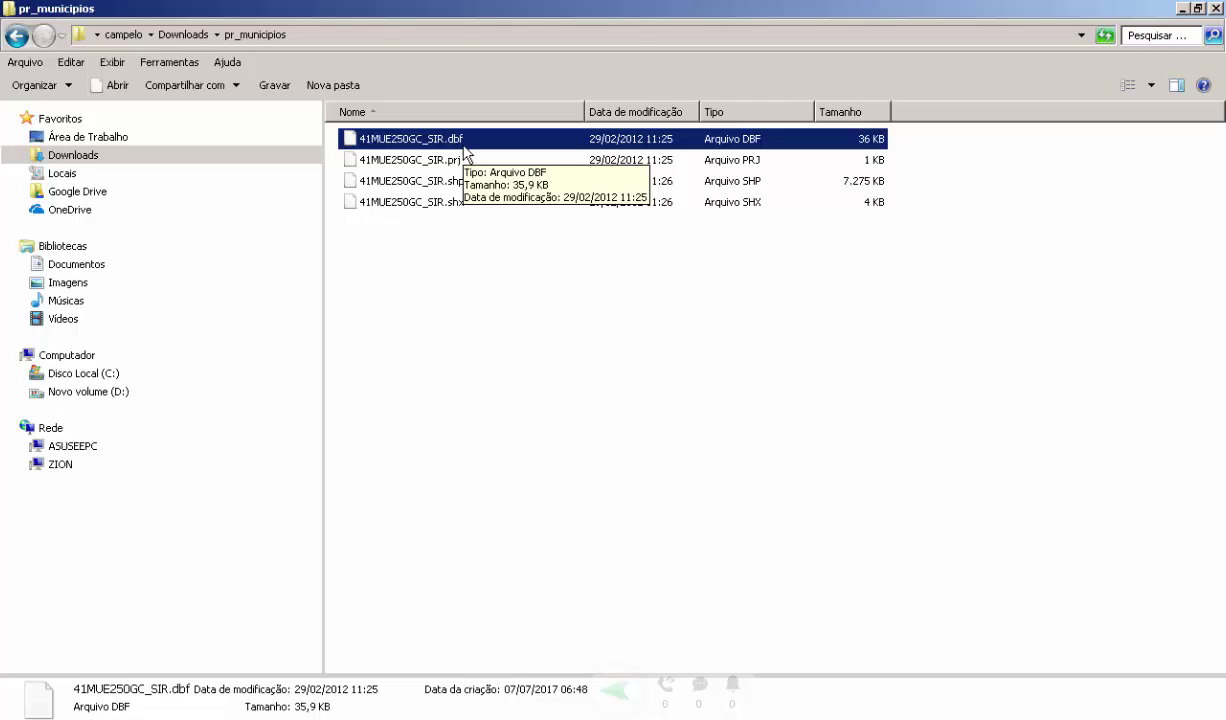
pyautogui.click(462, 162)
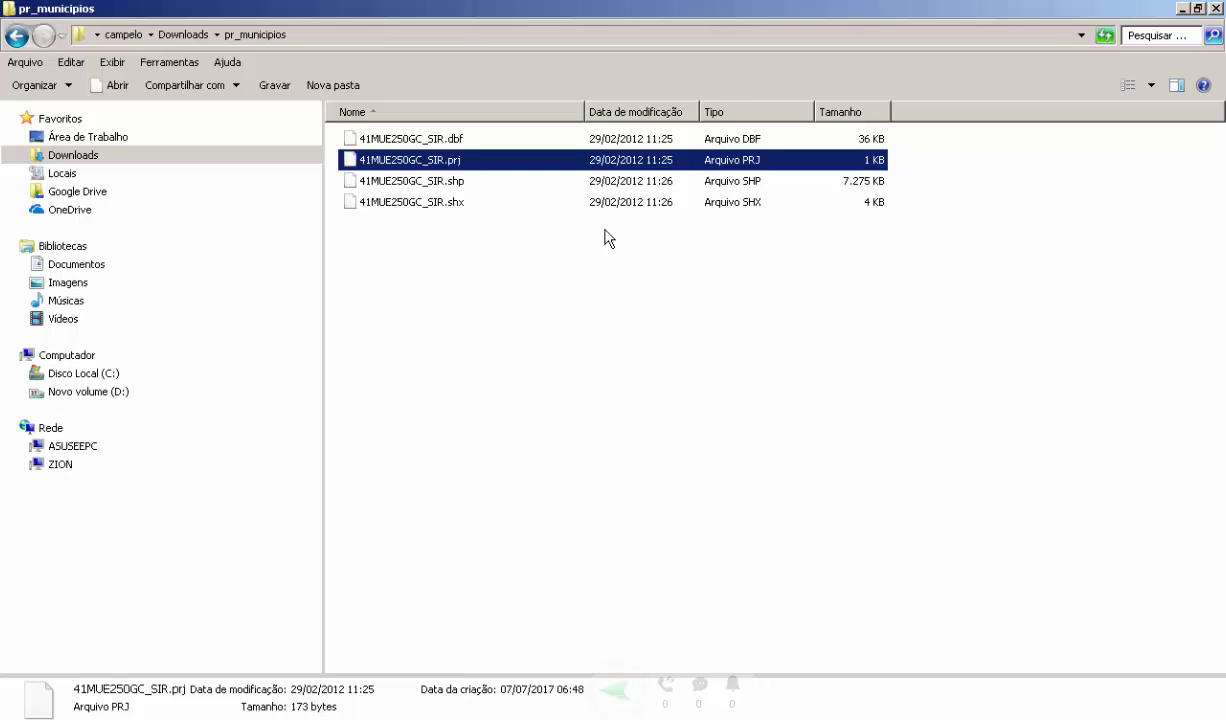
pyautogui.click(383, 181)
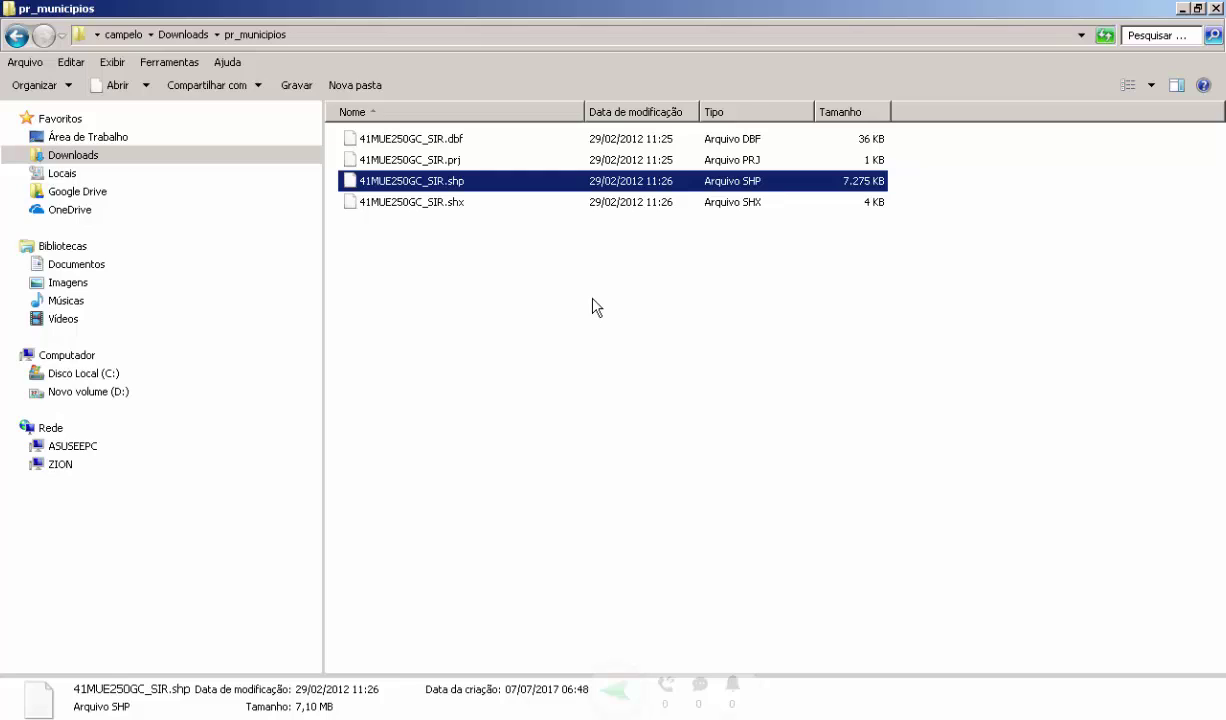
pyautogui.click(430, 202)
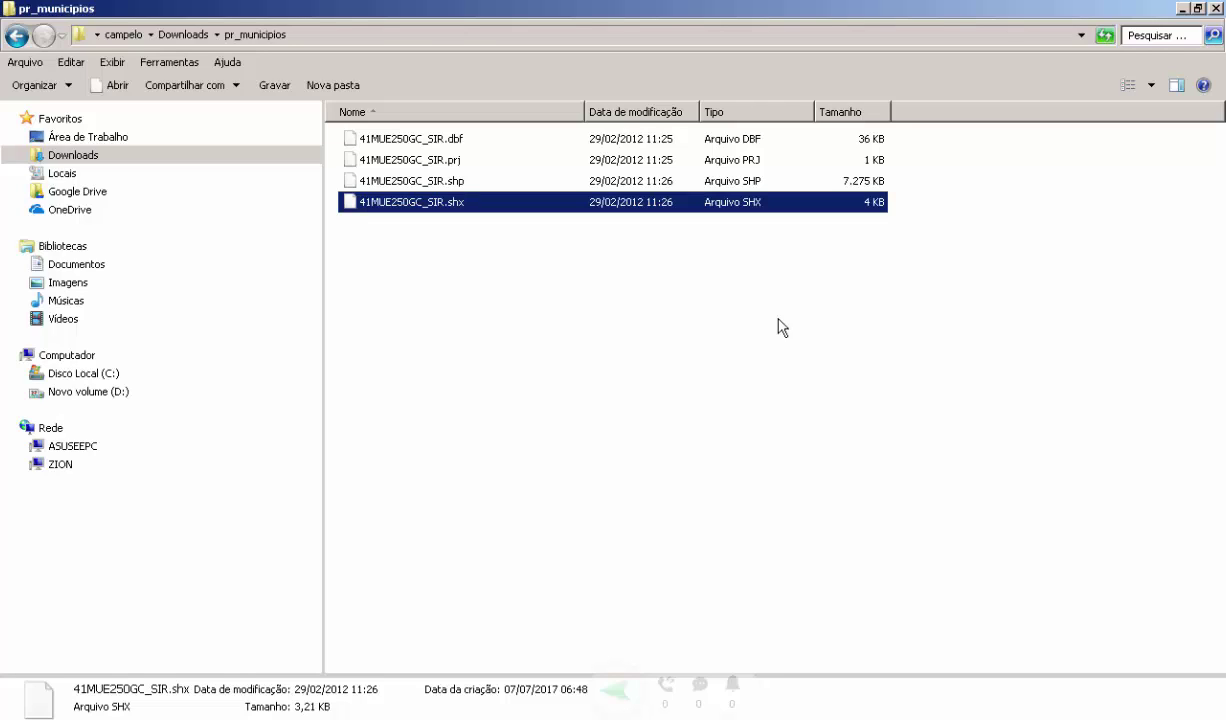
pyautogui.click(595, 263)
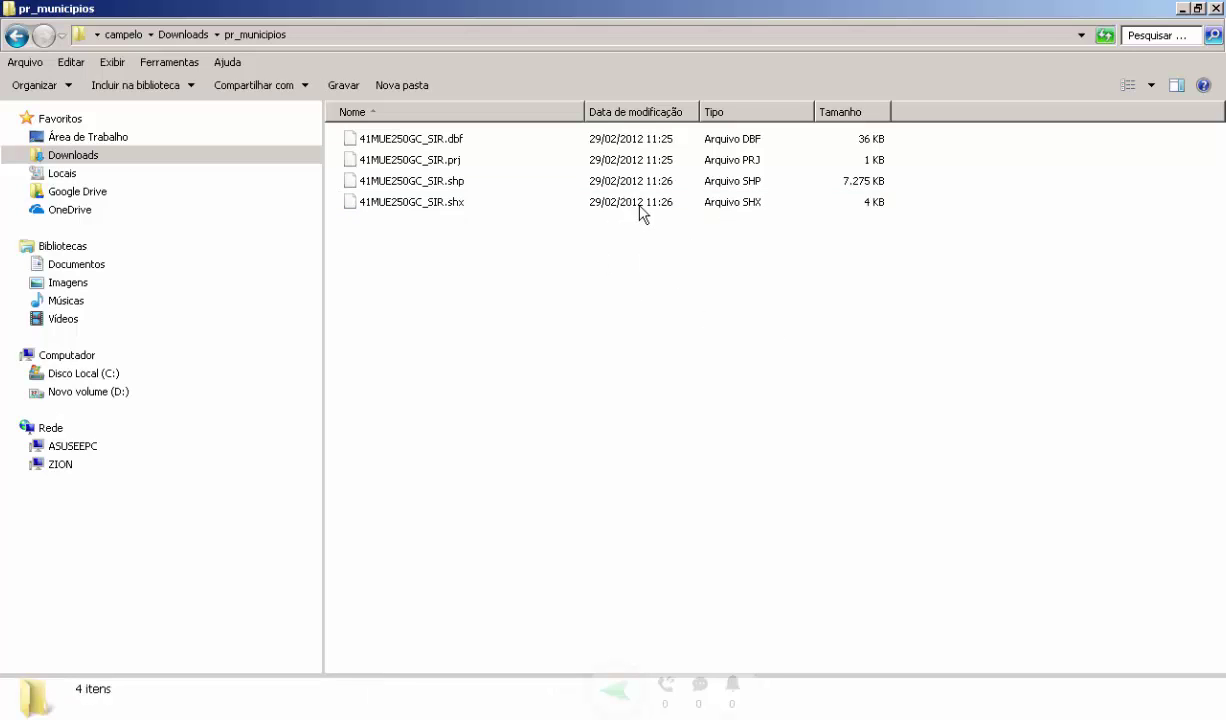
# Return to Downloads to review pr_municipios.zip, and reopen the extracted pr_municipios folder.
pyautogui.click(183, 34)
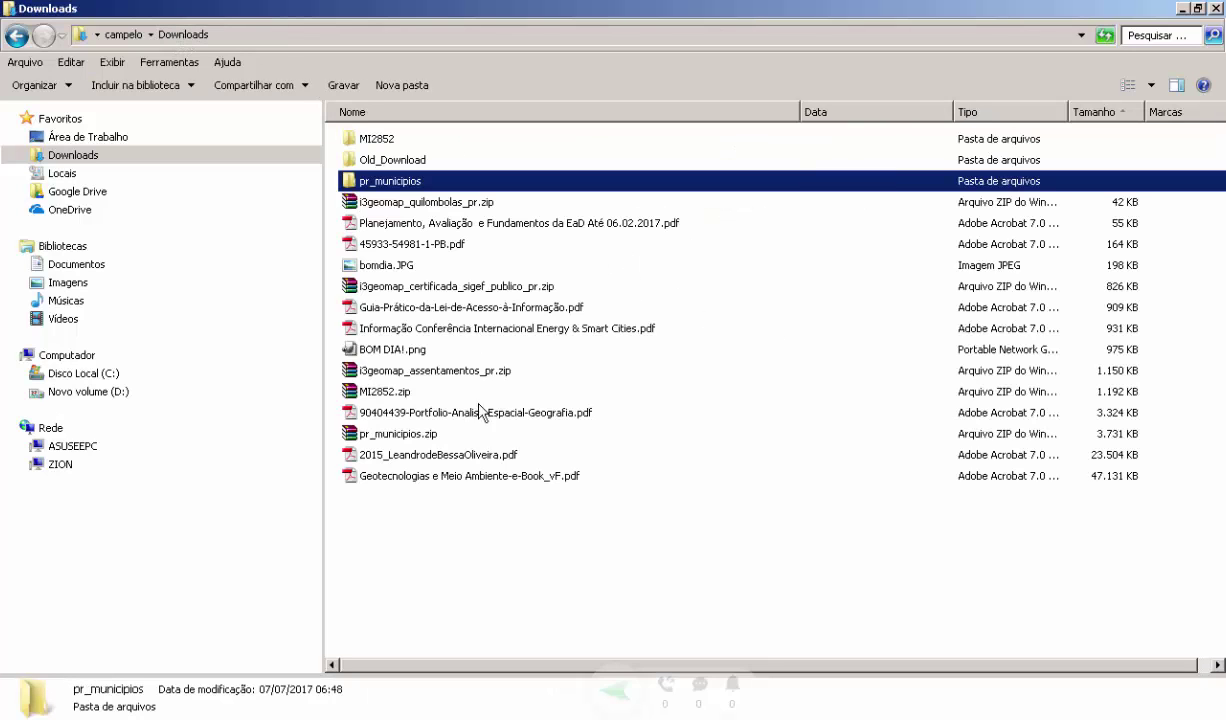
pyautogui.click(380, 433)
pyautogui.doubleClick(393, 182)
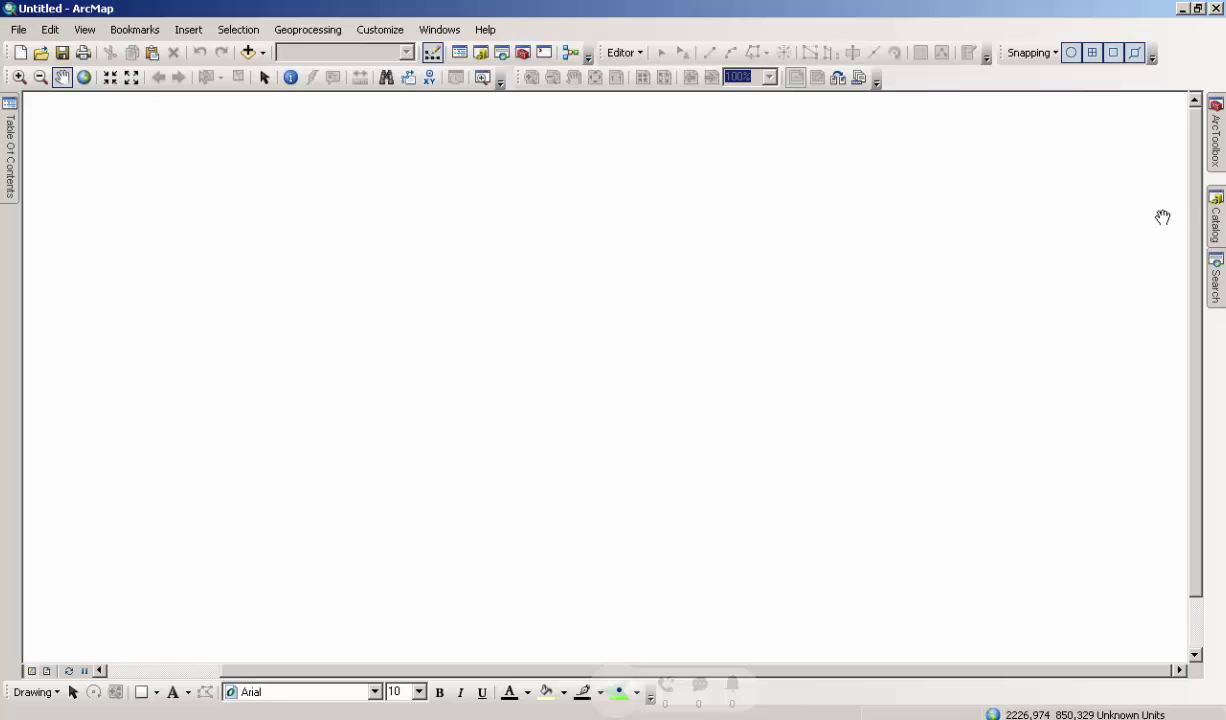
# Switch to ArcMap and view the Table of Contents and the Catalog's existing folder connections.
pyautogui.click(1213, 224)
pyautogui.click(1215, 236)
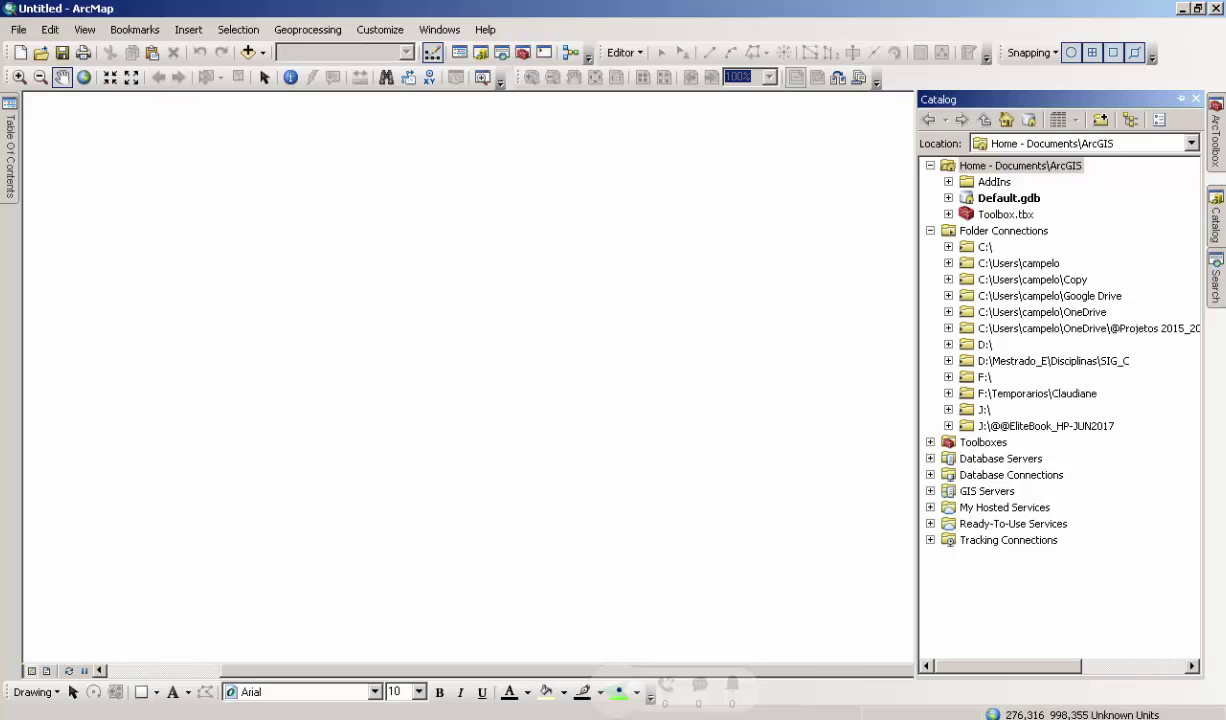
pyautogui.moveTo(12, 148)
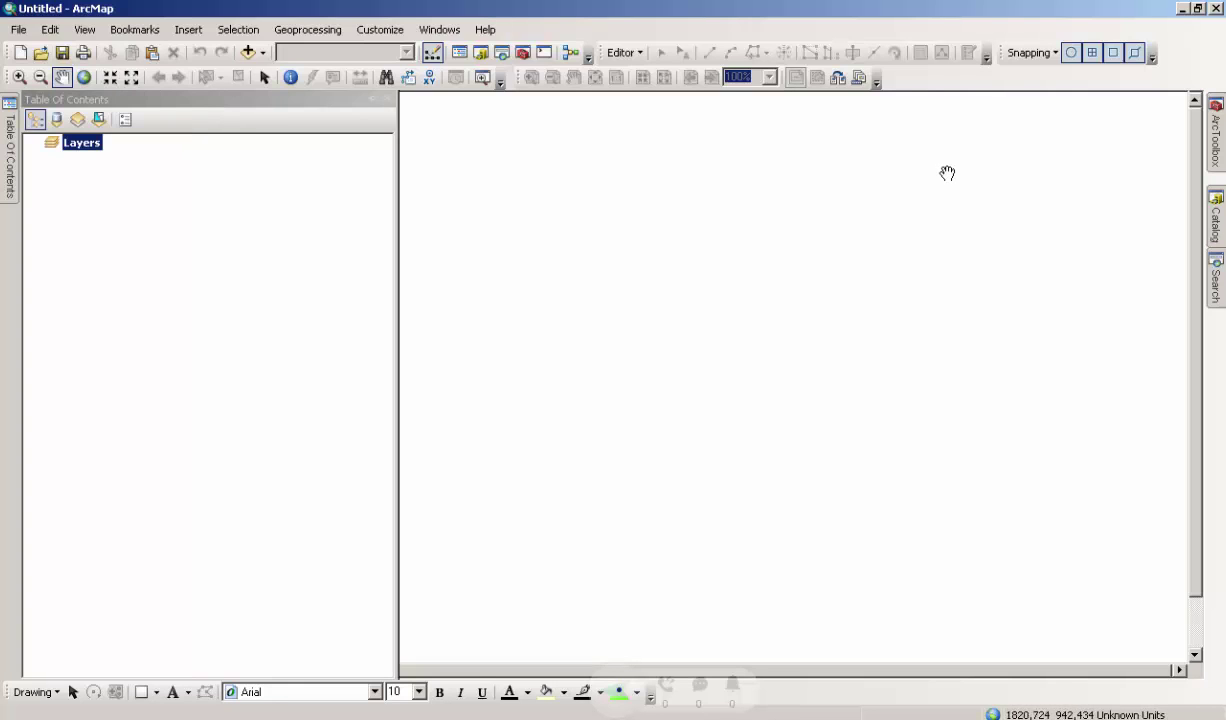
pyautogui.moveTo(1220, 234)
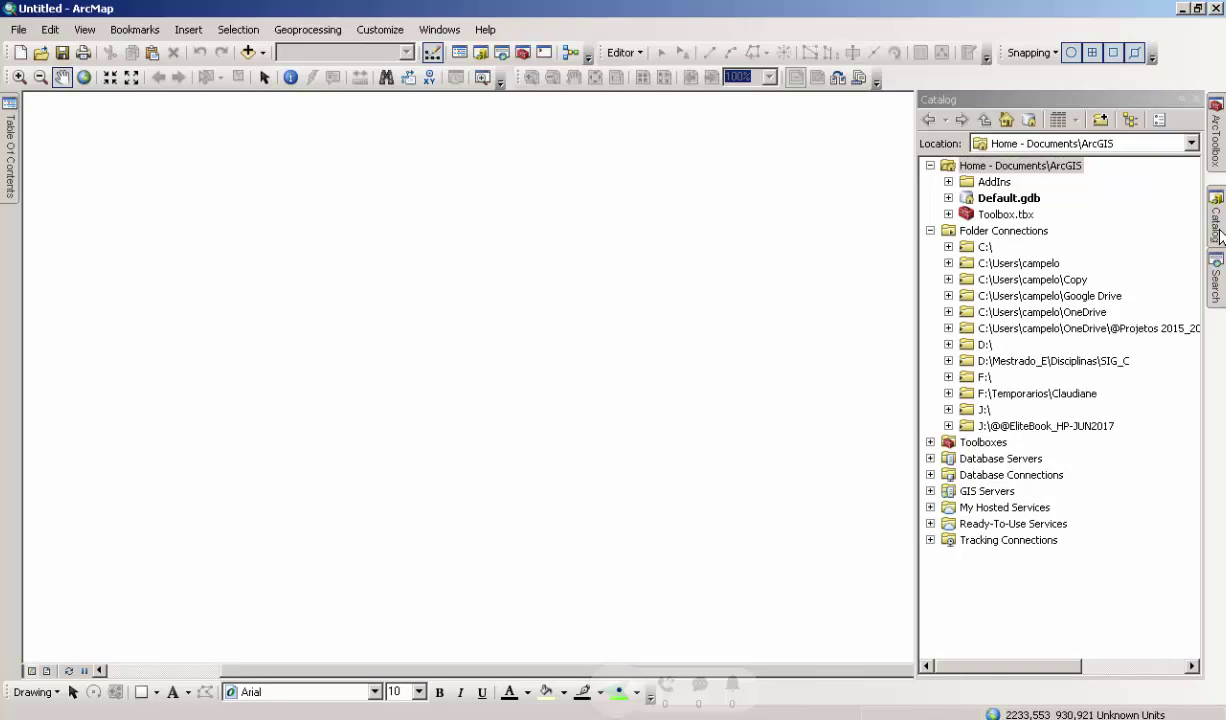
pyautogui.click(1180, 101)
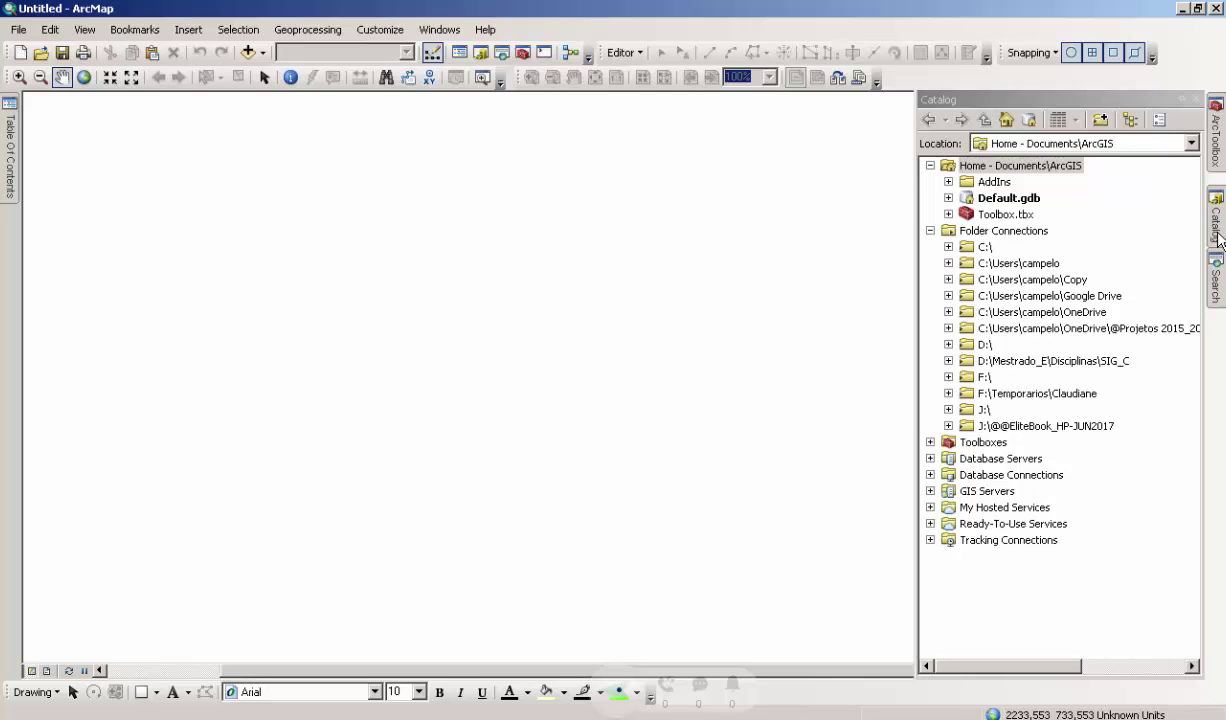
# Add a Catalog folder connection to the Downloads folder of the current Windows user profile.
pyautogui.click(1101, 121)
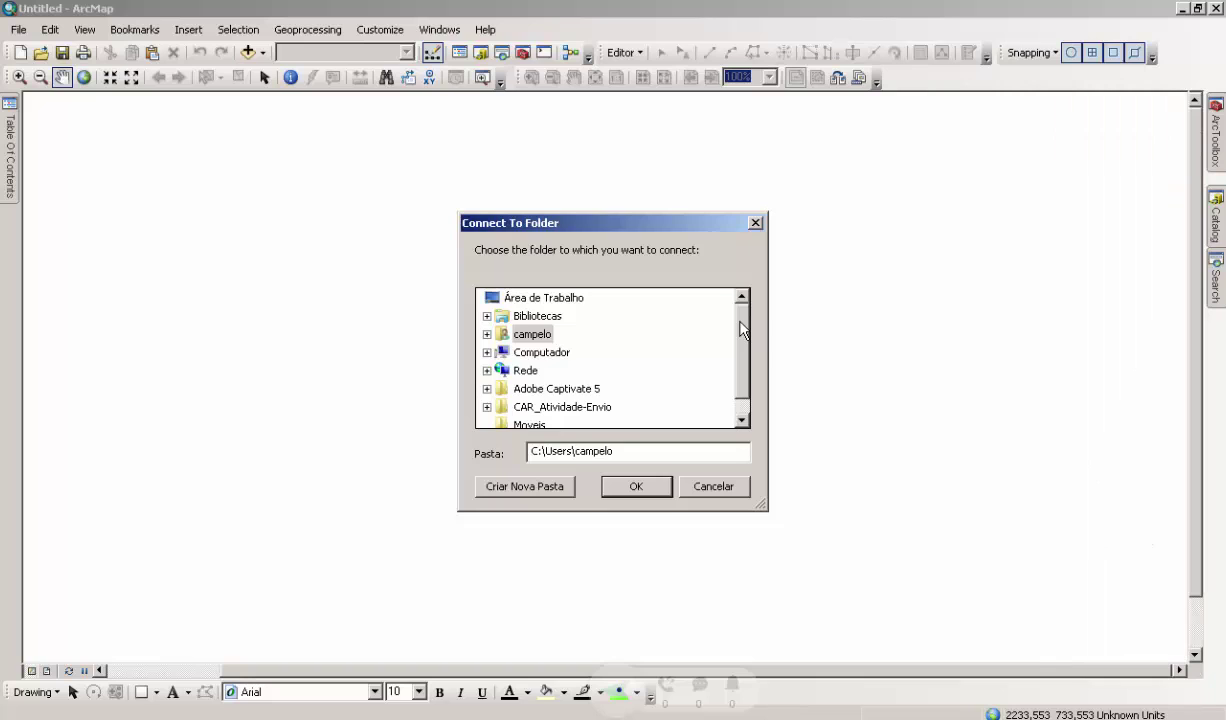
pyautogui.scroll(-1, 741, 330)
pyautogui.click(741, 296)
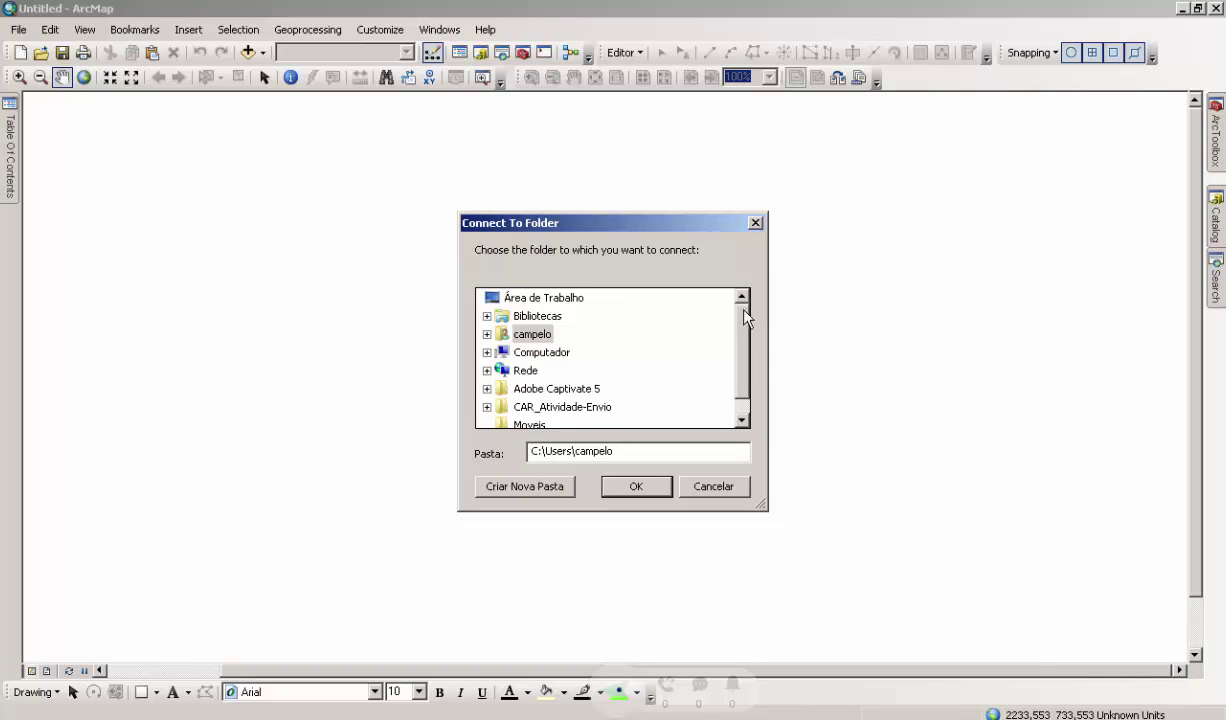
pyautogui.click(486, 336)
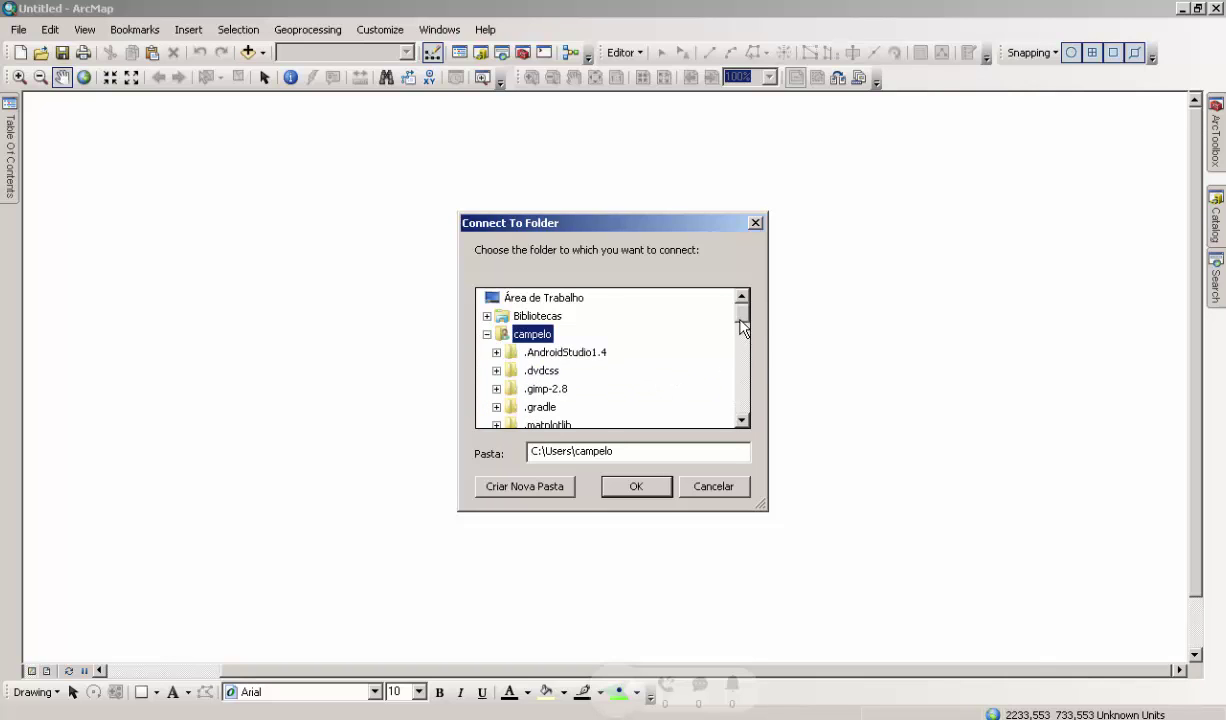
pyautogui.moveTo(741, 326); pyautogui.dragTo(740, 368)
pyautogui.click(566, 370)
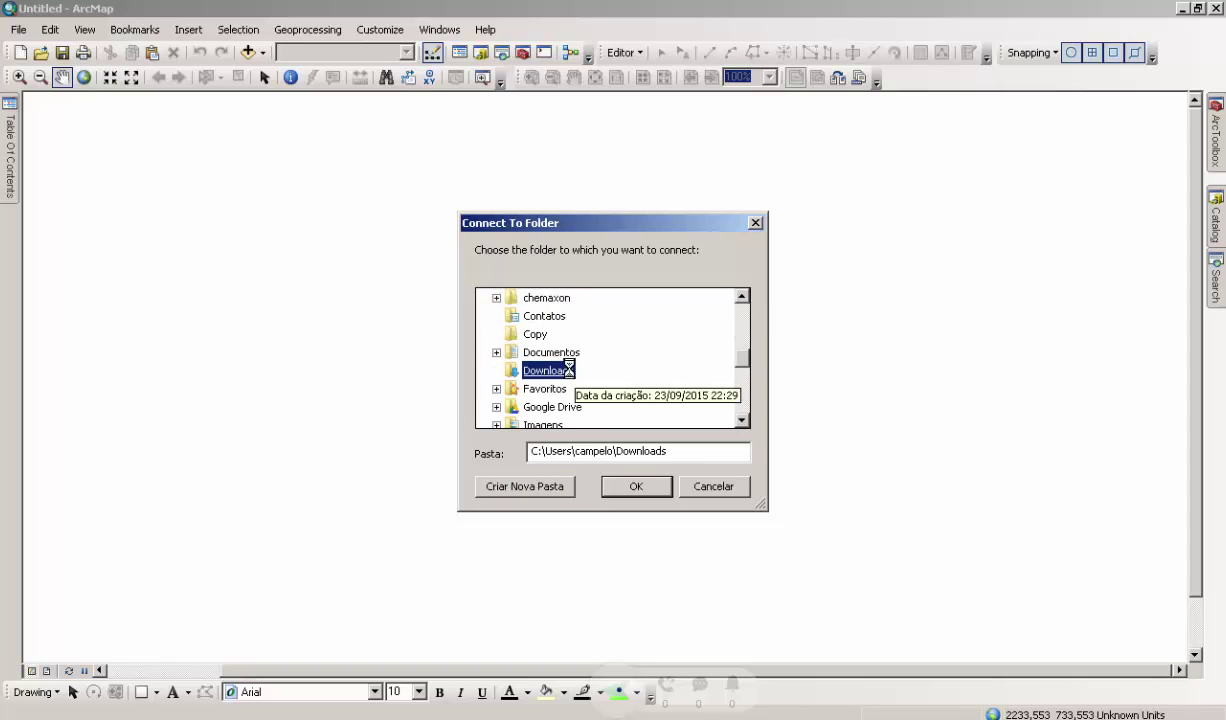
pyautogui.click(636, 487)
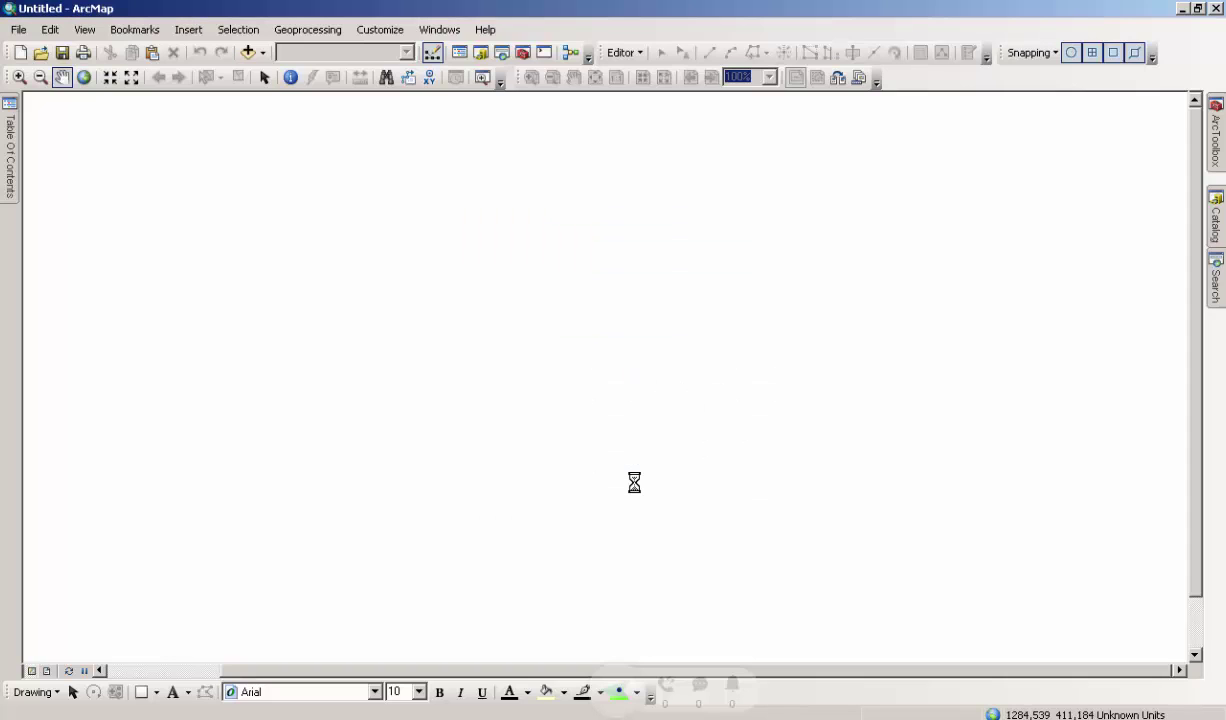
# Expand the Downloads connection in the Catalog and select the 41MUE250GC_SIR.shp shapefile inside pr_municipios.
pyautogui.click(1210, 222)
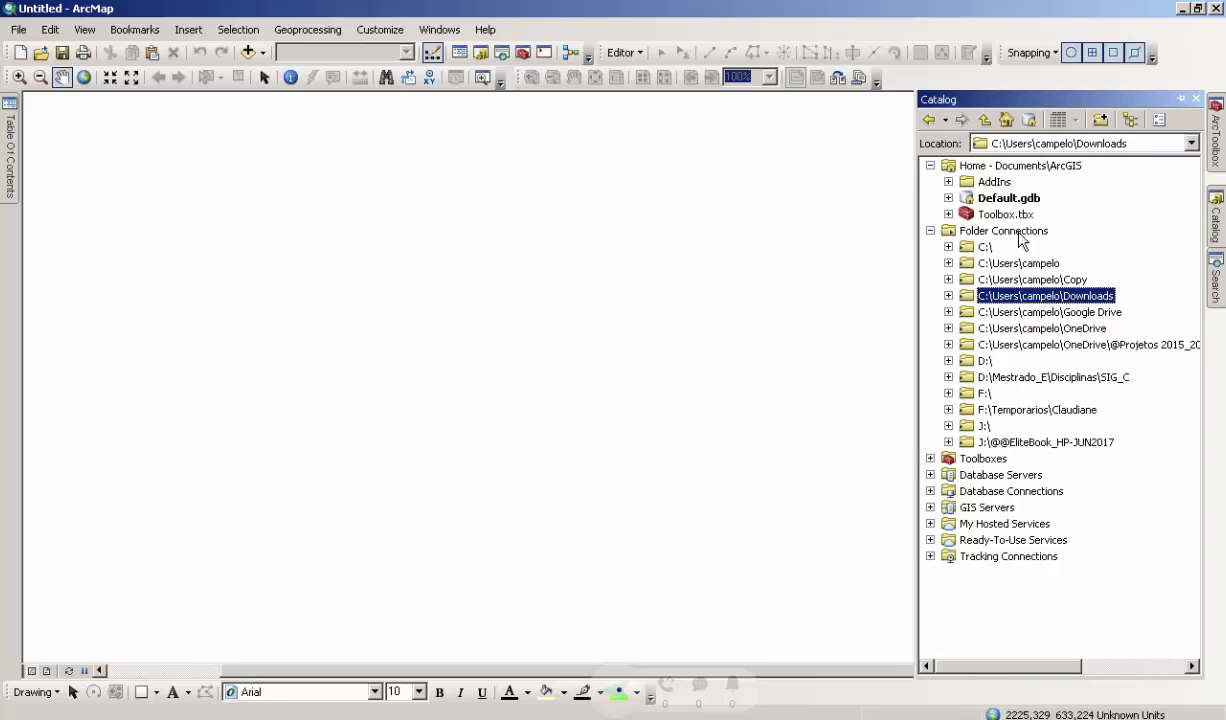
pyautogui.click(947, 296)
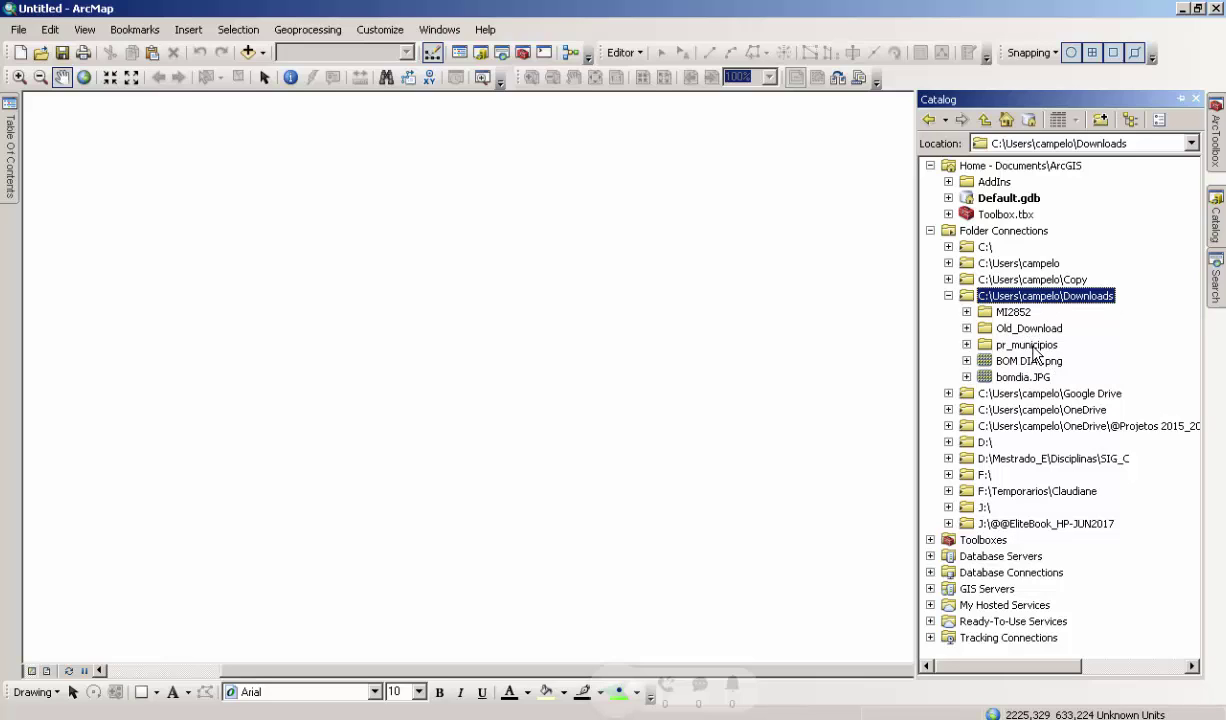
pyautogui.click(1031, 346)
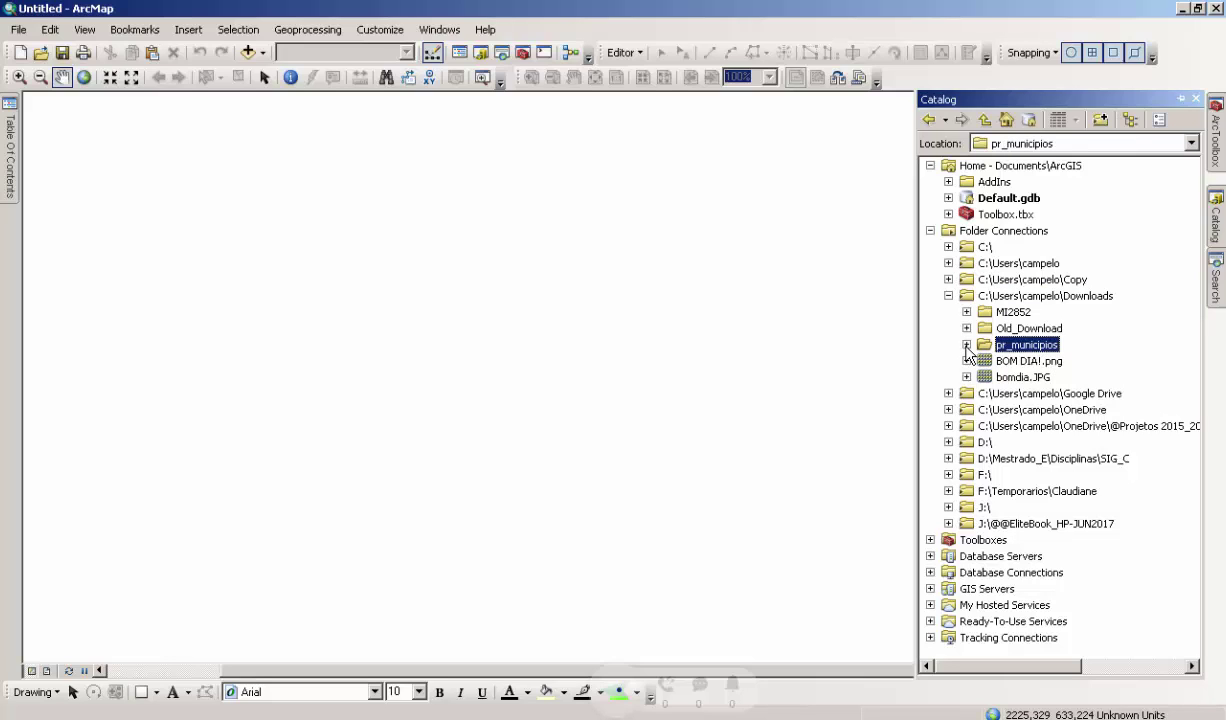
pyautogui.click(370, 719)
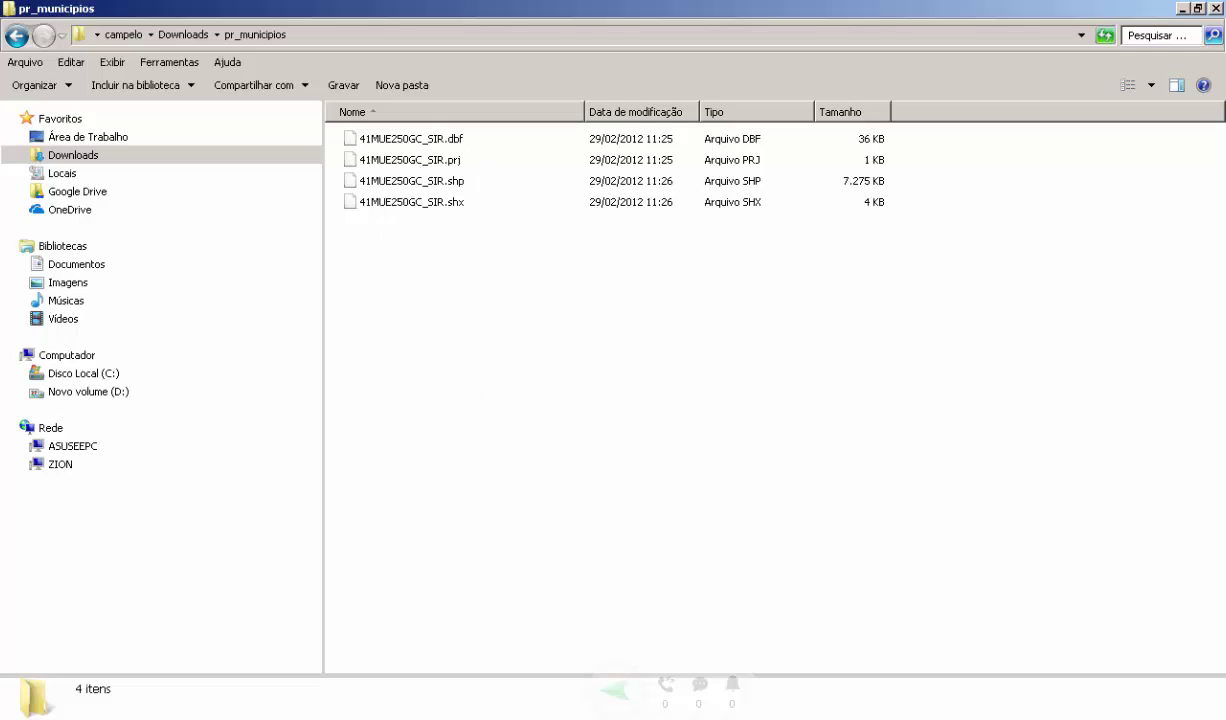
pyautogui.click(370, 719)
pyautogui.moveTo(1210, 232)
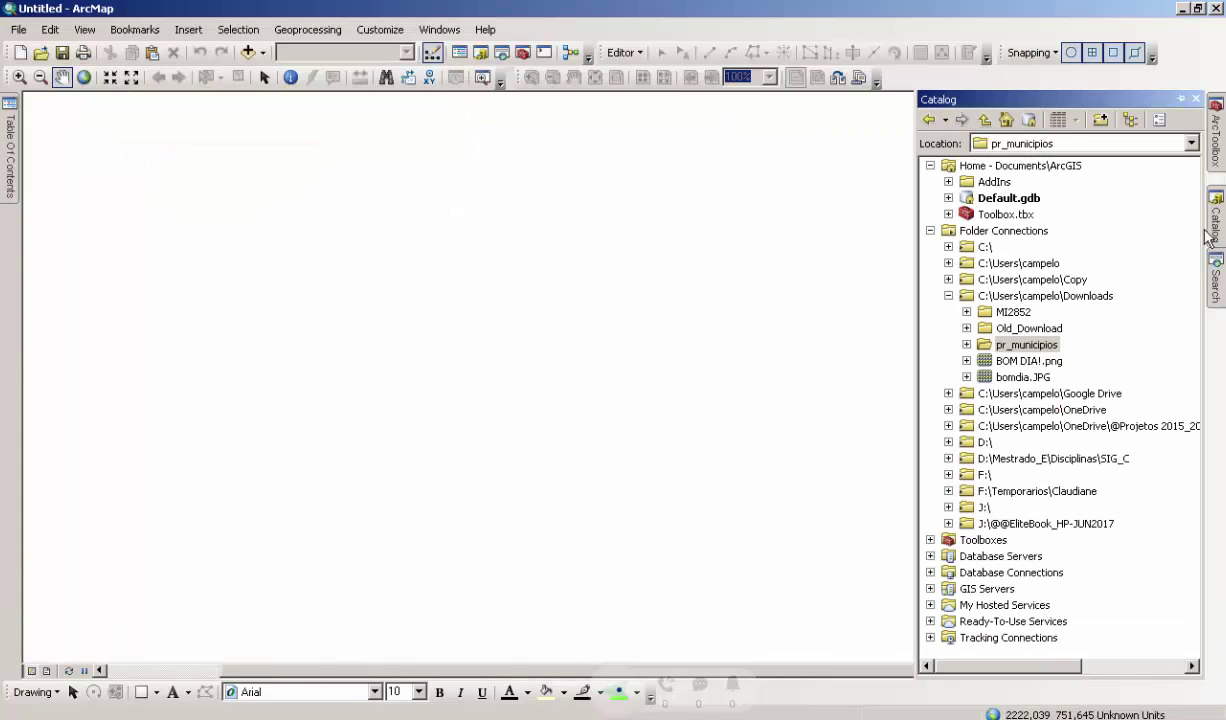
pyautogui.click(966, 344)
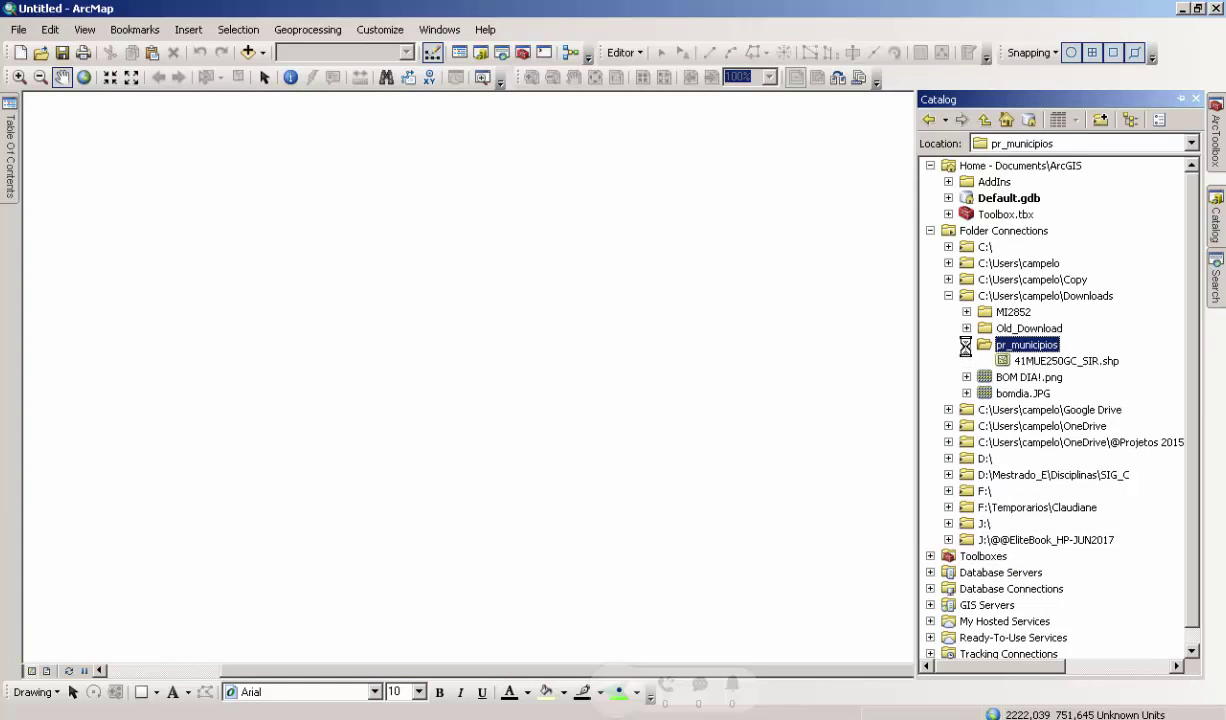
pyautogui.click(1055, 361)
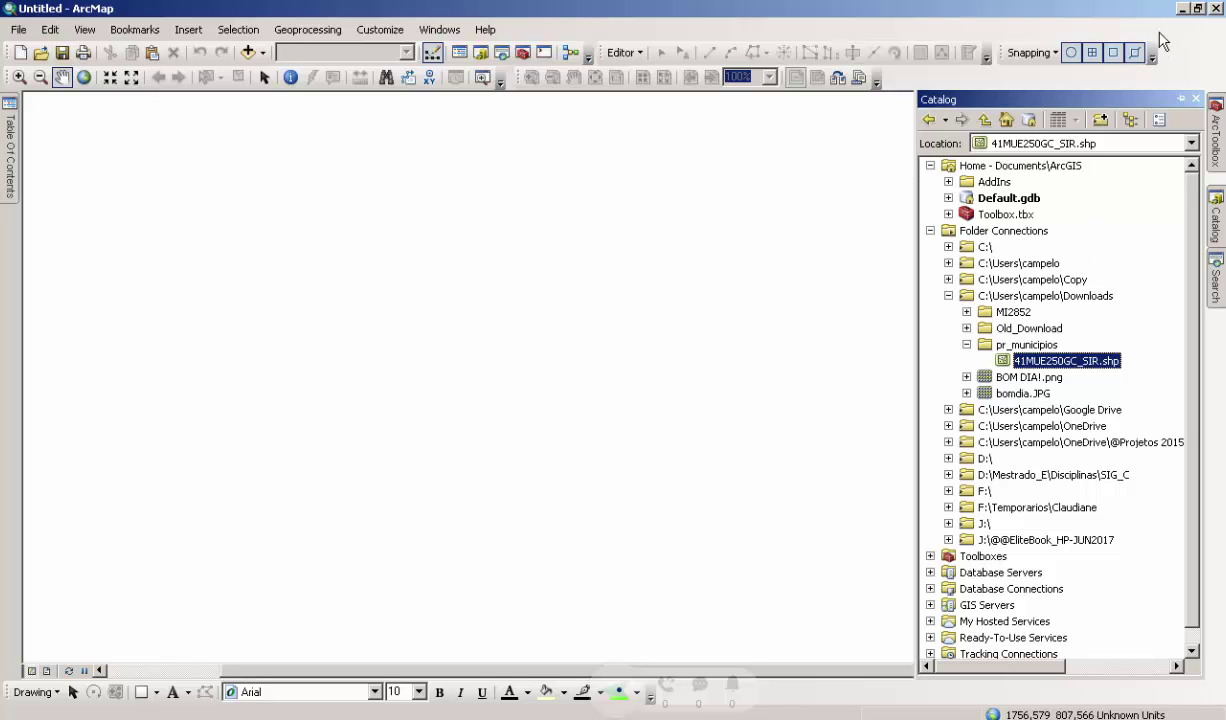
# Minimize ArcMap and launch ArcCatalog 10.3 by searching the installed programs for "arcca".
pyautogui.click(1183, 12)
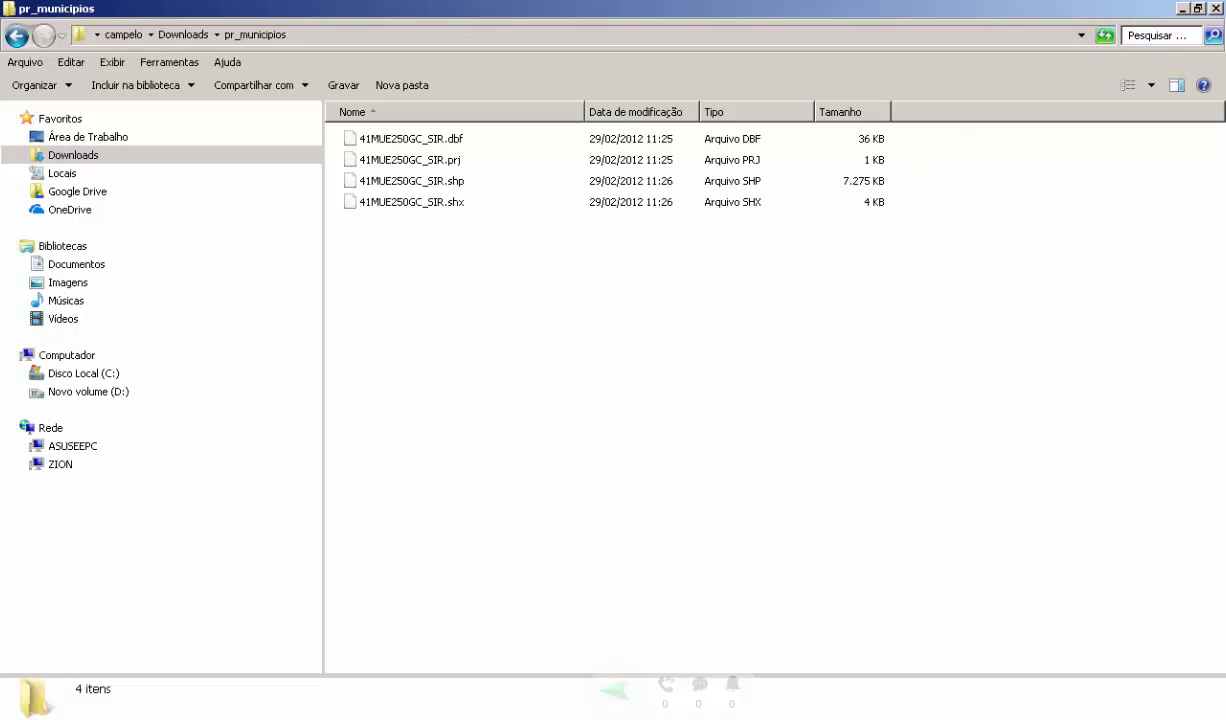
pyautogui.click(15, 714)
pyautogui.click(99, 702)
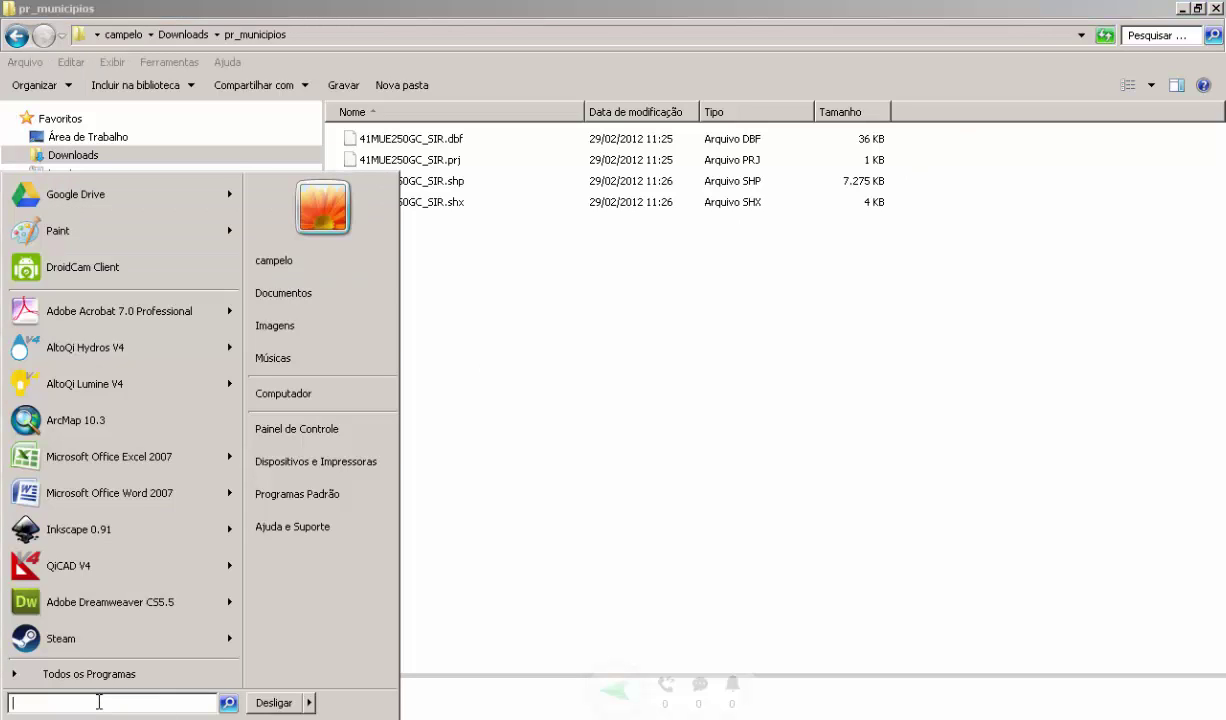
pyautogui.write('arc')
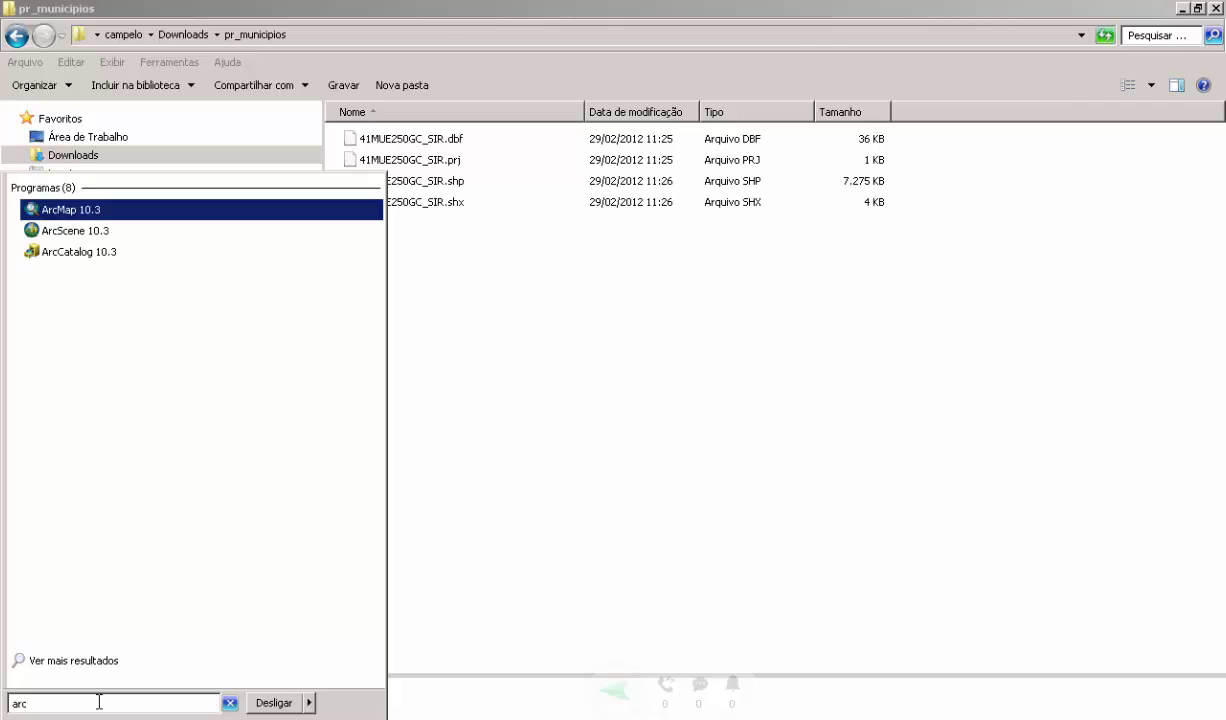
pyautogui.write('ca')
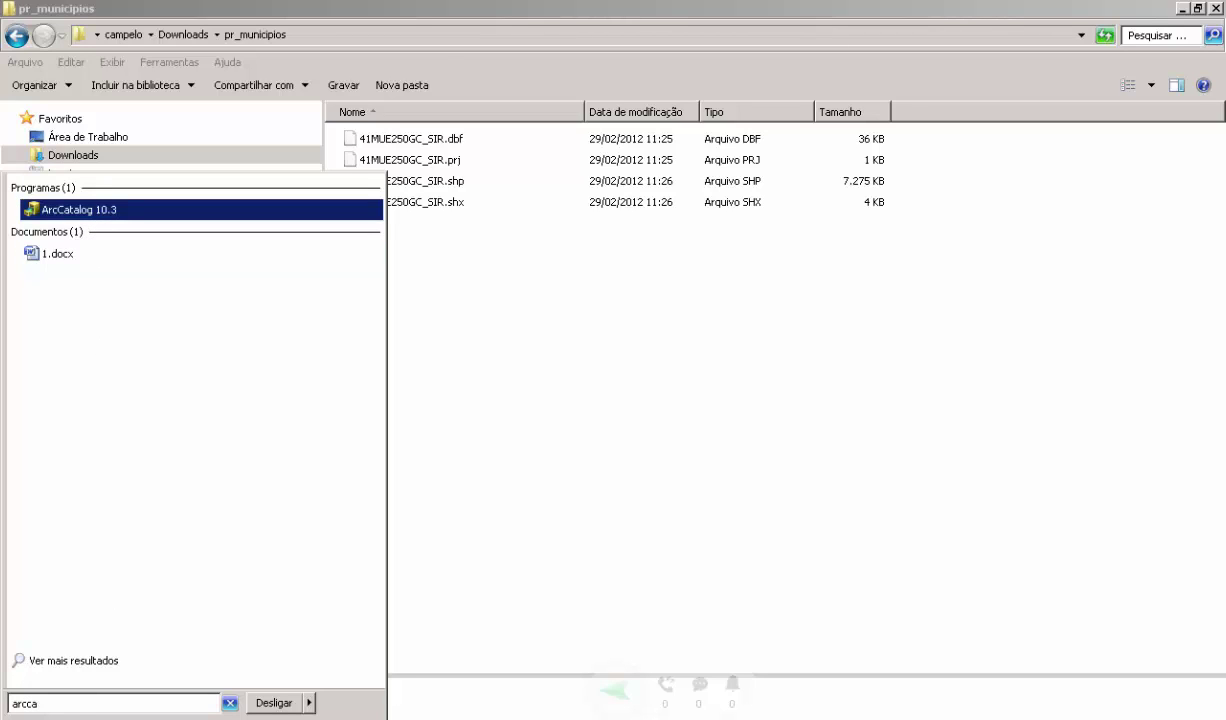
pyautogui.click(78, 211)
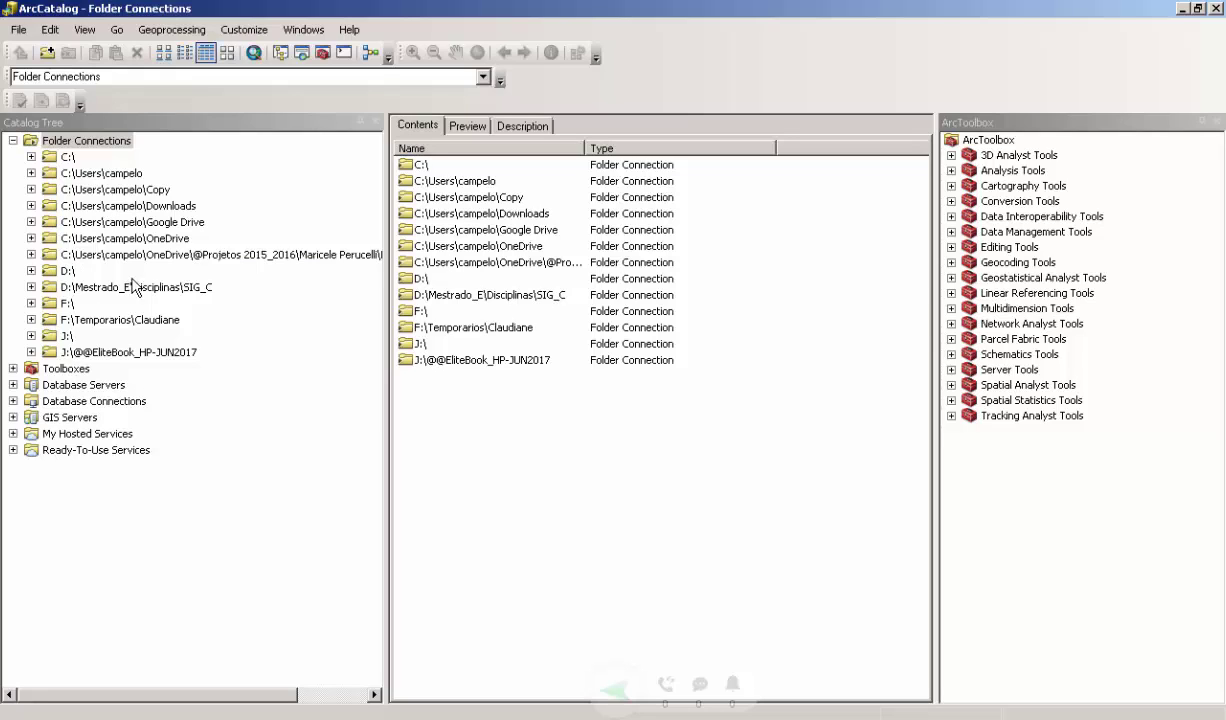
# Expand the Downloads folder connection and its pr_municipios folder in the Catalog Tree, and select 41MUE250GC_SIR.shp.
pyautogui.click(92, 205)
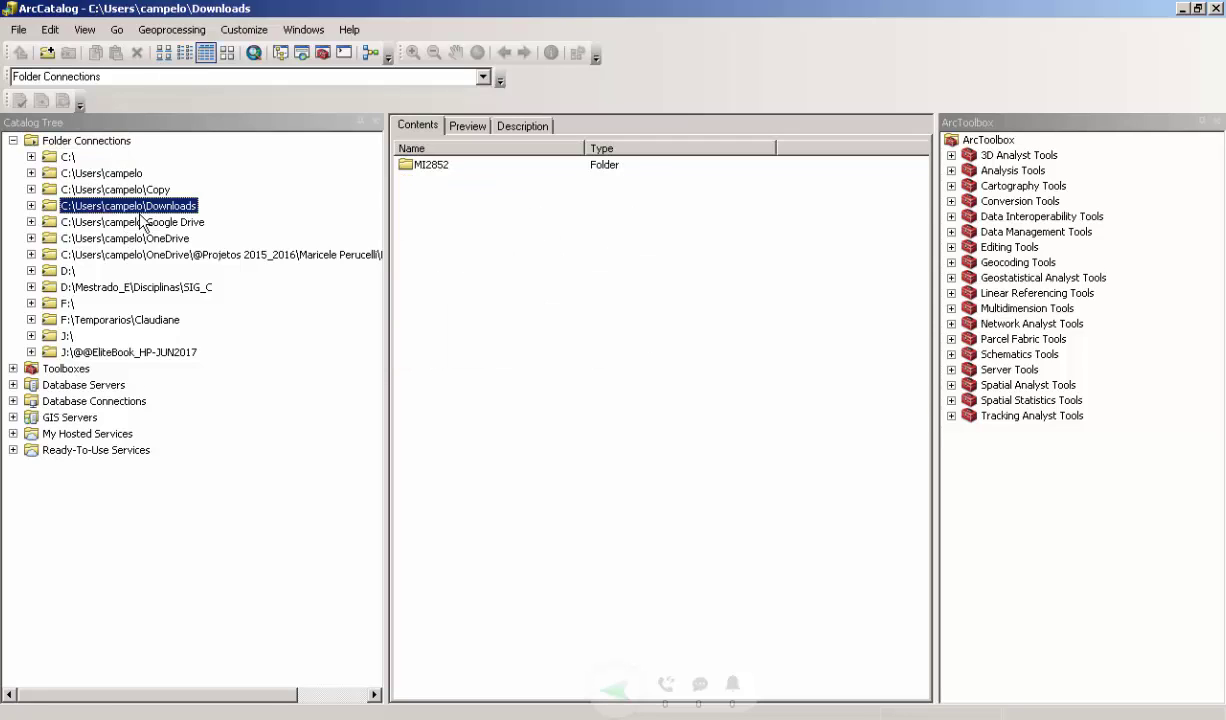
pyautogui.click(31, 205)
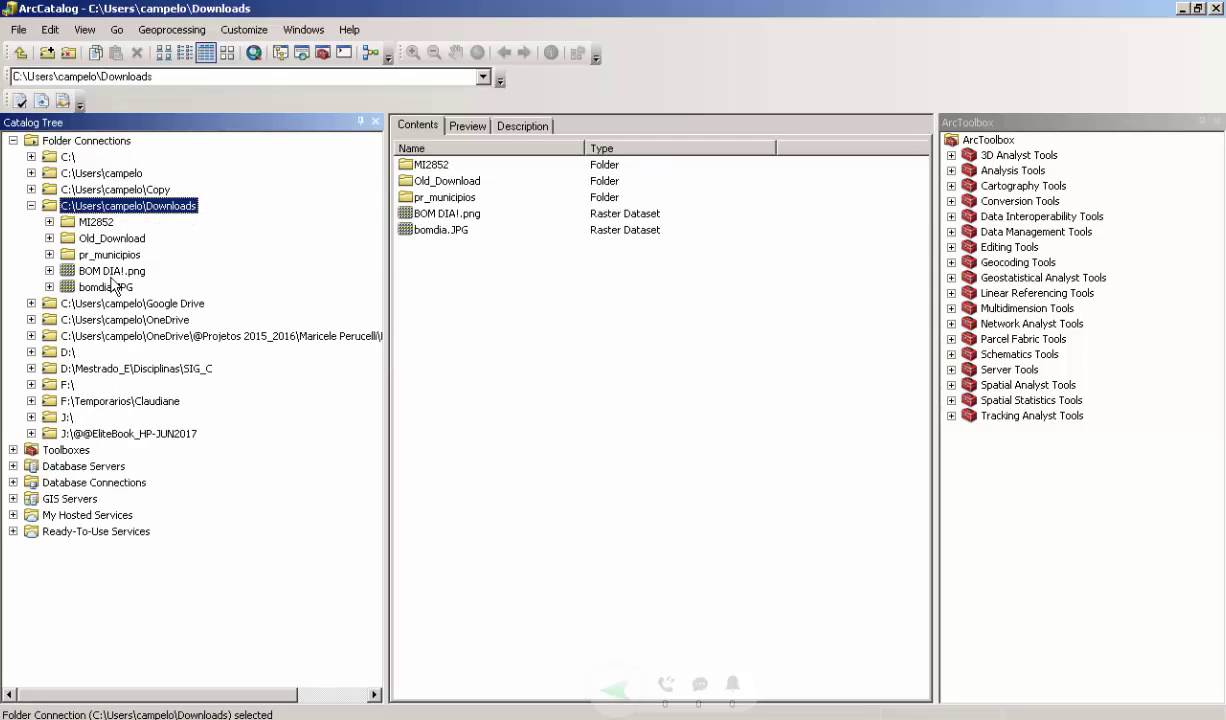
pyautogui.click(49, 254)
pyautogui.click(150, 270)
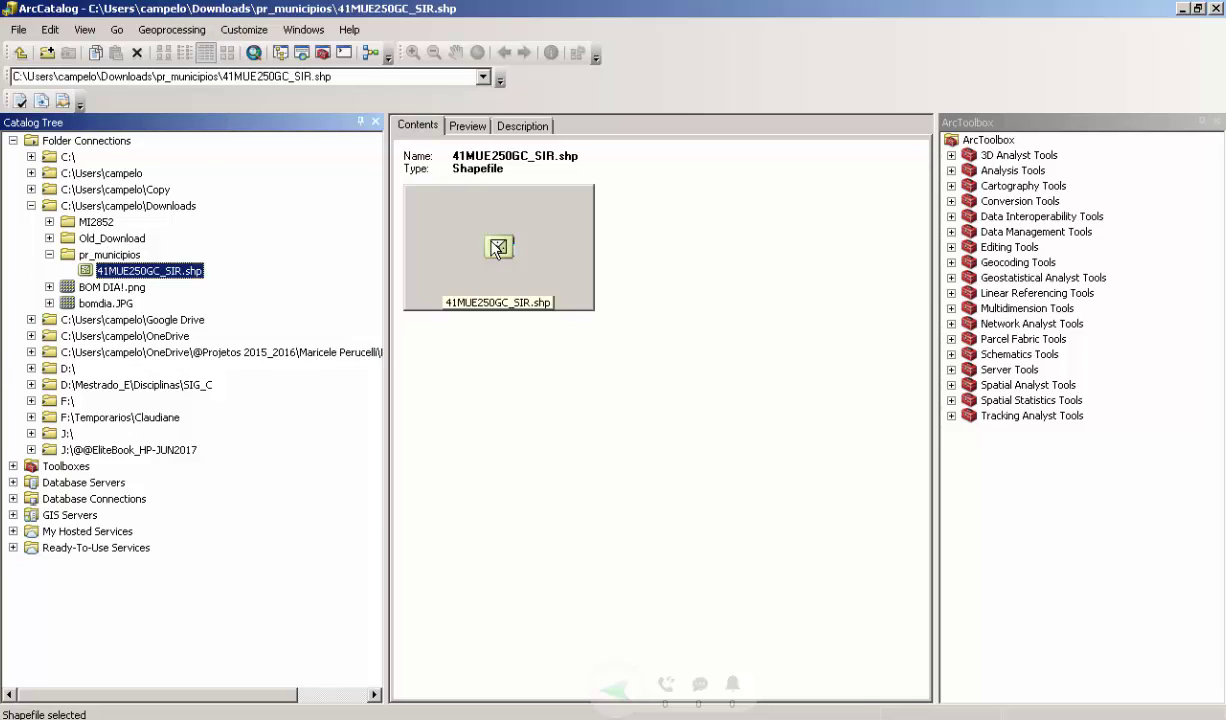
# Close the ArcToolbox window and preview the geography of the 41MUE250GC_SIR.shp shapefile.
pyautogui.click(1216, 121)
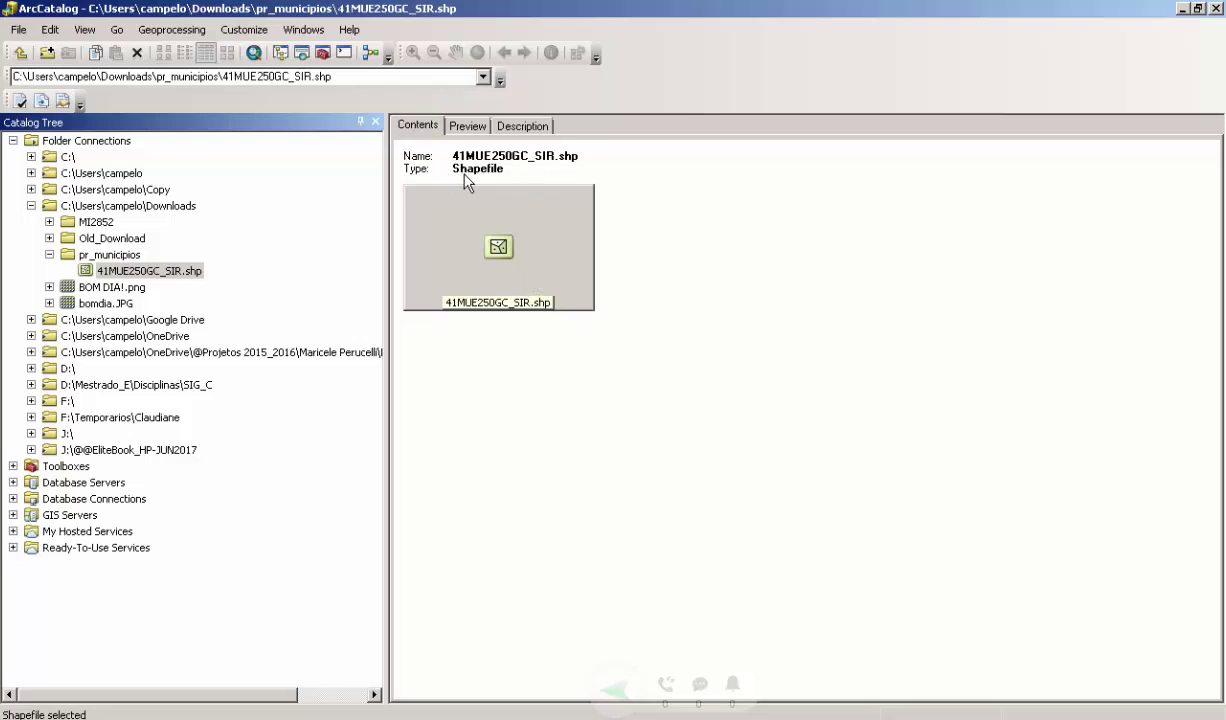
pyautogui.click(469, 127)
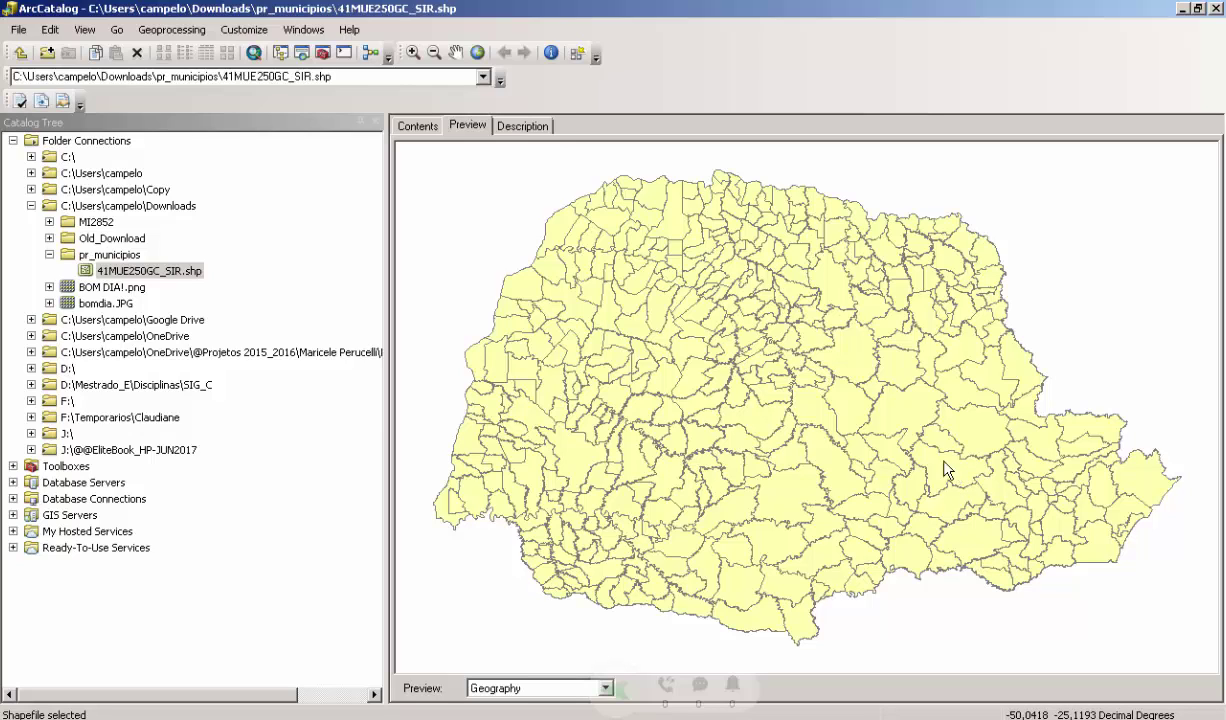
# Examine the item description of 41MUE250GC_SIR.shp, including its tags, summary, credits, use limitations, extent and scale range.
pyautogui.click(518, 129)
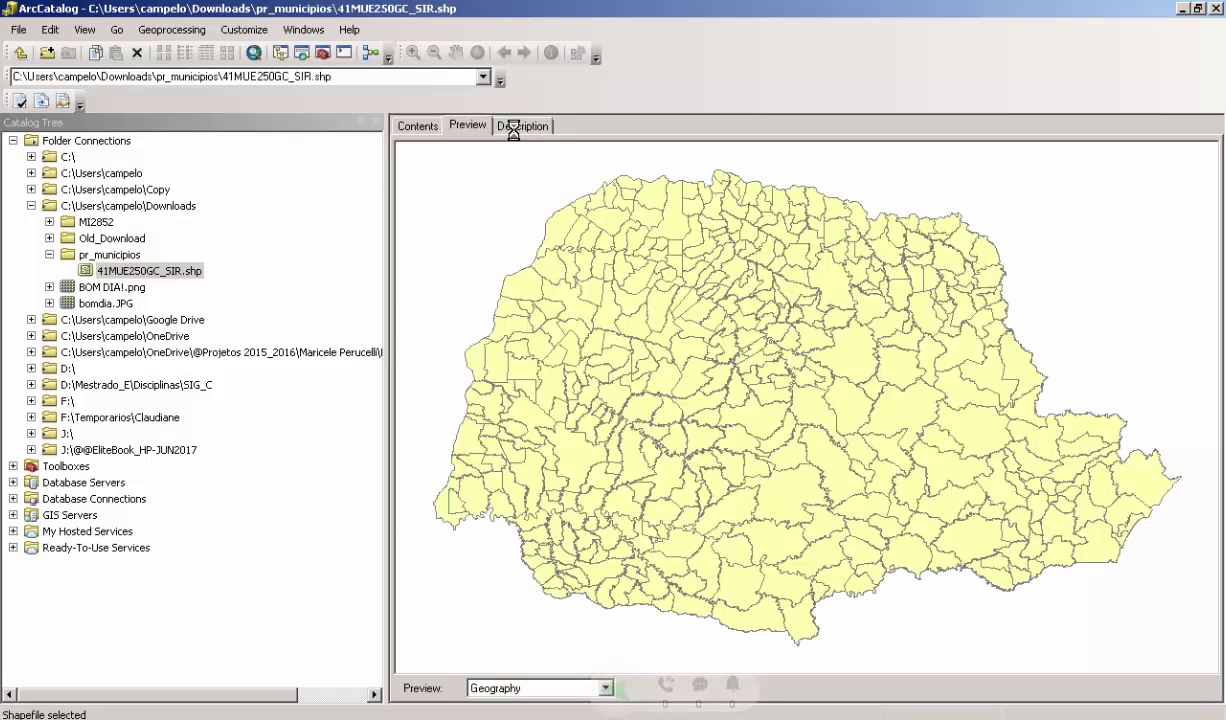
pyautogui.click(514, 130)
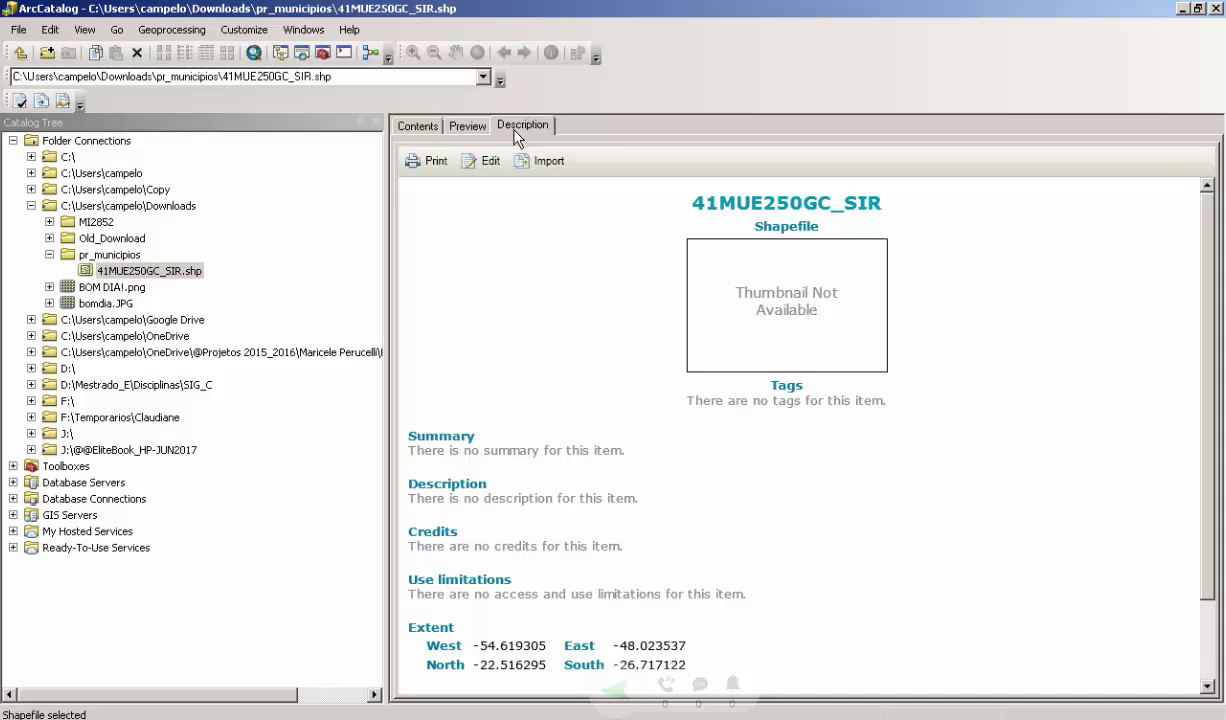
pyautogui.scroll(-2, 600, 250)
pyautogui.scroll(2, 978, 444)
pyautogui.scroll(-2, 950, 405)
pyautogui.scroll(2, 474, 500)
pyautogui.scroll(-2, 600, 430)
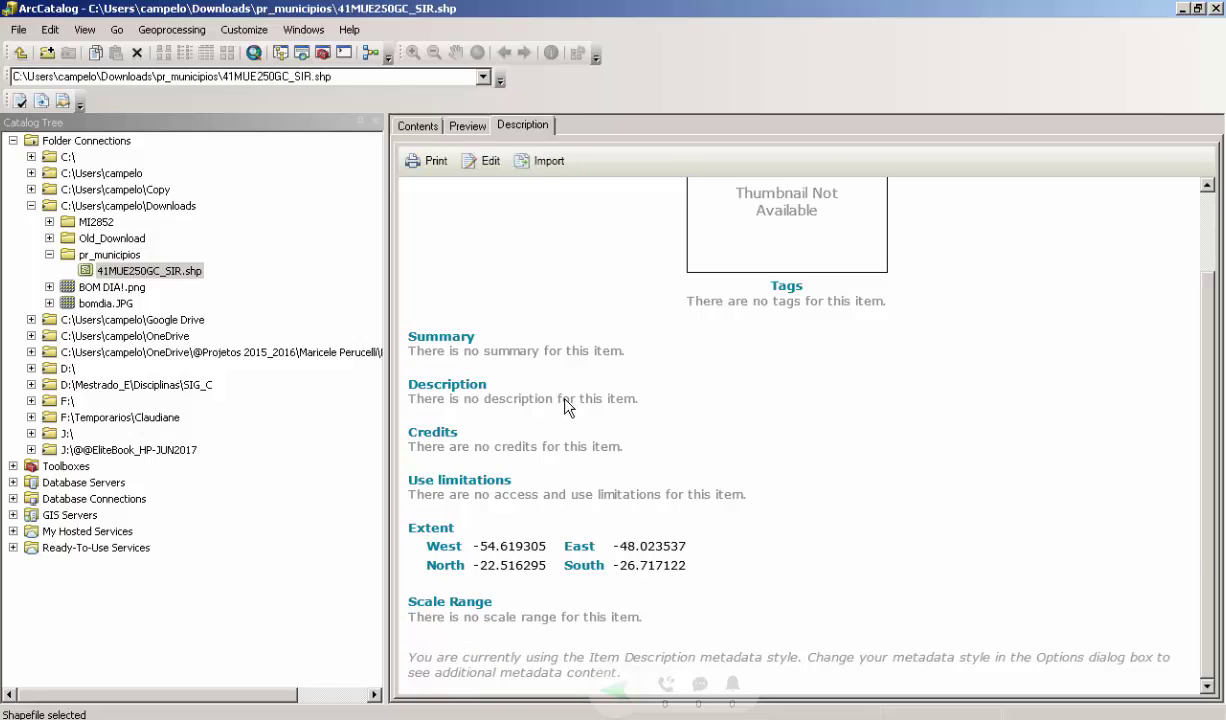
pyautogui.scroll(2, 703, 443)
pyautogui.scroll(-2, 740, 424)
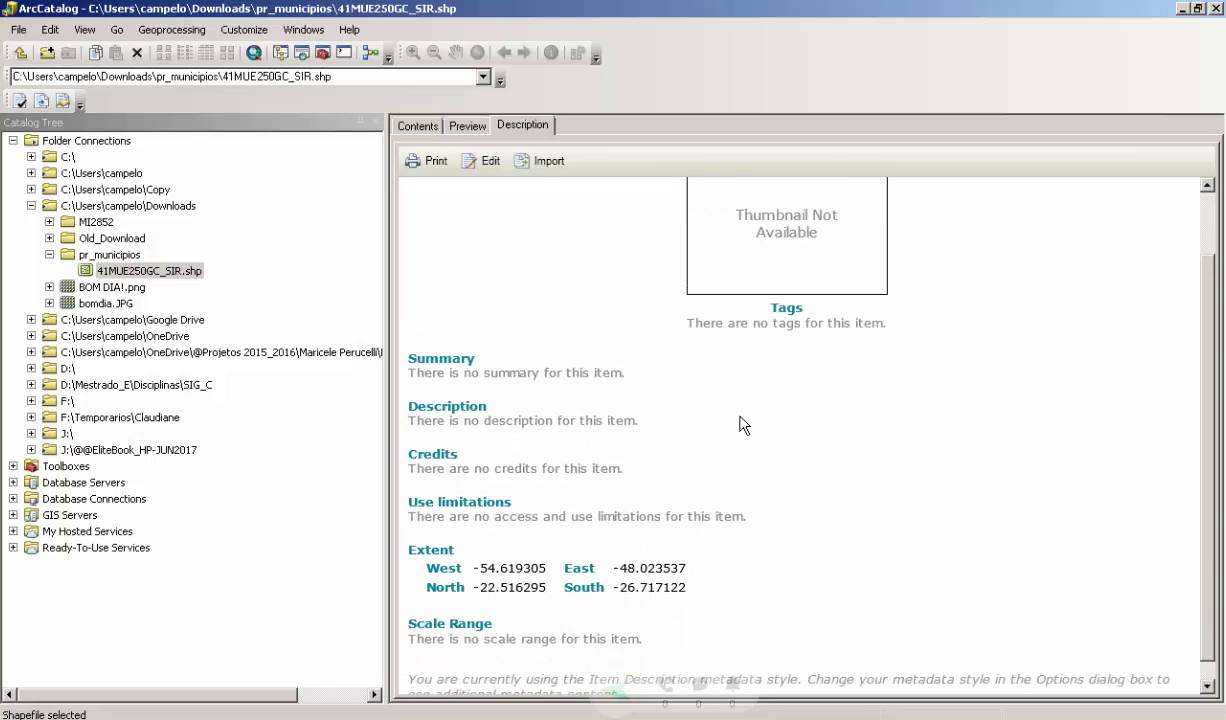
pyautogui.scroll(2, 725, 397)
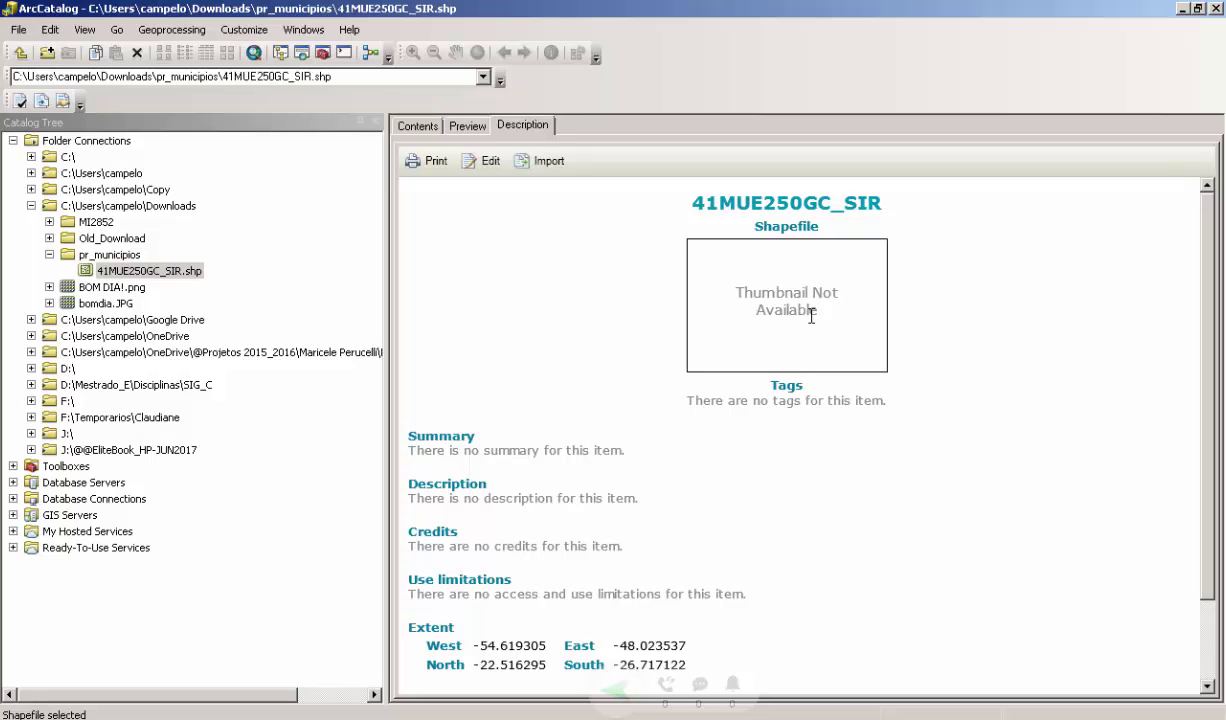
pyautogui.scroll(-2, 600, 445)
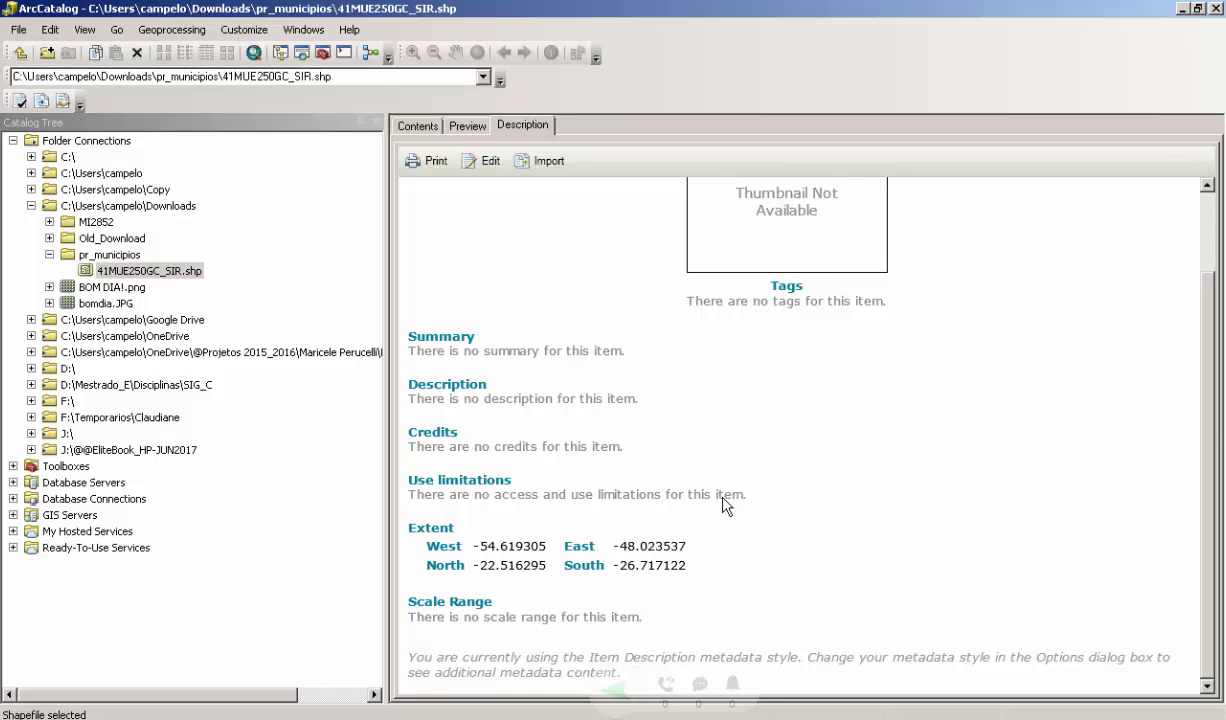
pyautogui.scroll(2, 728, 505)
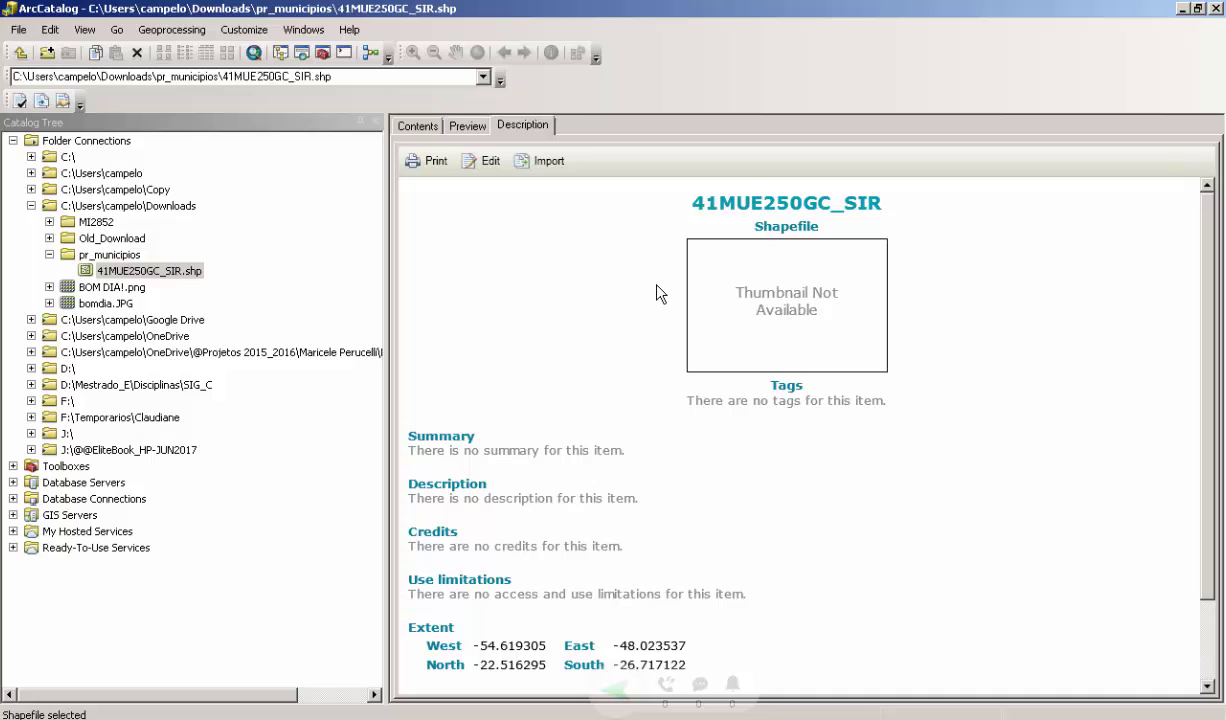
# Return to the geography preview of 41MUE250GC_SIR.shp, briefly checking its contents view as well.
pyautogui.click(469, 127)
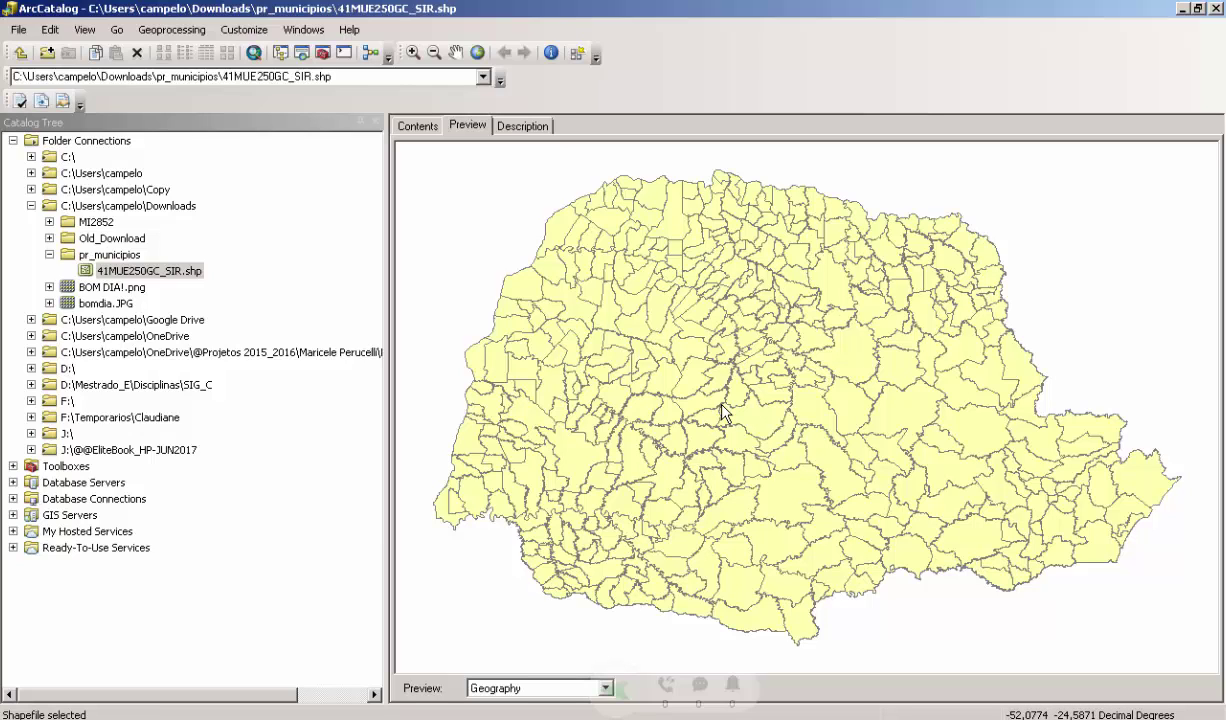
pyautogui.click(434, 125)
pyautogui.click(467, 125)
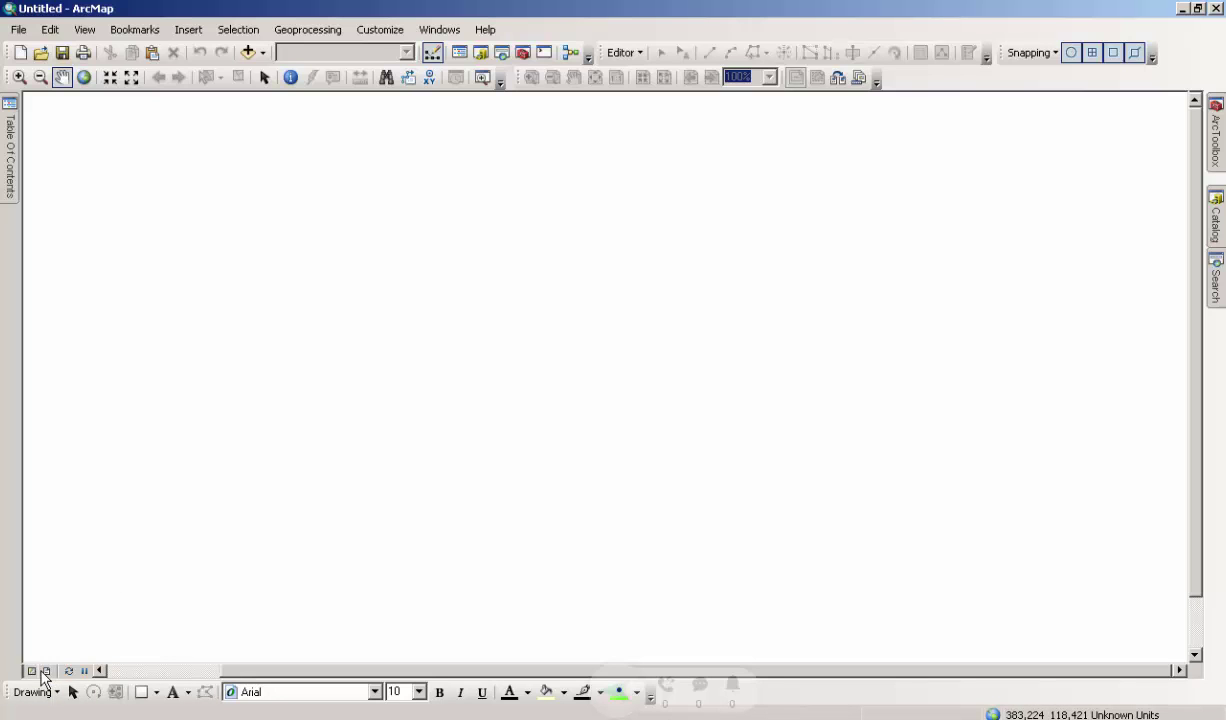
# Switch to ArcMap, look at the map in layout view, and return to data view.
pyautogui.click(46, 671)
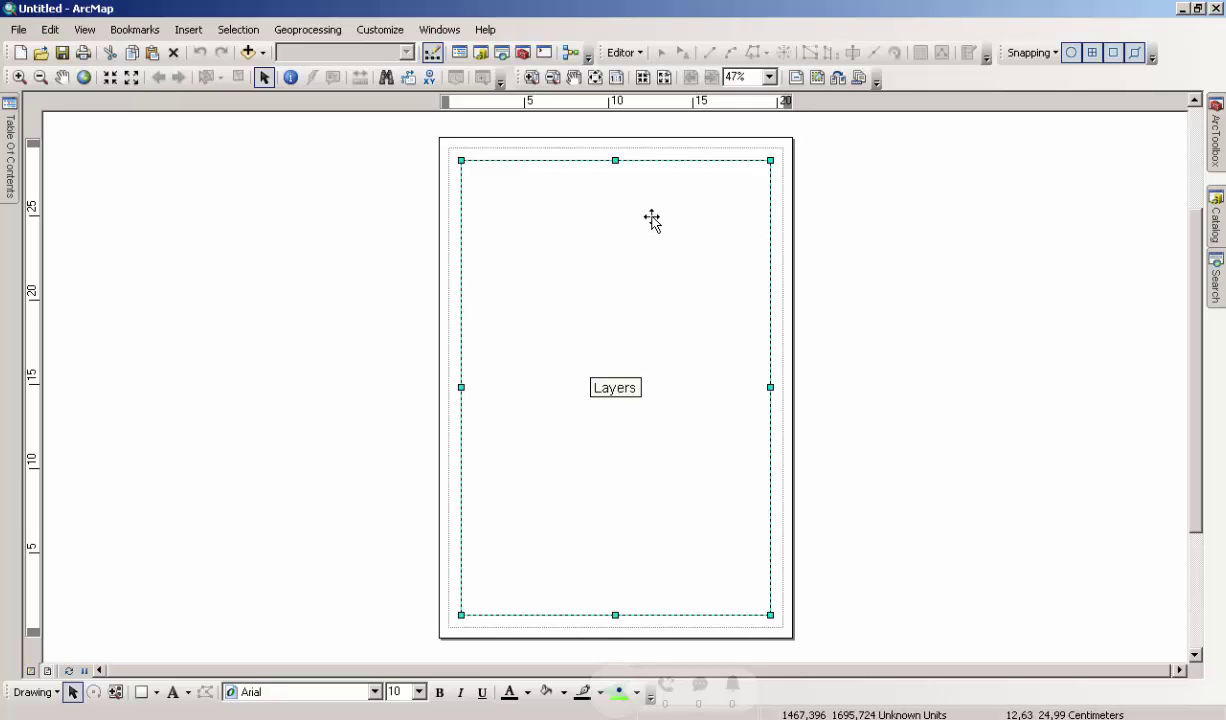
pyautogui.click(31, 670)
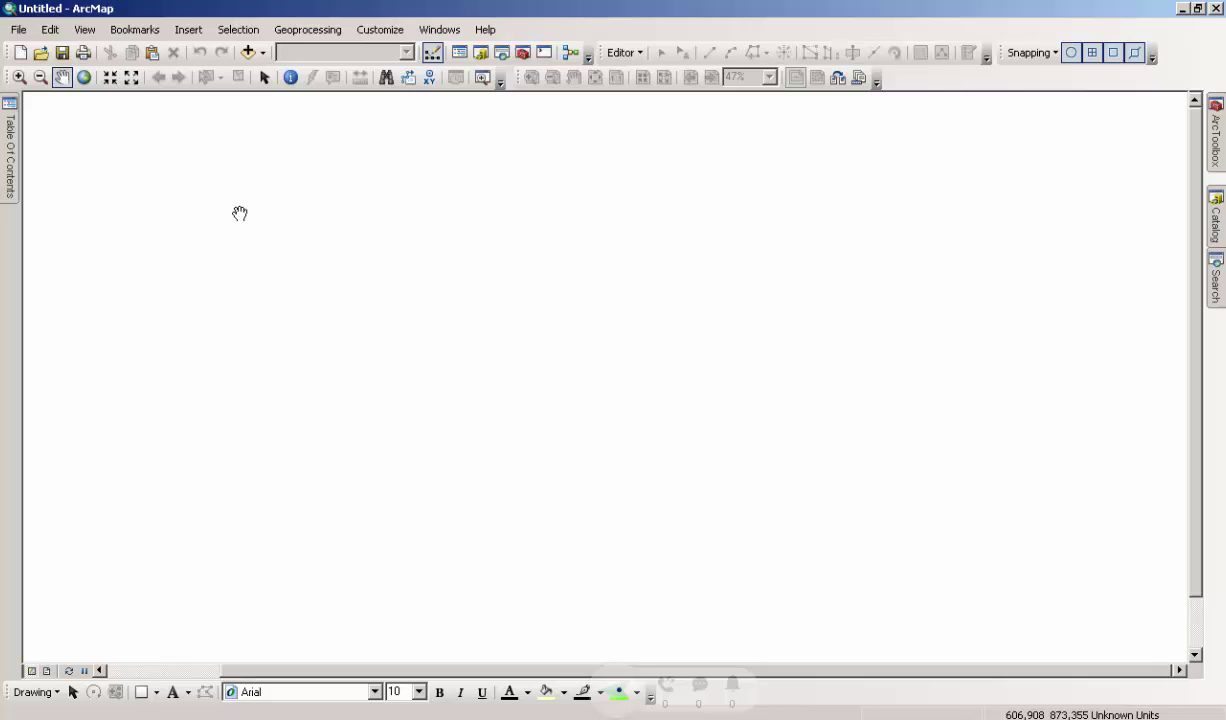
# Review the save dialog for the untitled map document and its .mxd file type, and cancel without saving.
pyautogui.click(18, 30)
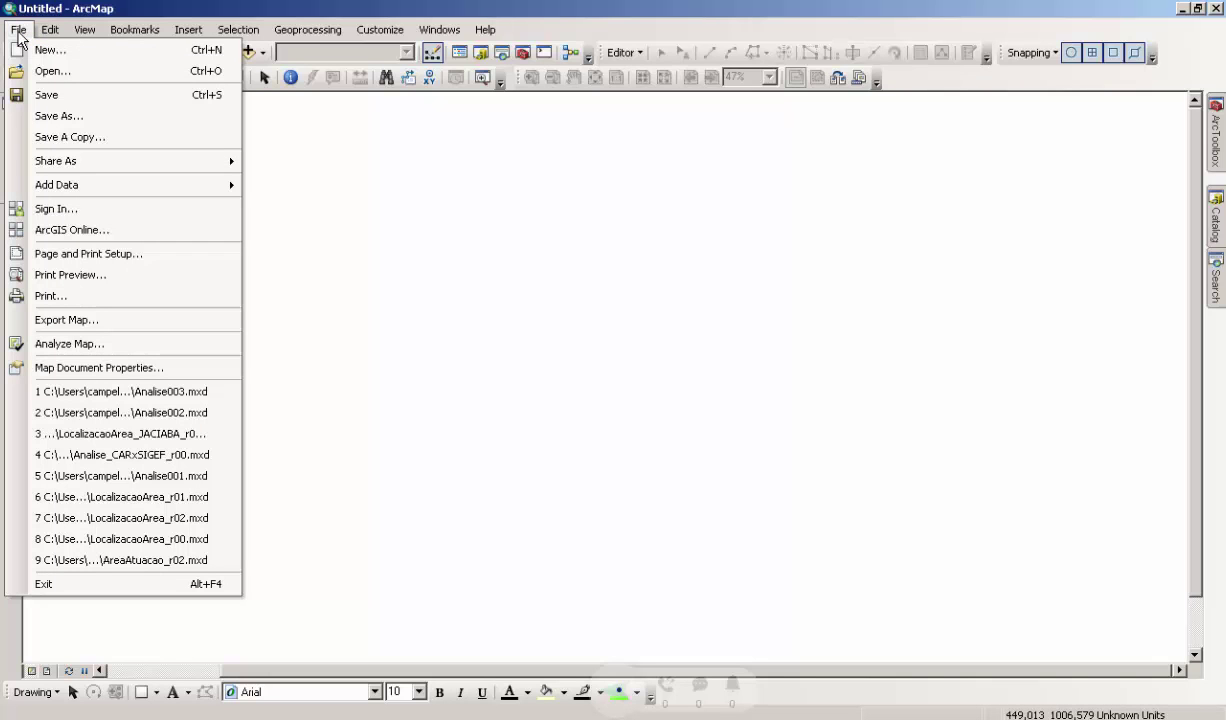
pyautogui.click(67, 94)
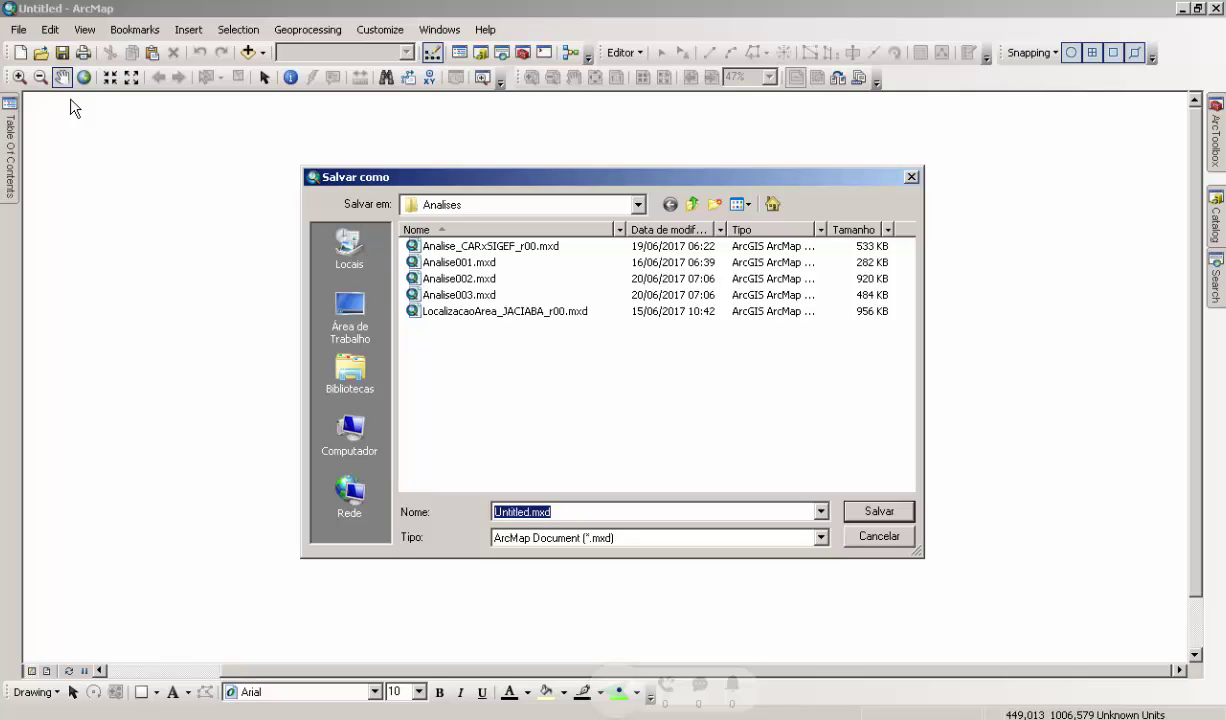
pyautogui.click(880, 537)
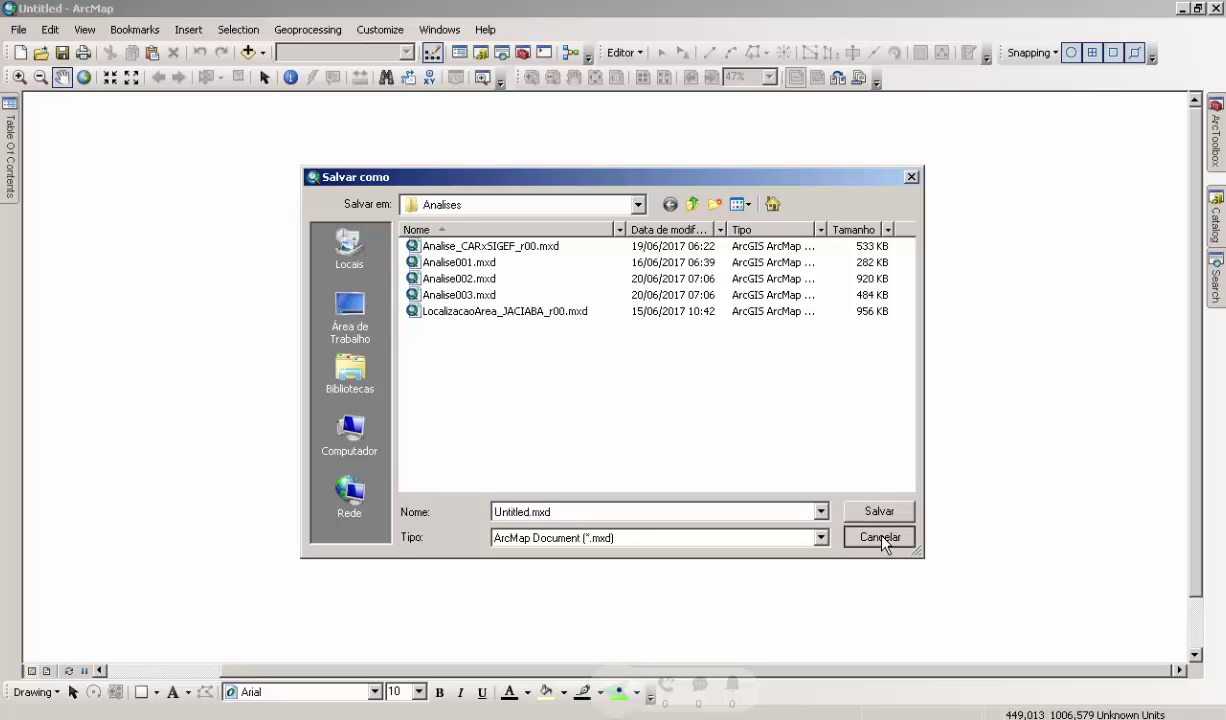
pyautogui.click(18, 30)
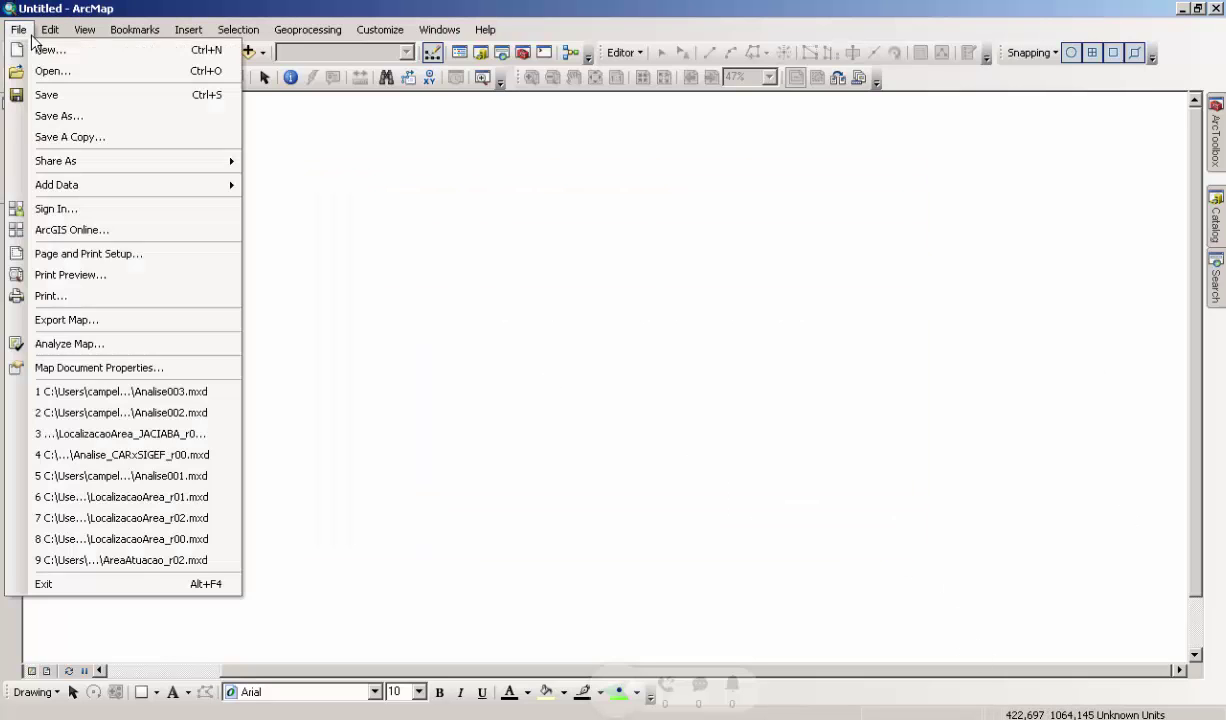
pyautogui.click(58, 100)
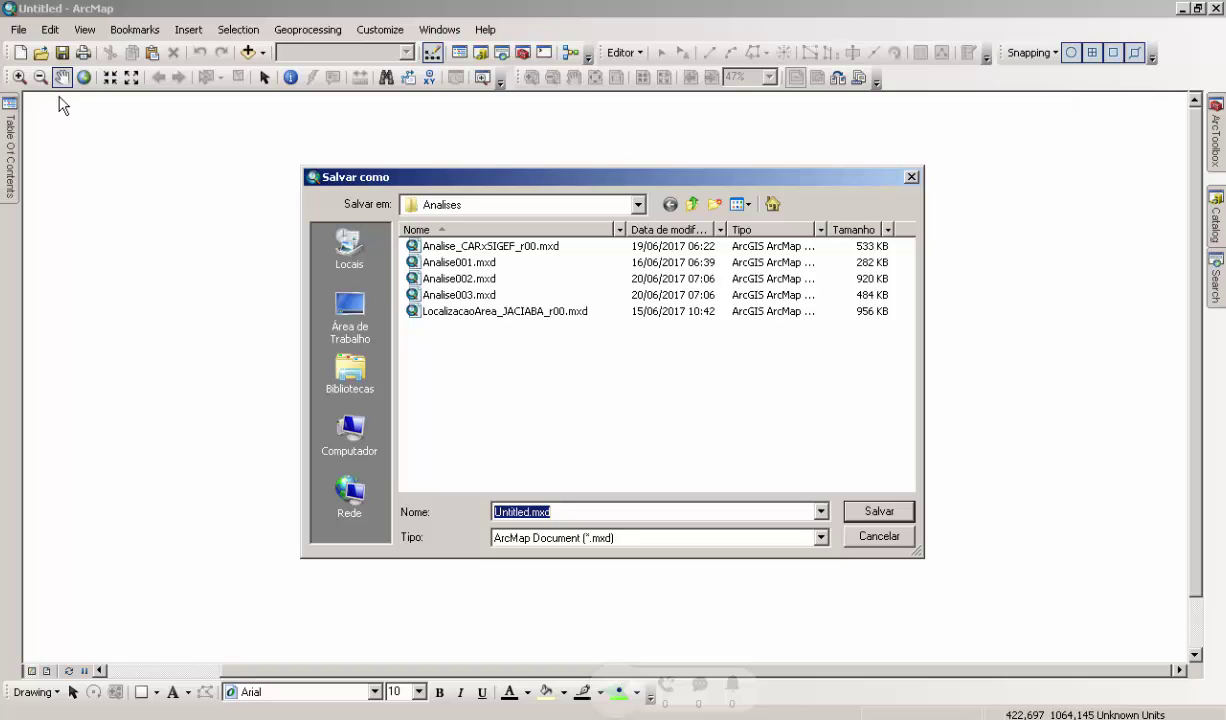
pyautogui.click(856, 536)
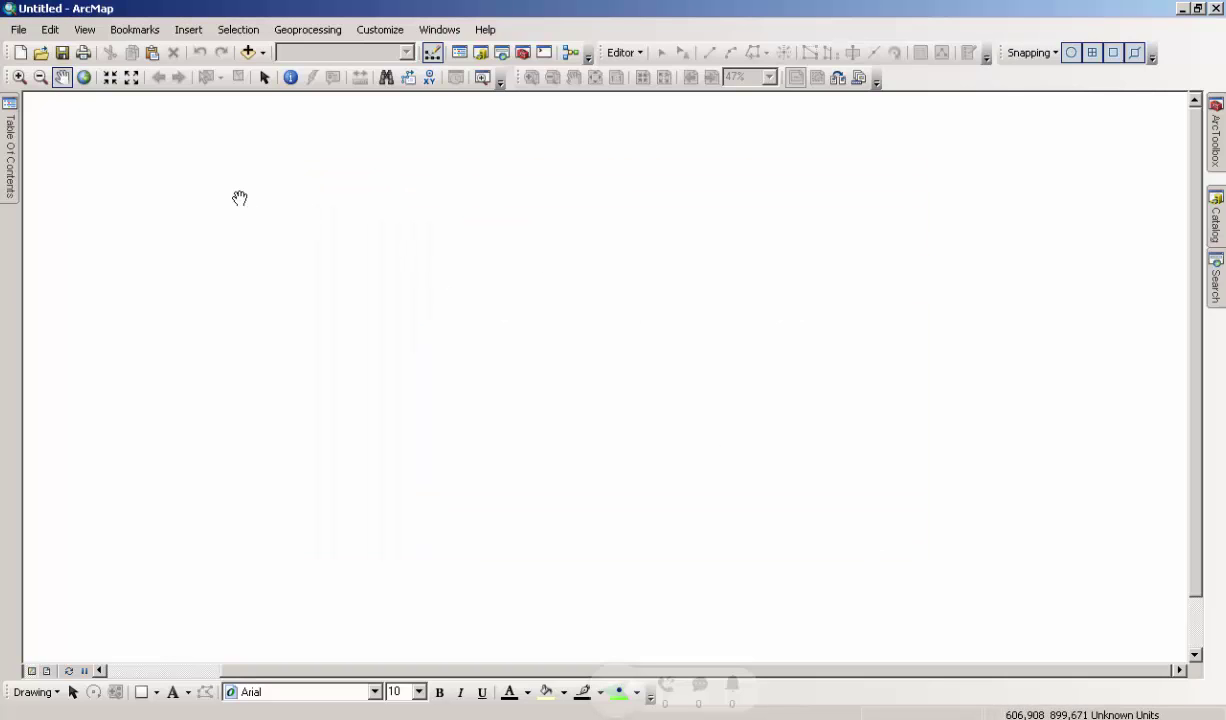
# Review the dialog for opening existing ArcMap documents in the Analises folder, and cancel it.
pyautogui.click(19, 30)
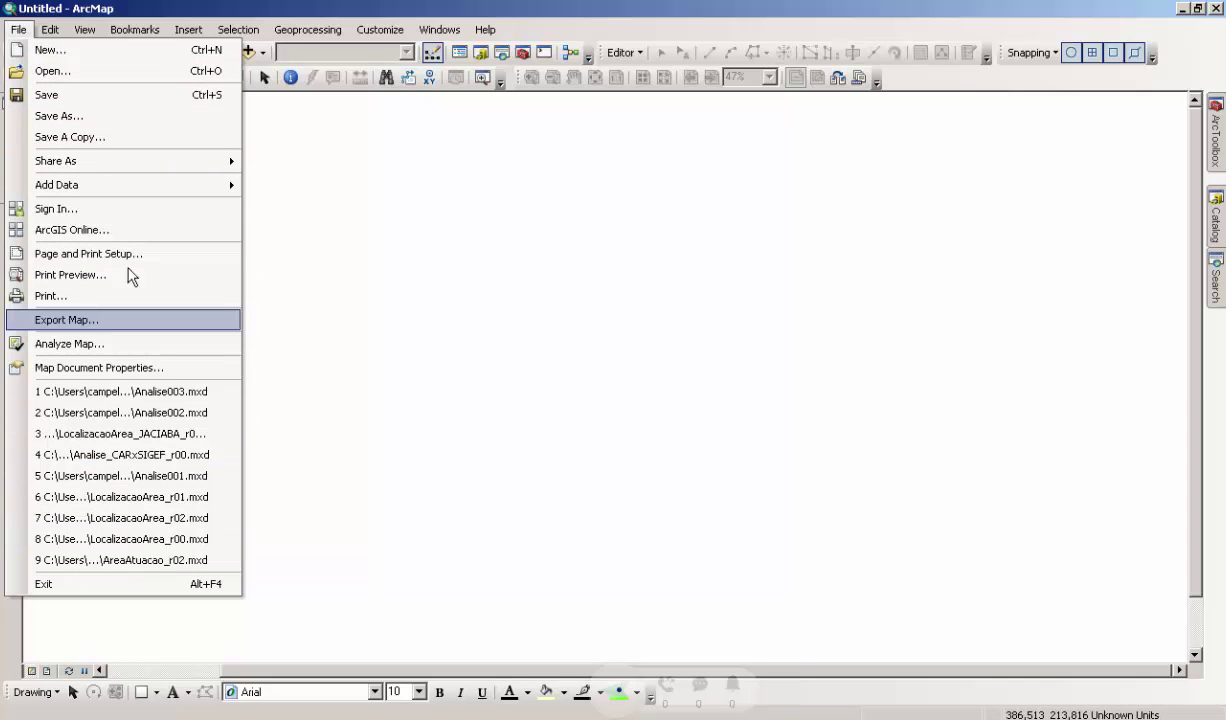
pyautogui.click(76, 70)
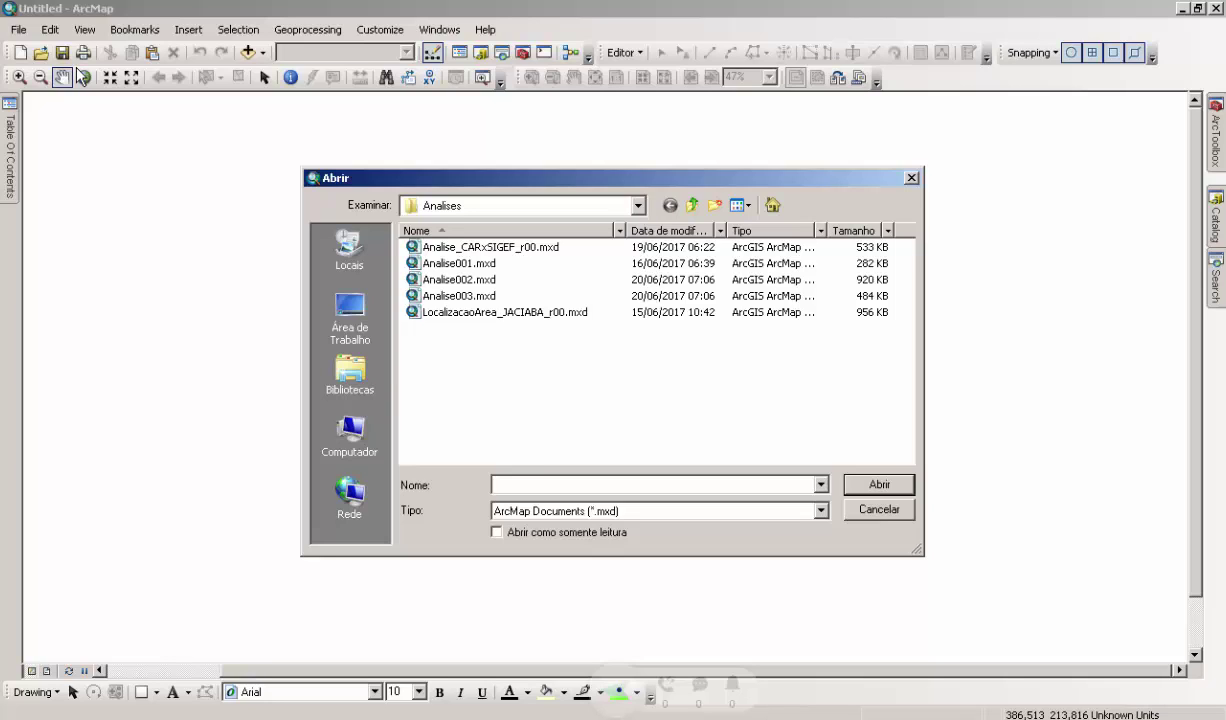
pyautogui.click(853, 505)
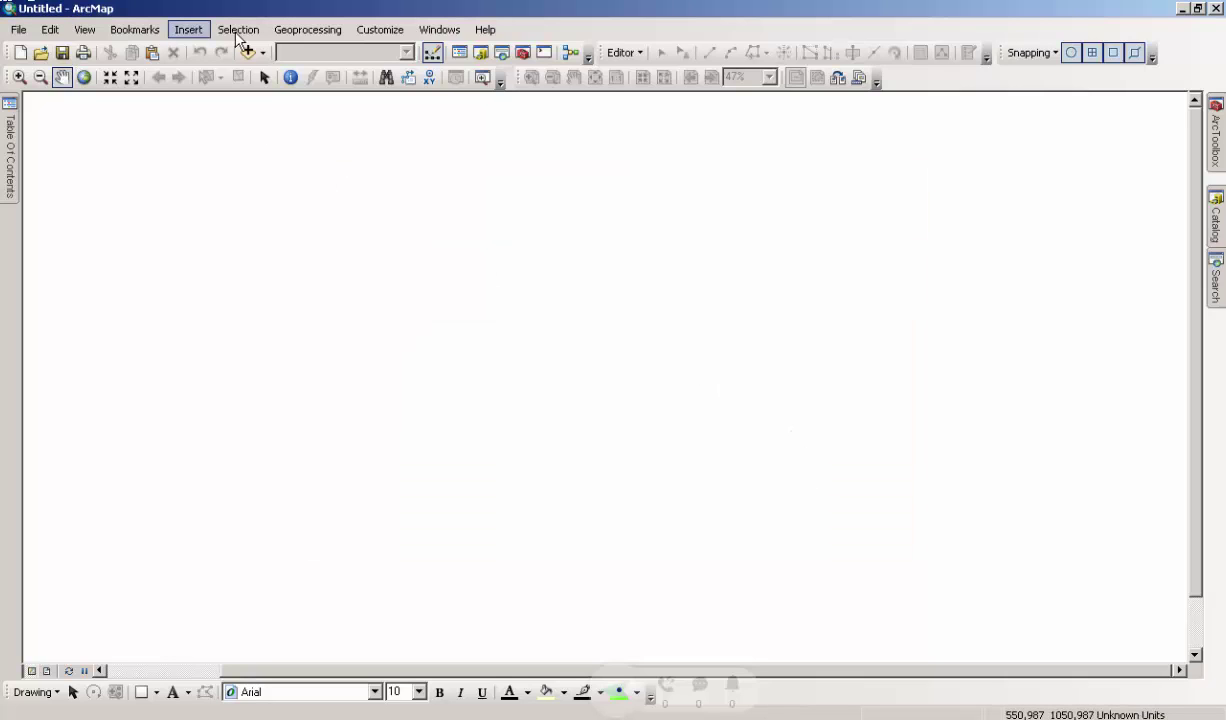
pyautogui.click(18, 29)
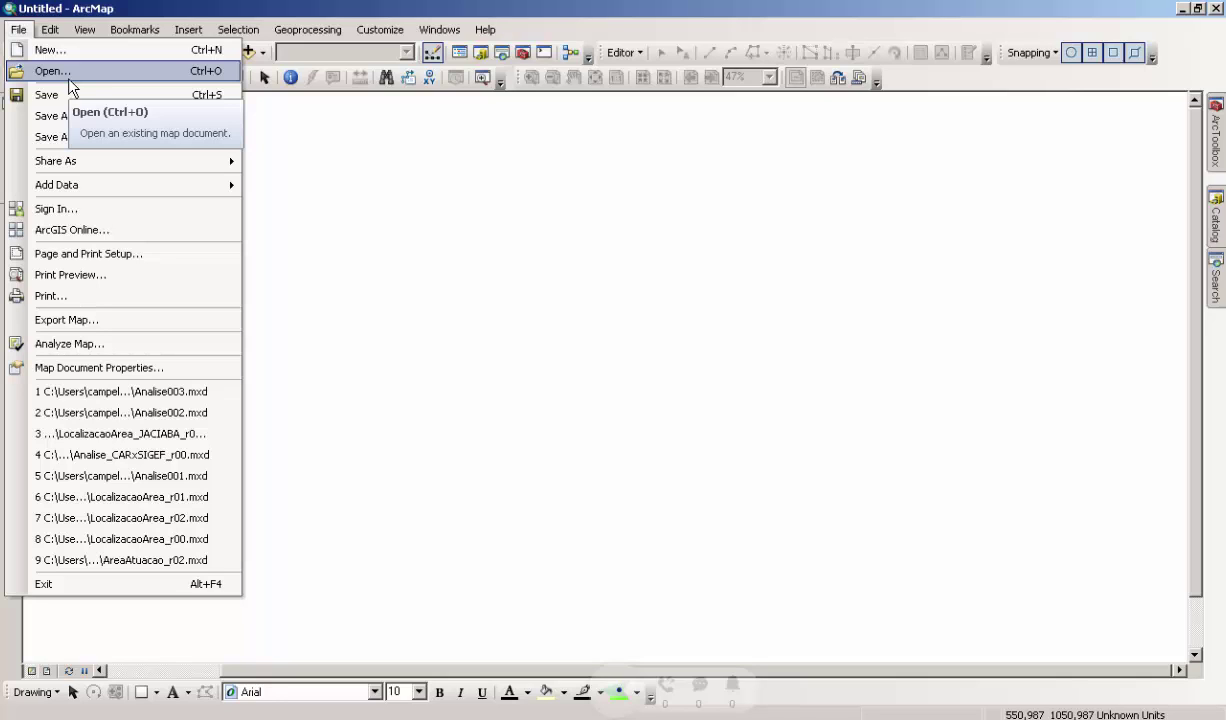
pyautogui.moveTo(45, 30)
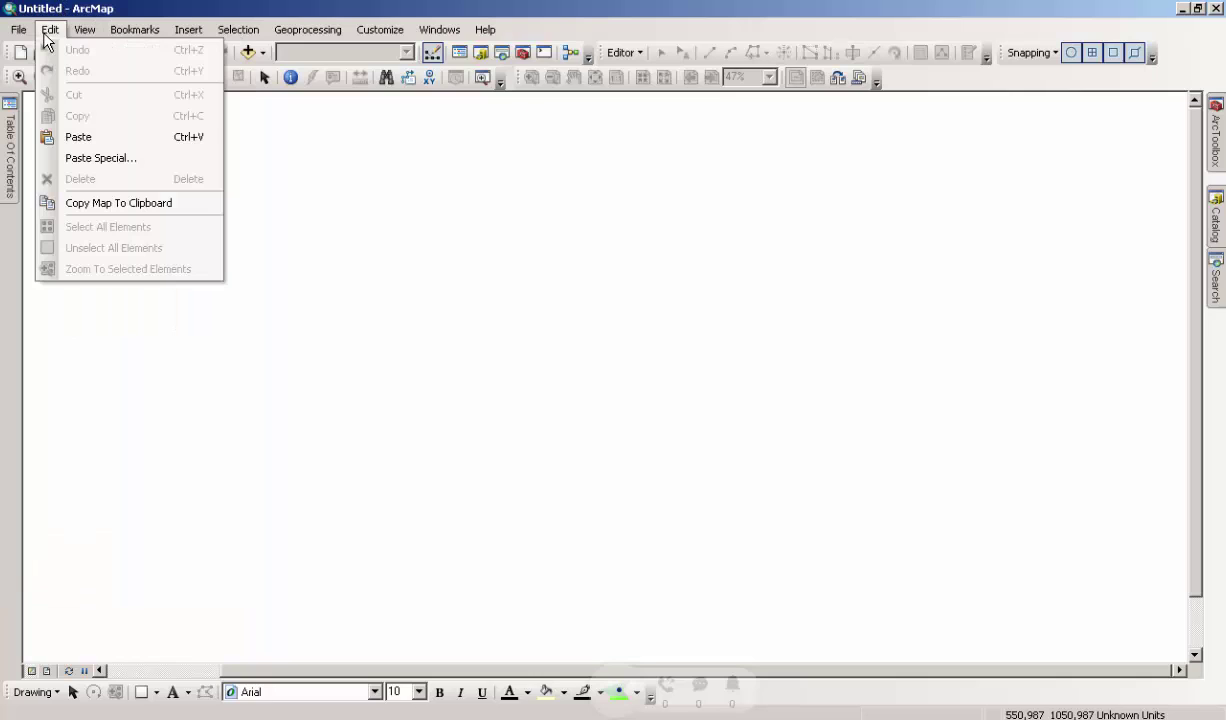
pyautogui.click(44, 31)
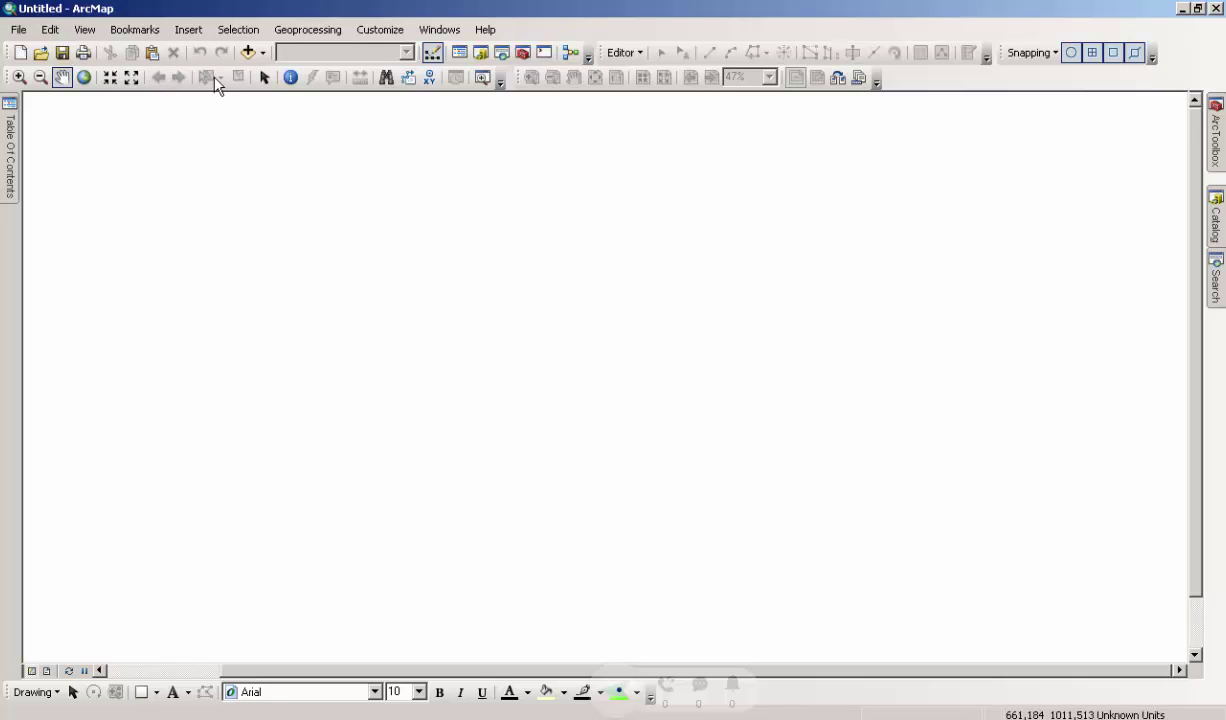
pyautogui.click(84, 30)
pyautogui.moveTo(50, 35)
pyautogui.moveTo(88, 33)
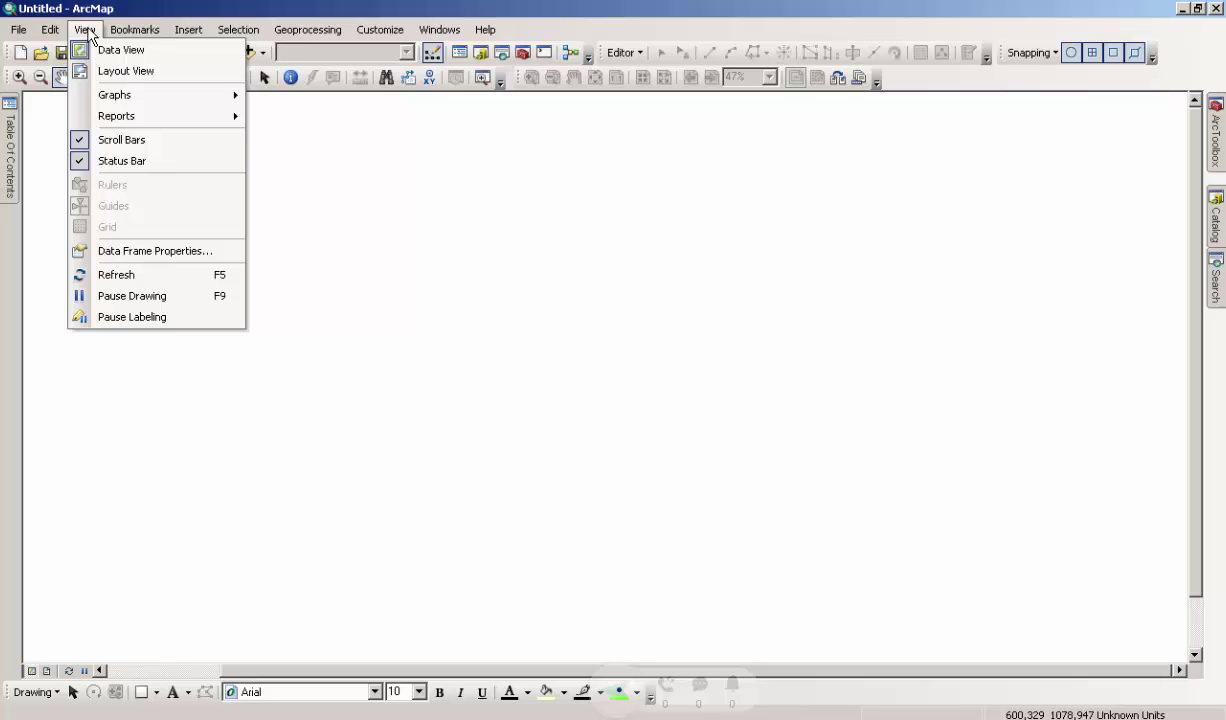
pyautogui.moveTo(195, 32)
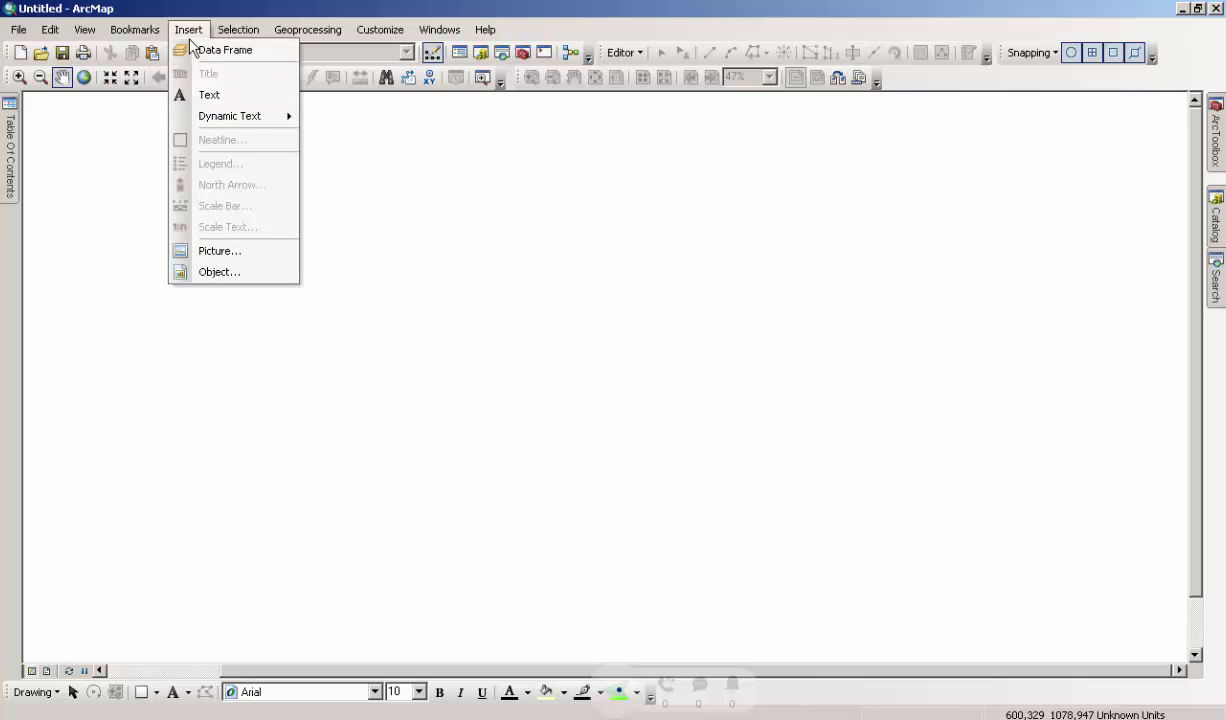
pyautogui.moveTo(238, 29)
pyautogui.moveTo(136, 30)
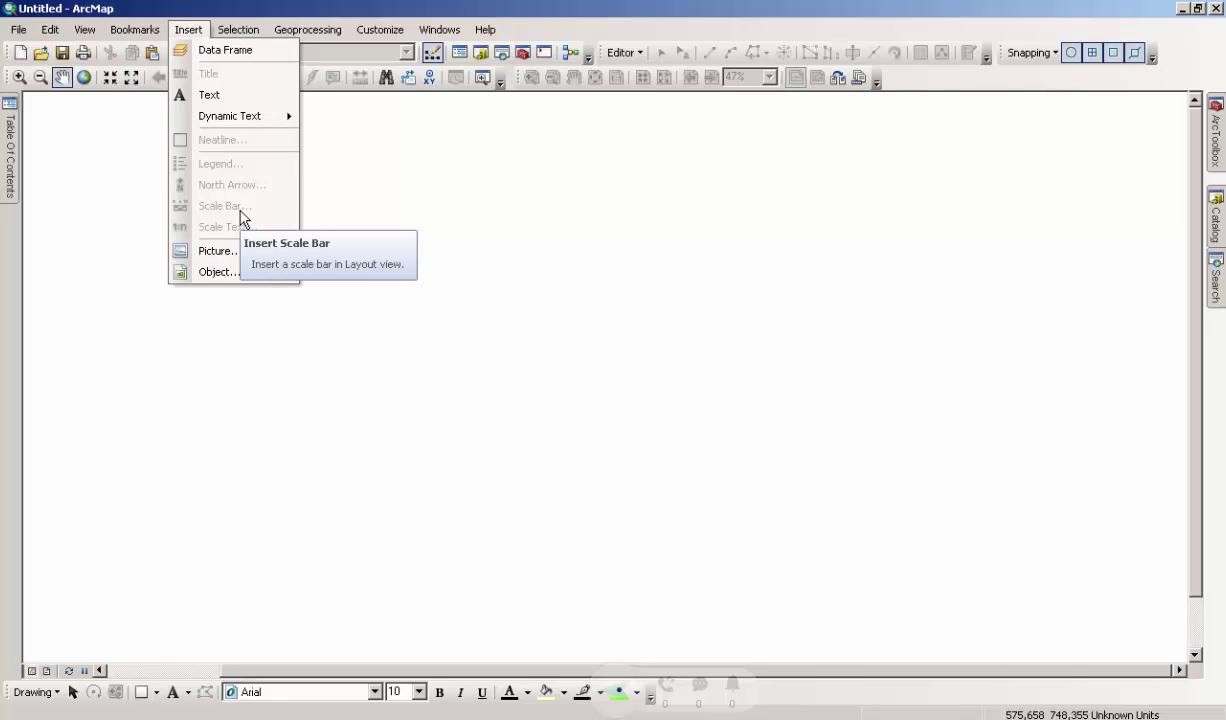
pyautogui.click(255, 33)
pyautogui.click(245, 34)
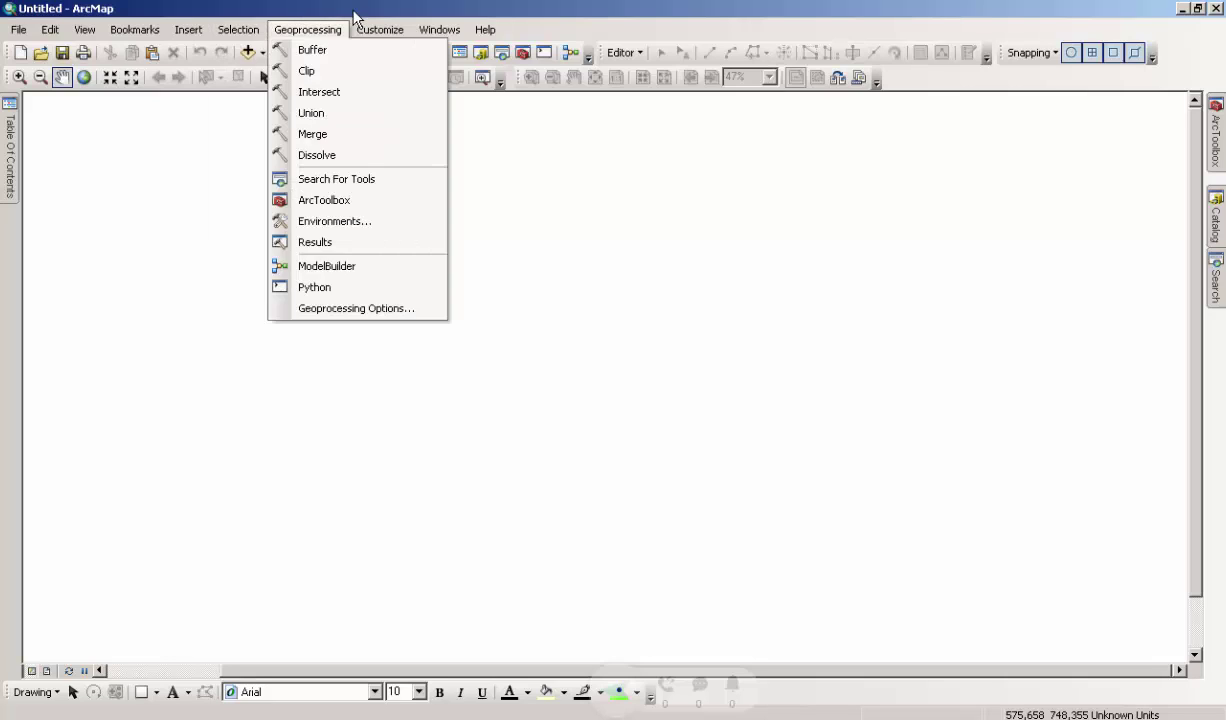
pyautogui.moveTo(373, 38)
pyautogui.moveTo(438, 36)
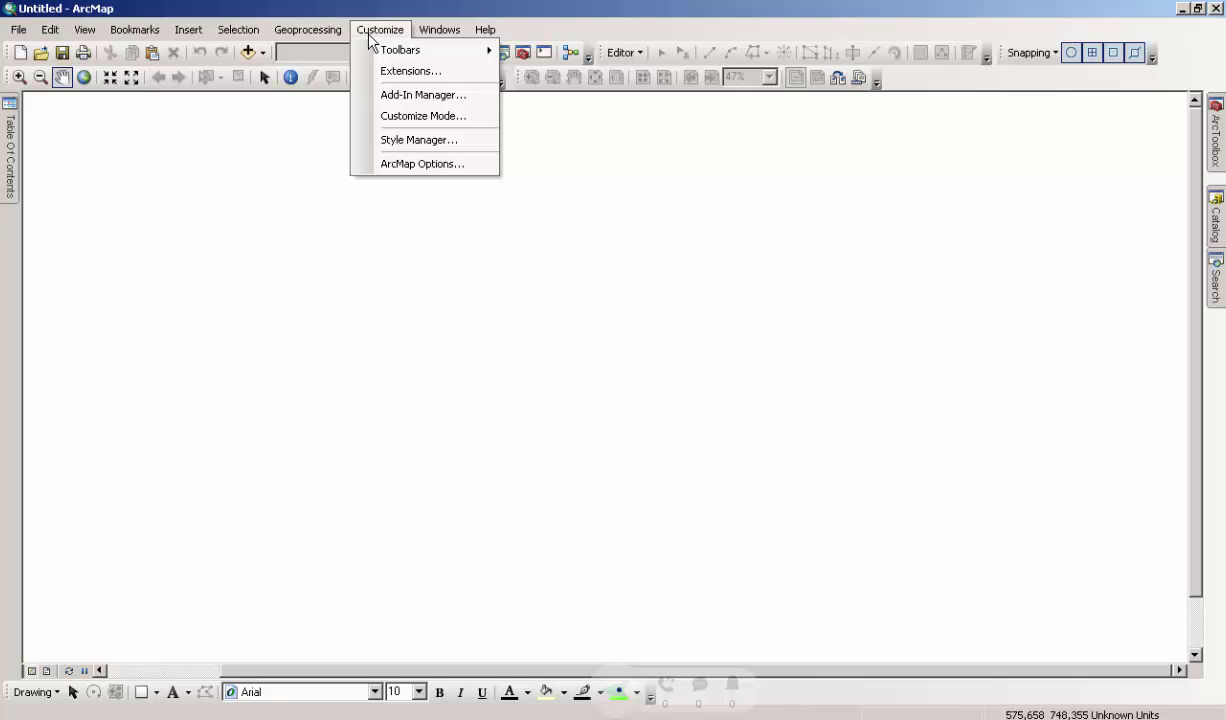
pyautogui.click(575, 22)
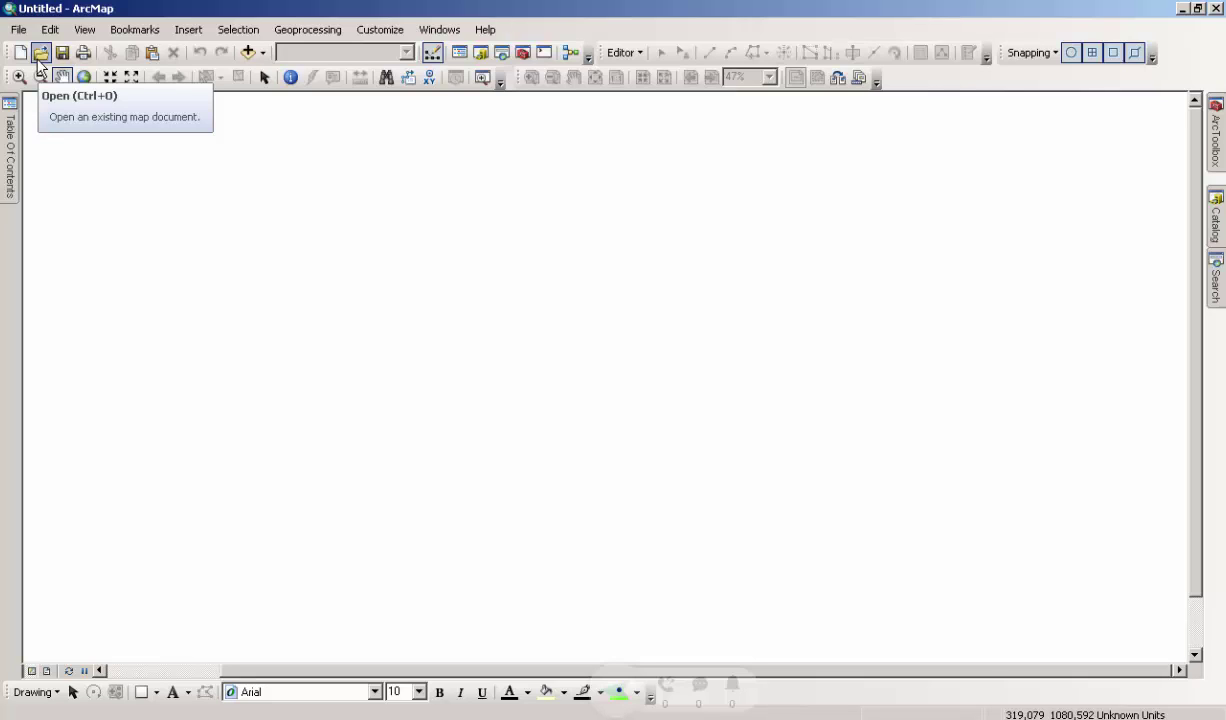
# Add the 41MUE250GC_SIR.shp shapefile from the Catalog's pr_municipios folder to the map.
pyautogui.click(1219, 235)
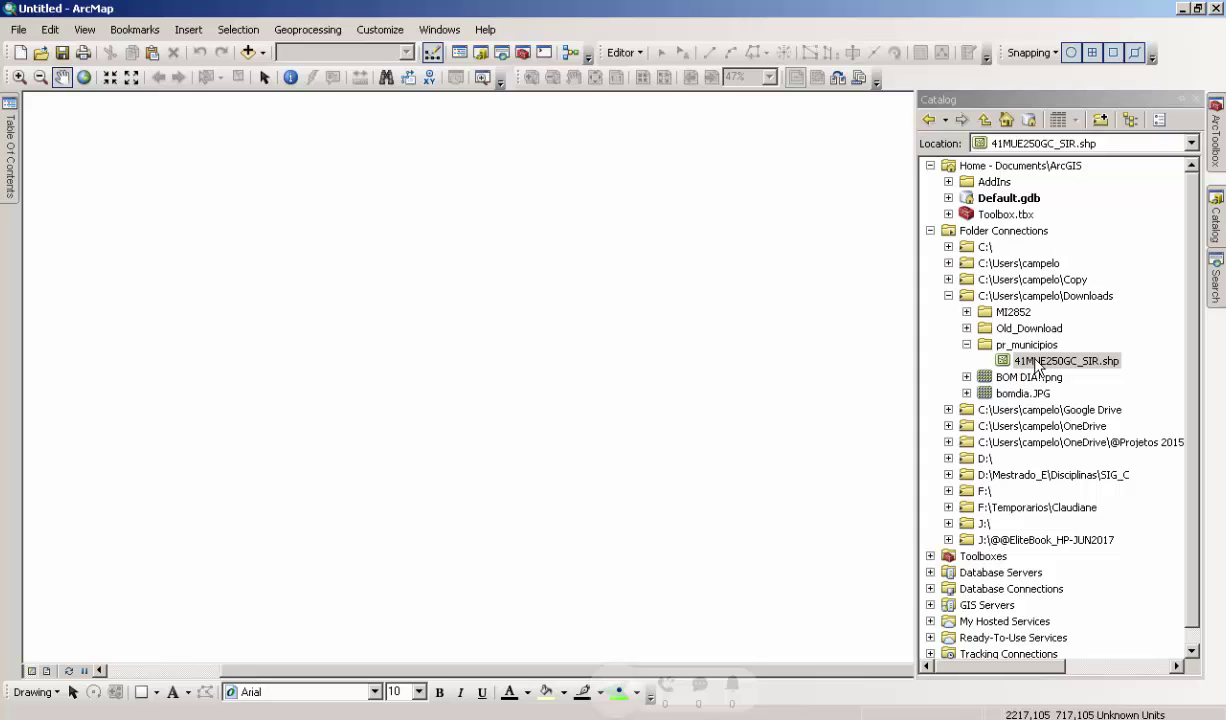
pyautogui.moveTo(1036, 368)
pyautogui.mouseDown()
pyautogui.moveTo(515, 265)
pyautogui.moveTo(393, 265)
pyautogui.mouseUp()
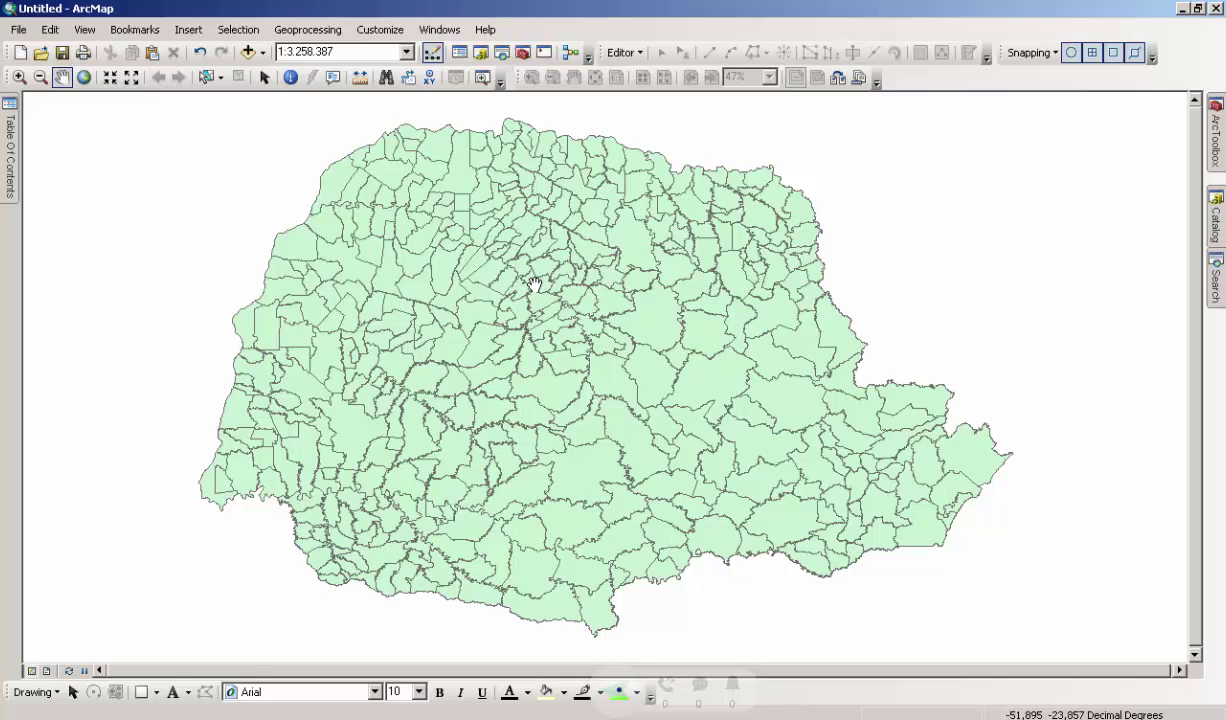
# Start saving the map document and browse to the pr_municipios folder inside Downloads as the save location.
pyautogui.click(62, 54)
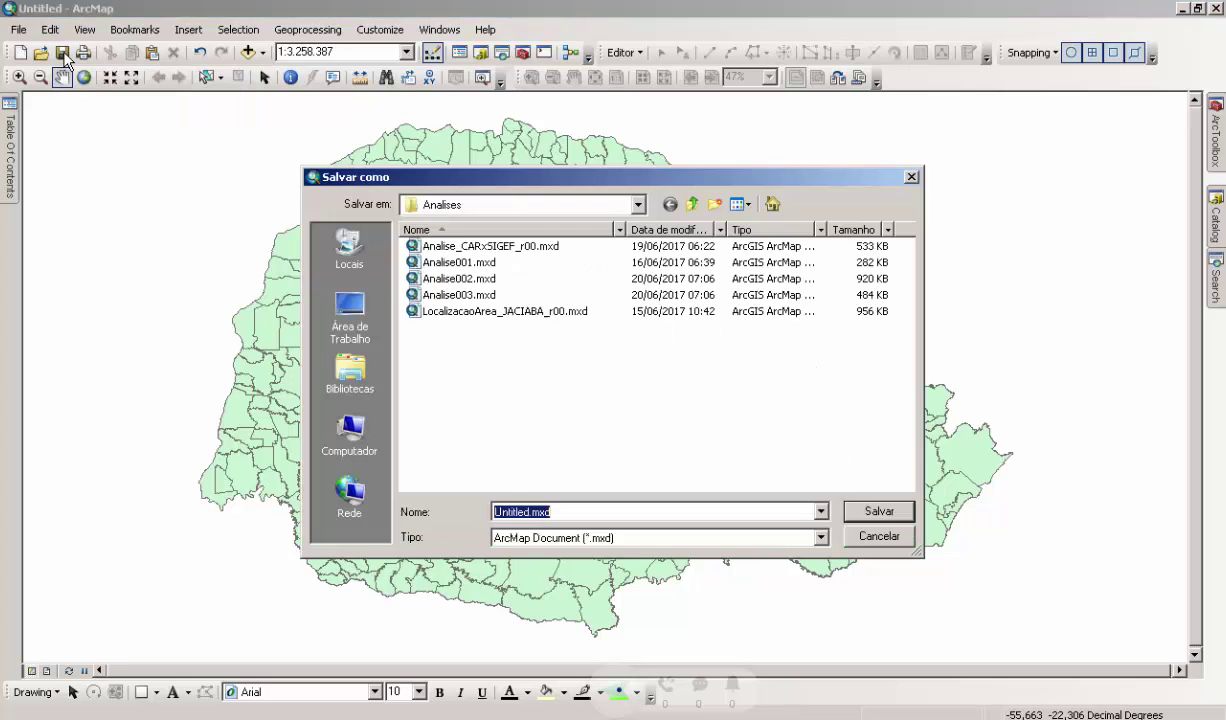
pyautogui.click(358, 383)
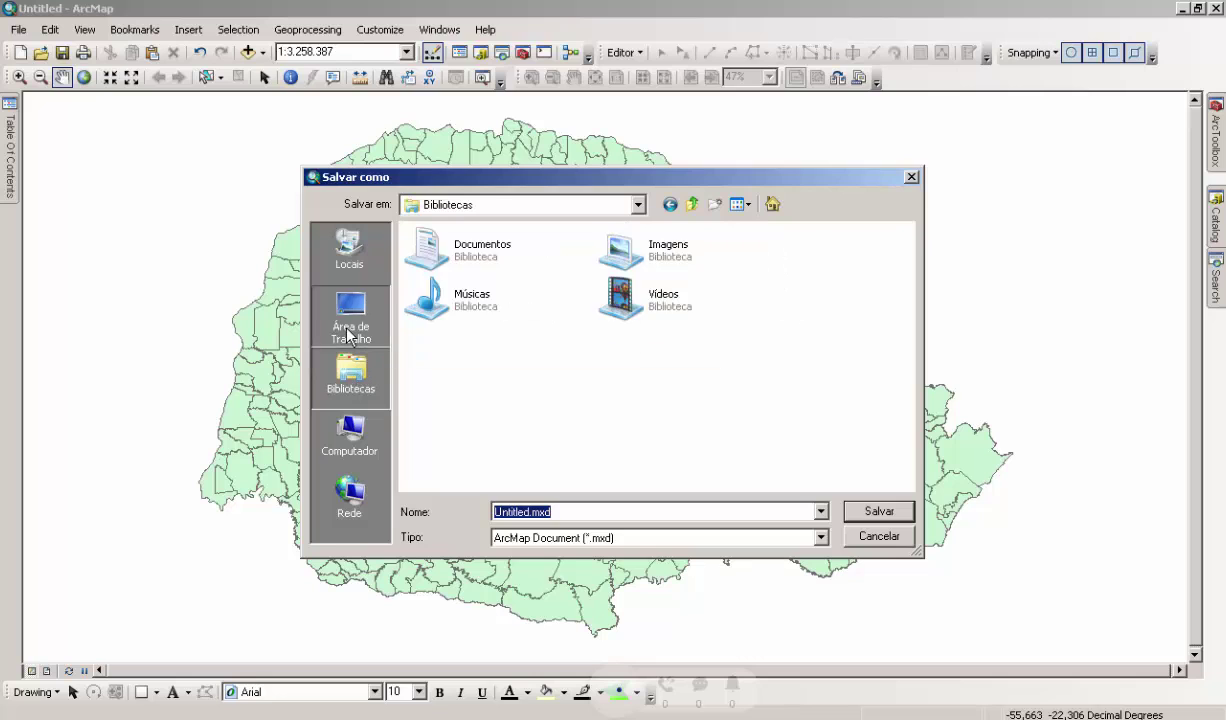
pyautogui.click(349, 322)
pyautogui.doubleClick(610, 247)
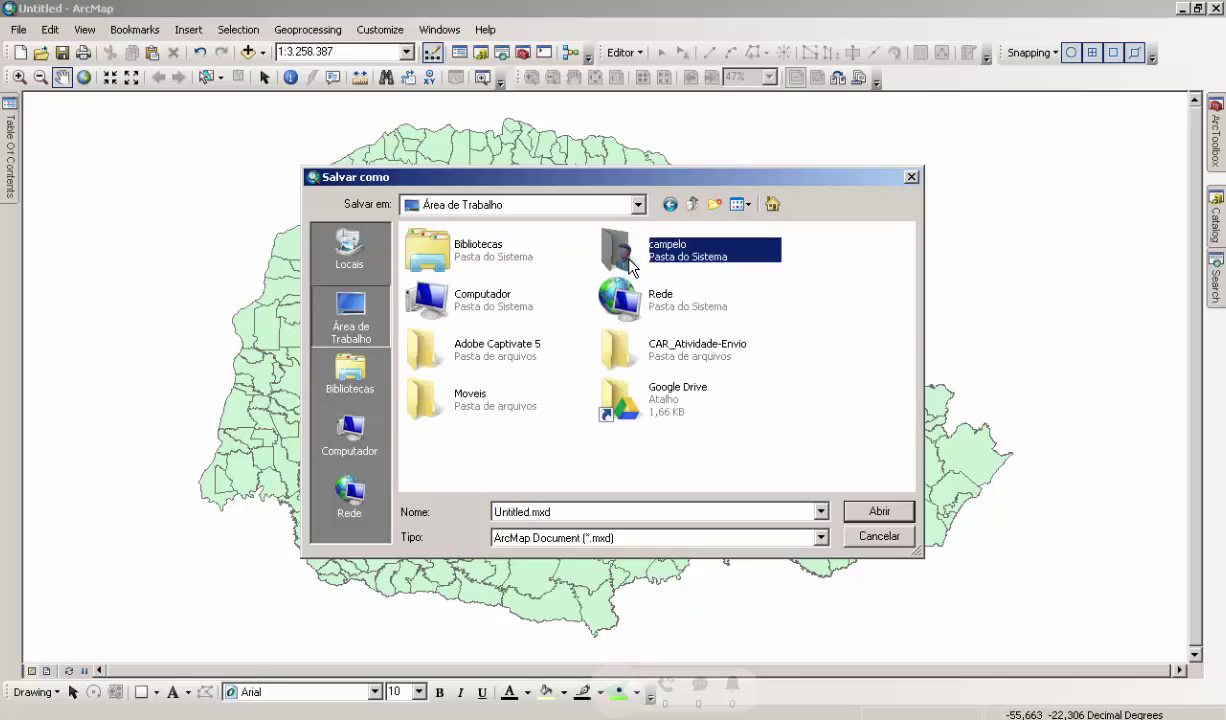
pyautogui.scroll(-2, 906, 370)
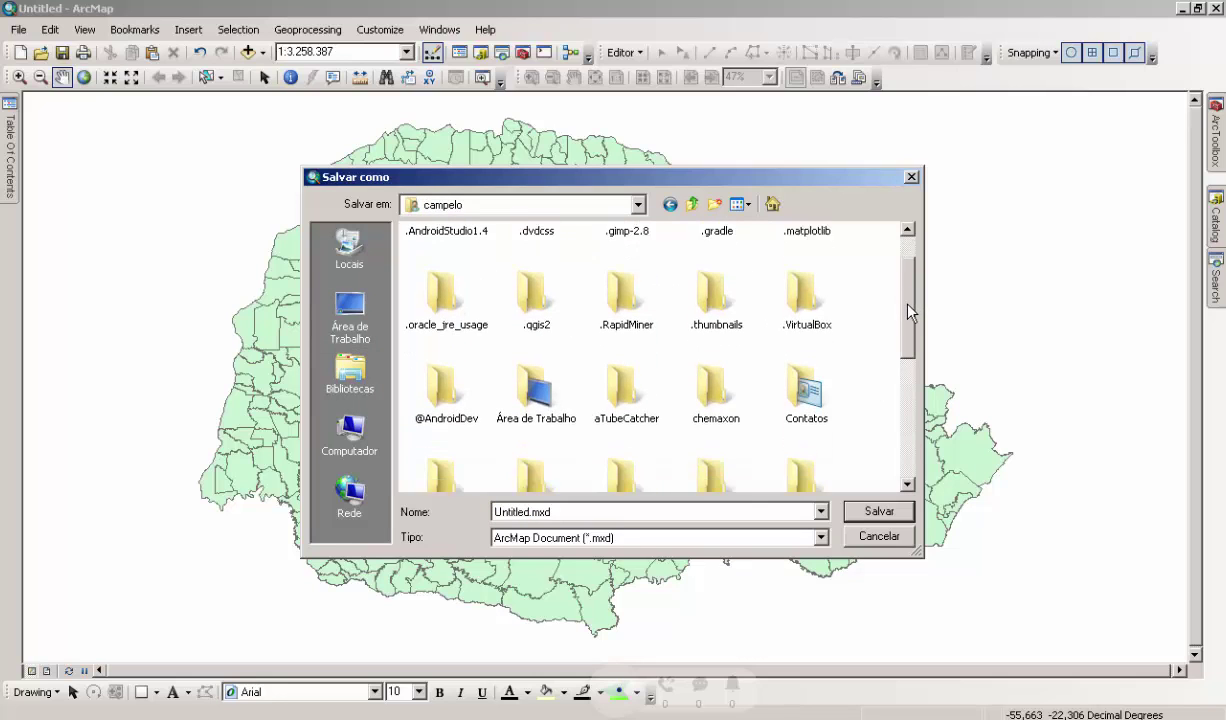
pyautogui.scroll(-1, 906, 370)
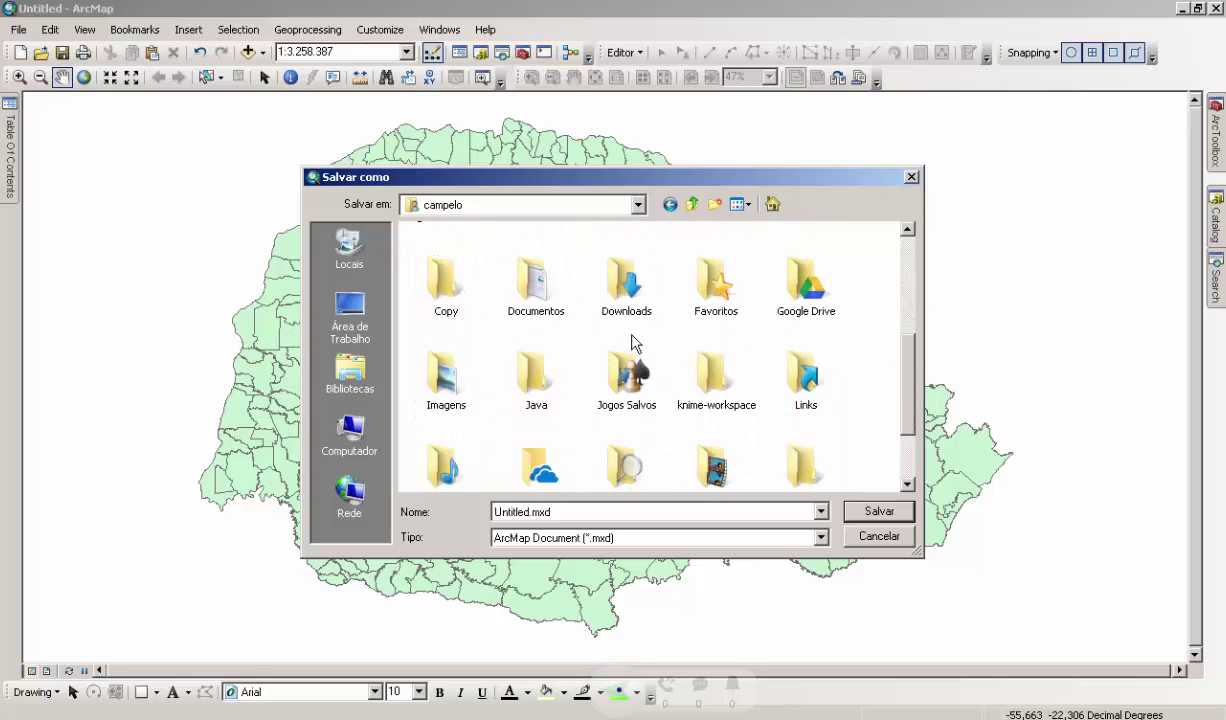
pyautogui.doubleClick(627, 292)
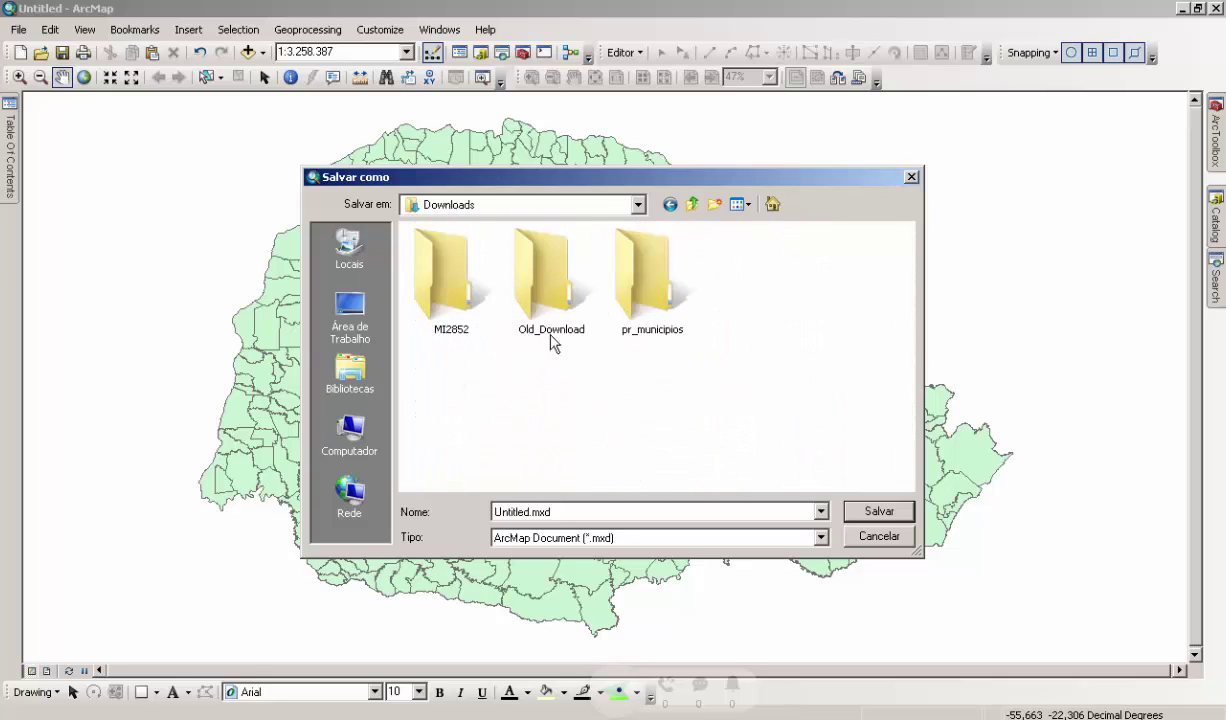
pyautogui.doubleClick(630, 298)
# Name the map document Municipio and save it in the ArcMap Document (*.mxd) format.
pyautogui.doubleClick(577, 512)
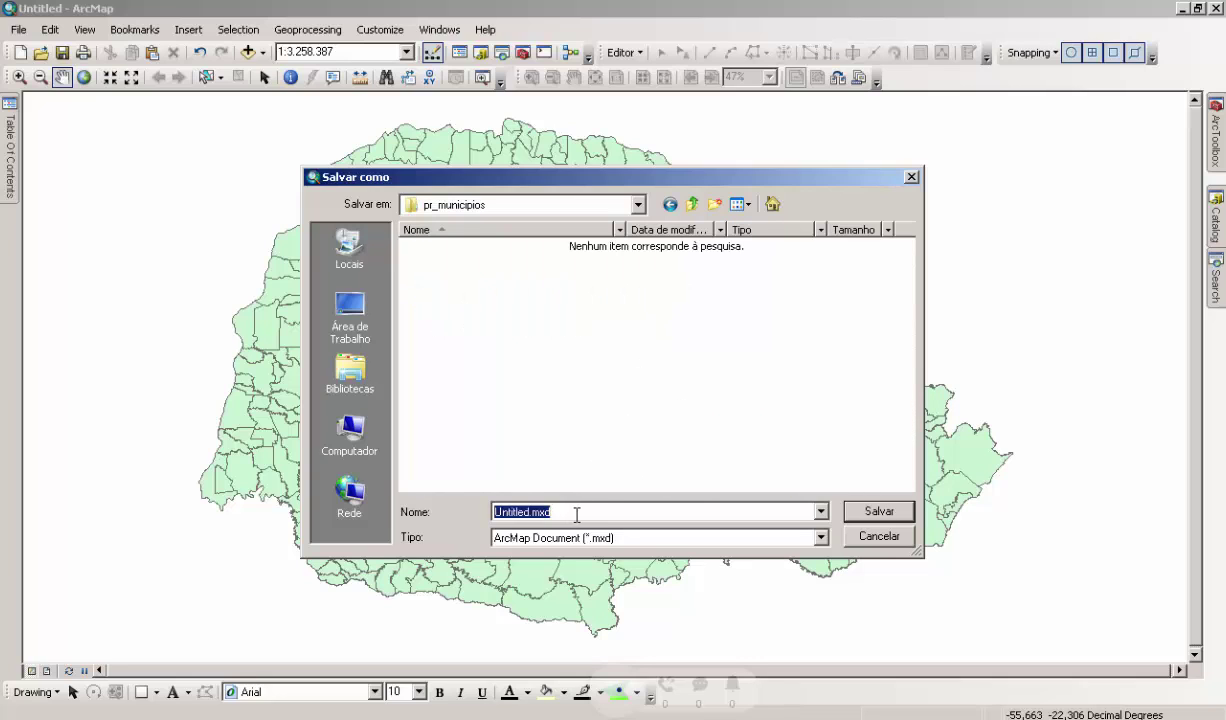
pyautogui.write('Mapa')
pyautogui.press('BackSpace')
pyautogui.press('BackSpace')
pyautogui.press('BackSpace')
pyautogui.write('unicipio')
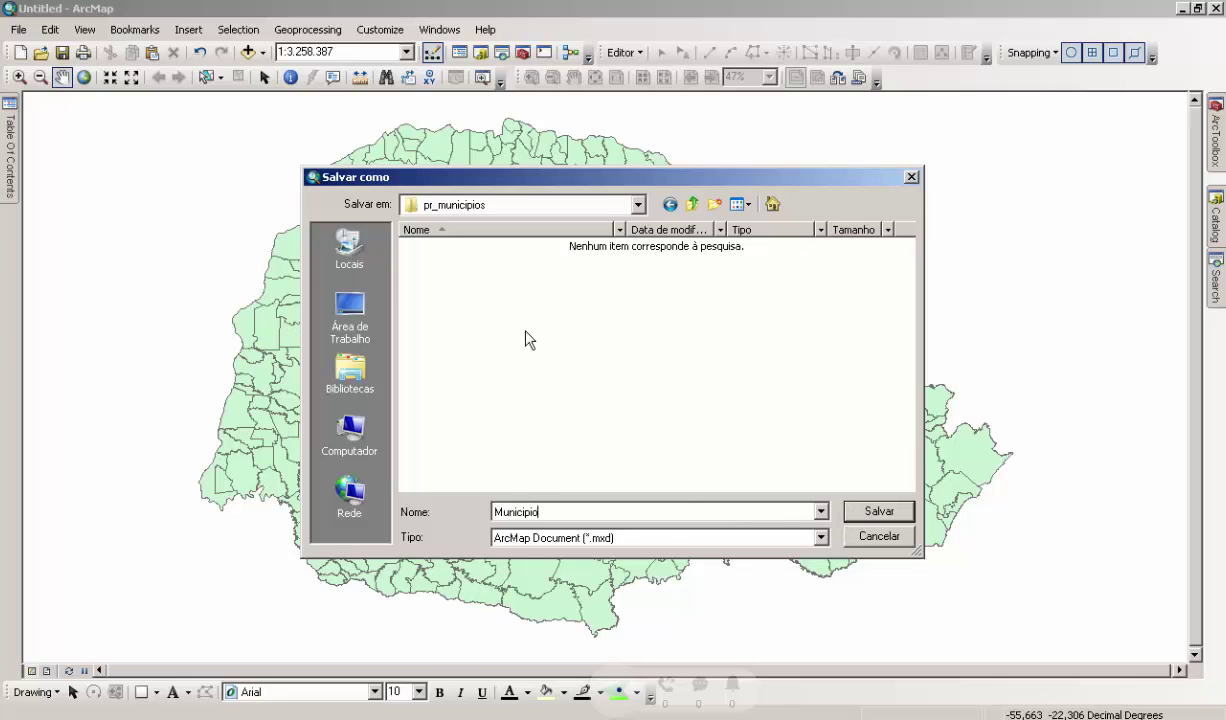
pyautogui.click(875, 509)
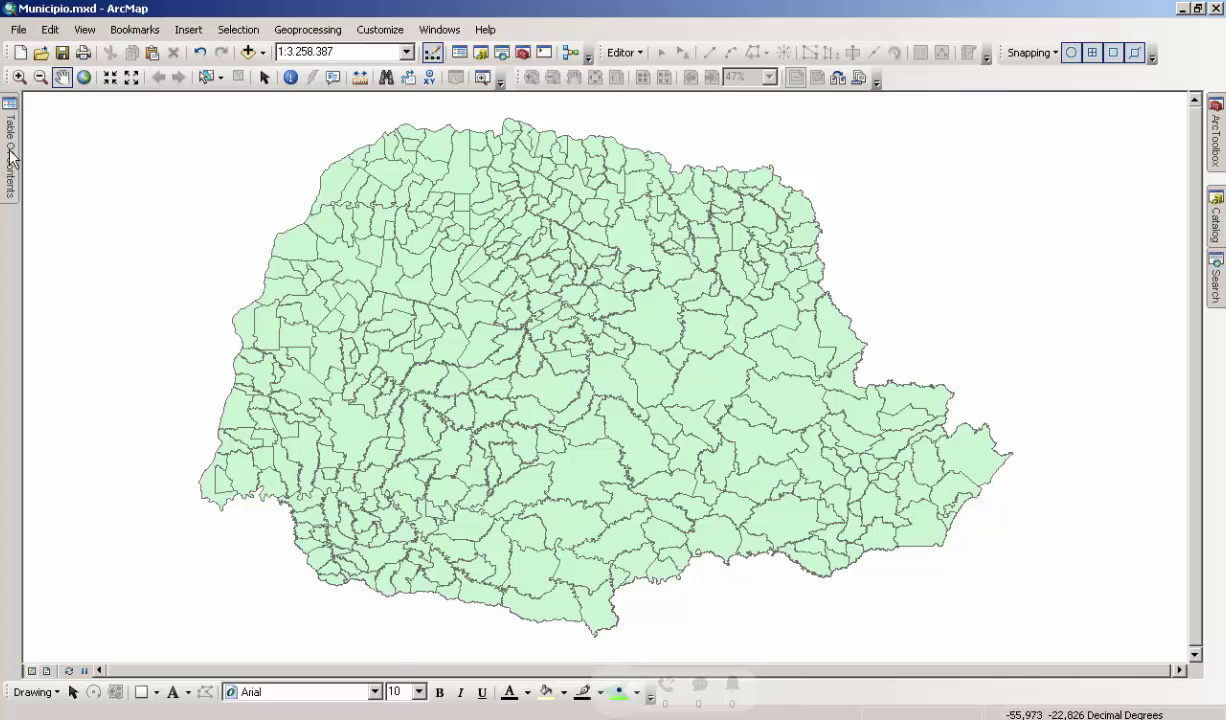
# Look over the document's layer list, and open the recently used map document Analise003.mxd.
pyautogui.moveTo(10, 155)
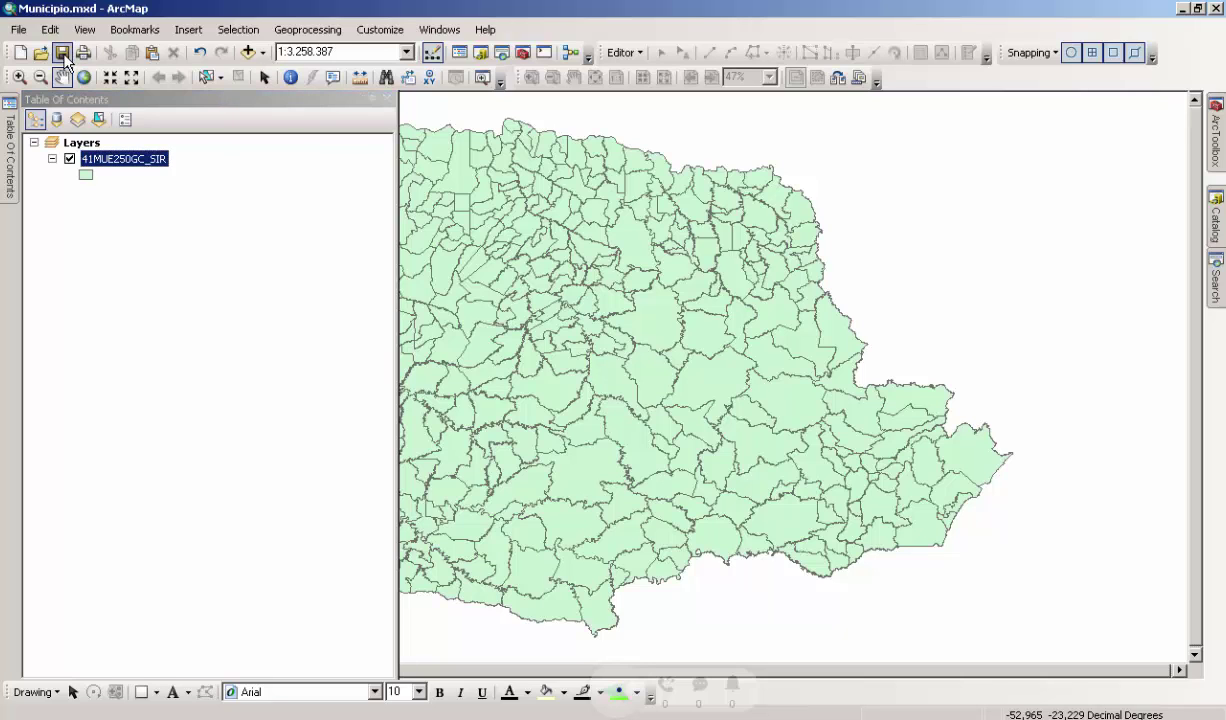
pyautogui.click(24, 34)
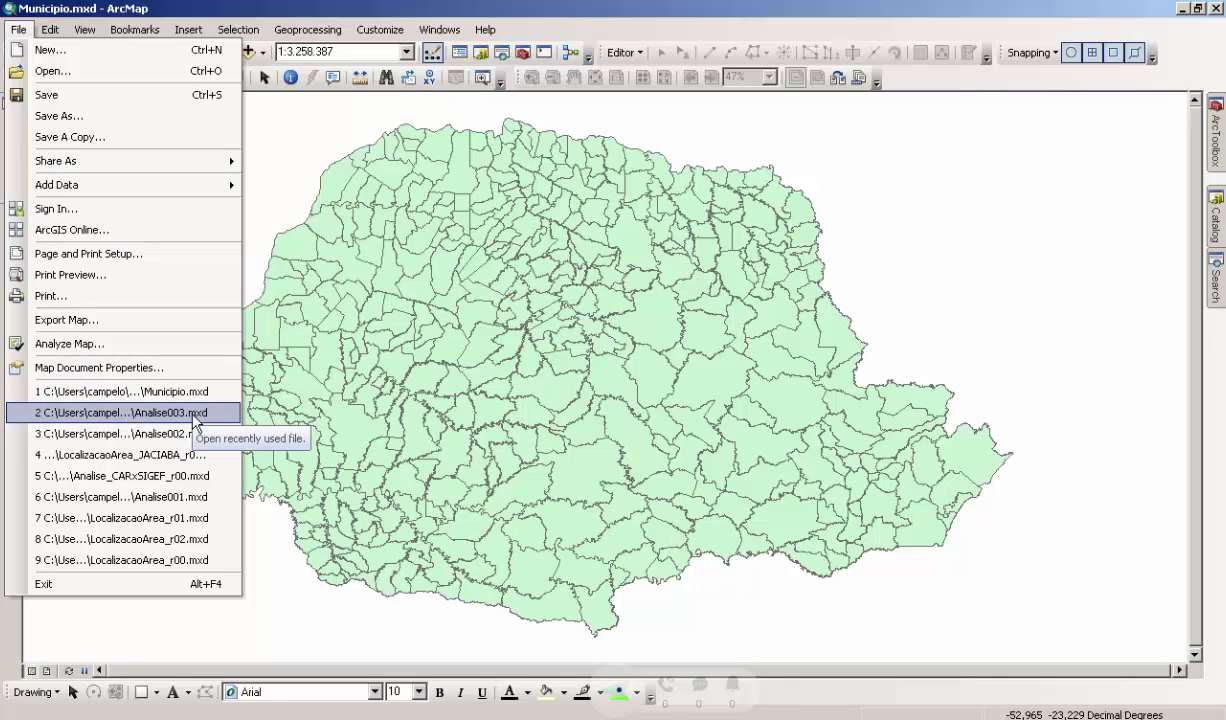
pyautogui.click(440, 30)
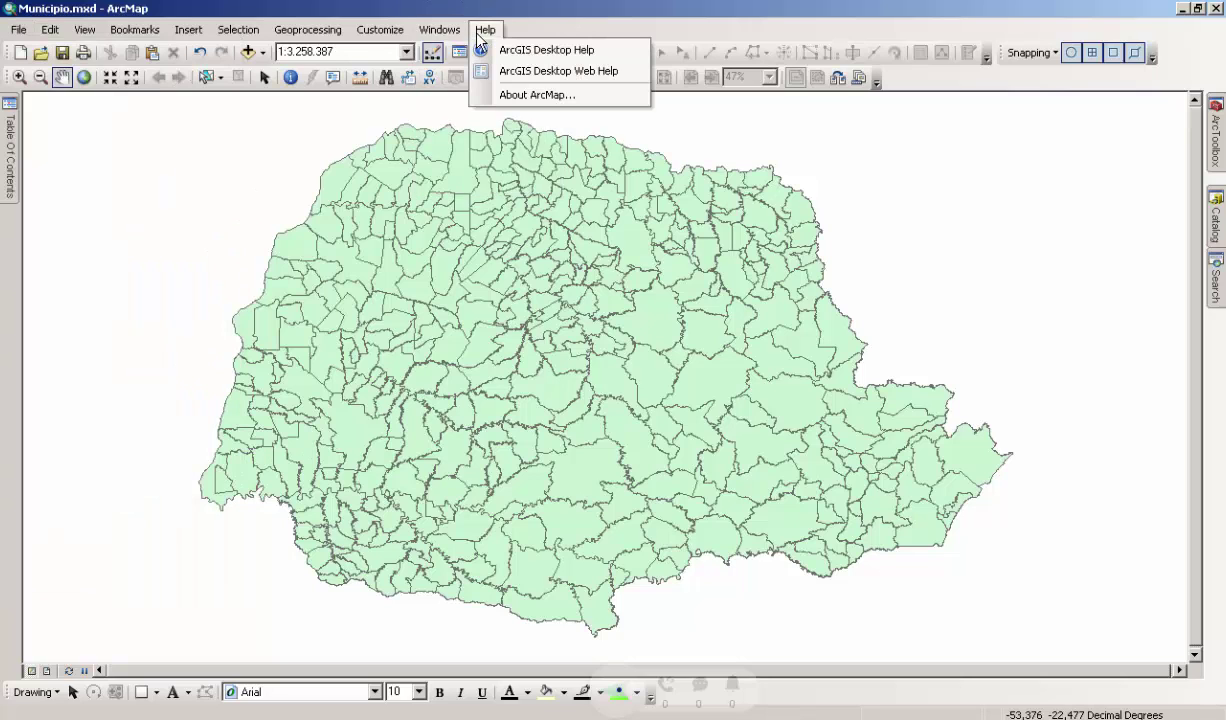
pyautogui.moveTo(18, 30)
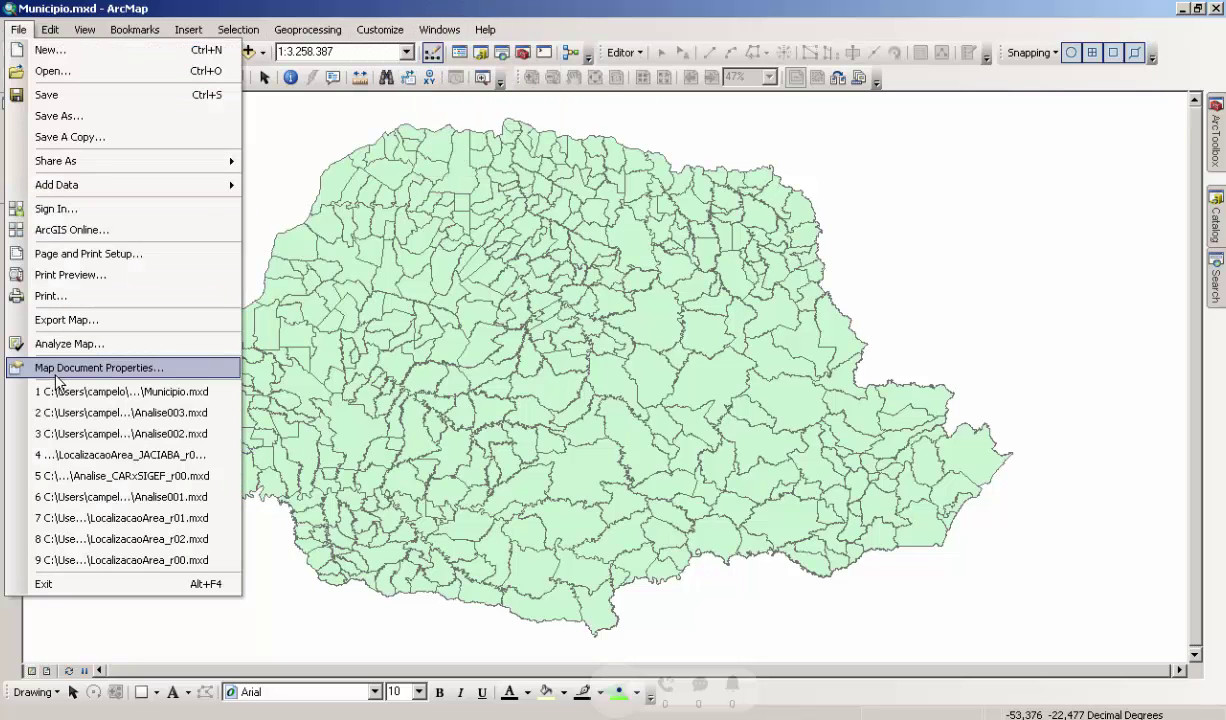
pyautogui.click(139, 413)
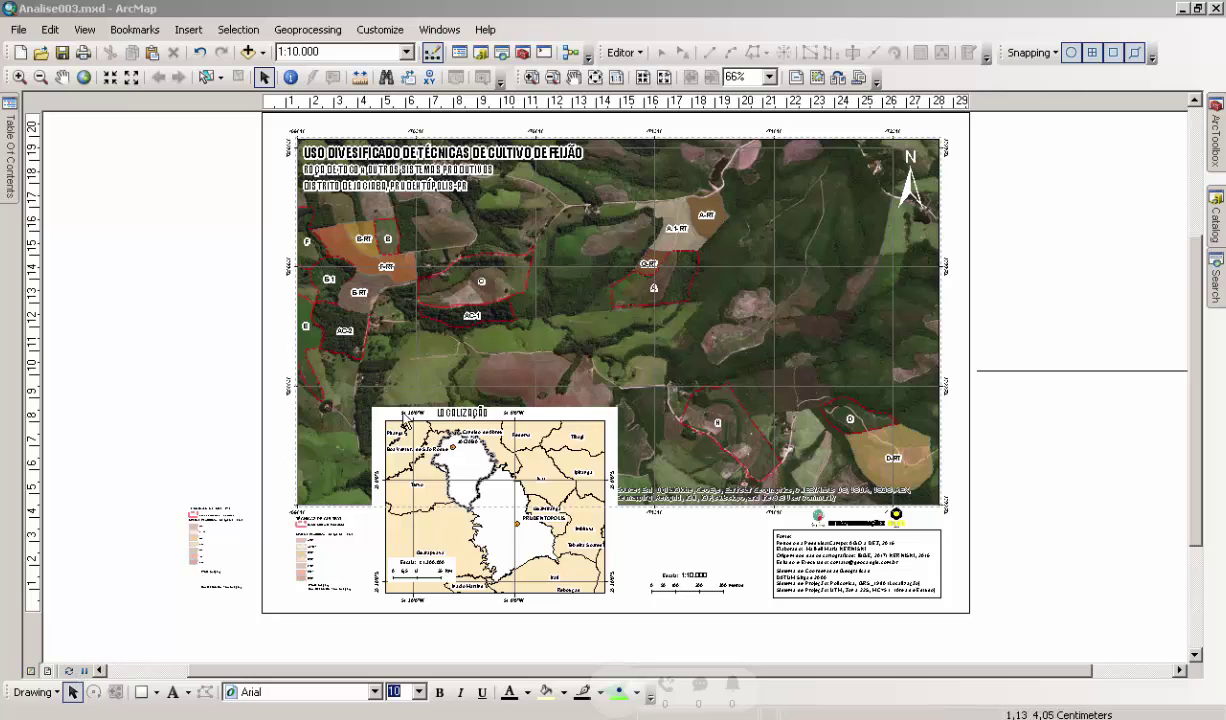
# Examine the Analise003 page layout, switch to data view to see its map, and return to layout view.
pyautogui.click(595, 77)
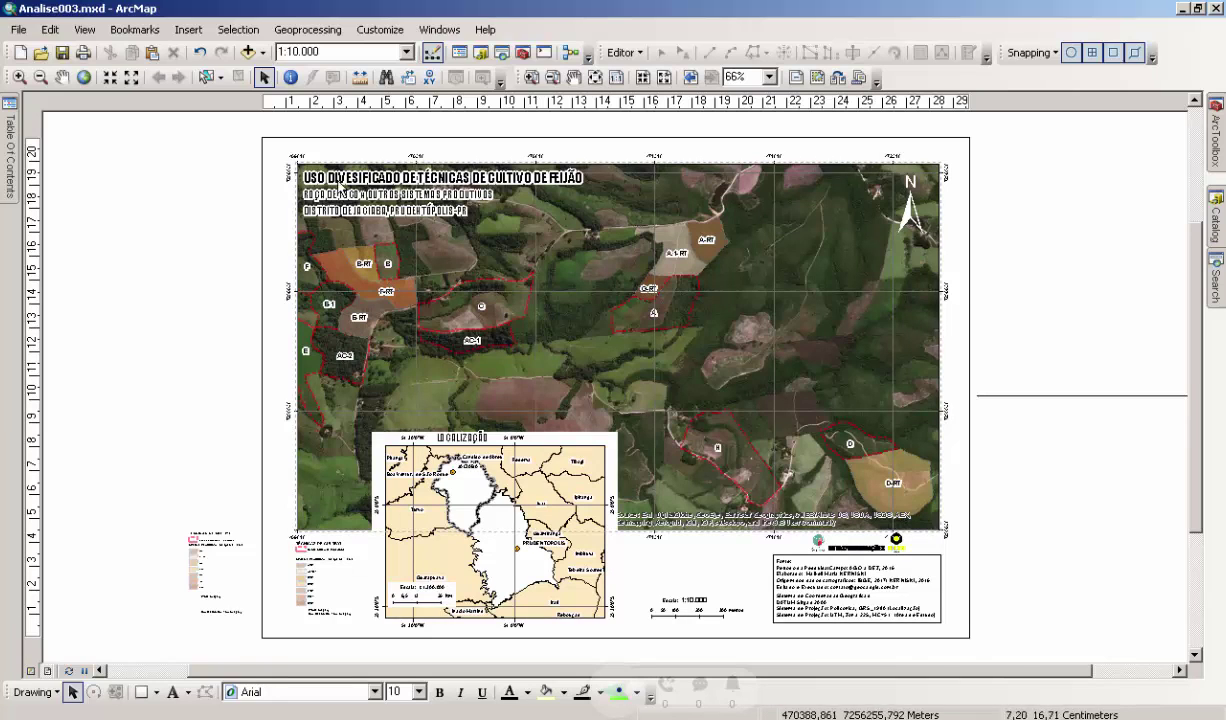
pyautogui.click(31, 671)
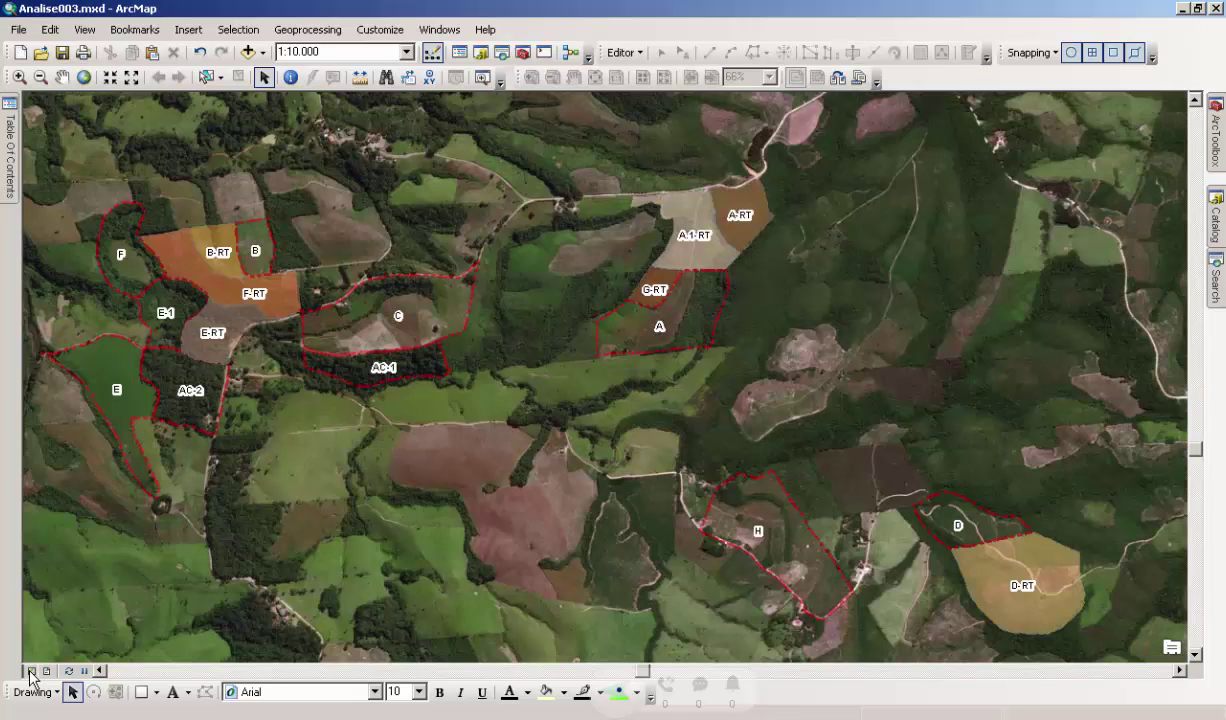
pyautogui.click(47, 671)
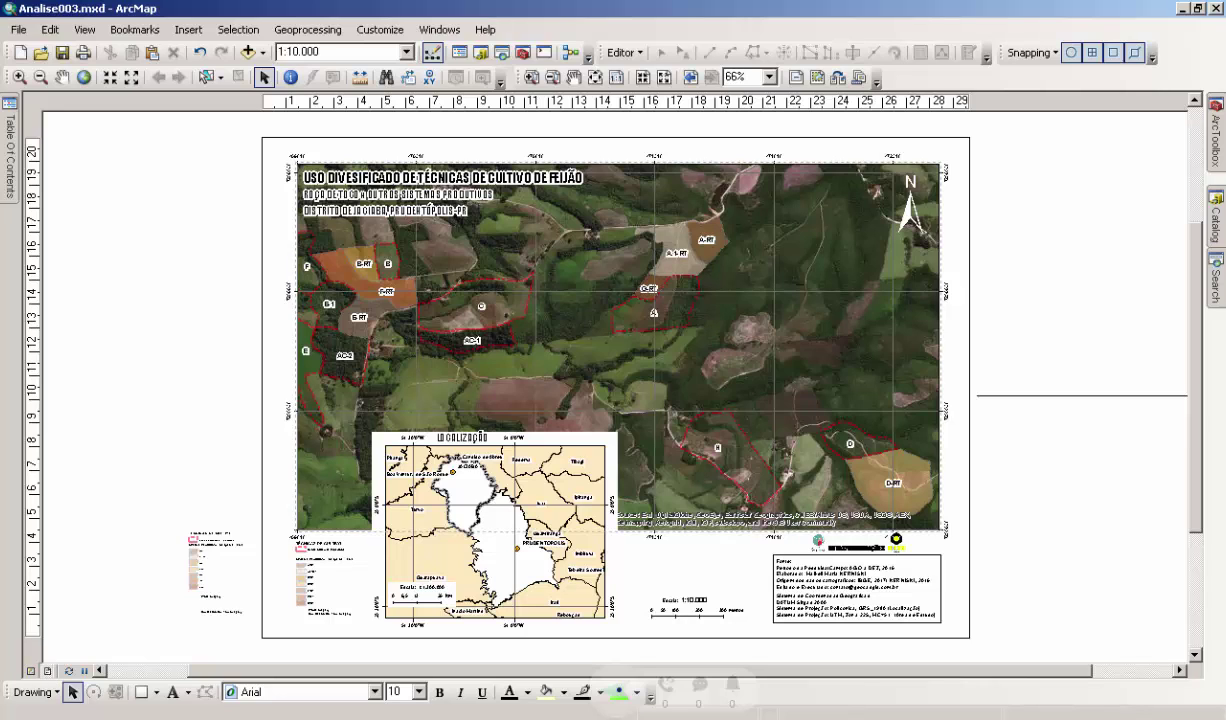
# Reopen the recent Municipio.mxd document, discarding the changes to Analise003.mxd.
pyautogui.click(15, 36)
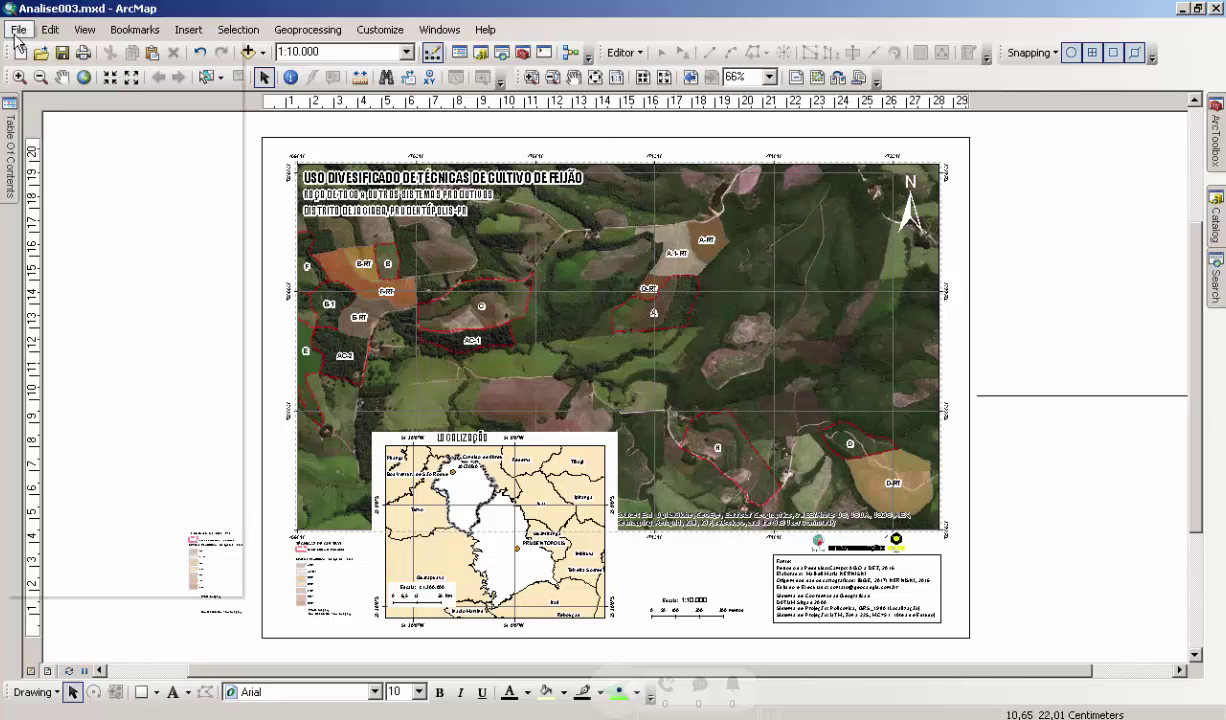
pyautogui.click(173, 424)
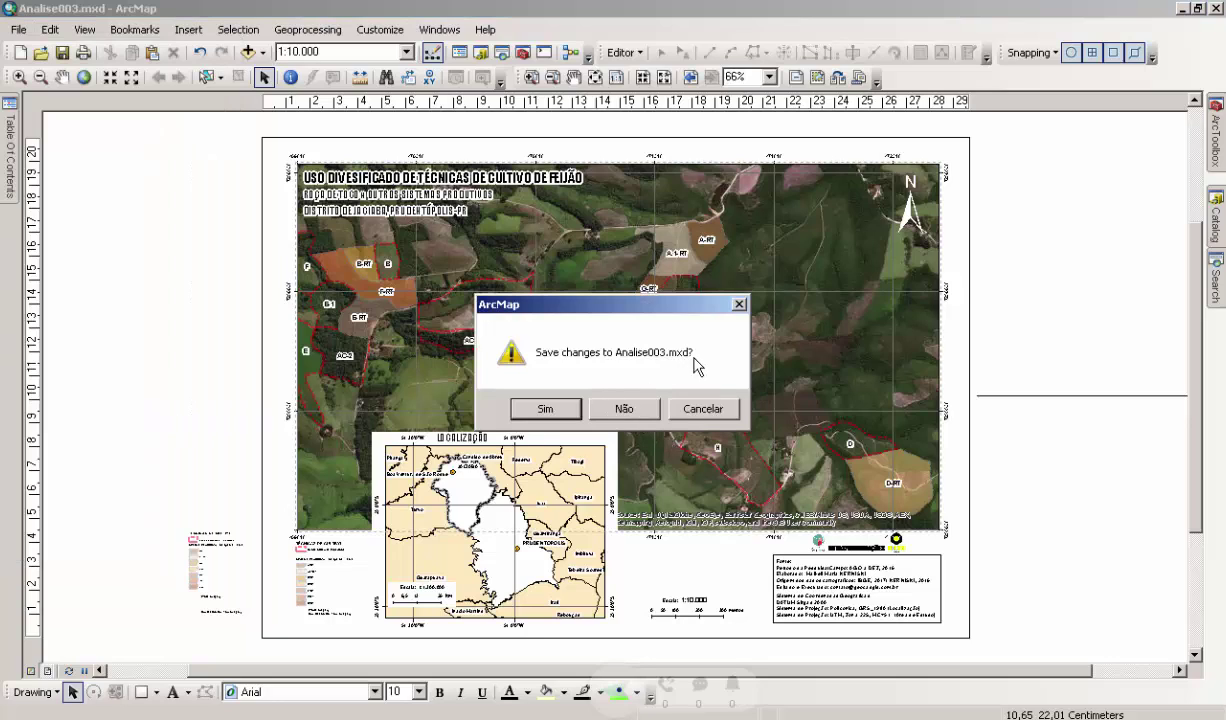
pyautogui.click(622, 411)
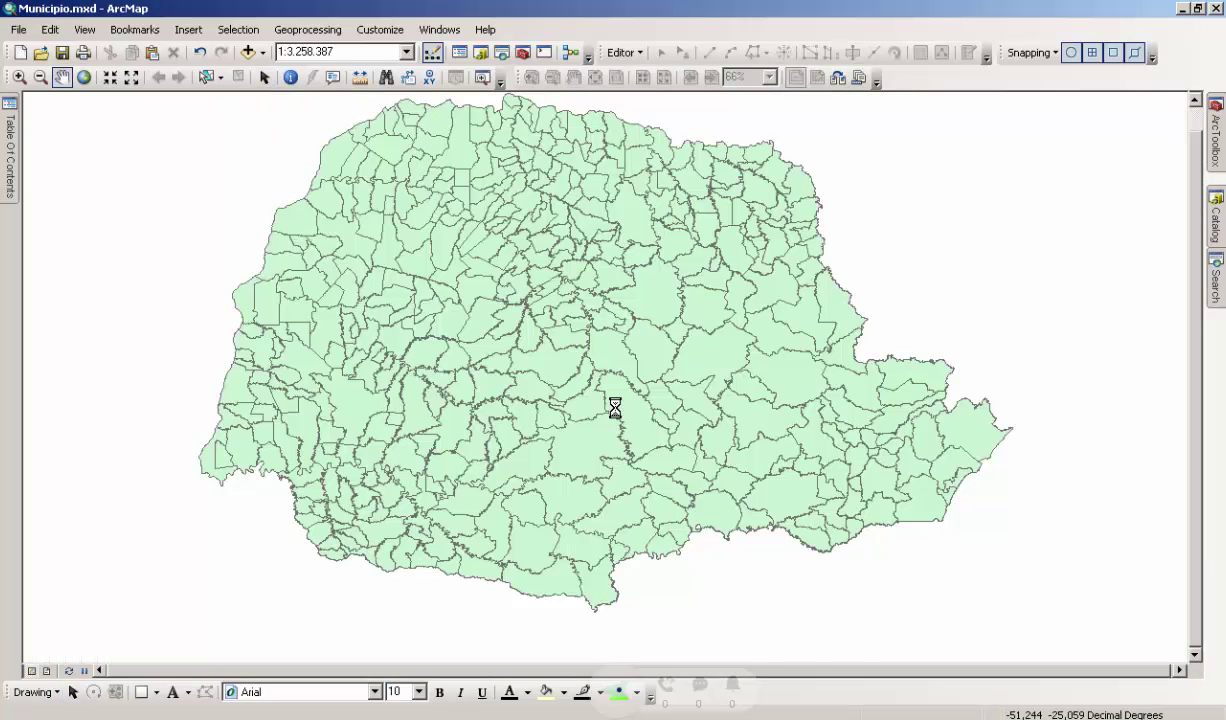
# Remove the 41MUE250GC_SIR layer from the map and save the Municipio document.
pyautogui.moveTo(245, 161); pyautogui.dragTo(254, 191)
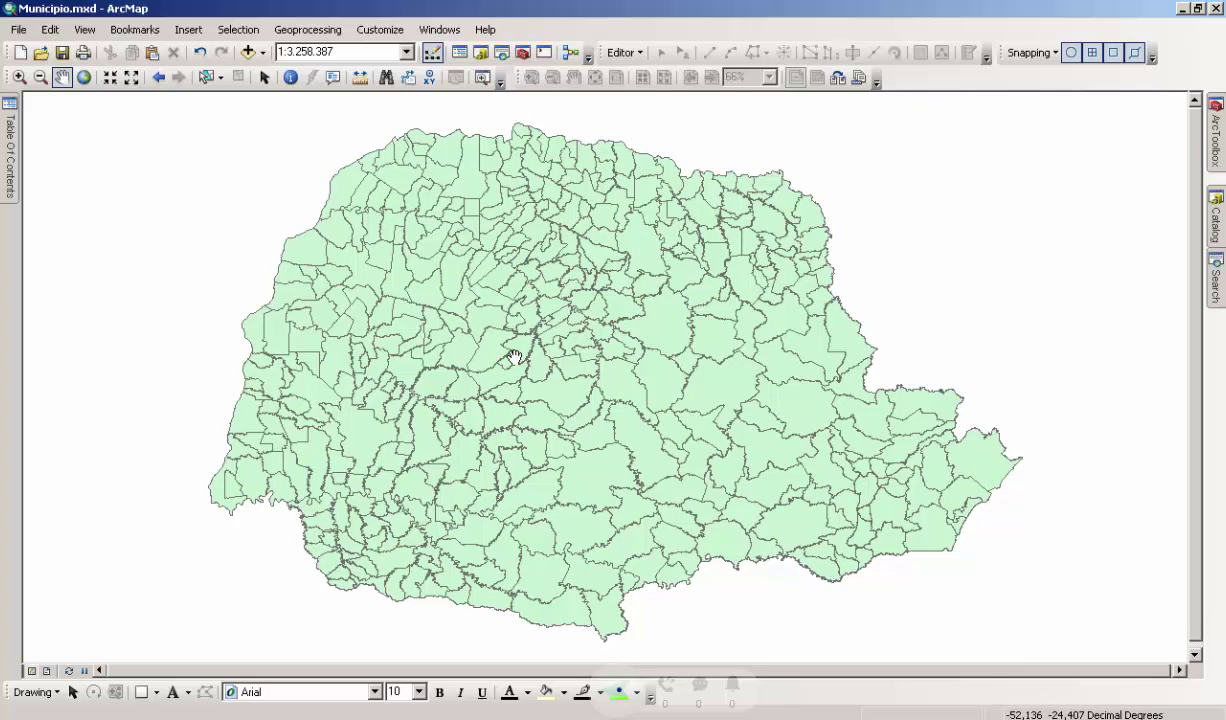
pyautogui.moveTo(12, 170)
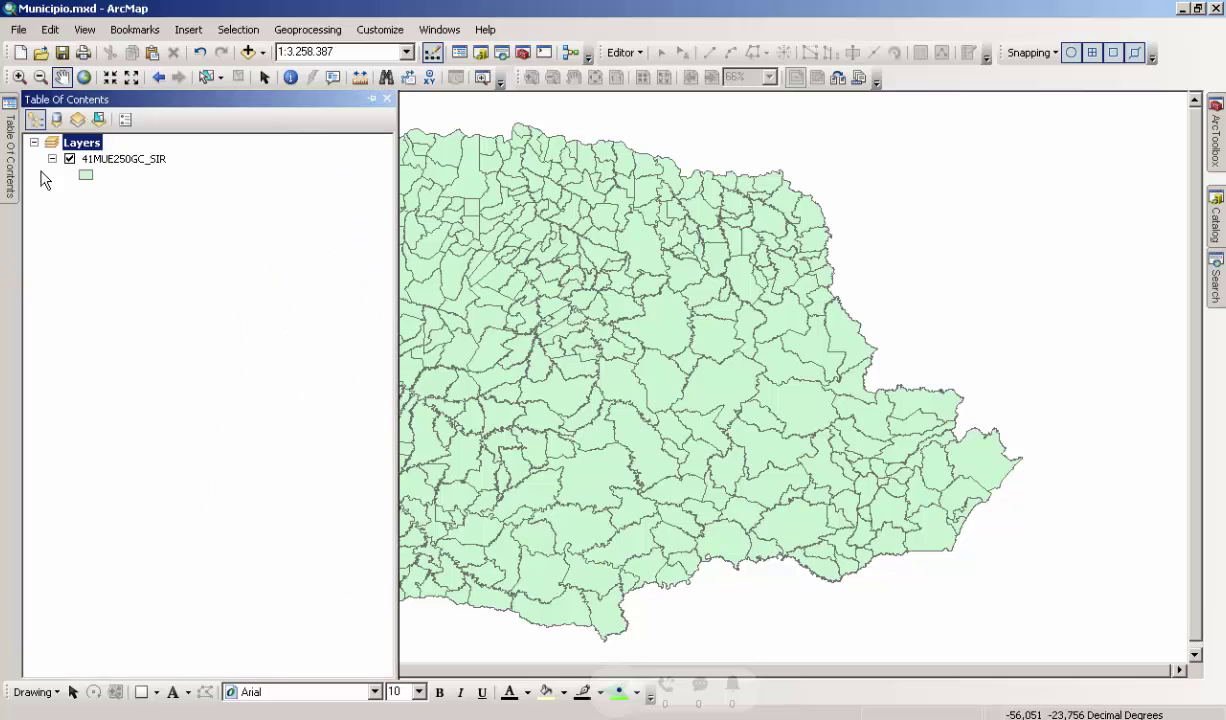
pyautogui.click(125, 163)
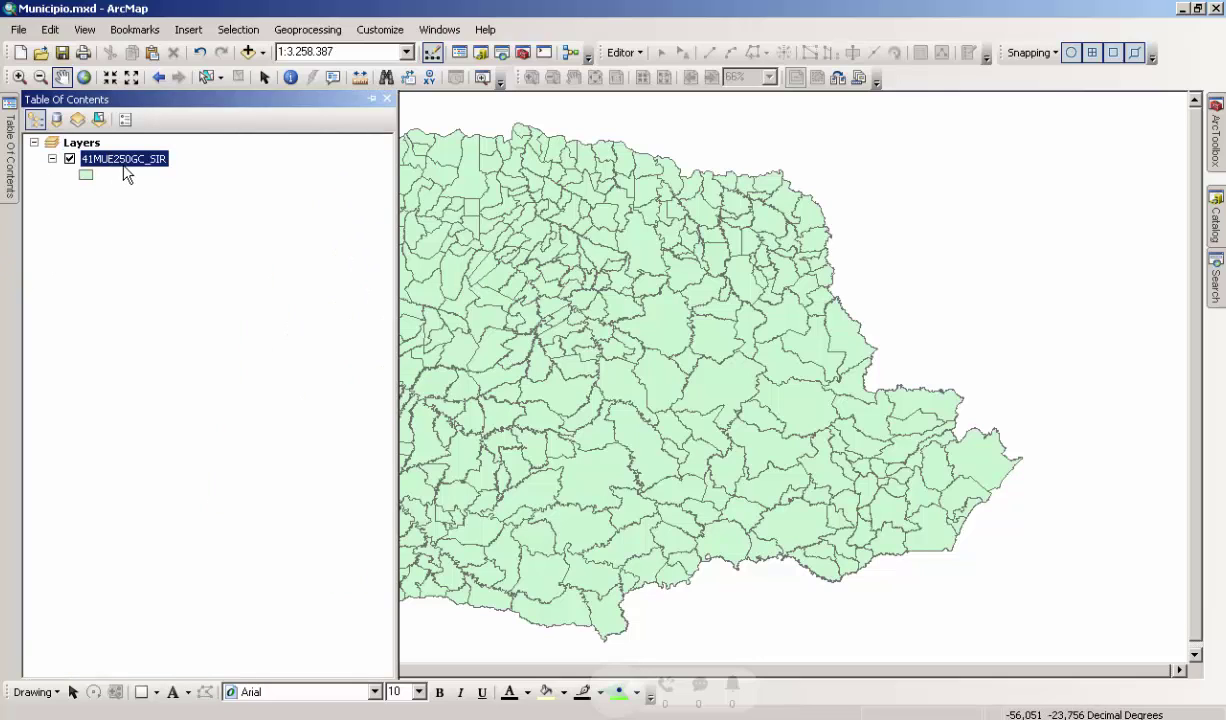
pyautogui.rightClick(127, 175)
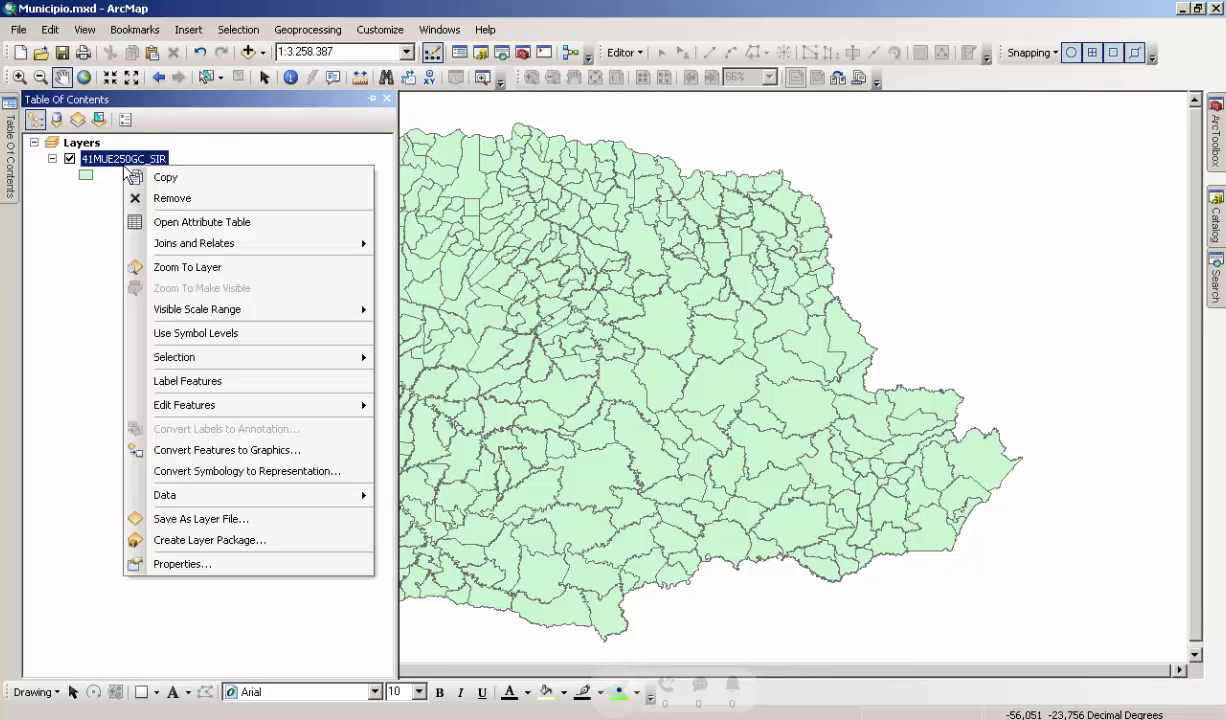
pyautogui.click(178, 200)
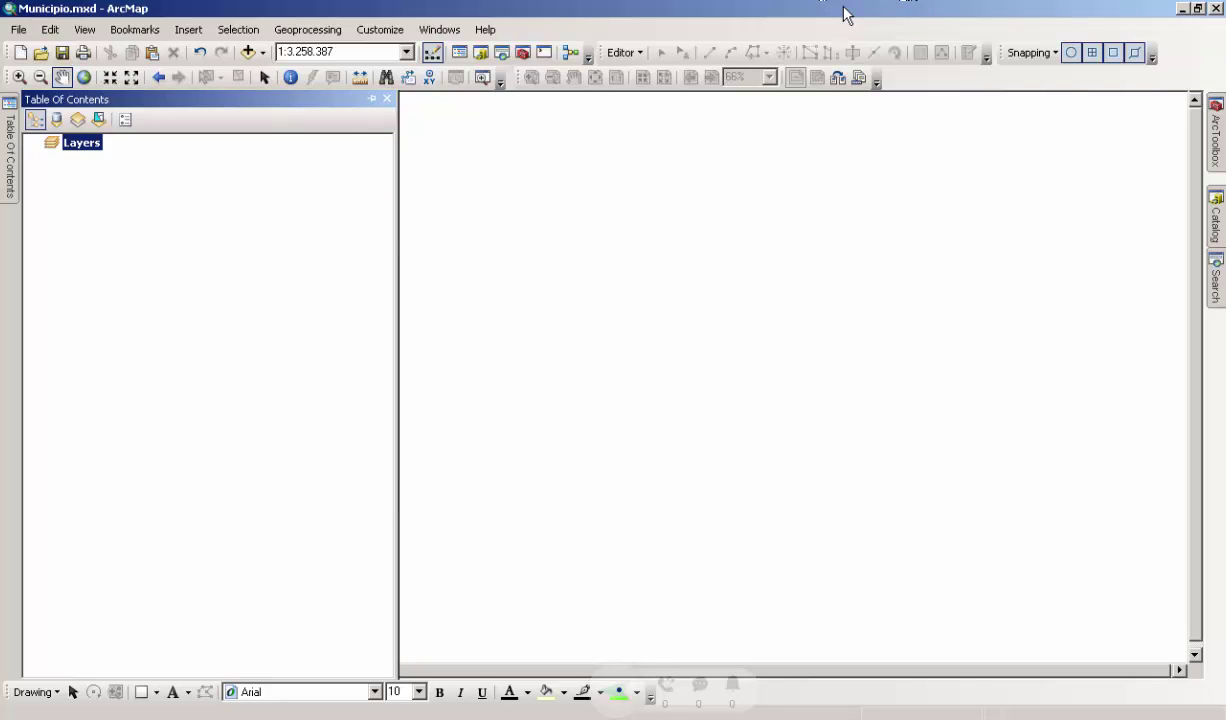
pyautogui.click(62, 53)
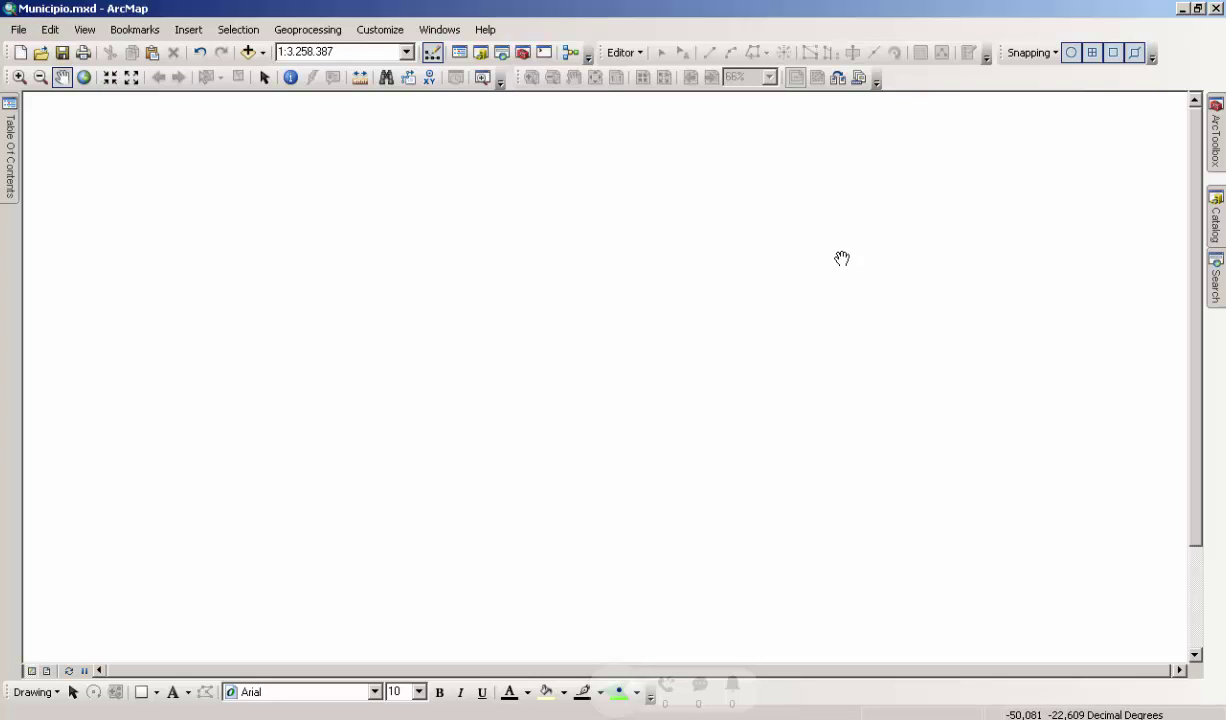
# Add the 41MUE250GC_SIR.shp shapefile from the pr_municipios folder in the Catalog to the map, and check it in the layer list.
pyautogui.click(1215, 218)
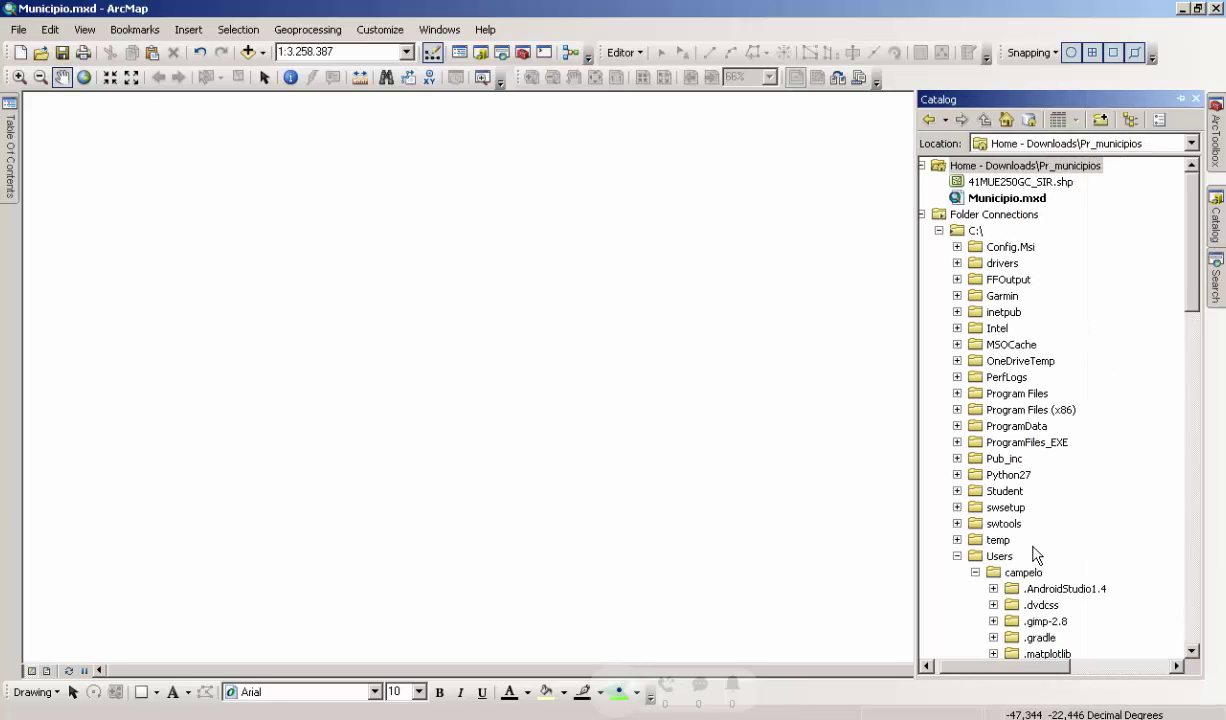
pyautogui.scroll(-15, 1136, 309)
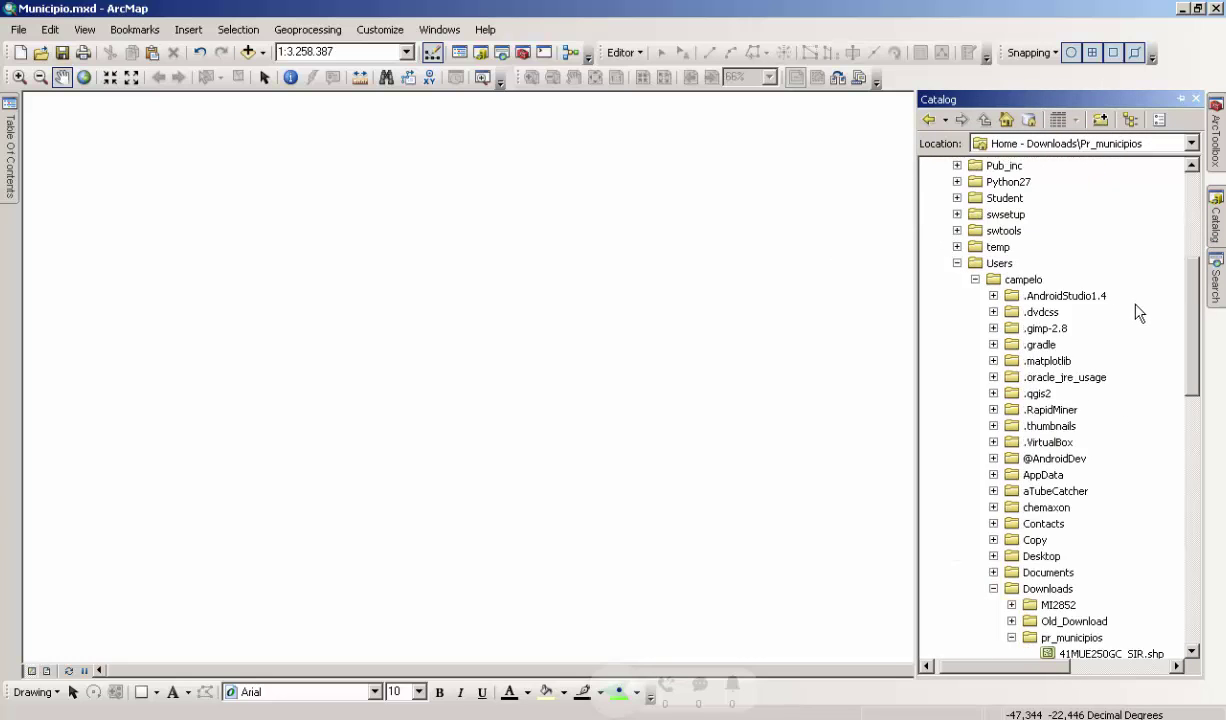
pyautogui.click(1108, 166)
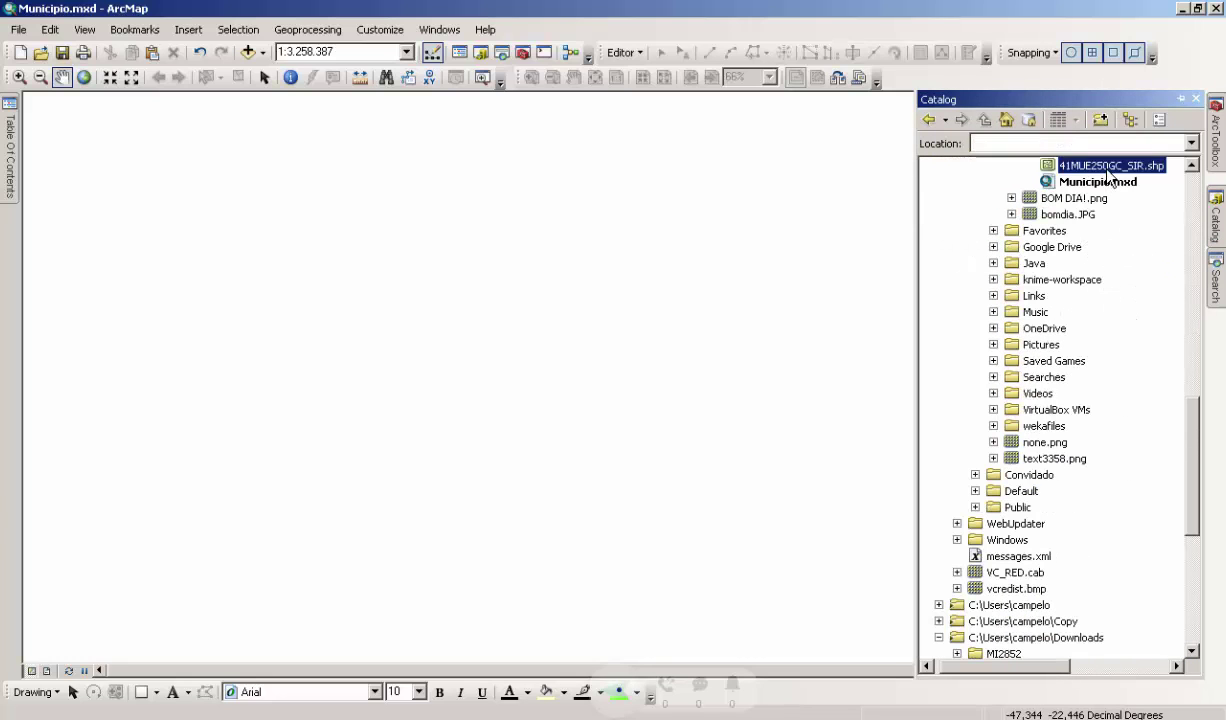
pyautogui.moveTo(1108, 174); pyautogui.dragTo(636, 213)
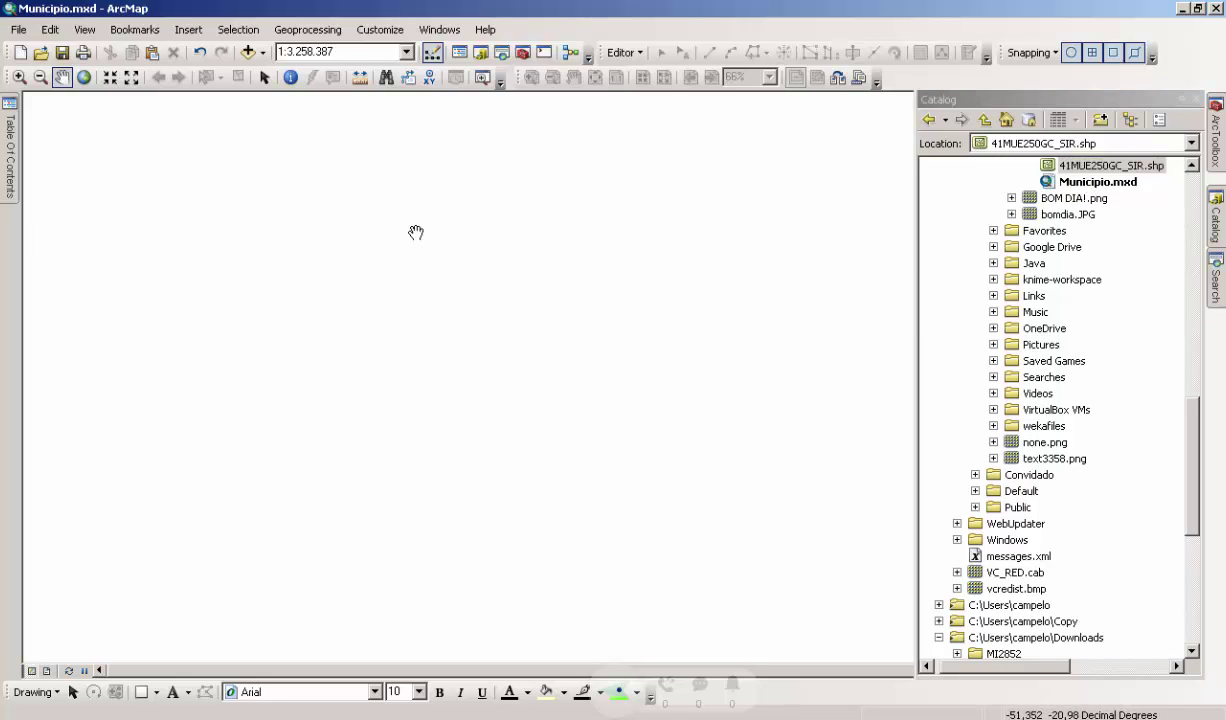
pyautogui.click(11, 127)
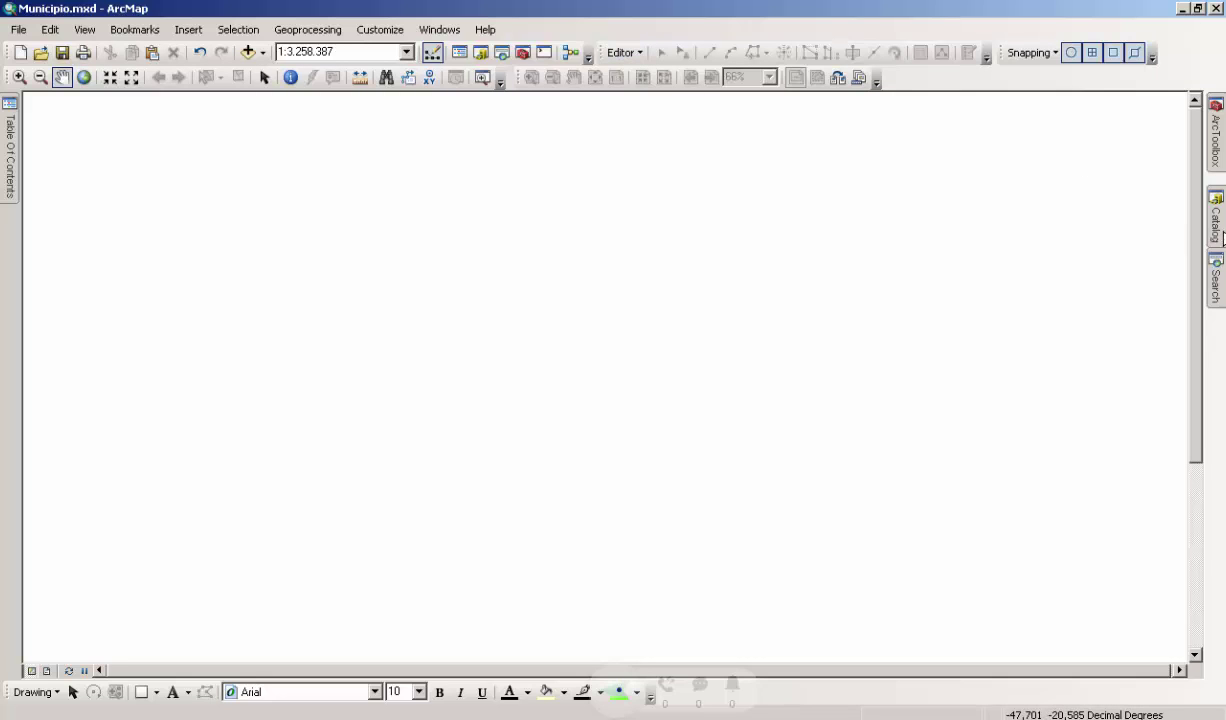
pyautogui.click(1215, 222)
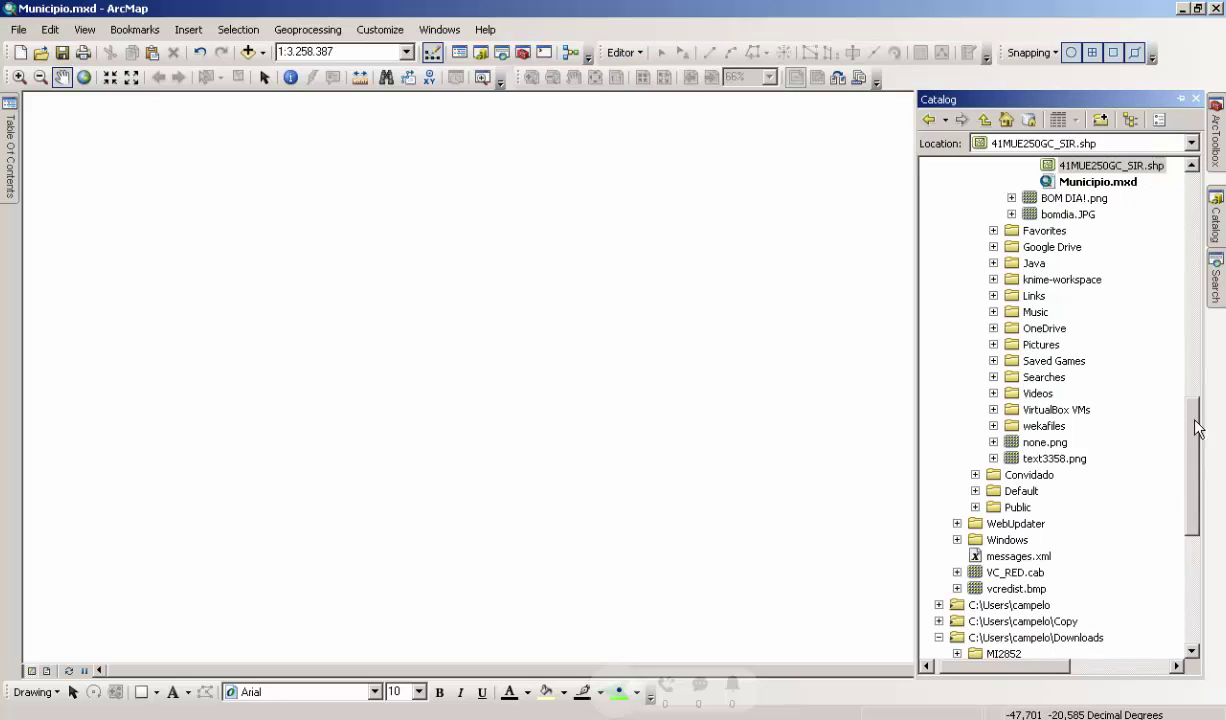
pyautogui.moveTo(1197, 428); pyautogui.dragTo(1207, 356)
pyautogui.moveTo(1065, 440); pyautogui.dragTo(573, 415)
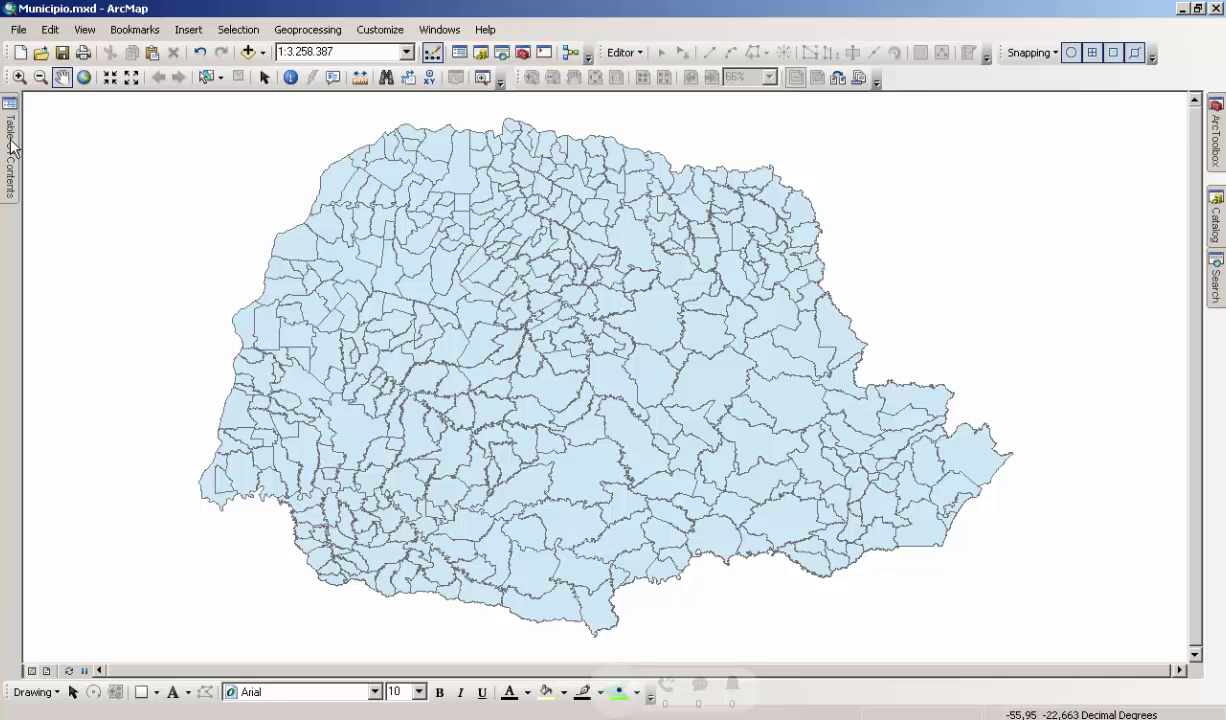
pyautogui.moveTo(12, 143)
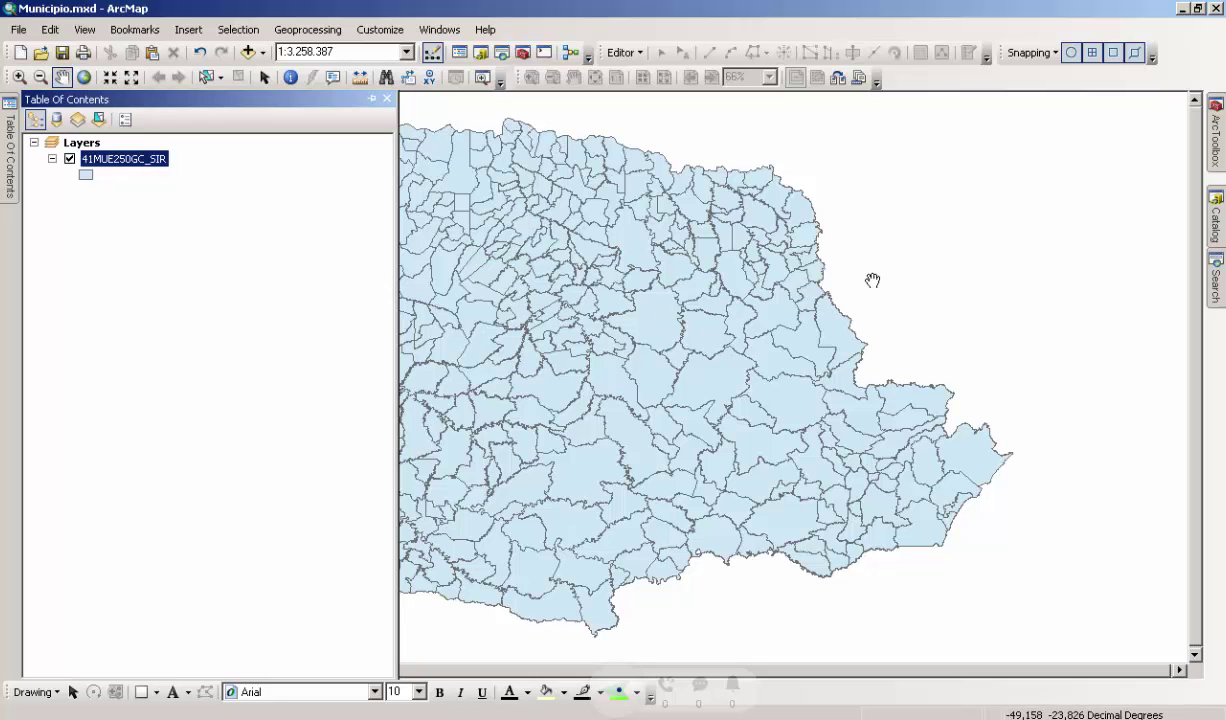
# Start an edit session, move a municipality polygon on the eastern border outside the state outline, and clear the selection.
pyautogui.click(922, 274)
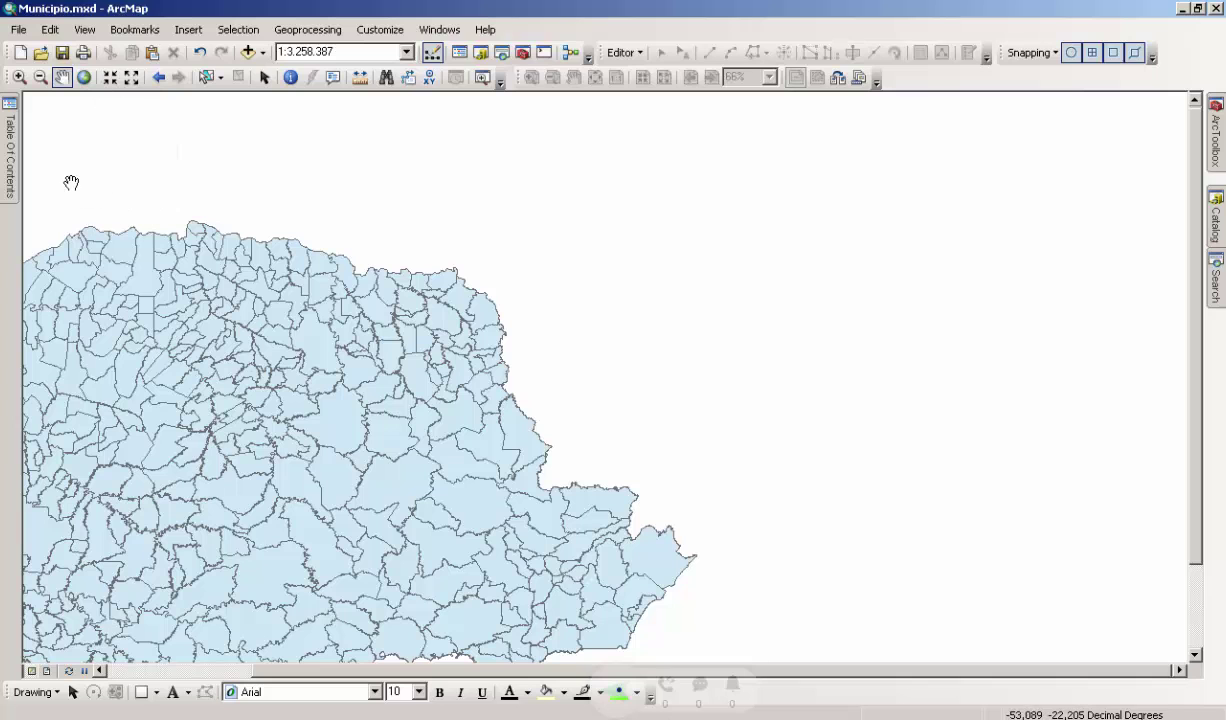
pyautogui.click(131, 78)
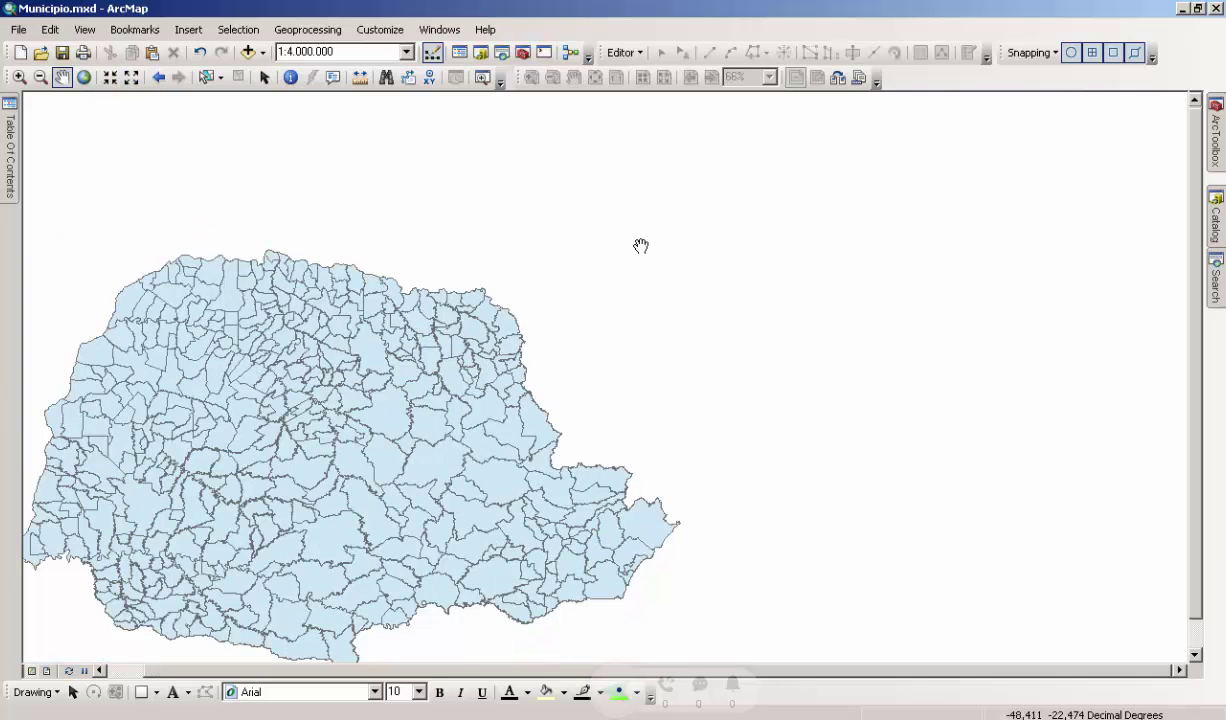
pyautogui.moveTo(403, 366); pyautogui.dragTo(640, 280)
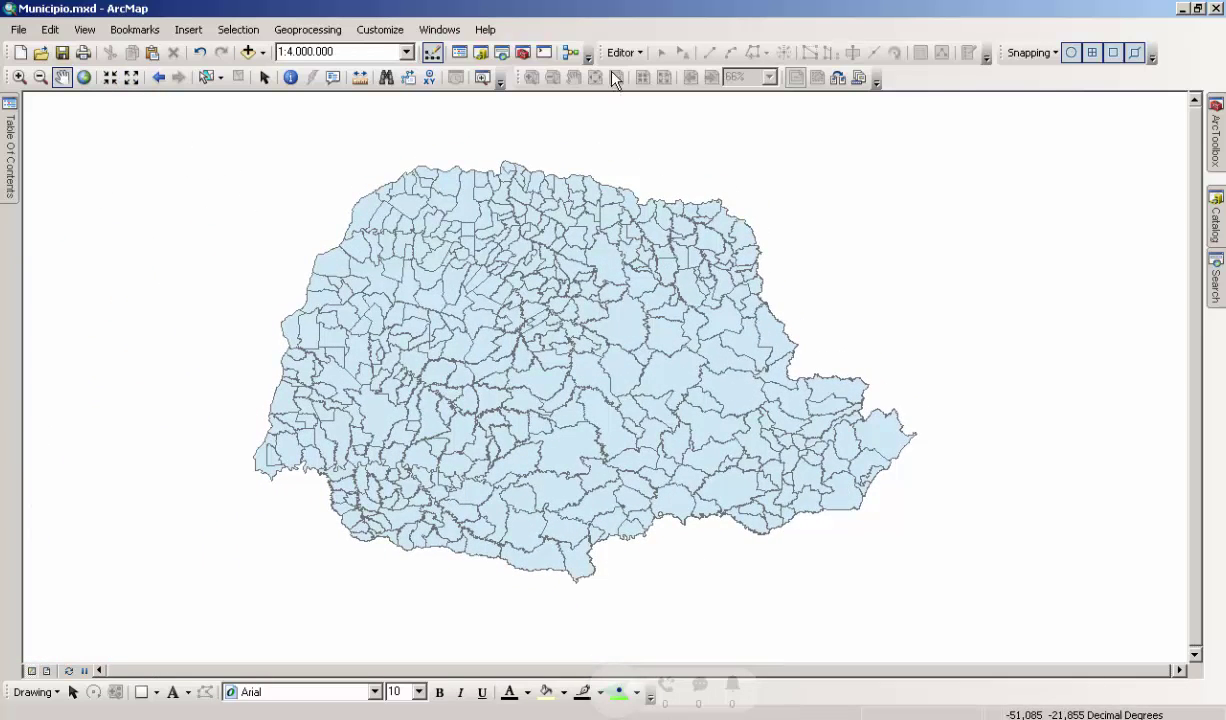
pyautogui.click(636, 60)
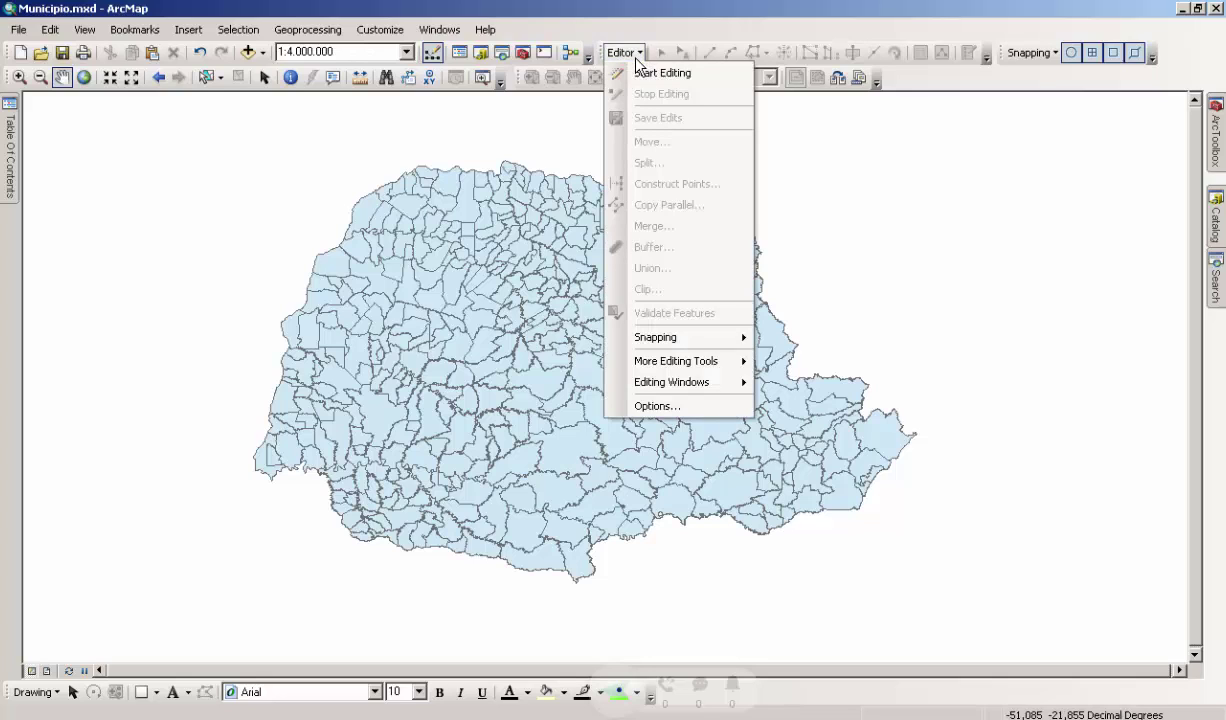
pyautogui.click(648, 74)
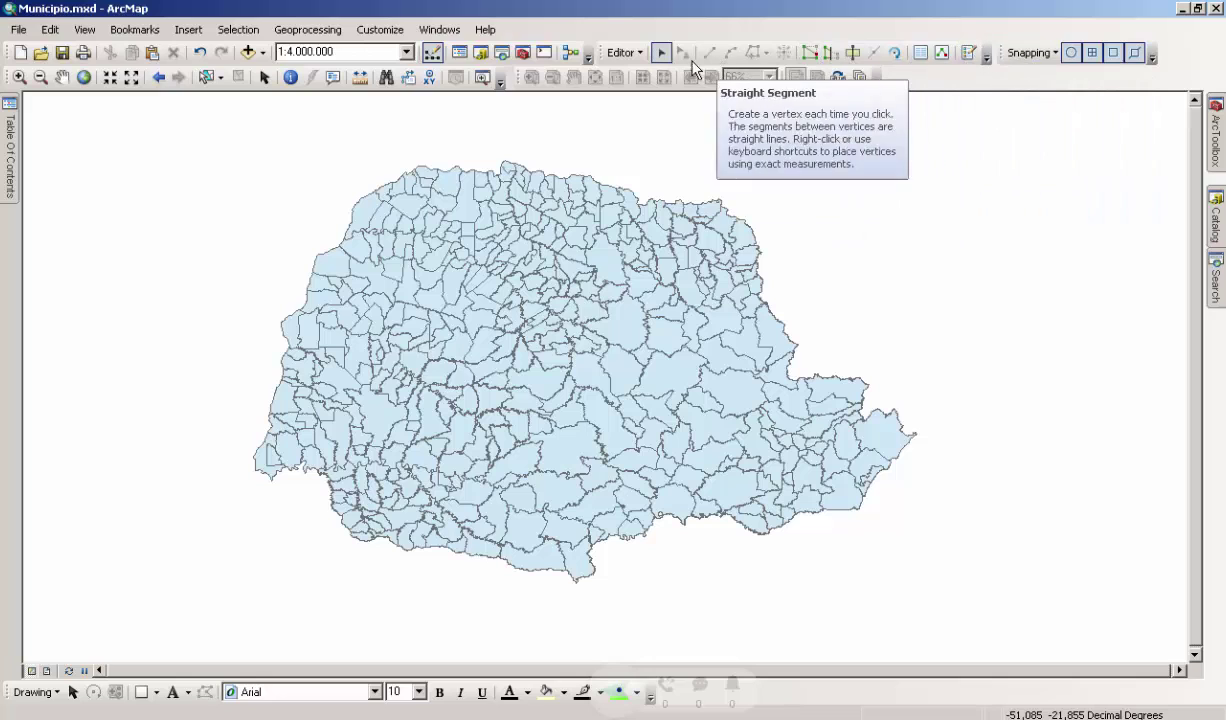
pyautogui.click(662, 55)
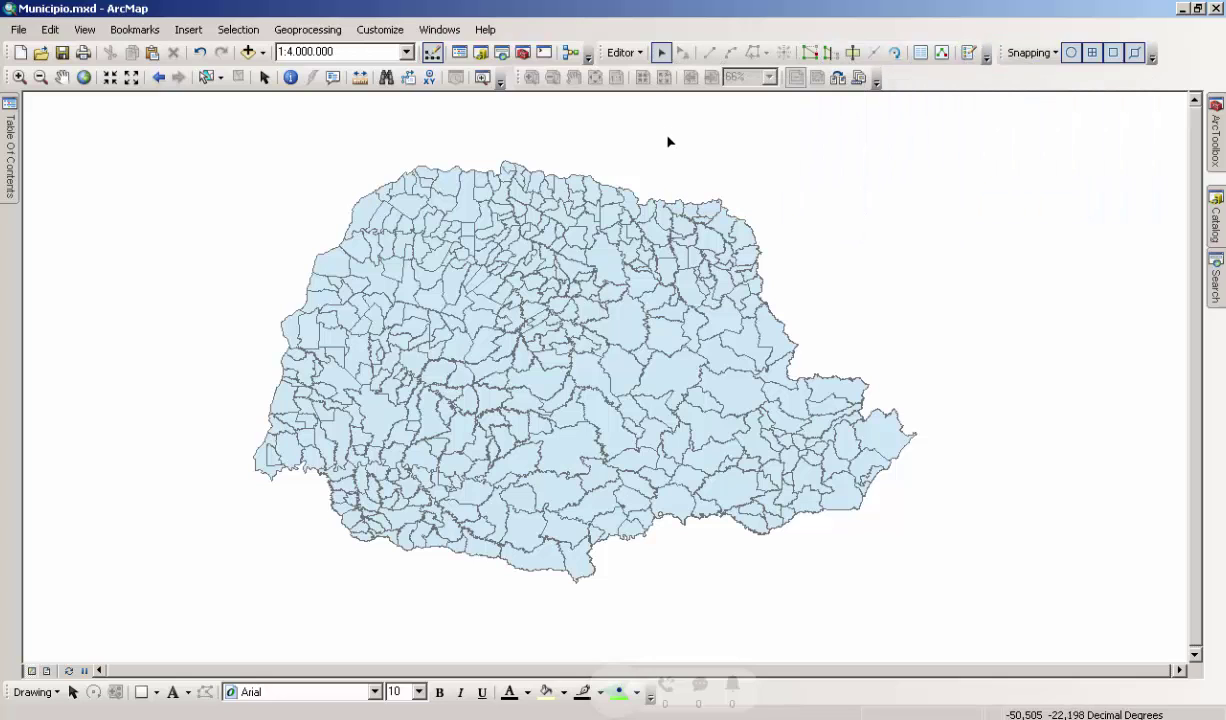
pyautogui.click(776, 347)
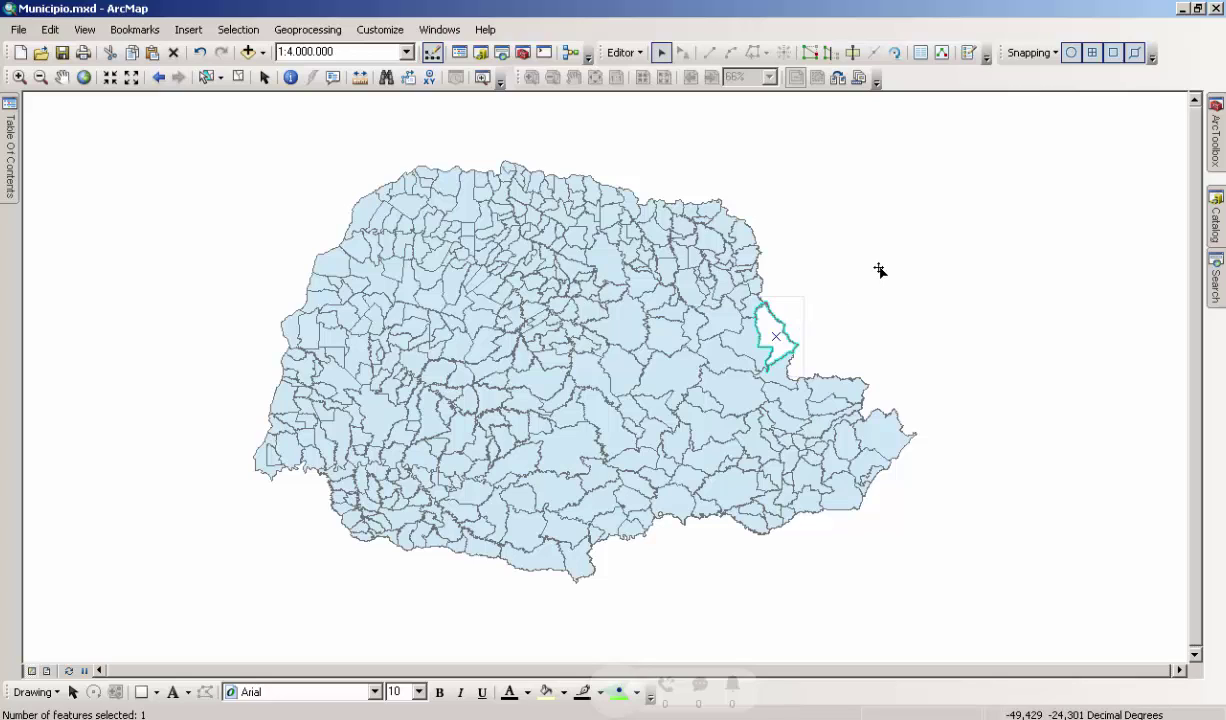
pyautogui.moveTo(879, 270); pyautogui.dragTo(879, 266)
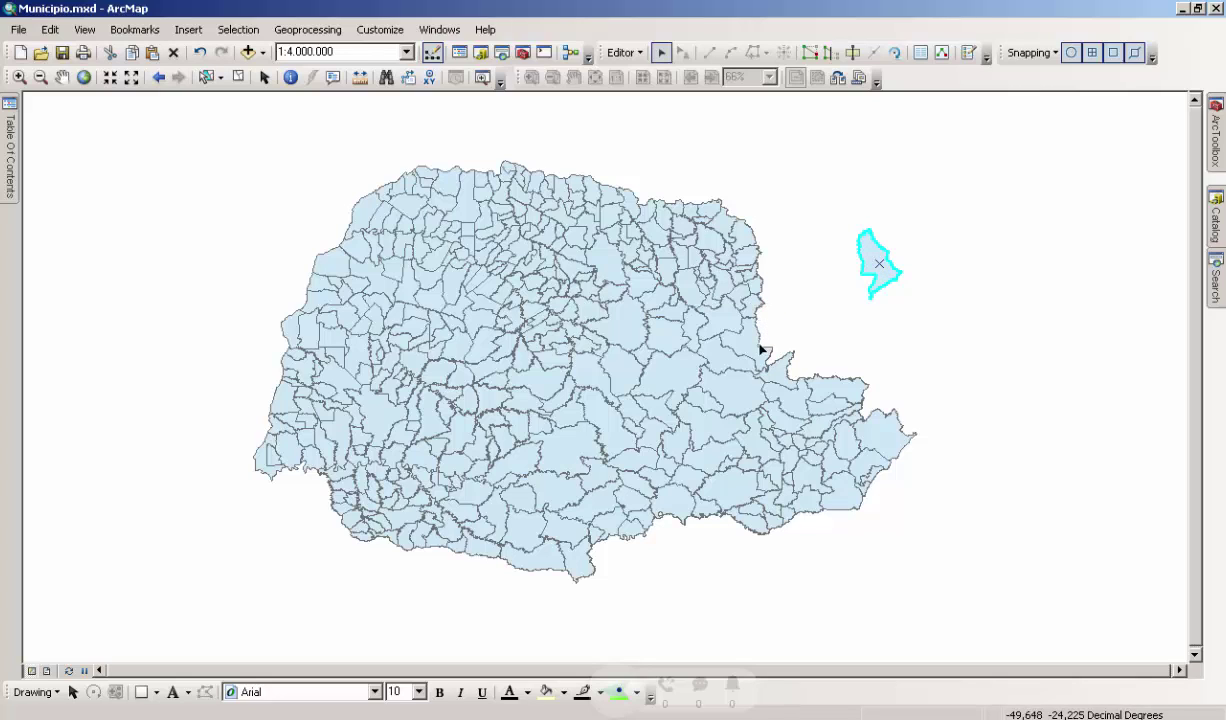
pyautogui.click(941, 284)
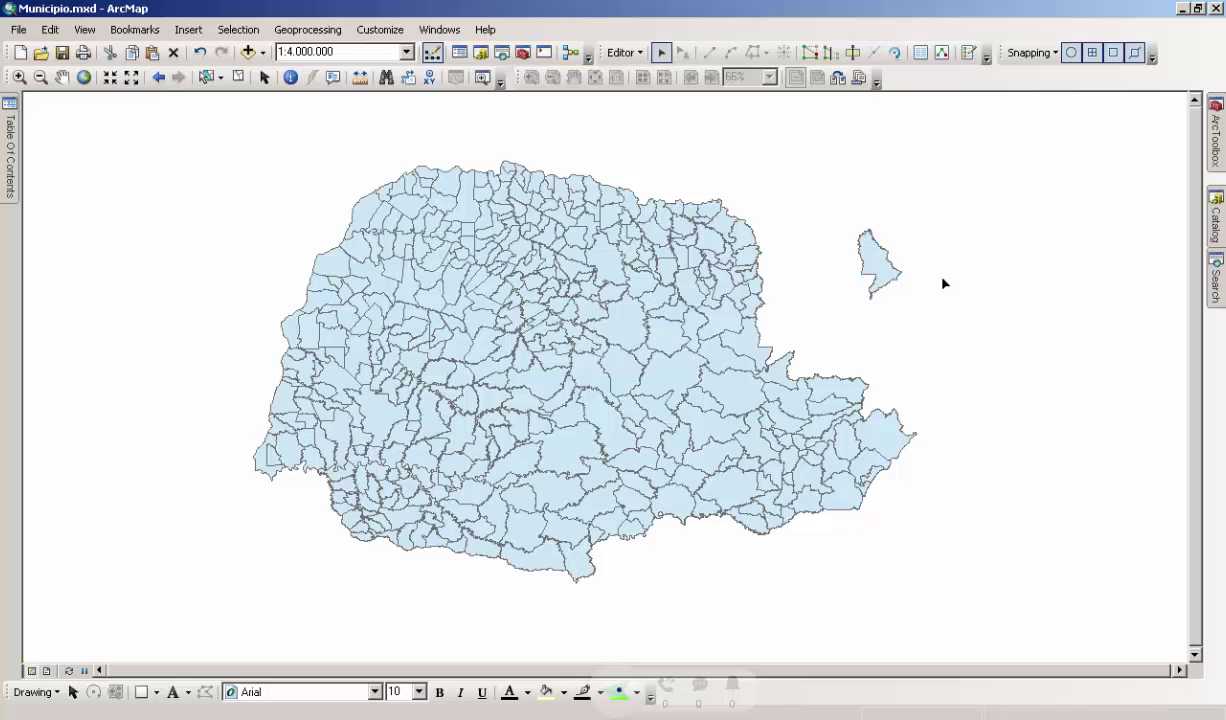
# Save the Municipio map document, and reopen it without keeping the feature edits.
pyautogui.click(63, 53)
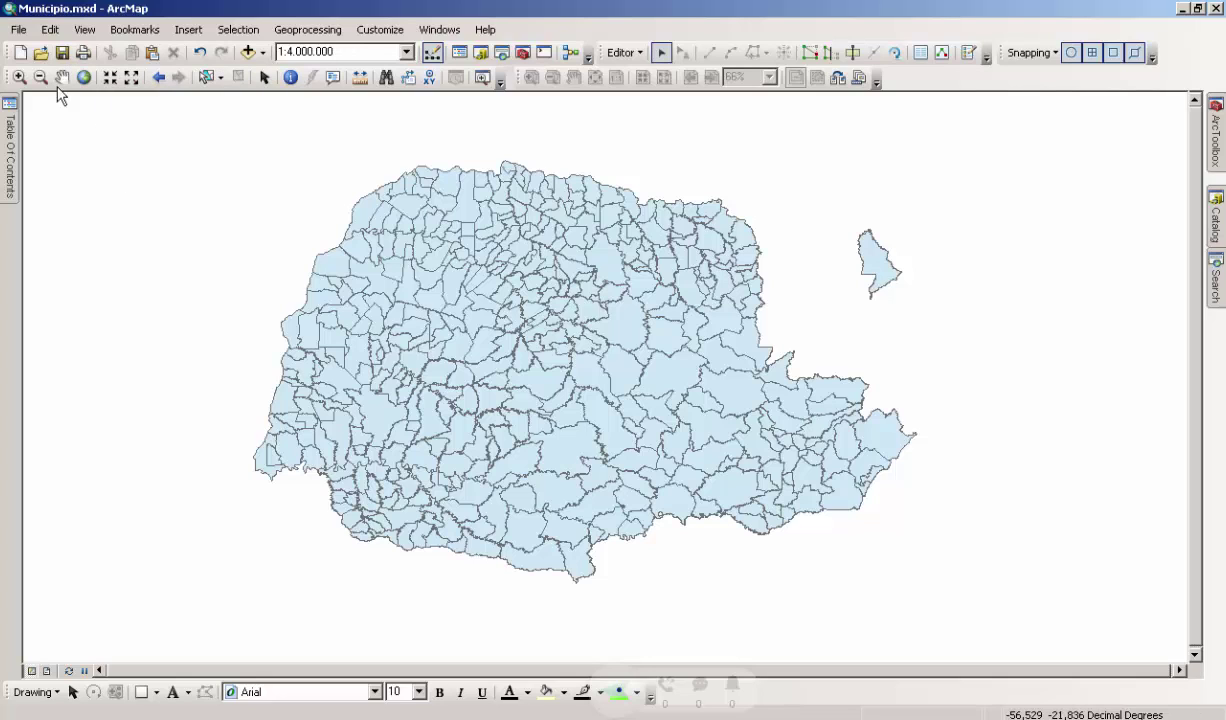
pyautogui.click(19, 31)
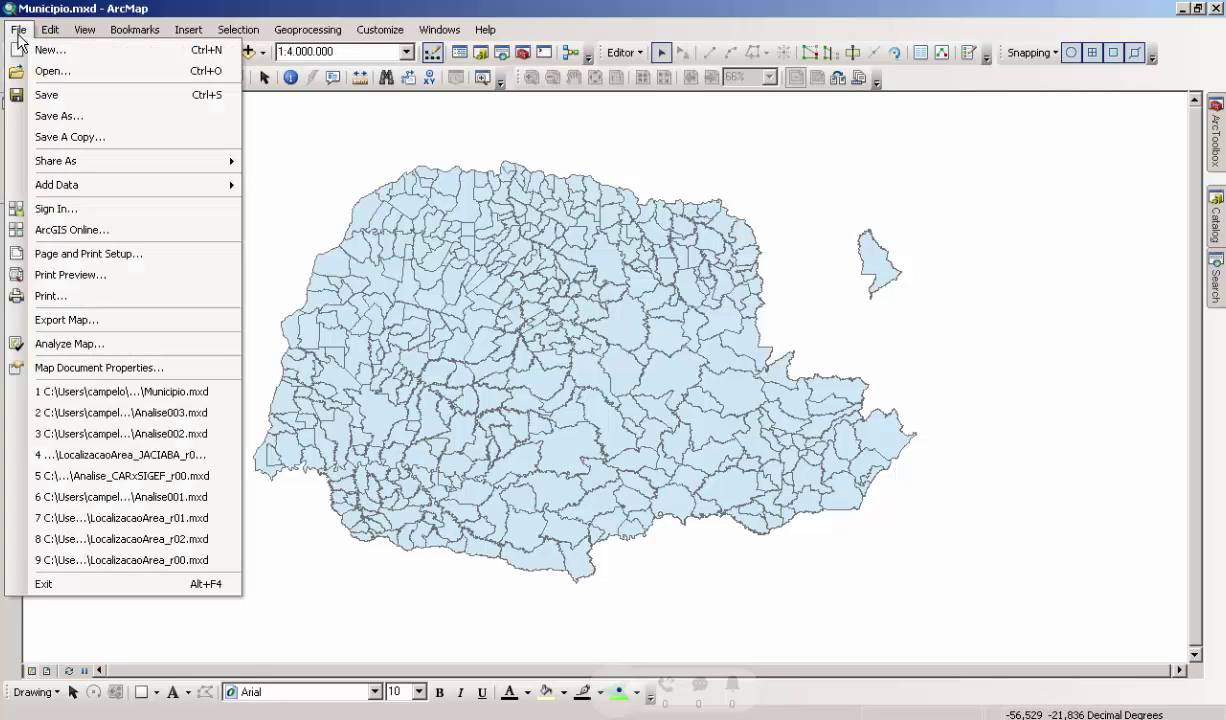
pyautogui.click(140, 455)
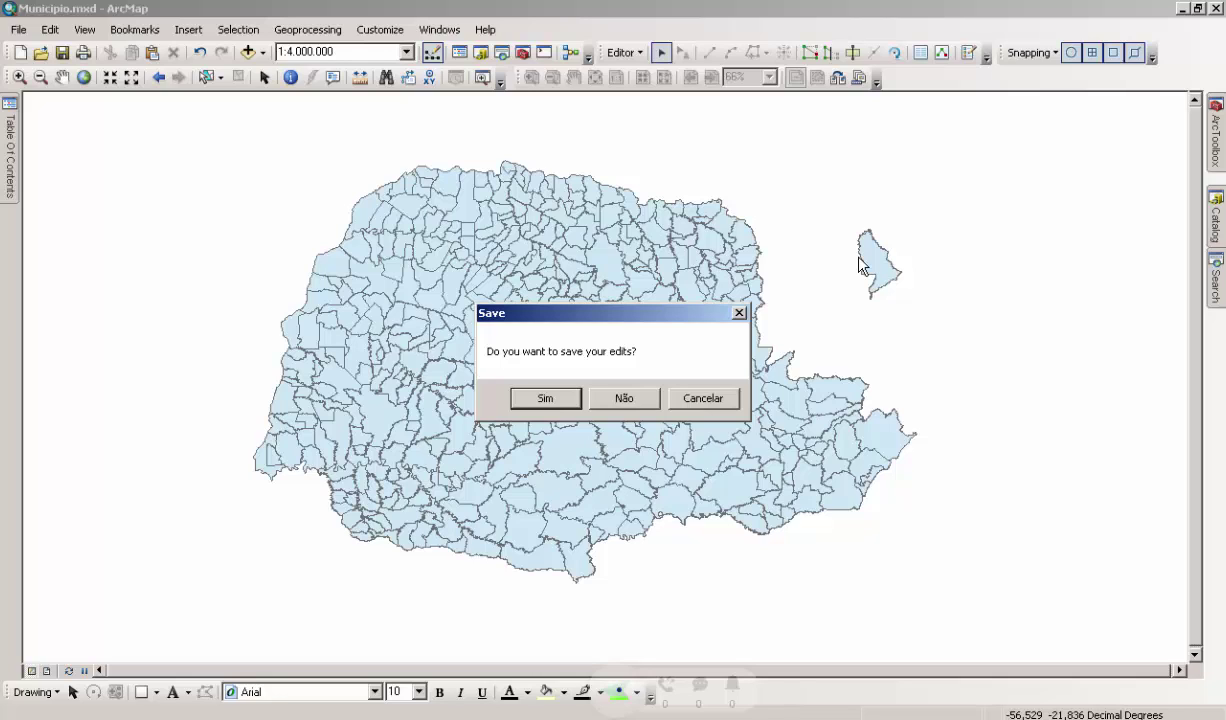
pyautogui.click(624, 400)
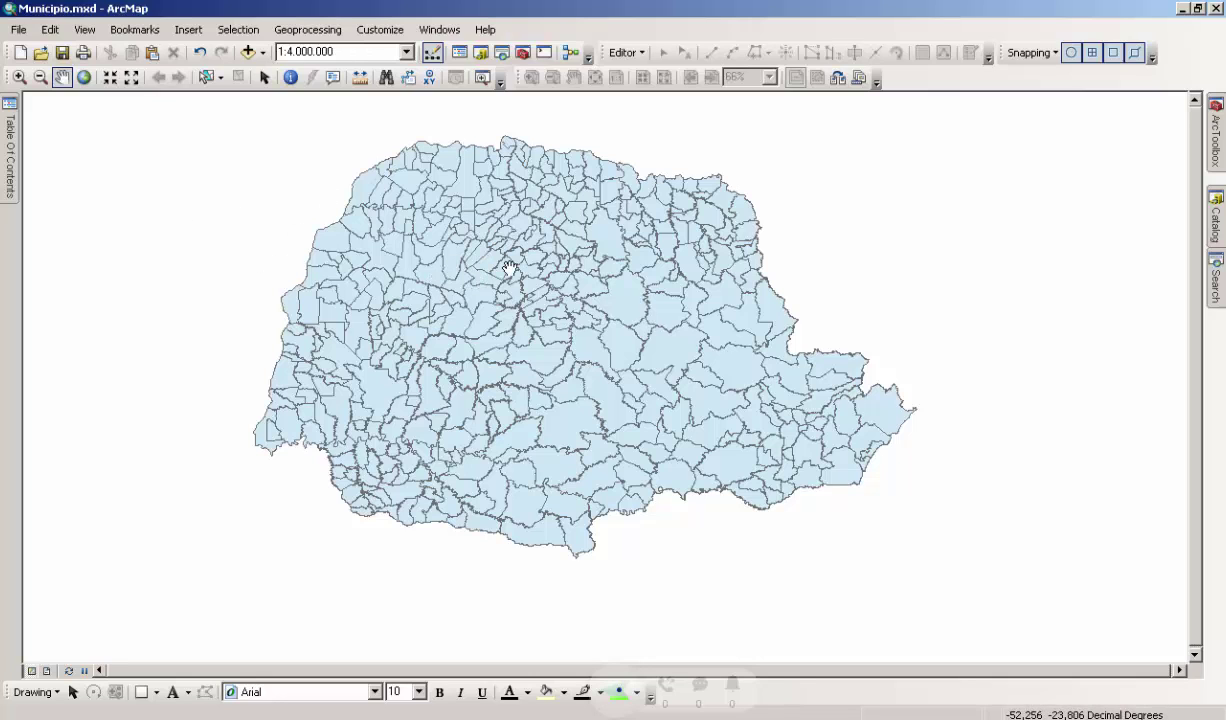
# With Select Features, select a single eastern municipality, and box-select the northern municipalities, clearing each selection.
pyautogui.moveTo(512, 270); pyautogui.dragTo(523, 303)
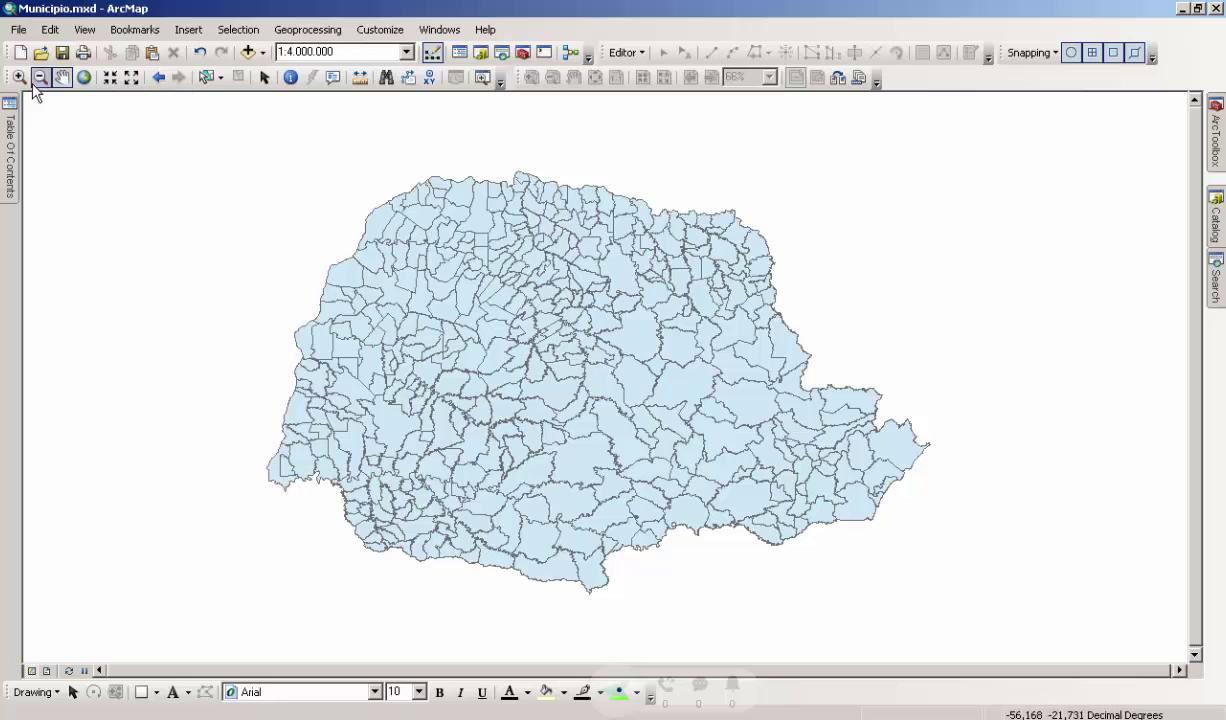
pyautogui.click(263, 78)
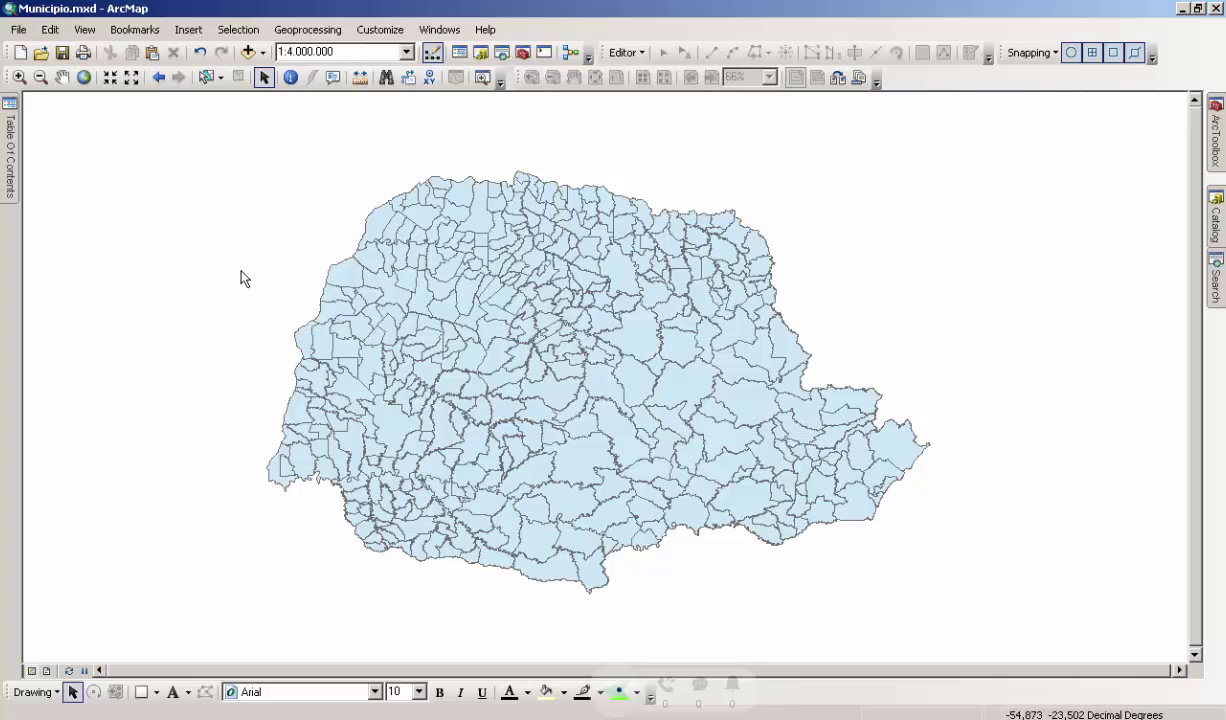
pyautogui.click(205, 79)
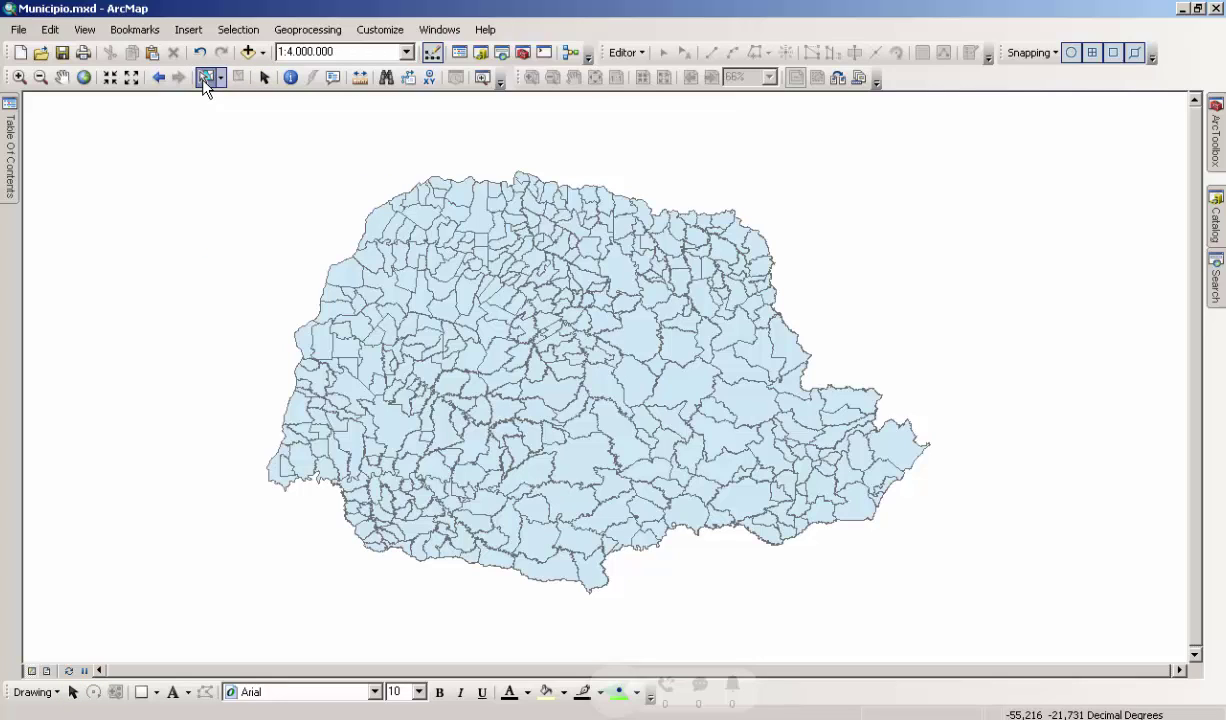
pyautogui.click(737, 414)
pyautogui.click(757, 403)
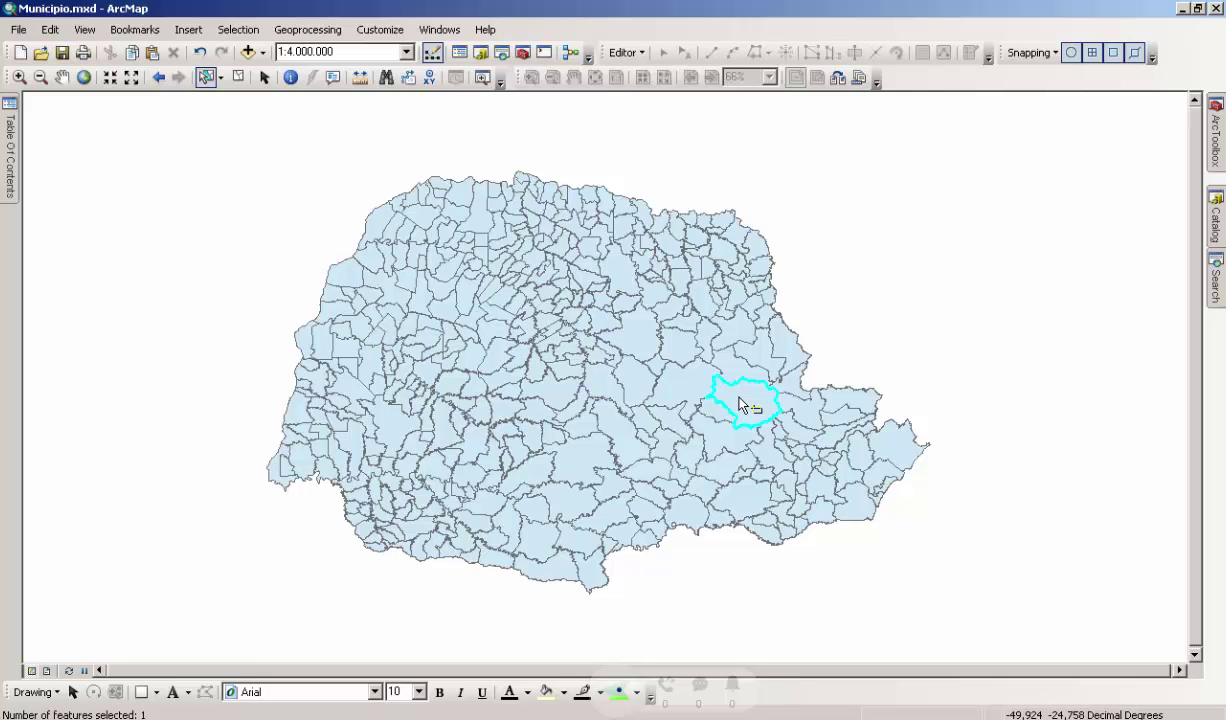
pyautogui.click(908, 307)
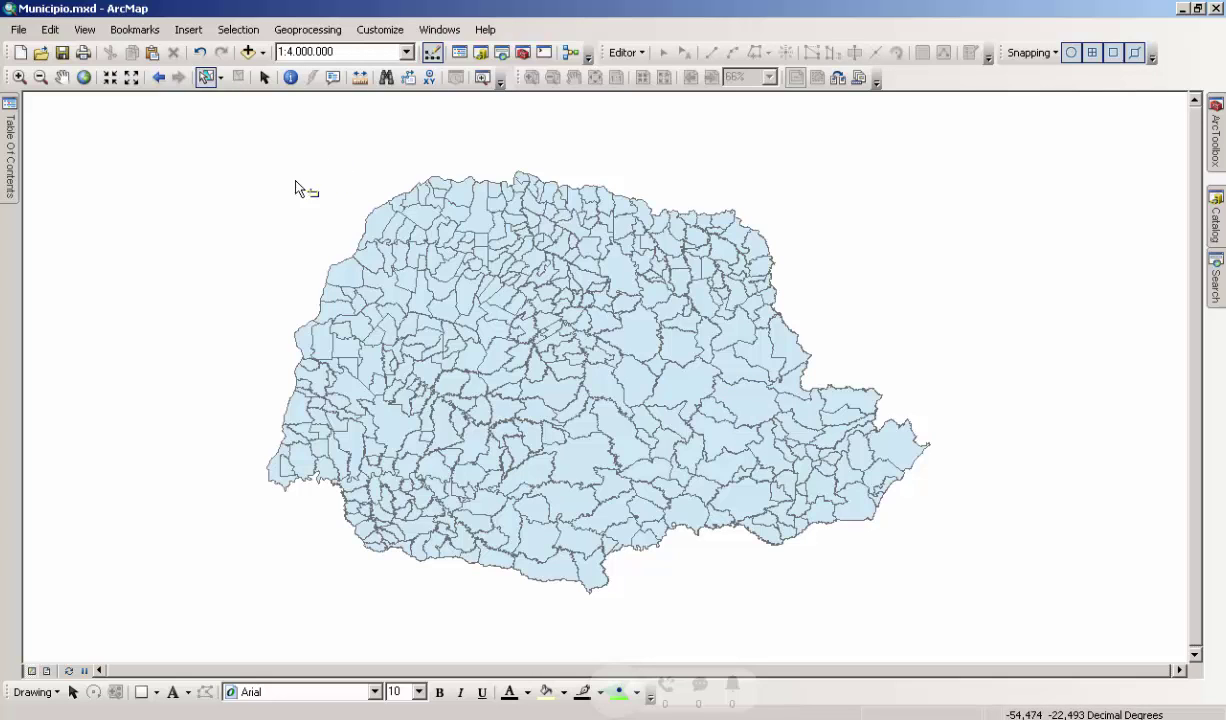
pyautogui.moveTo(290, 182); pyautogui.dragTo(851, 408)
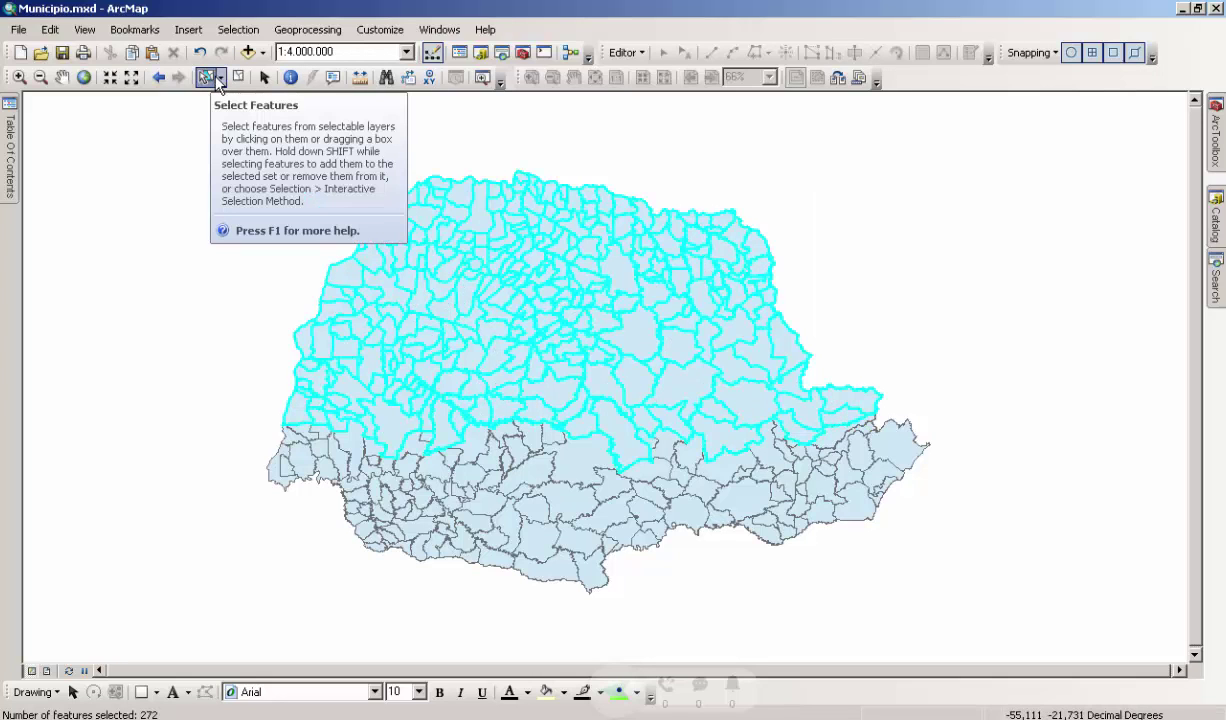
pyautogui.click(206, 235)
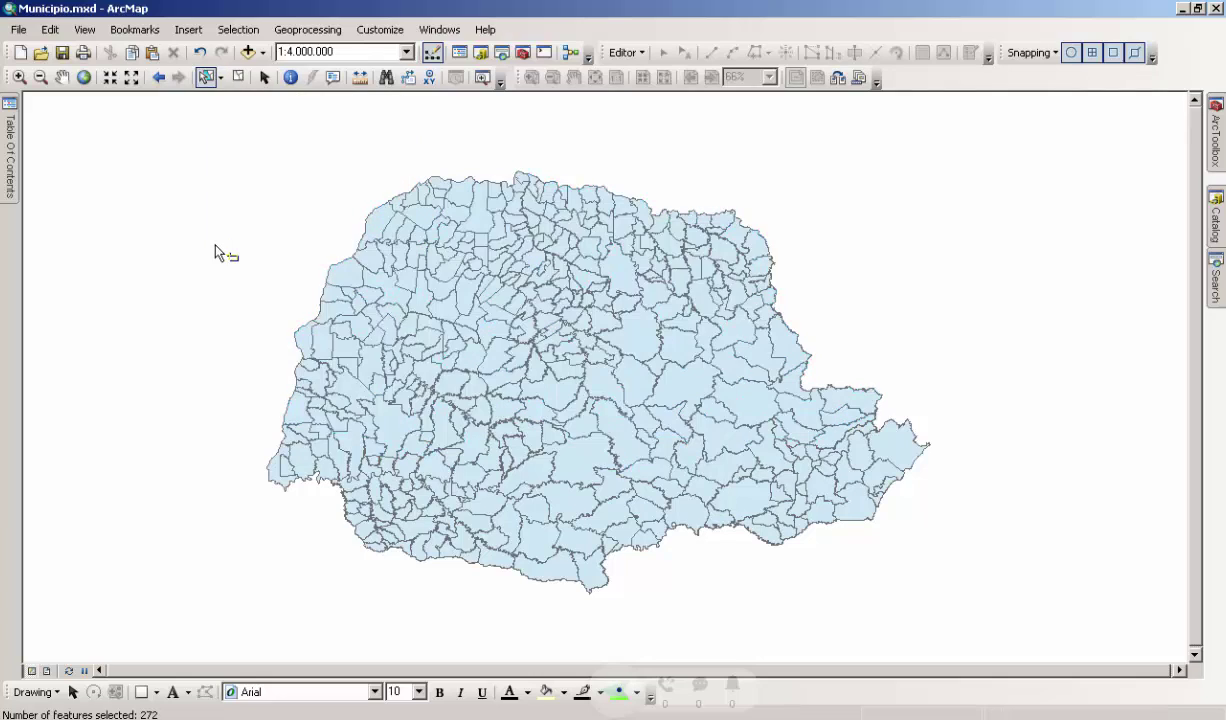
# Review the available feature selection methods, and select and deselect one municipality on the northern border.
pyautogui.click(222, 79)
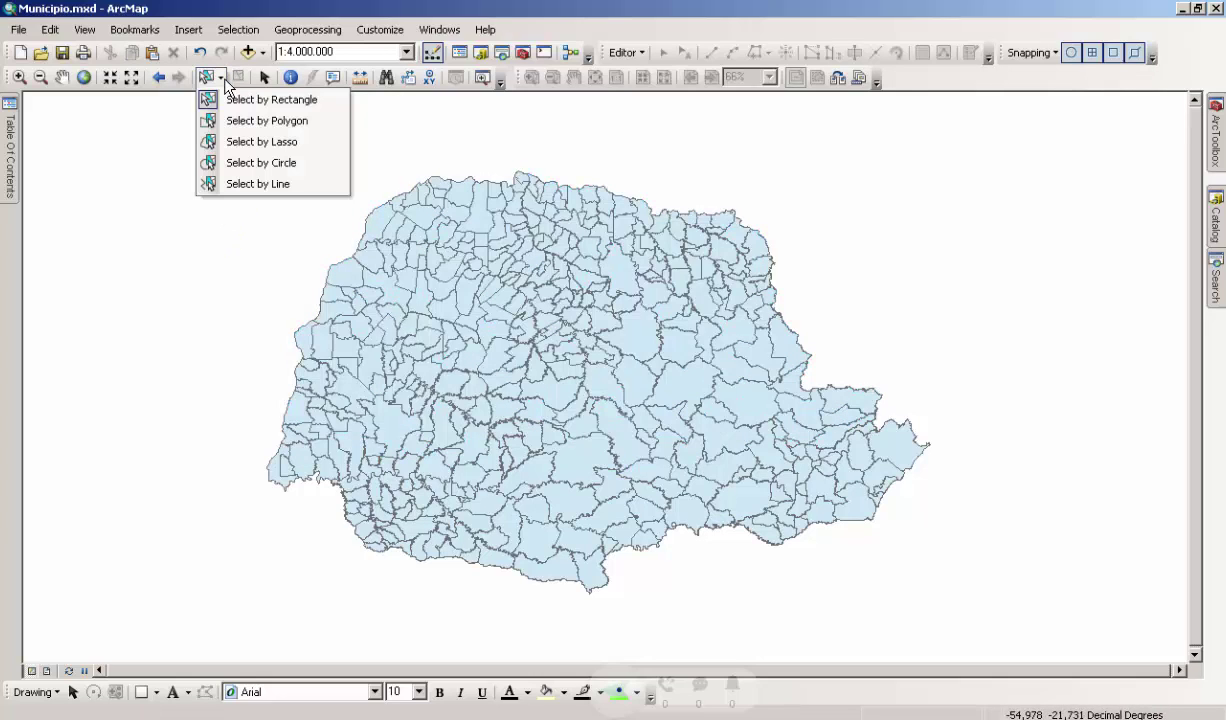
pyautogui.click(118, 257)
pyautogui.click(487, 222)
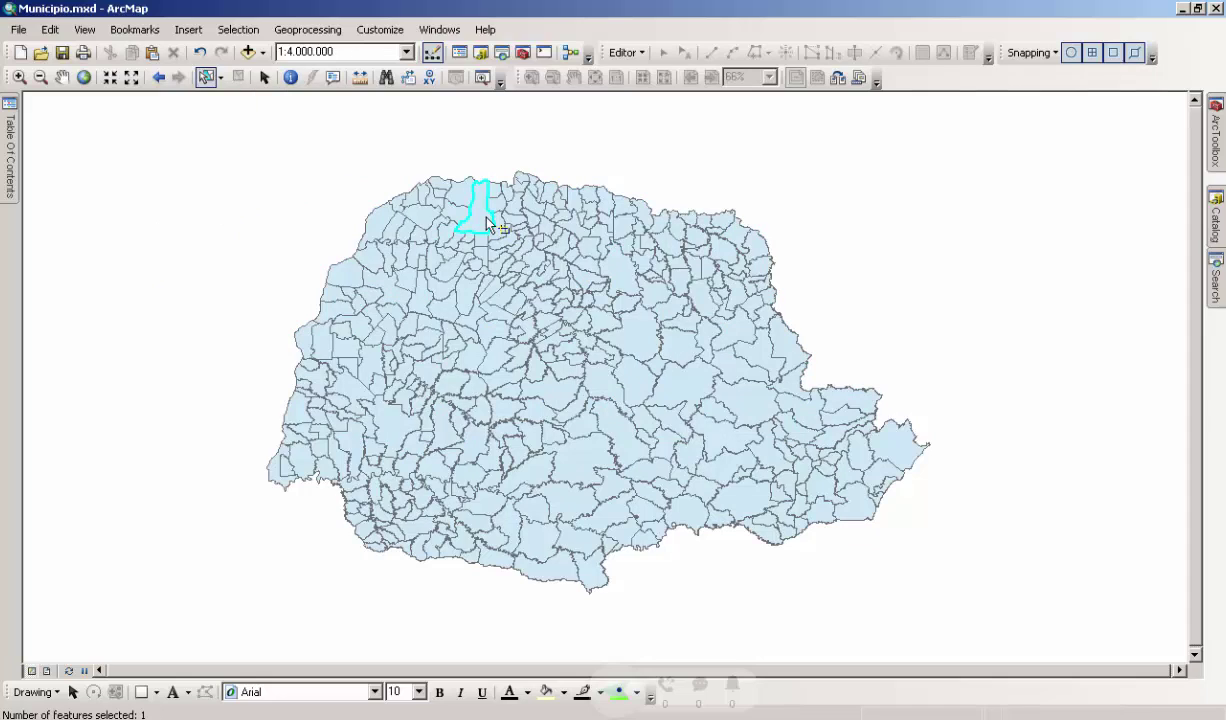
pyautogui.click(221, 78)
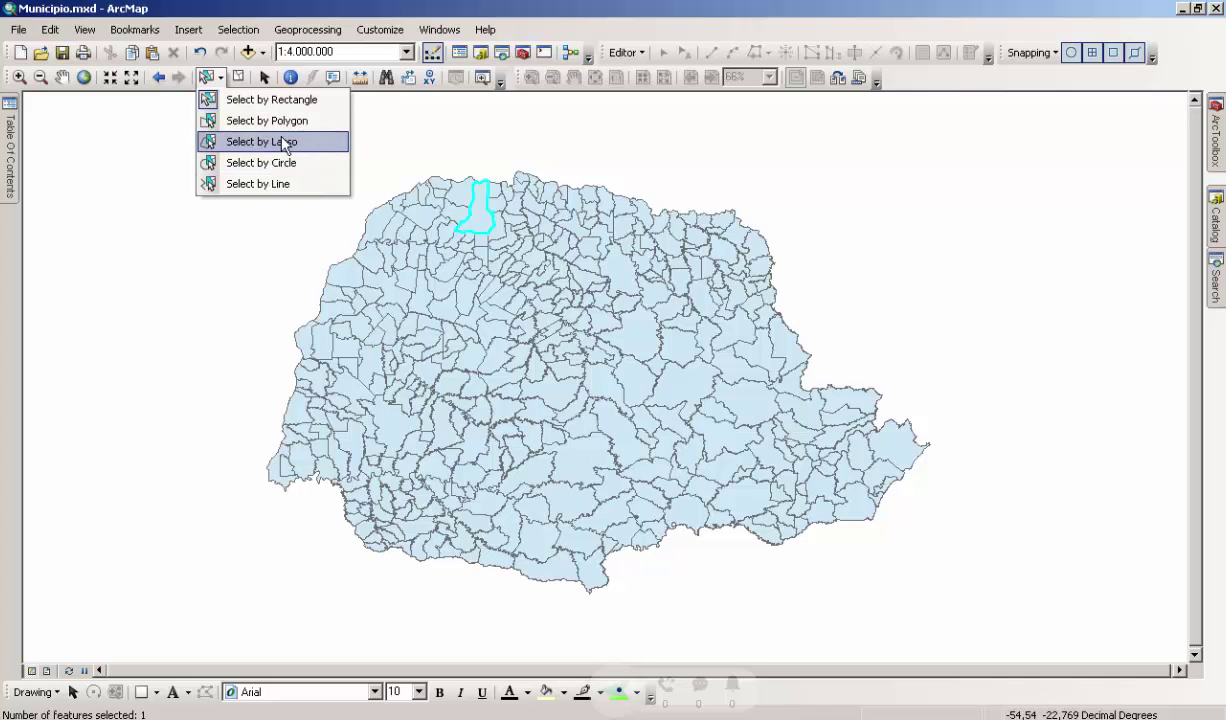
pyautogui.click(263, 258)
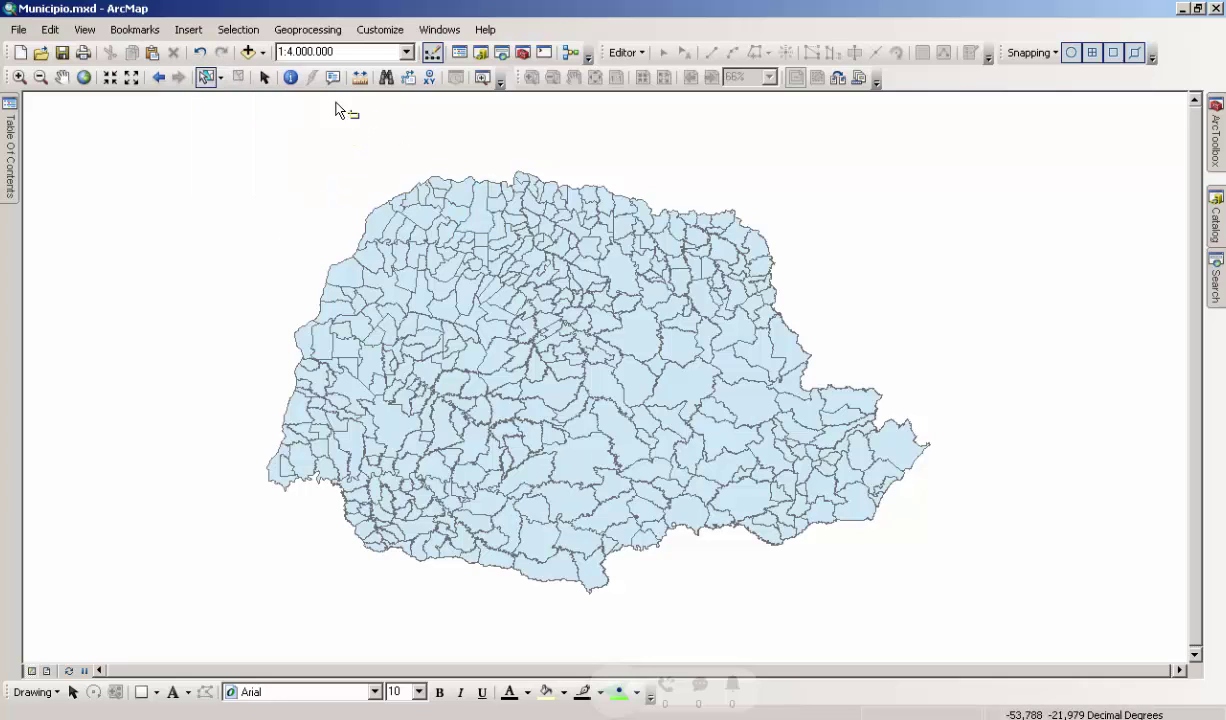
# Identify the attributes of the Tibagi municipality polygon, and widen the Field column of the results.
pyautogui.click(290, 80)
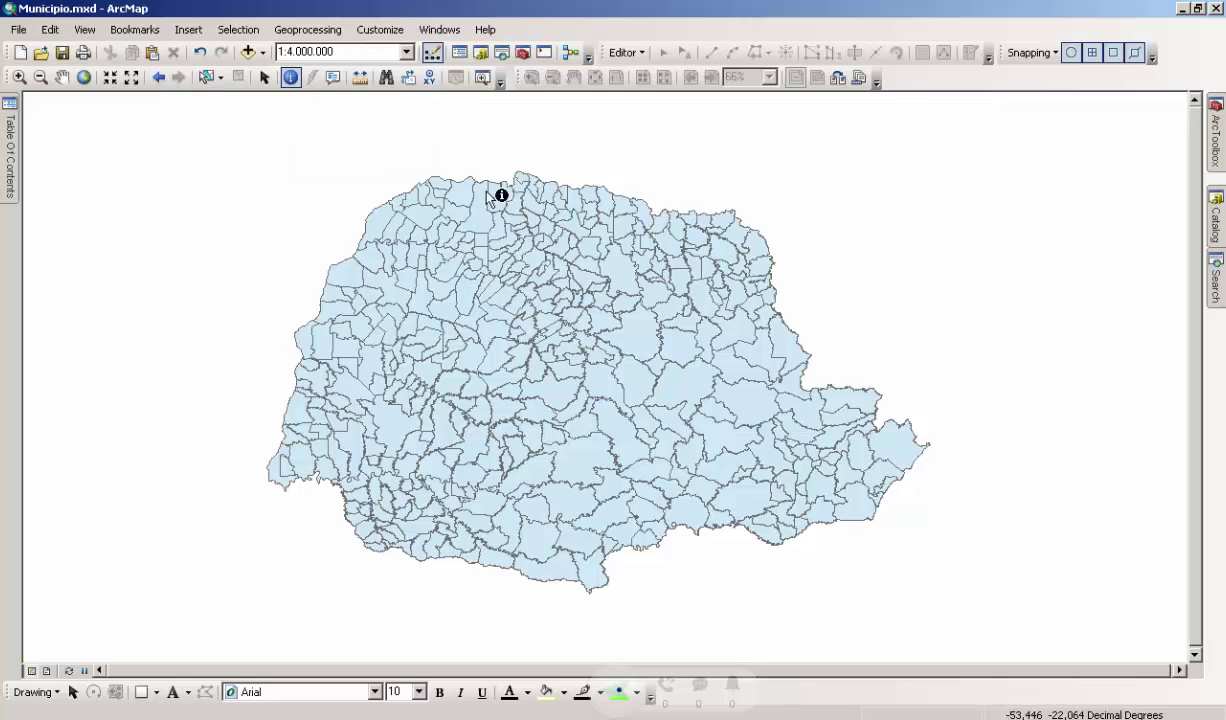
pyautogui.click(675, 393)
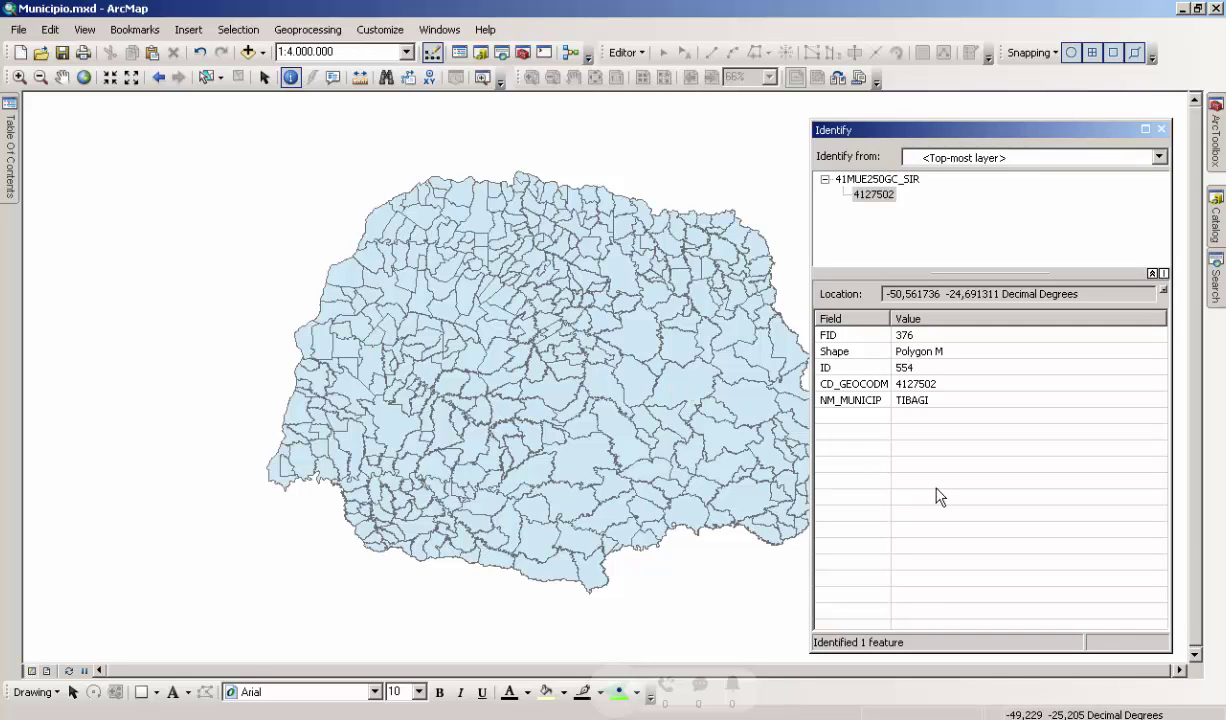
pyautogui.moveTo(893, 319)
pyautogui.mouseDown()
pyautogui.moveTo(861, 319)
pyautogui.moveTo(906, 319)
pyautogui.mouseUp()
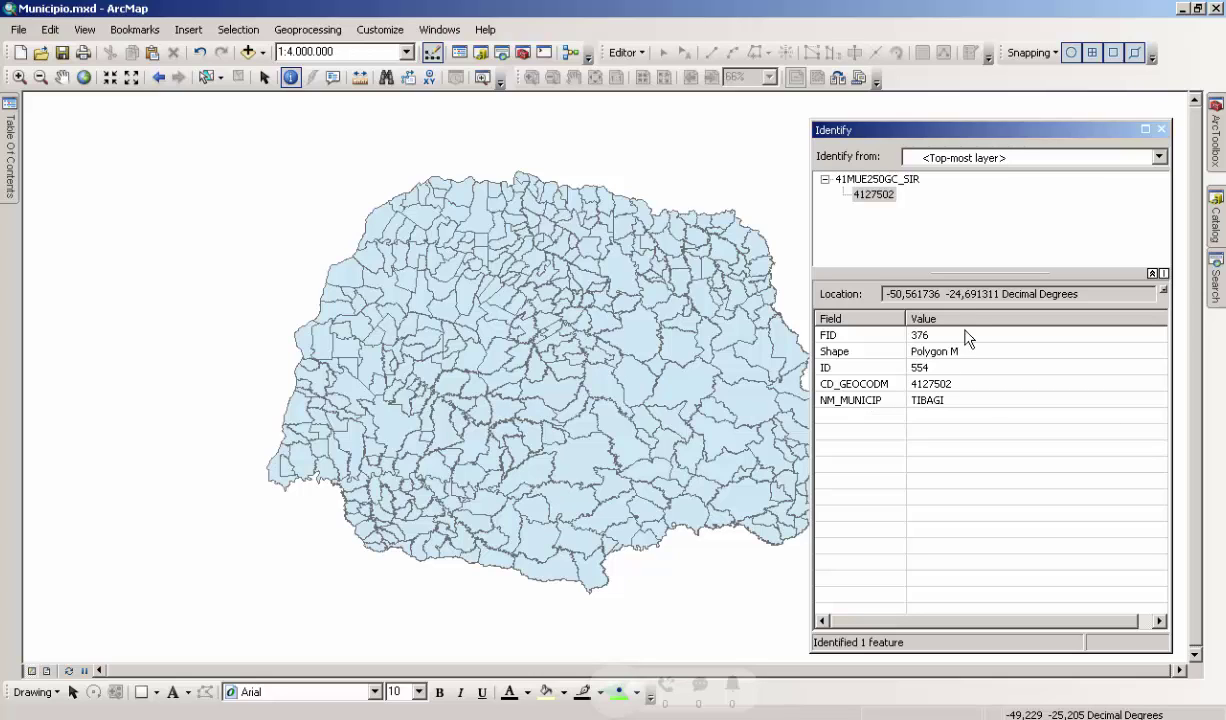
# Identify Querência do Norte in the northwest and Coronel Domingos Soares in the south, closing each Identify result.
pyautogui.click(1161, 130)
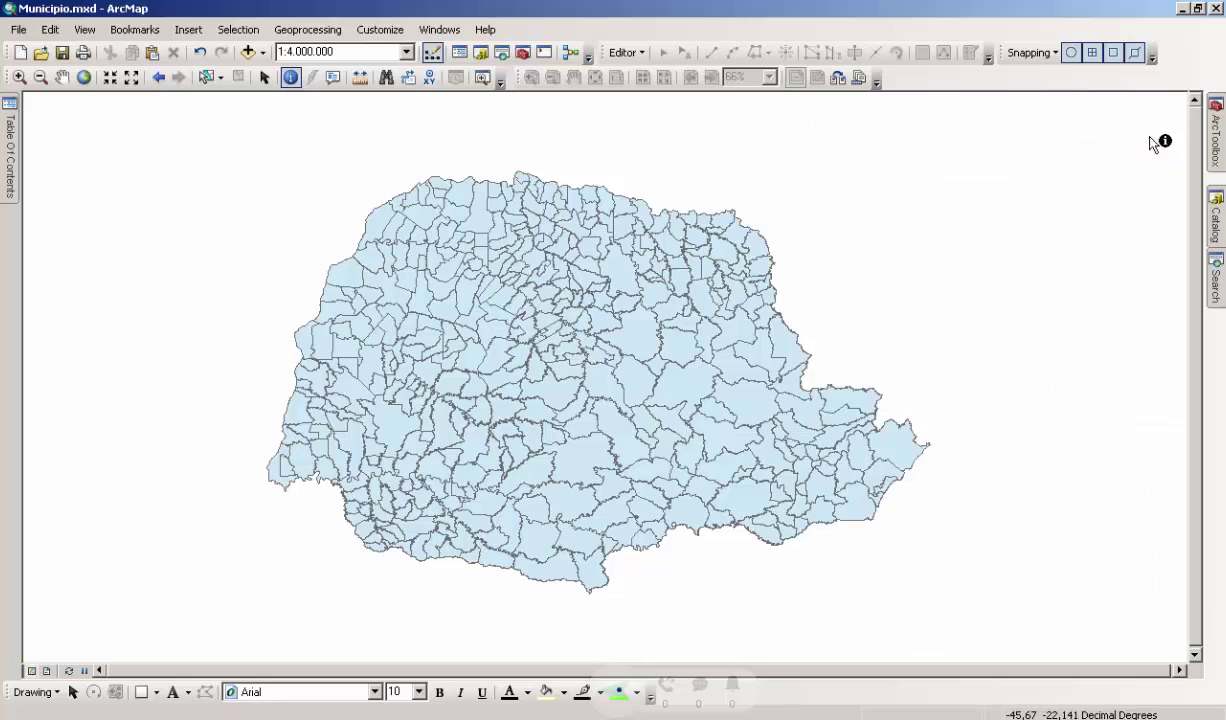
pyautogui.click(381, 214)
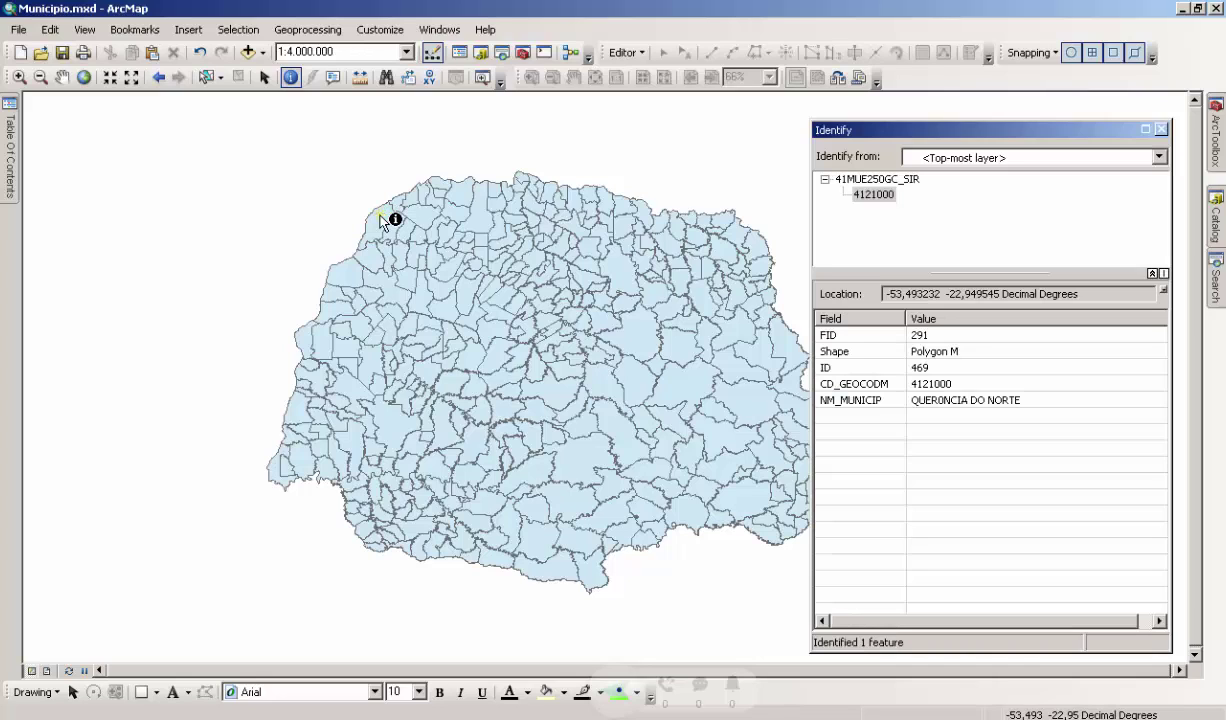
pyautogui.click(1158, 130)
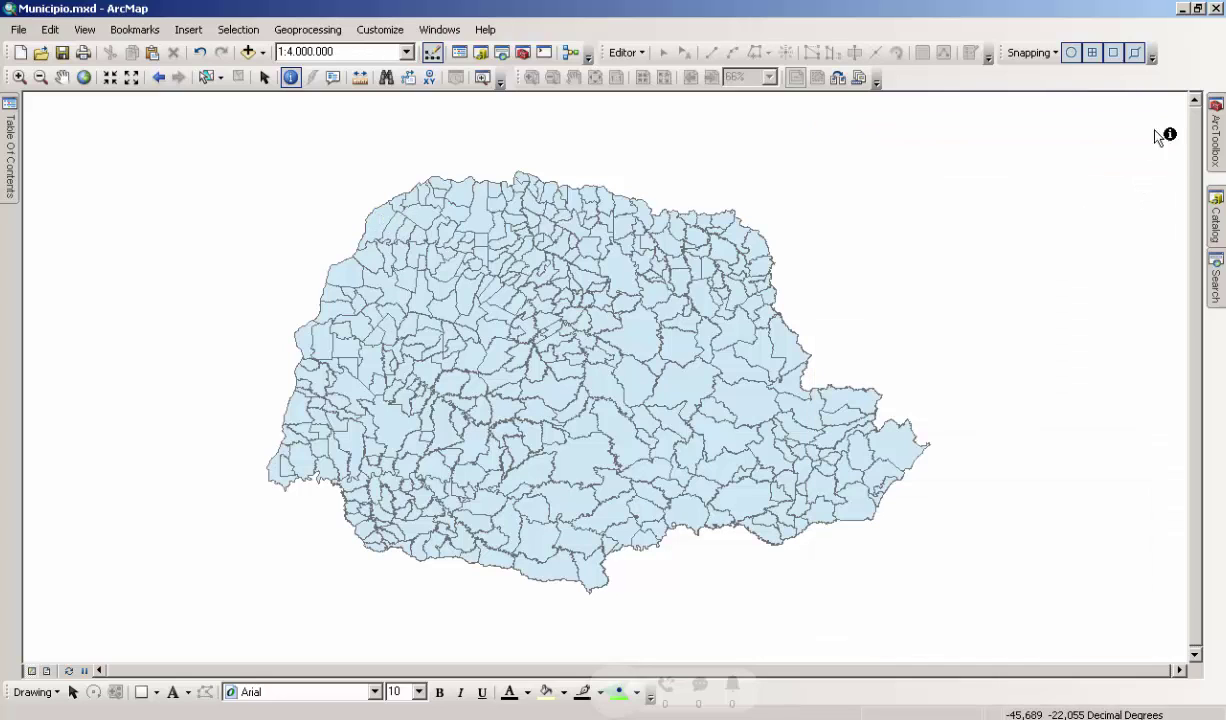
pyautogui.click(541, 540)
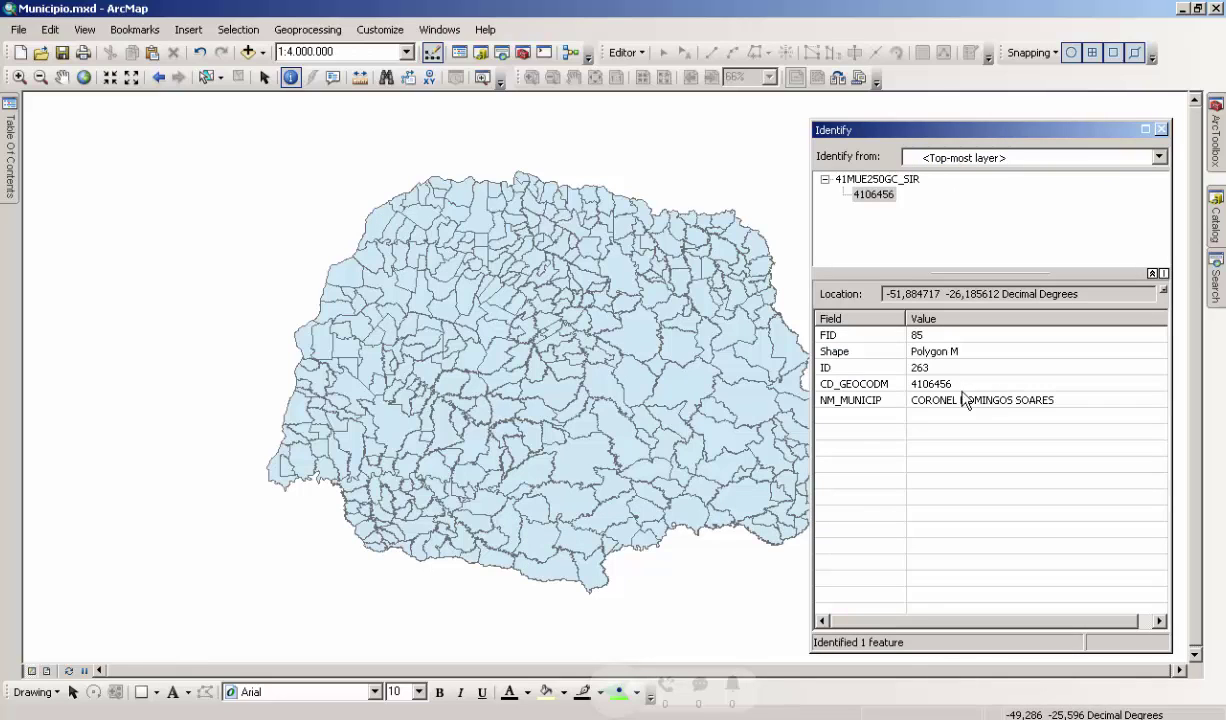
pyautogui.click(1161, 129)
# Identify Tibagi, a central-western municipality and a box around the whole state, closing the Identify results.
pyautogui.click(694, 390)
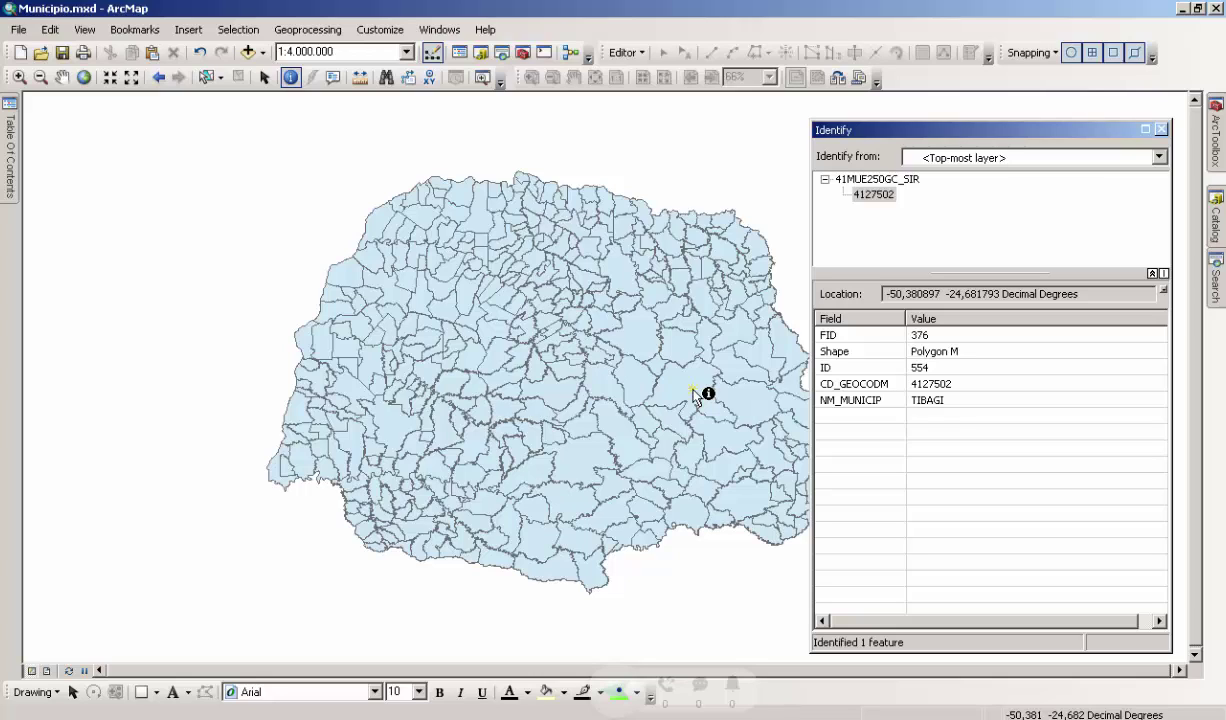
pyautogui.click(489, 332)
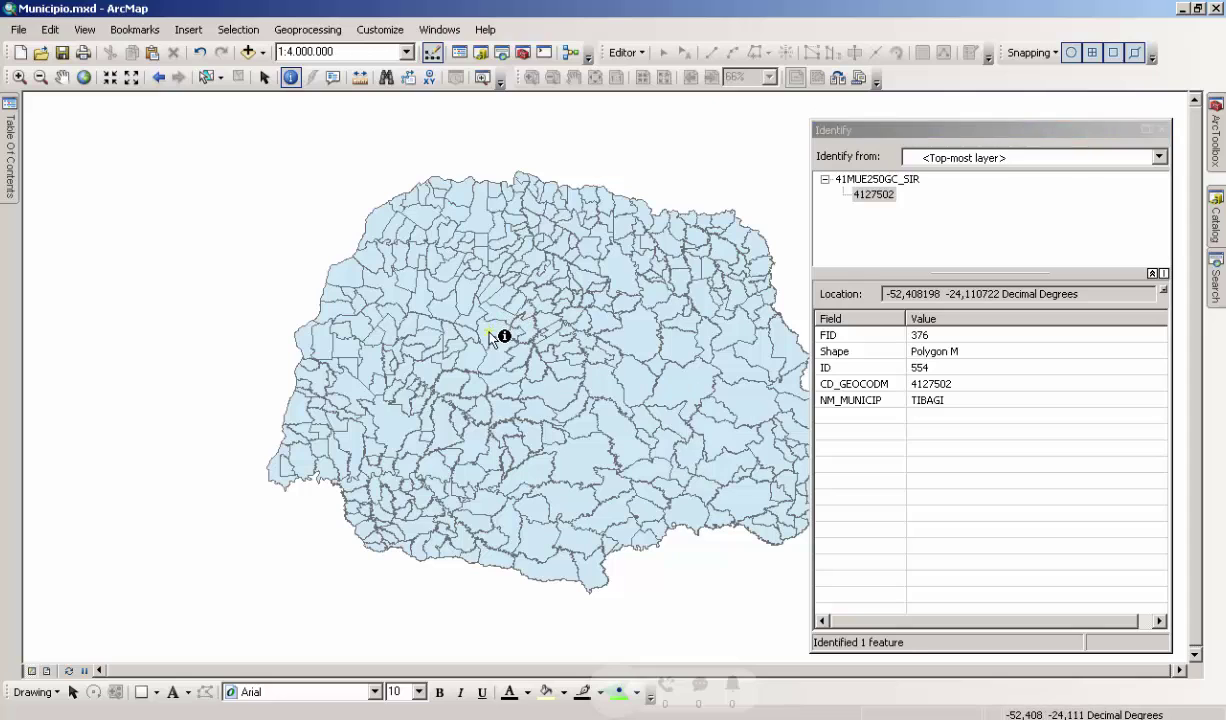
pyautogui.click(1161, 130)
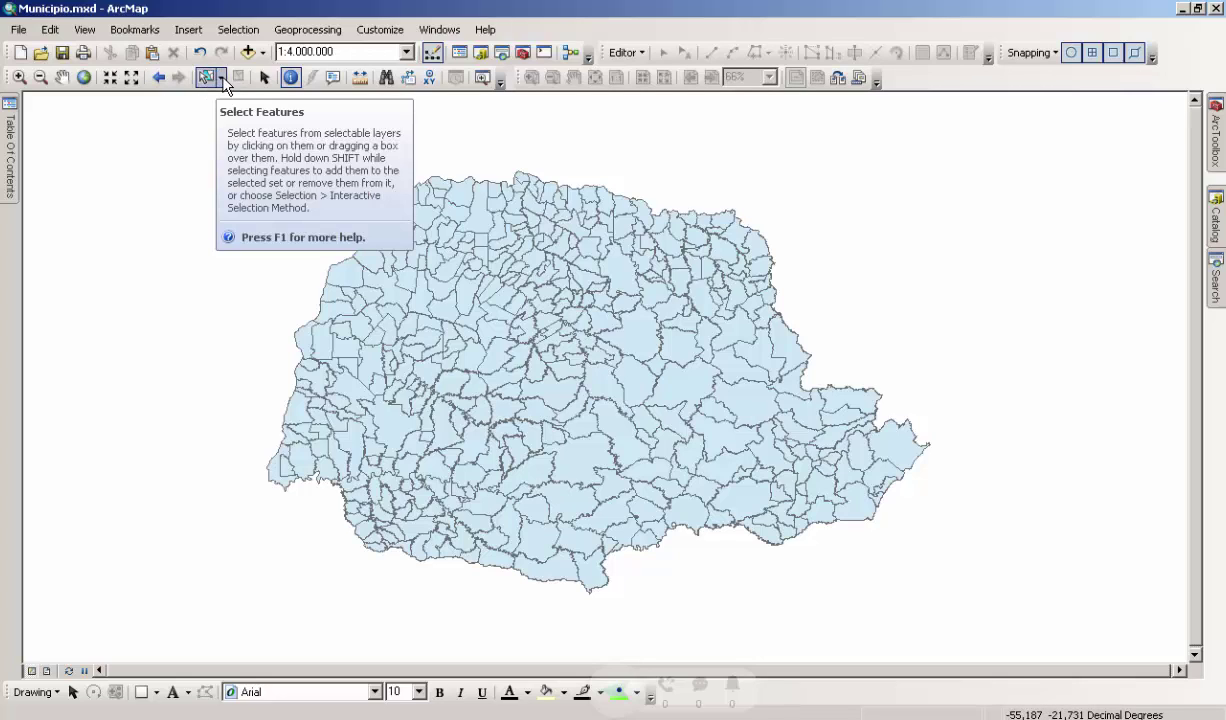
pyautogui.moveTo(191, 146); pyautogui.dragTo(1018, 618)
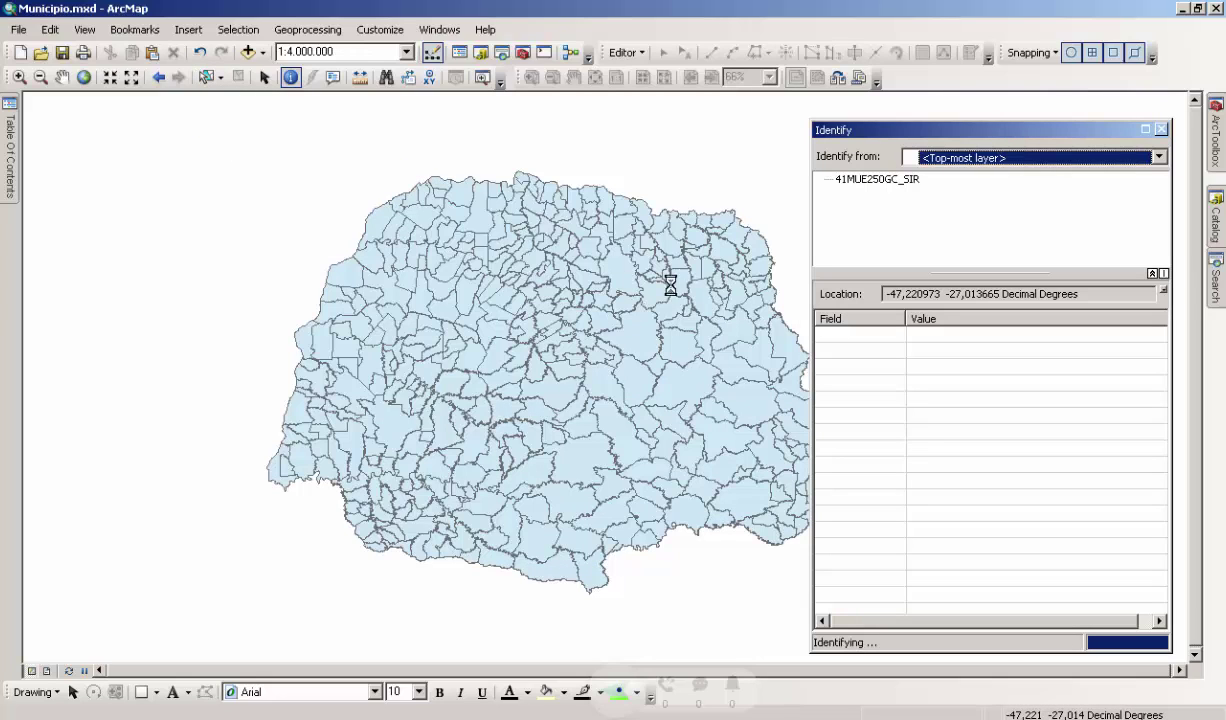
pyautogui.click(1163, 130)
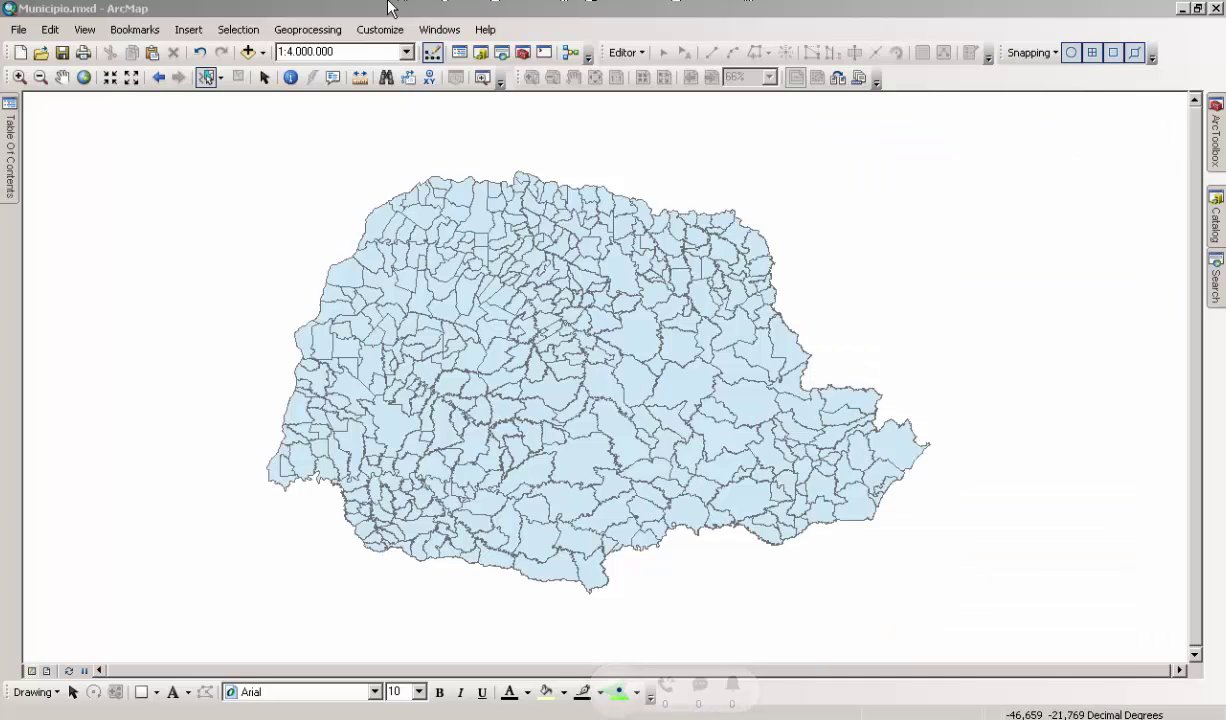
# With Select by Rectangle, box-select municipality groups in the northwest, southeast, south and northeast in turn, and clear the selection.
pyautogui.click(220, 79)
pyautogui.click(247, 99)
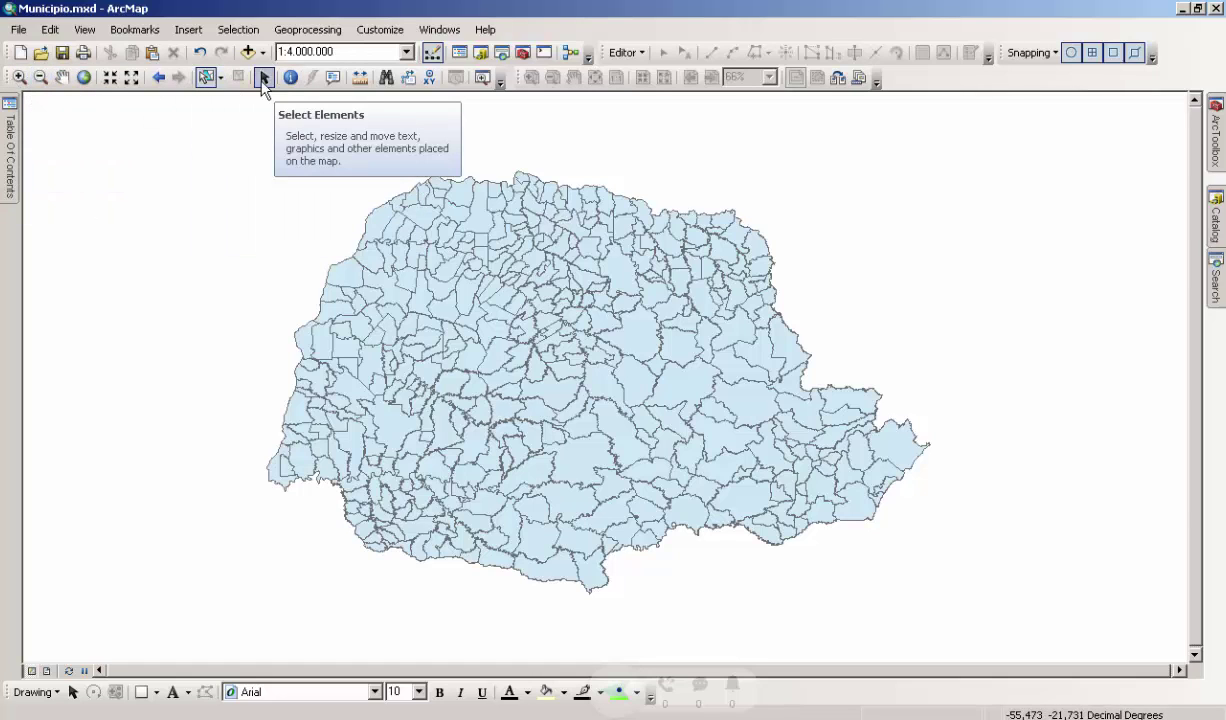
pyautogui.click(210, 78)
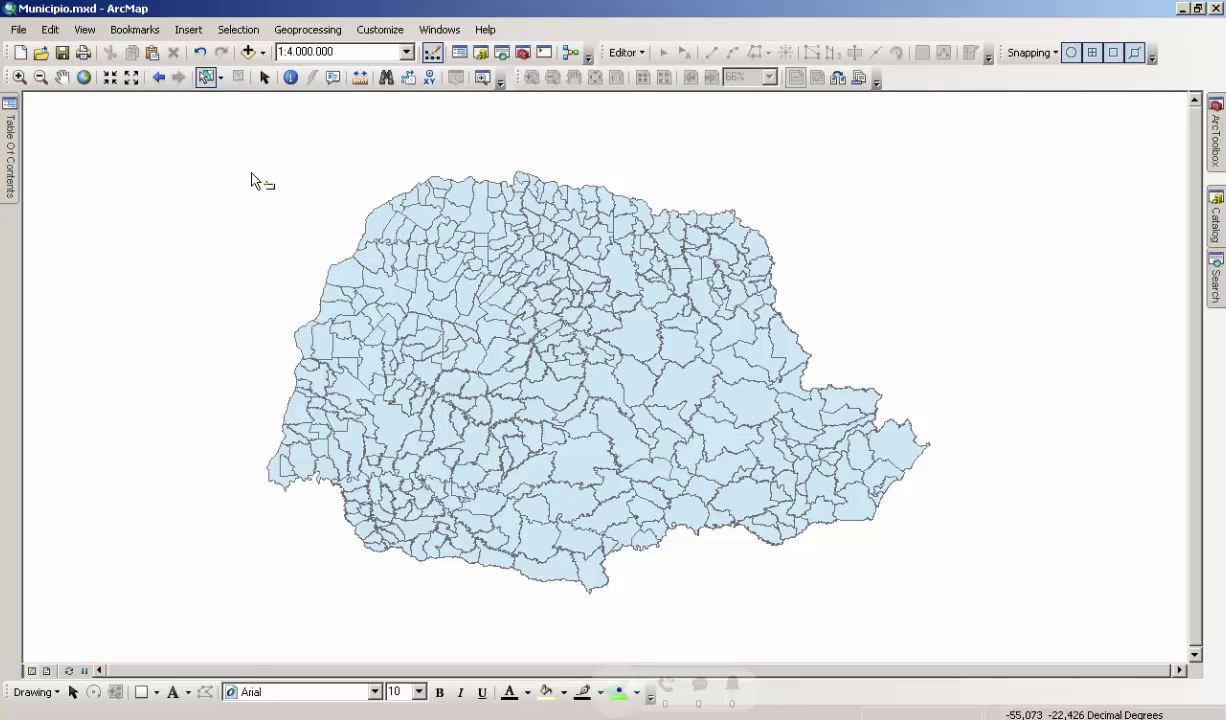
pyautogui.click(223, 78)
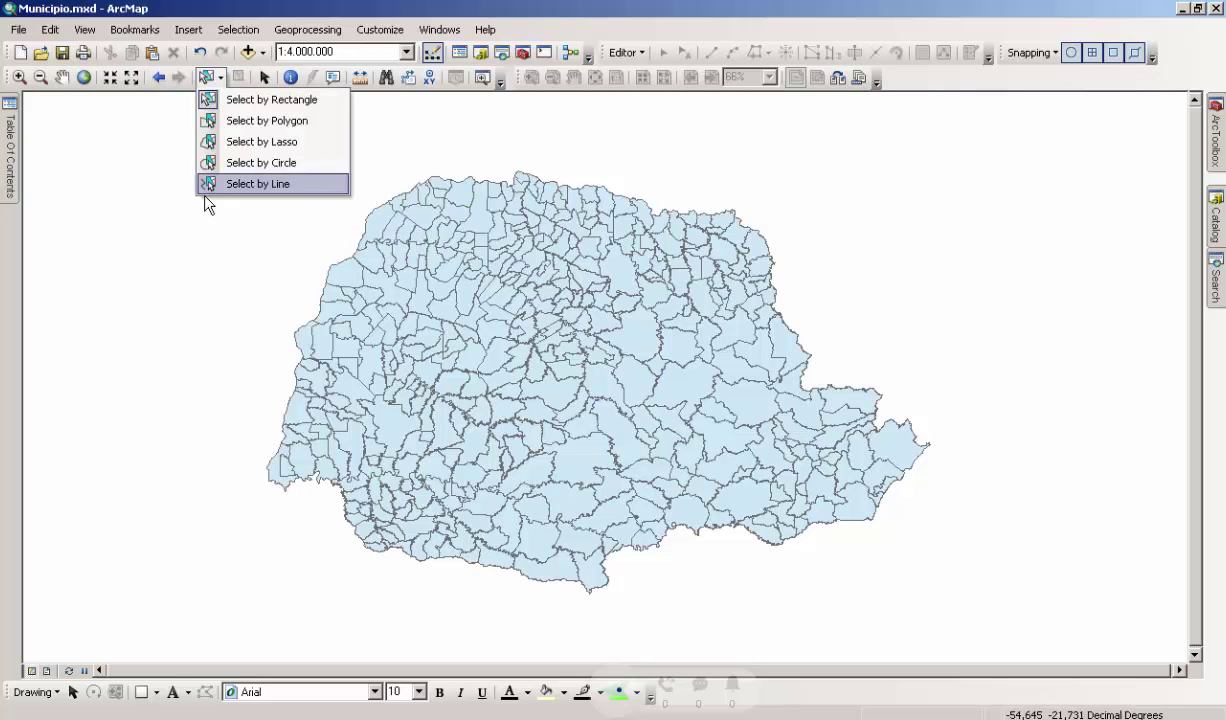
pyautogui.click(223, 78)
pyautogui.moveTo(350, 130); pyautogui.dragTo(558, 244)
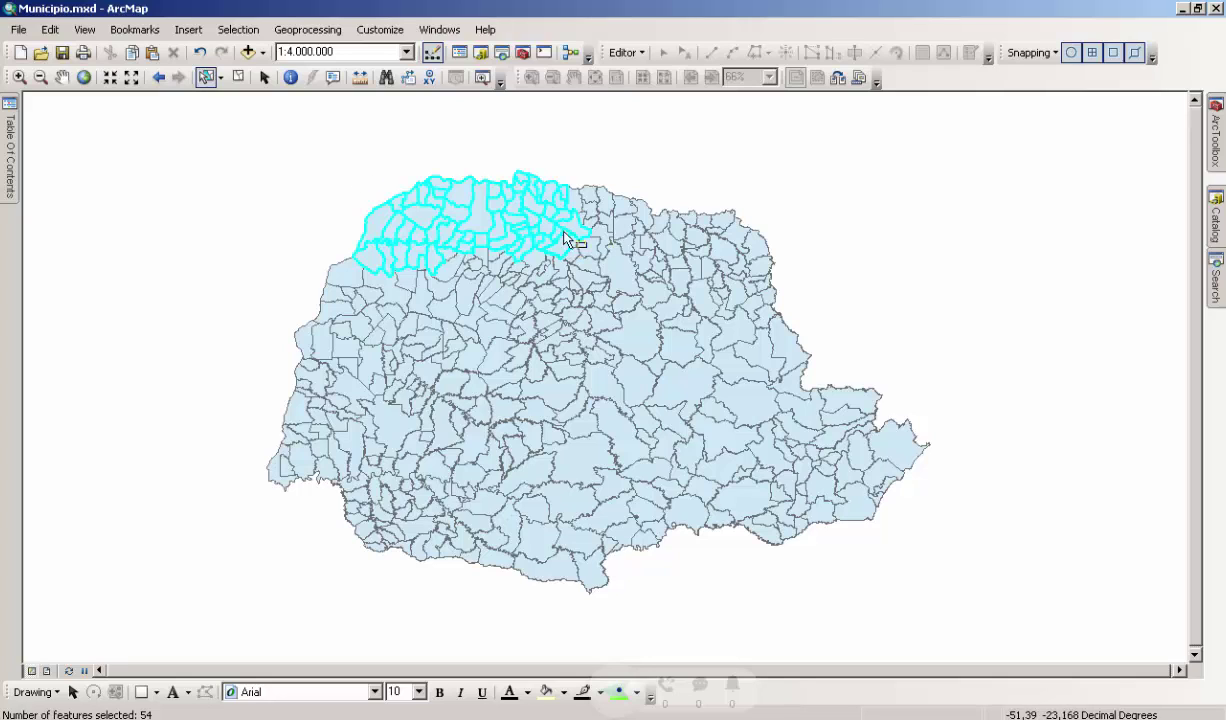
pyautogui.click(380, 150)
pyautogui.moveTo(980, 360); pyautogui.dragTo(784, 511)
pyautogui.moveTo(640, 614); pyautogui.dragTo(361, 504)
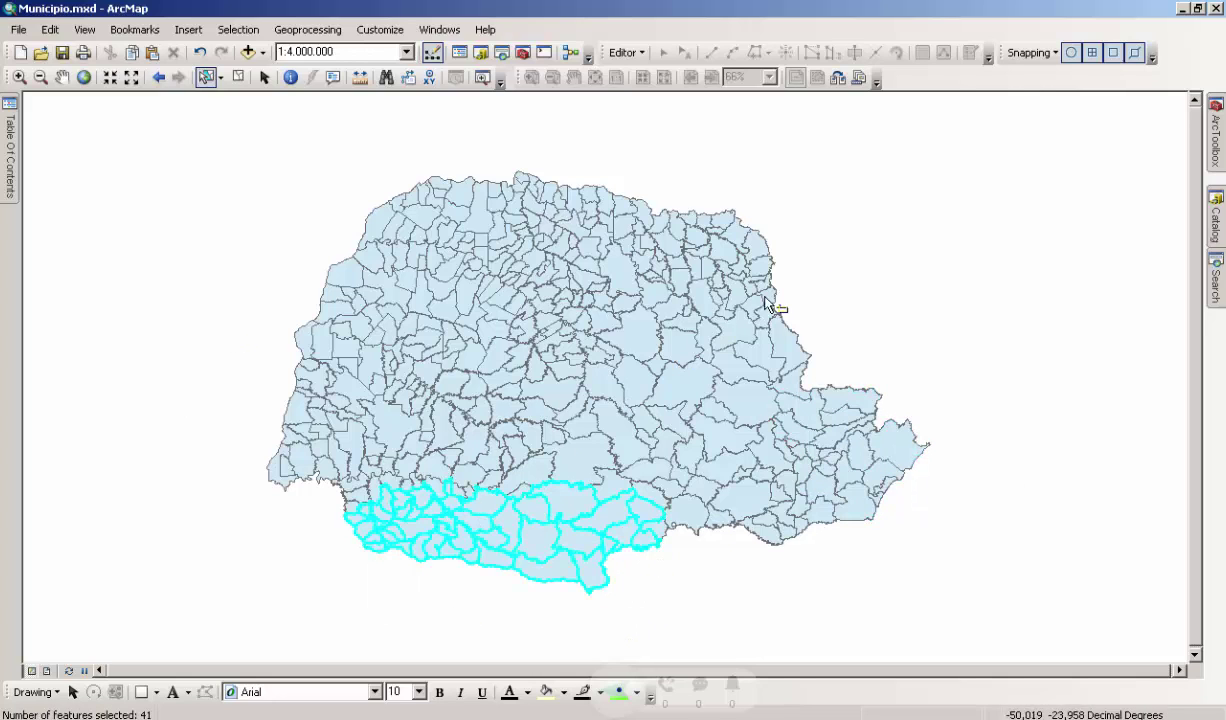
pyautogui.moveTo(825, 222); pyautogui.dragTo(617, 318)
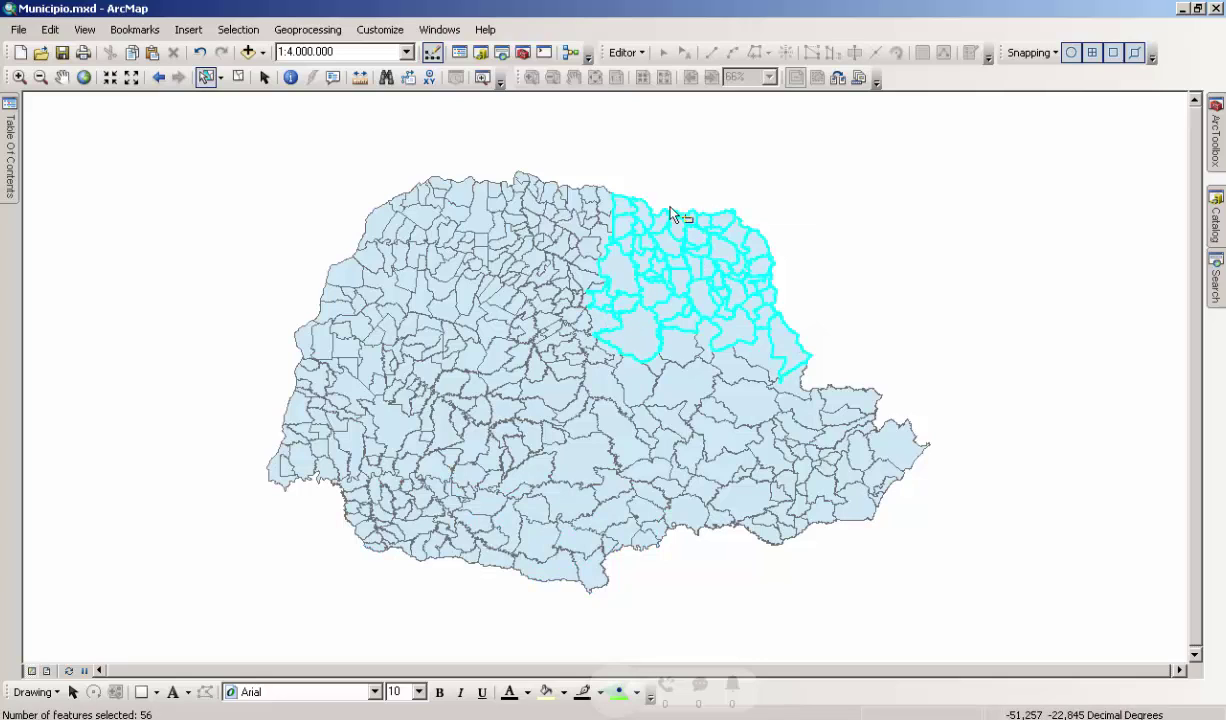
pyautogui.click(242, 80)
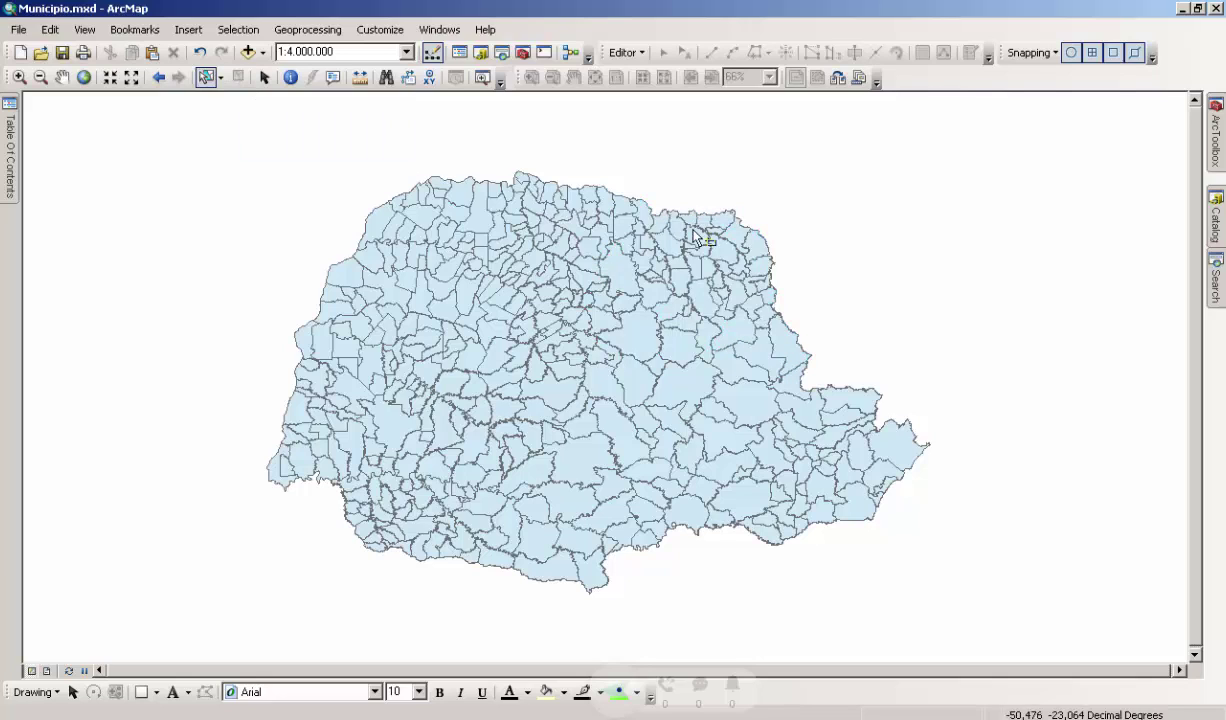
# With Select by Polygon, select the northeastern municipalities by drawing a four-vertex polygon over them.
pyautogui.click(220, 78)
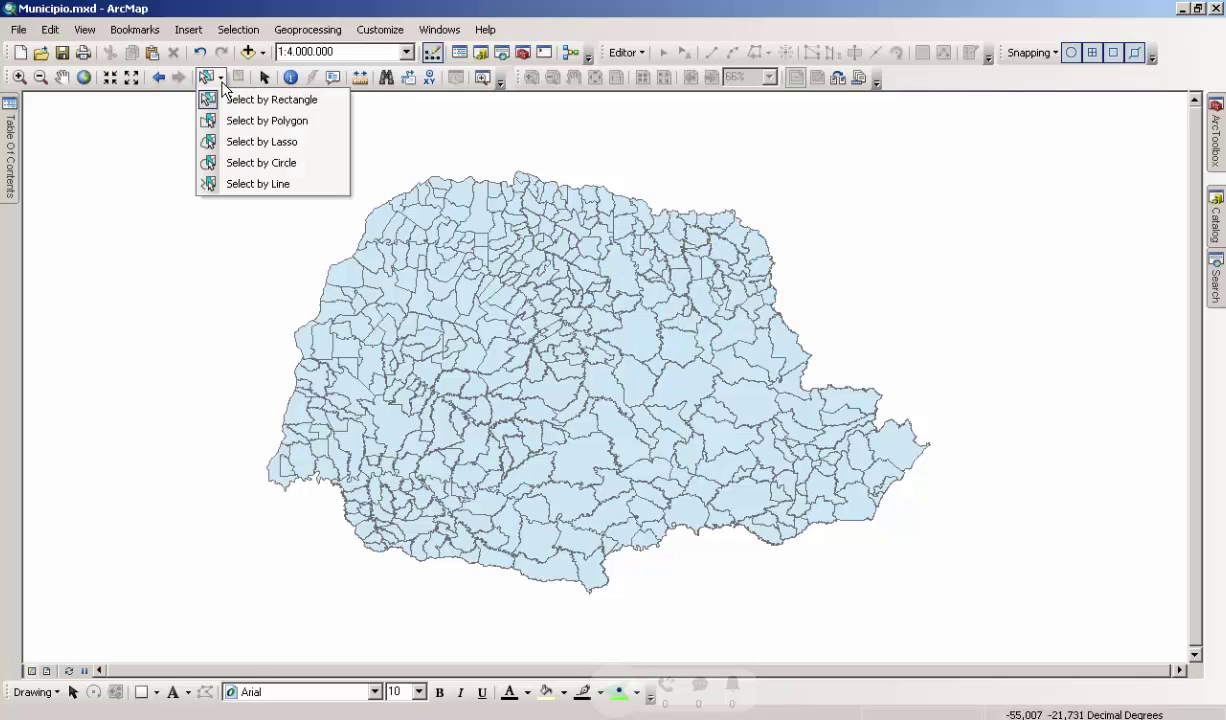
pyautogui.click(244, 124)
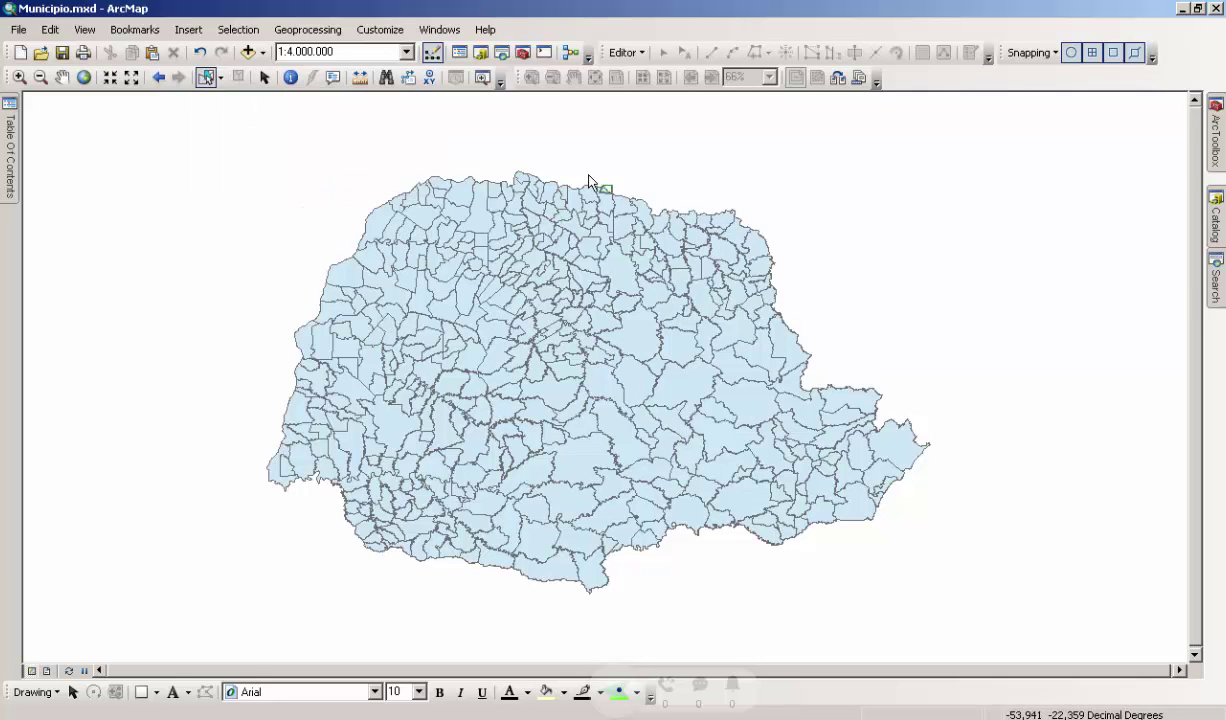
pyautogui.click(752, 158)
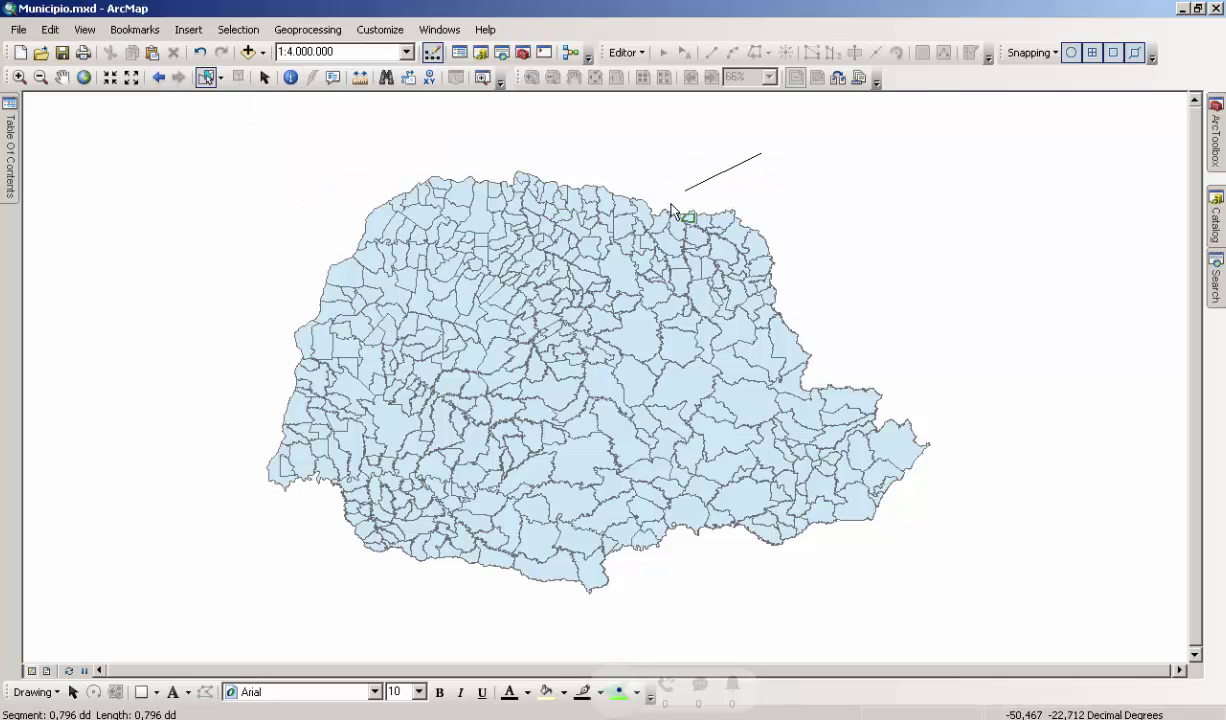
pyautogui.click(630, 238)
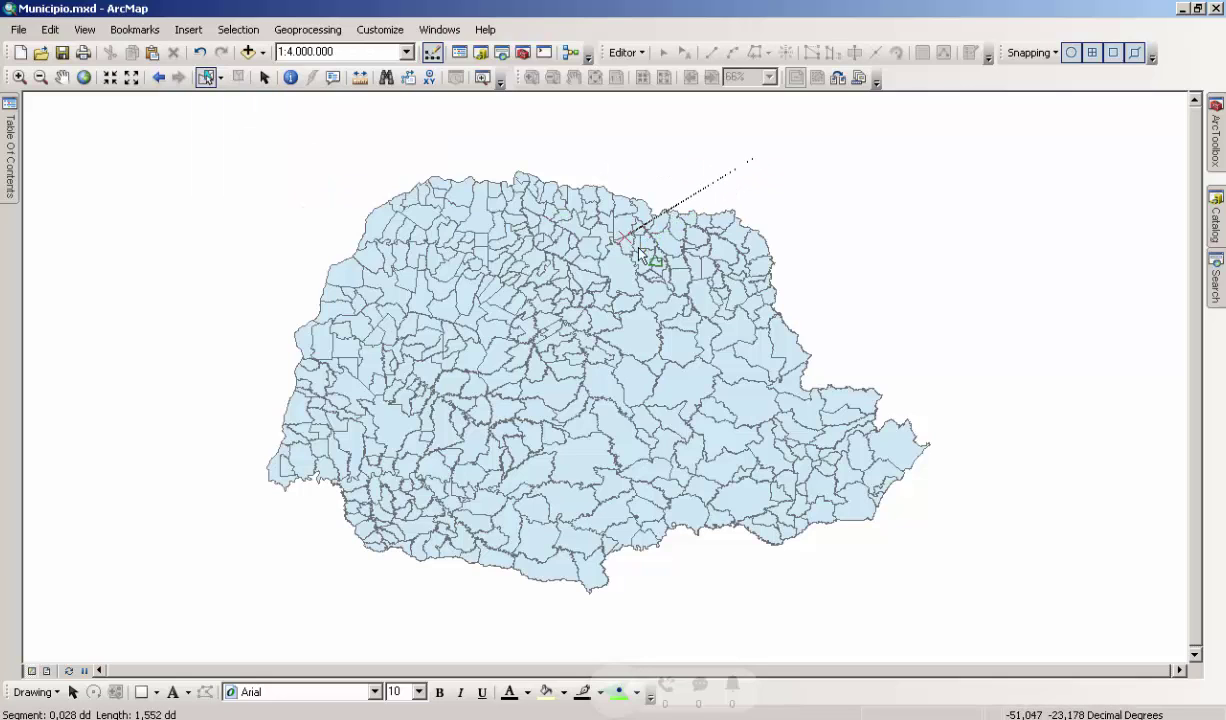
pyautogui.click(745, 358)
pyautogui.doubleClick(845, 258)
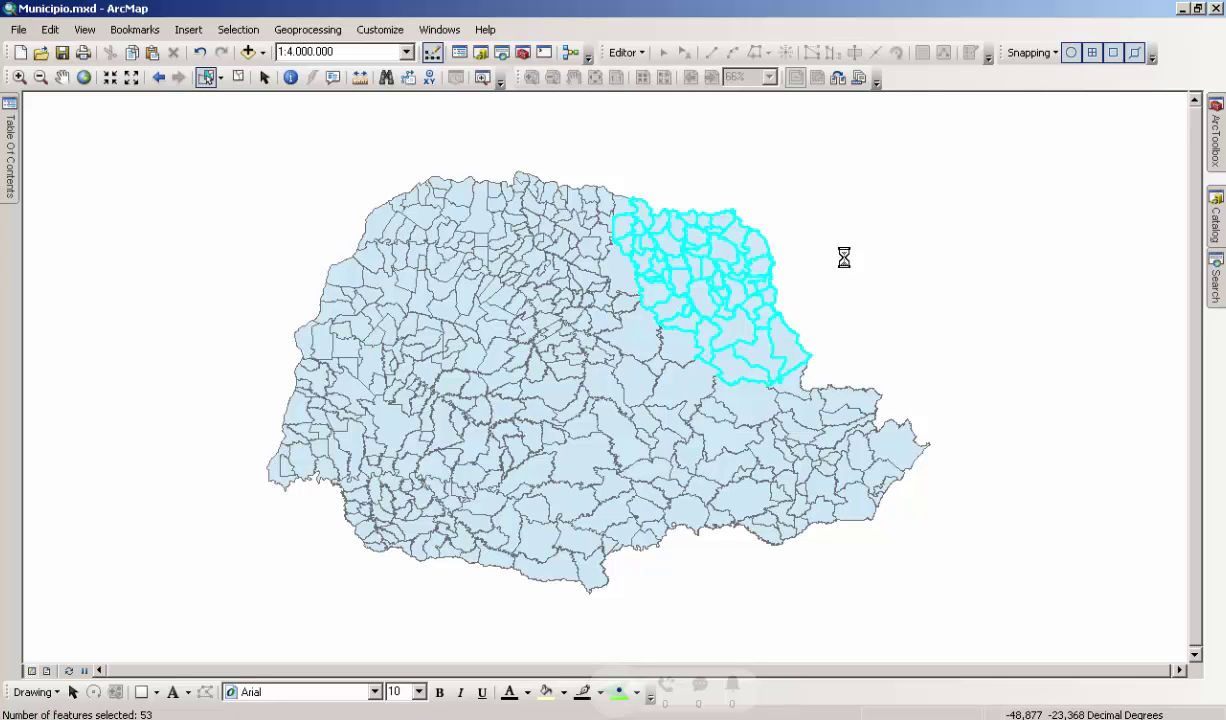
# Select the southeastern municipalities by drawing an irregular six-vertex polygon across them.
pyautogui.click(916, 519)
pyautogui.click(786, 438)
pyautogui.click(713, 568)
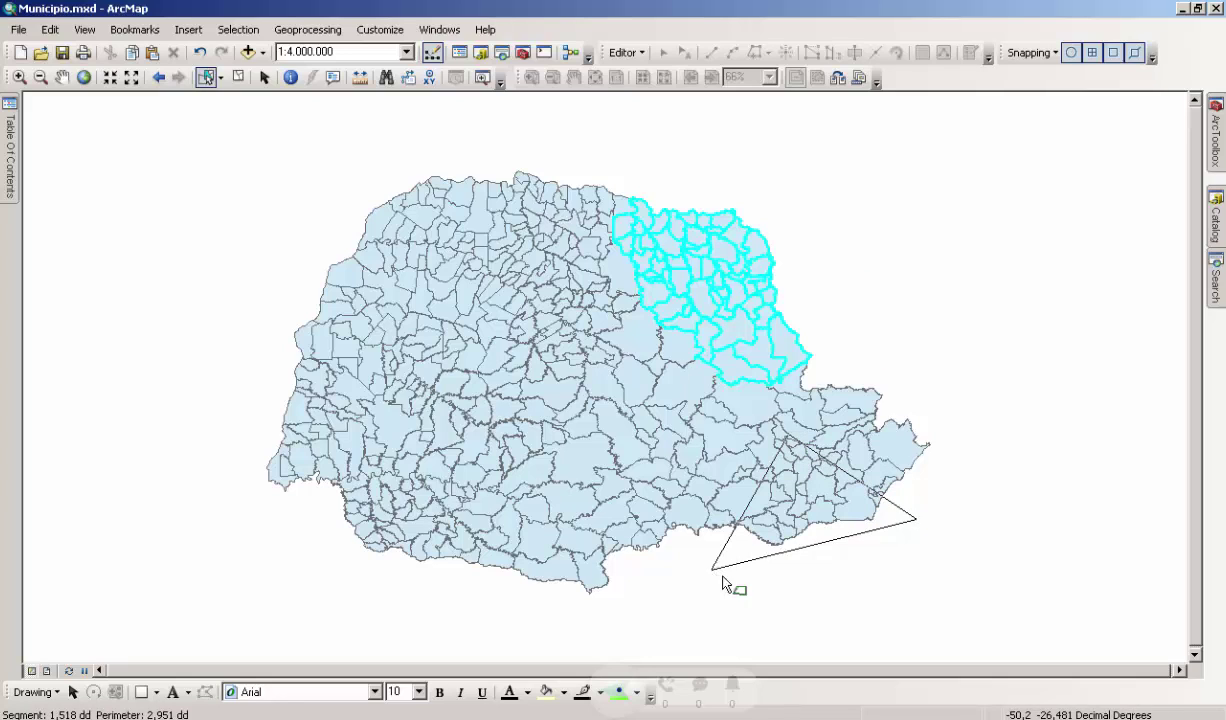
pyautogui.click(821, 504)
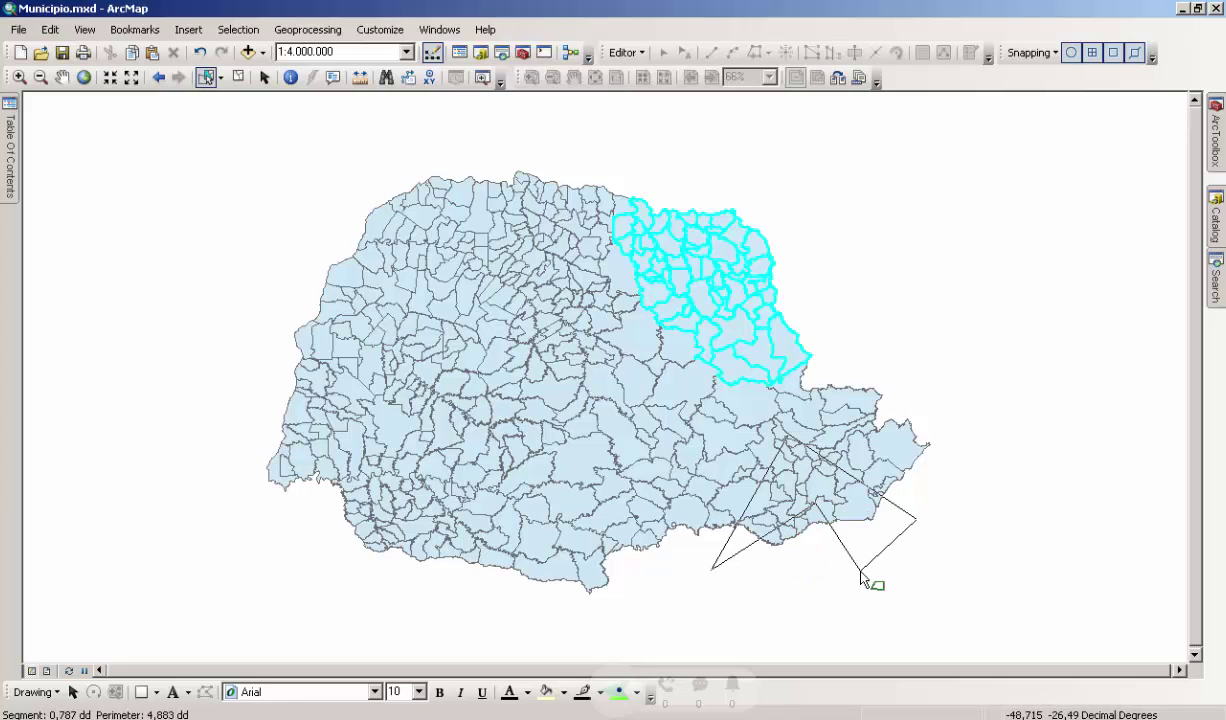
pyautogui.click(860, 570)
pyautogui.doubleClick(969, 534)
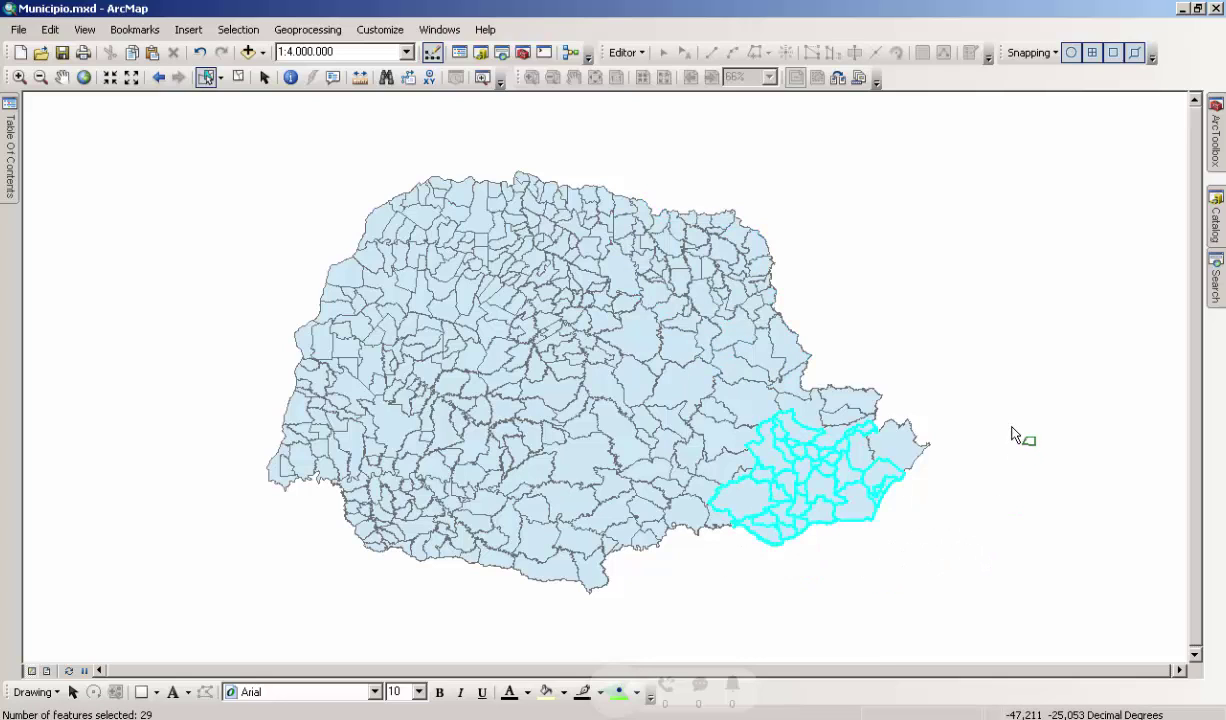
# Clear the polygon selection, select the central and eastern municipalities with a freehand Select by Lasso loop, and deselect them.
pyautogui.click(220, 78)
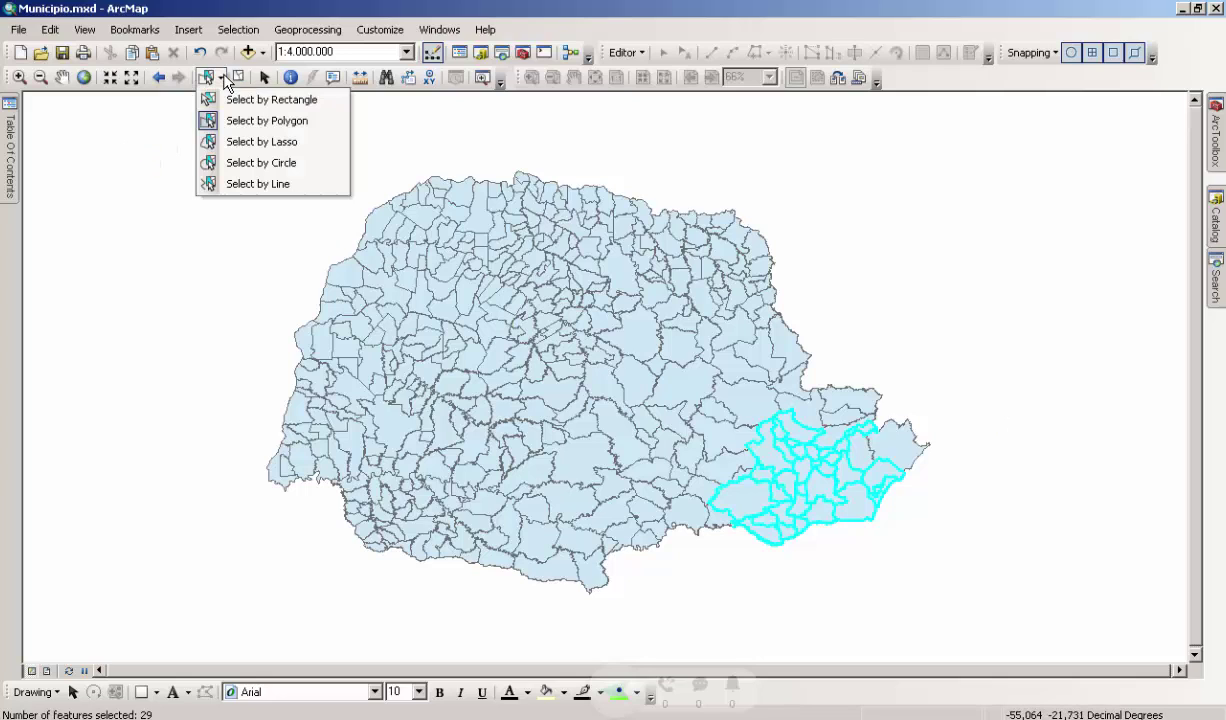
pyautogui.click(240, 141)
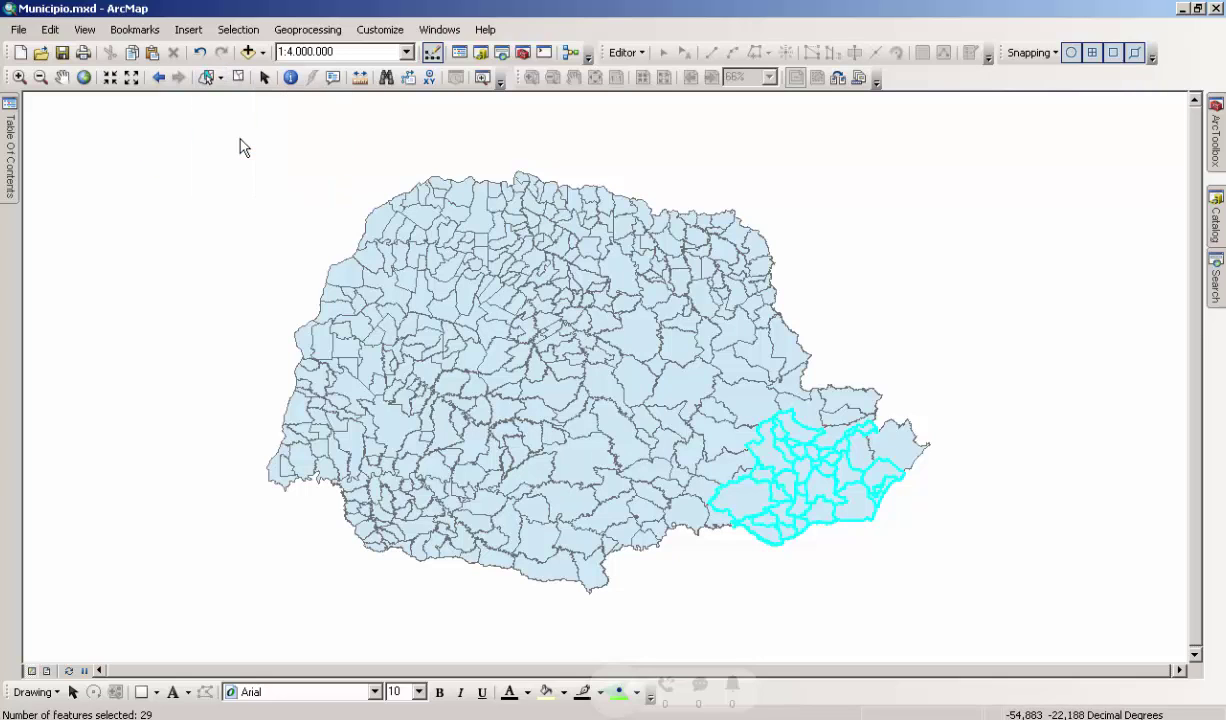
pyautogui.click(237, 80)
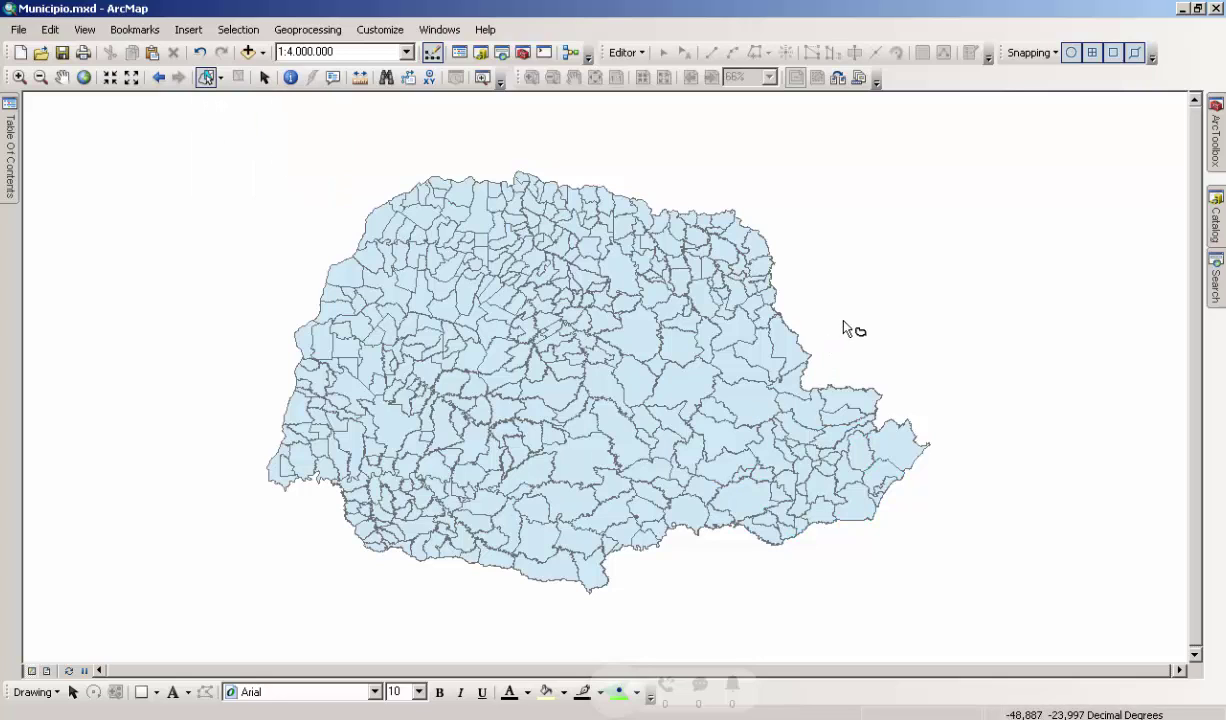
pyautogui.moveTo(850, 299)
pyautogui.mouseDown()
pyautogui.moveTo(849, 314)
pyautogui.moveTo(829, 320)
pyautogui.moveTo(608, 230)
pyautogui.moveTo(552, 262)
pyautogui.moveTo(692, 355)
pyautogui.moveTo(645, 433)
pyautogui.moveTo(520, 465)
pyautogui.moveTo(616, 515)
pyautogui.moveTo(753, 493)
pyautogui.moveTo(826, 410)
pyautogui.moveTo(870, 342)
pyautogui.moveTo(866, 321)
pyautogui.mouseUp()
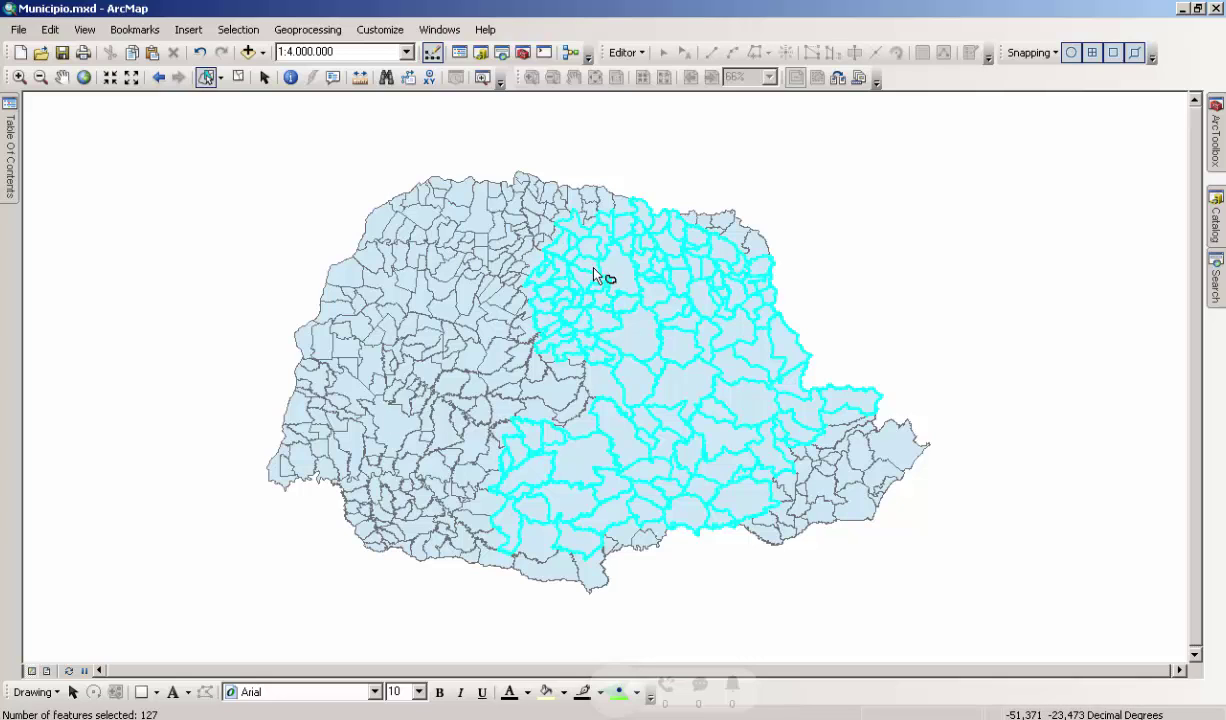
pyautogui.click(675, 157)
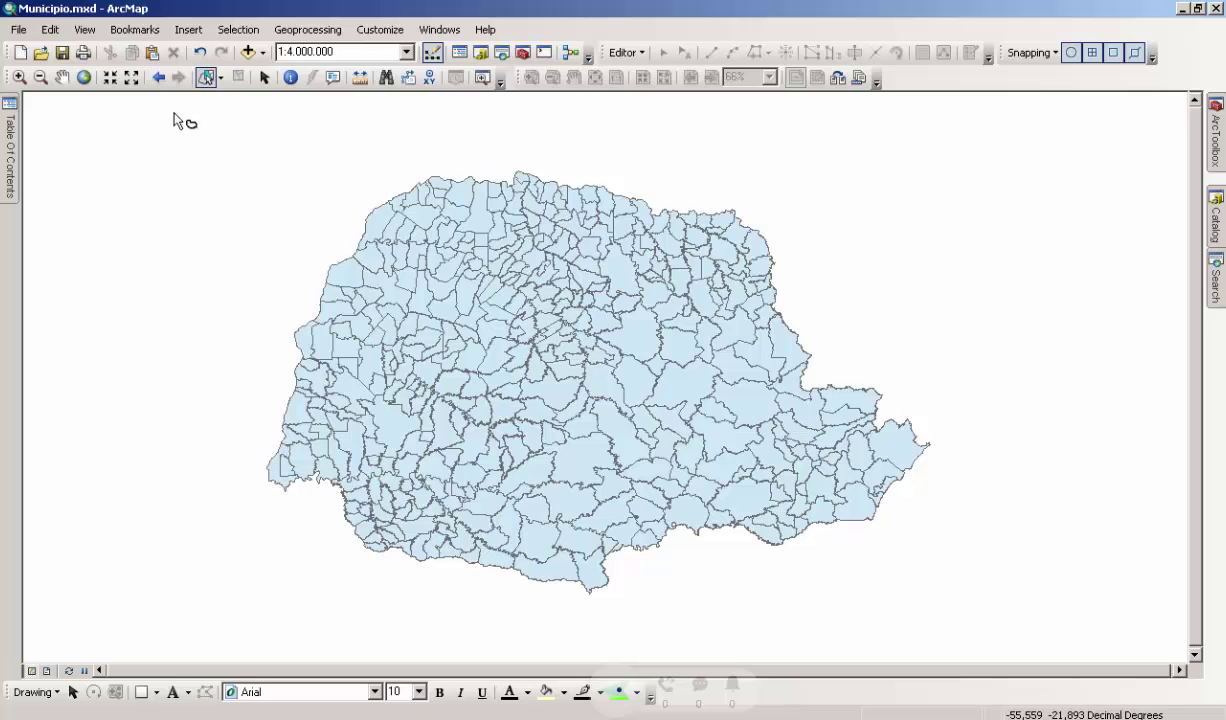
# With Select by Circle, select the northwestern municipalities inside a drawn circle, and clear the selection.
pyautogui.click(222, 80)
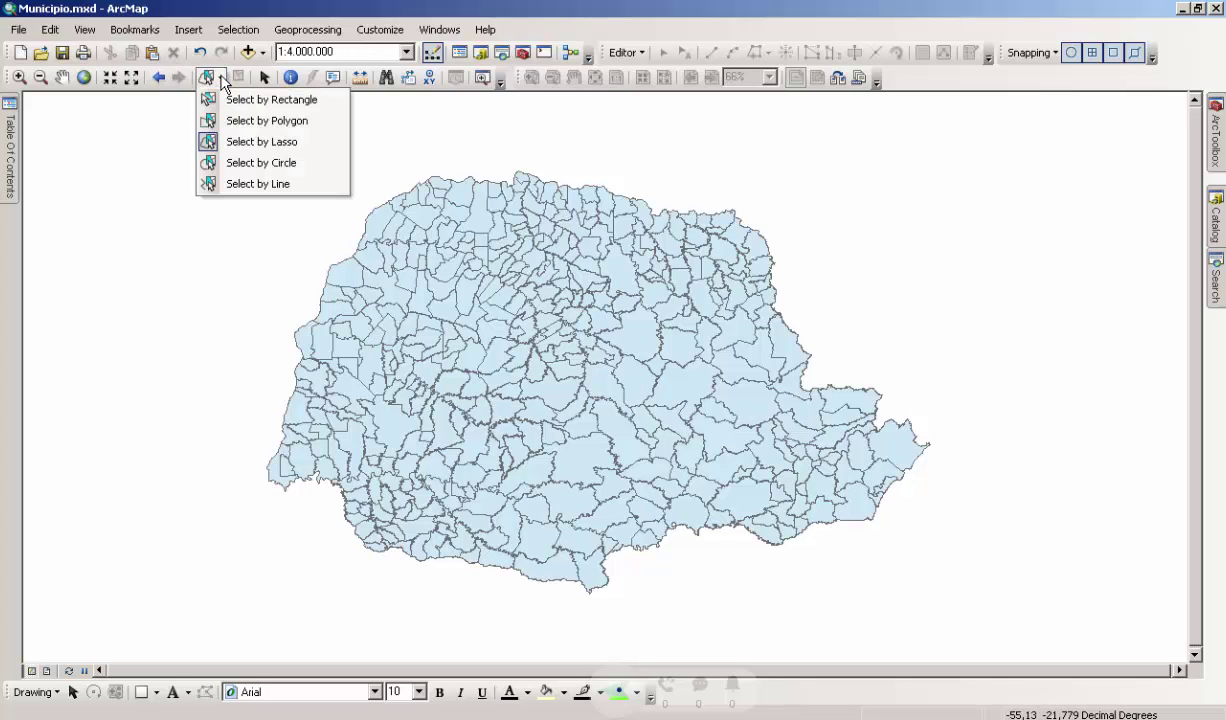
pyautogui.click(259, 166)
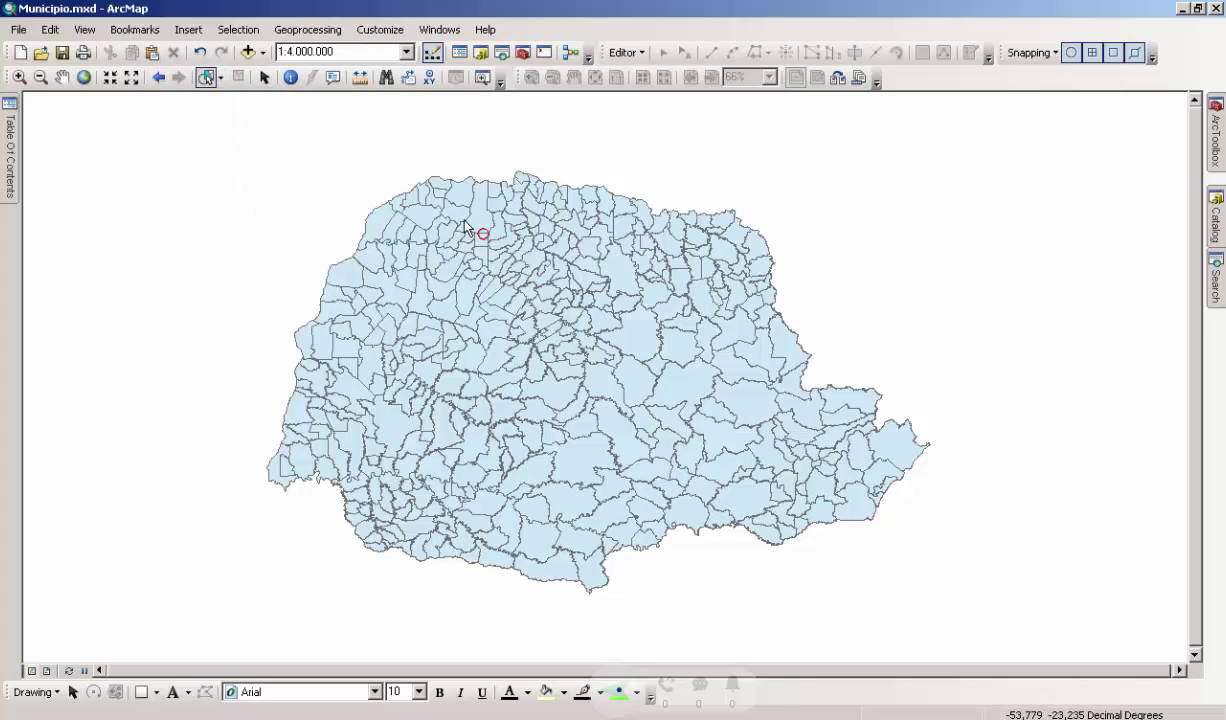
pyautogui.moveTo(452, 221); pyautogui.dragTo(490, 287)
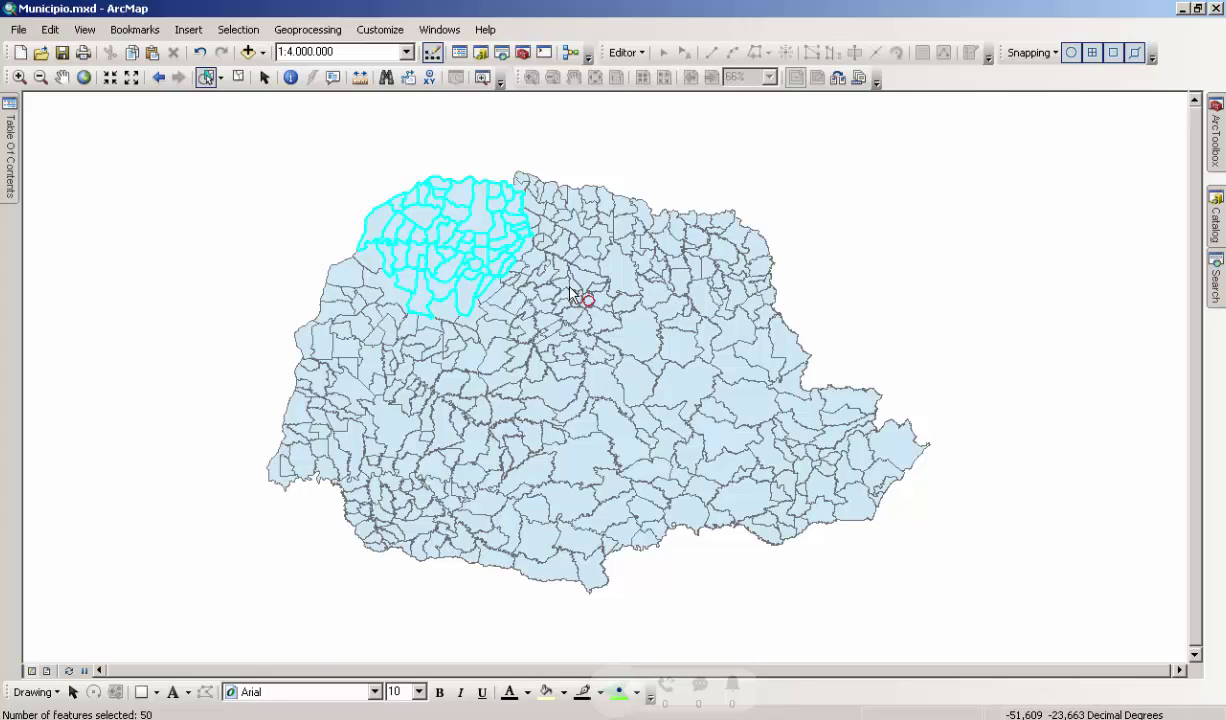
pyautogui.click(297, 139)
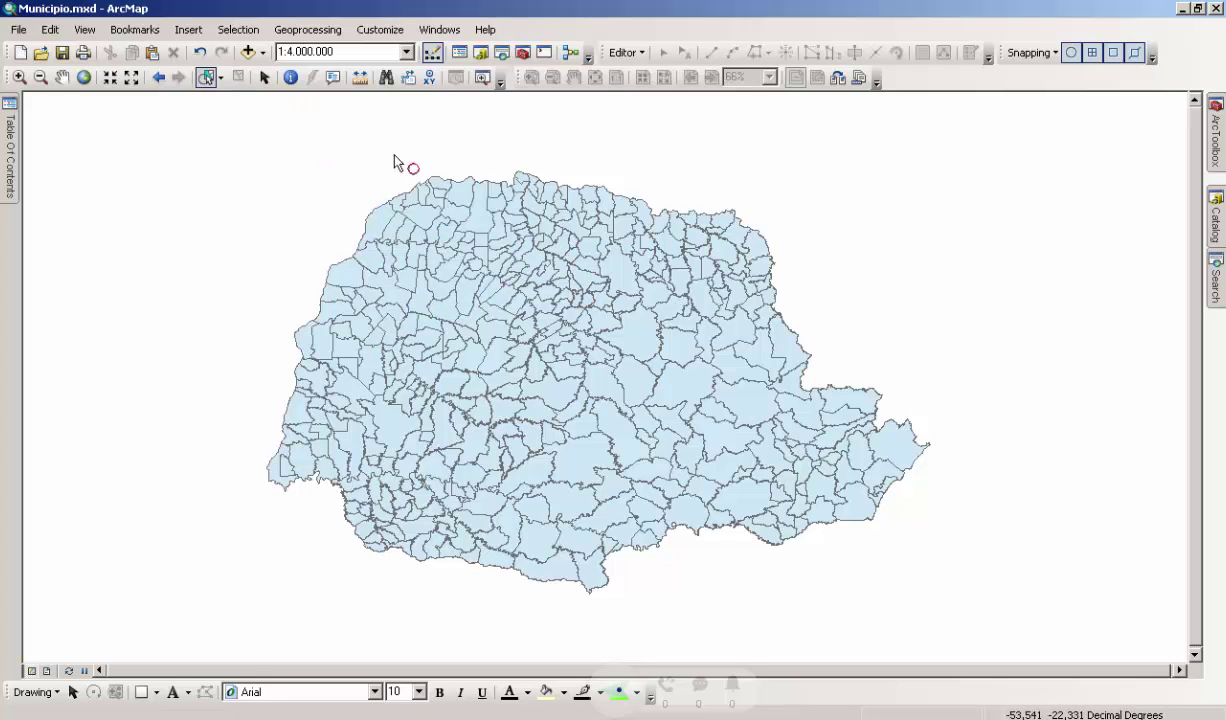
# With Select by Line, select the municipalities crossed by a line drawn from west of the state to beyond its eastern border.
pyautogui.click(221, 78)
pyautogui.click(248, 186)
pyautogui.click(221, 78)
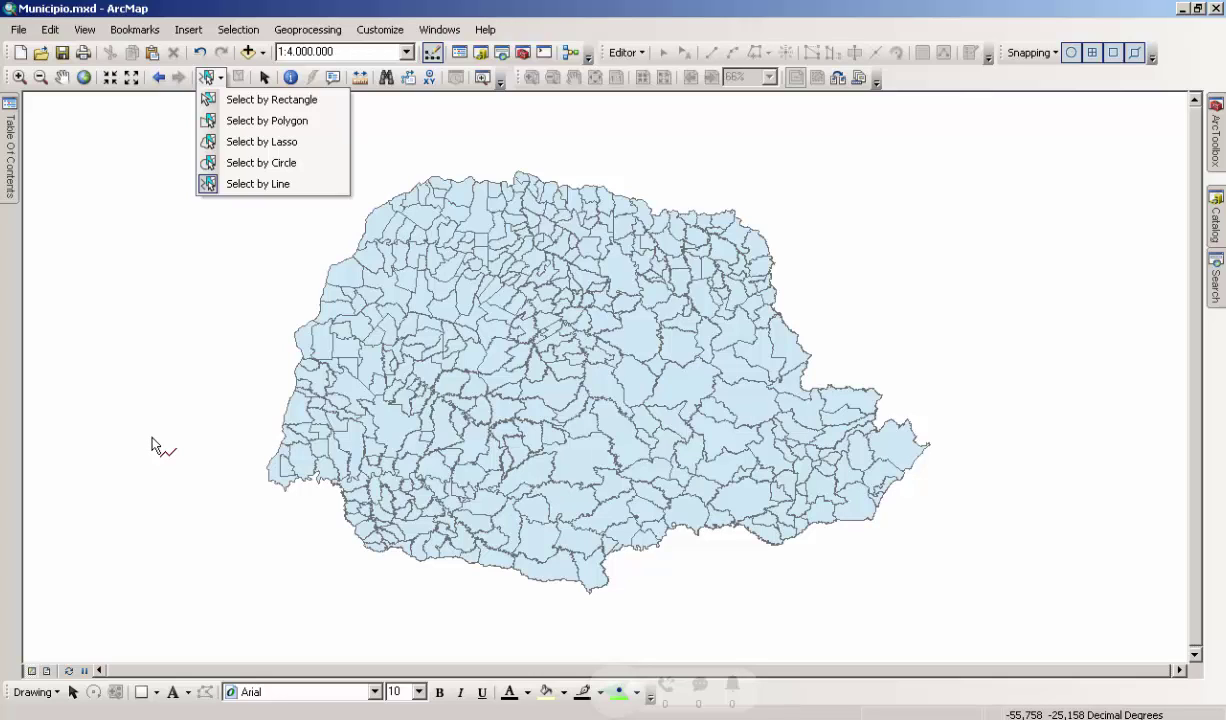
pyautogui.click(243, 456)
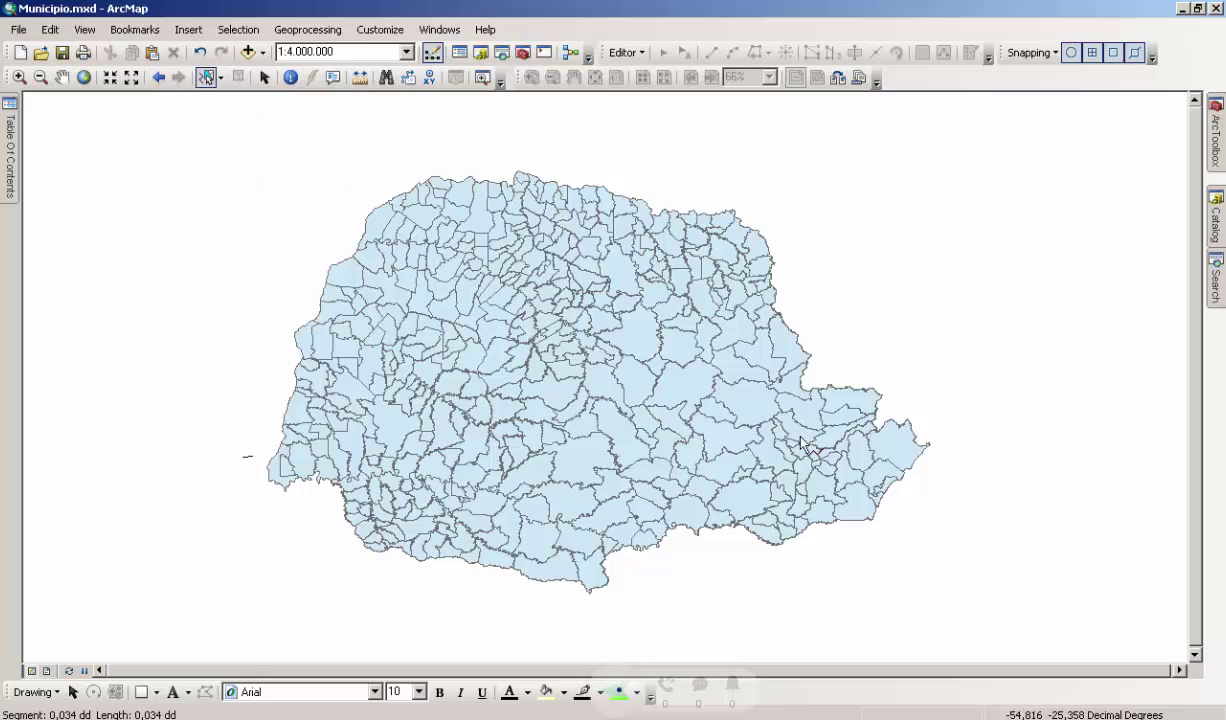
pyautogui.click(868, 372)
pyautogui.doubleClick(925, 357)
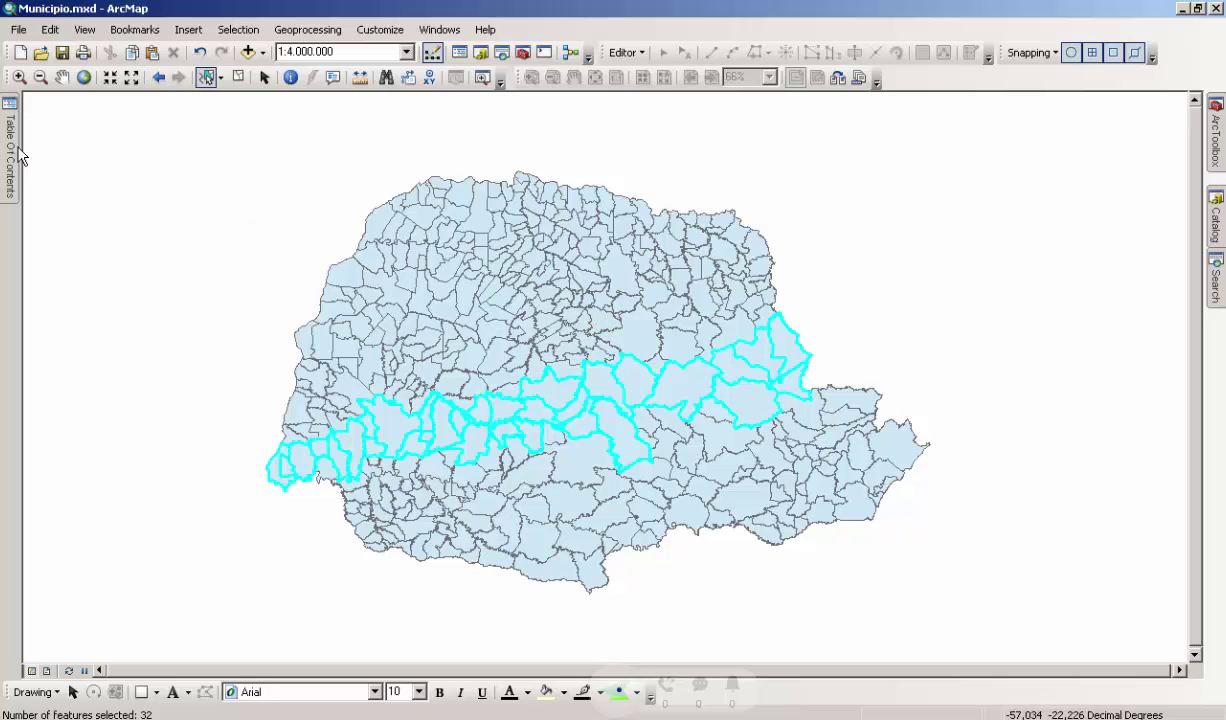
# Open the 41MUE250GC_SIR attribute table, look through all records, and return to showing only the selected ones.
pyautogui.moveTo(15, 155)
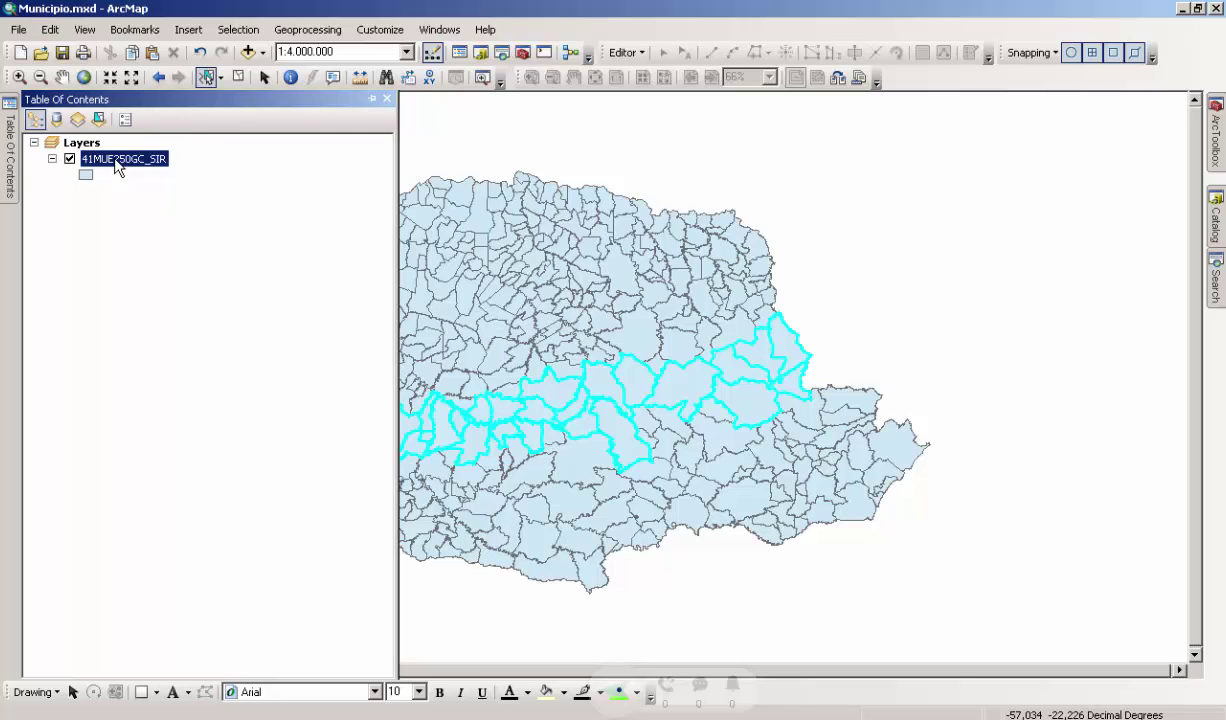
pyautogui.rightClick(118, 164)
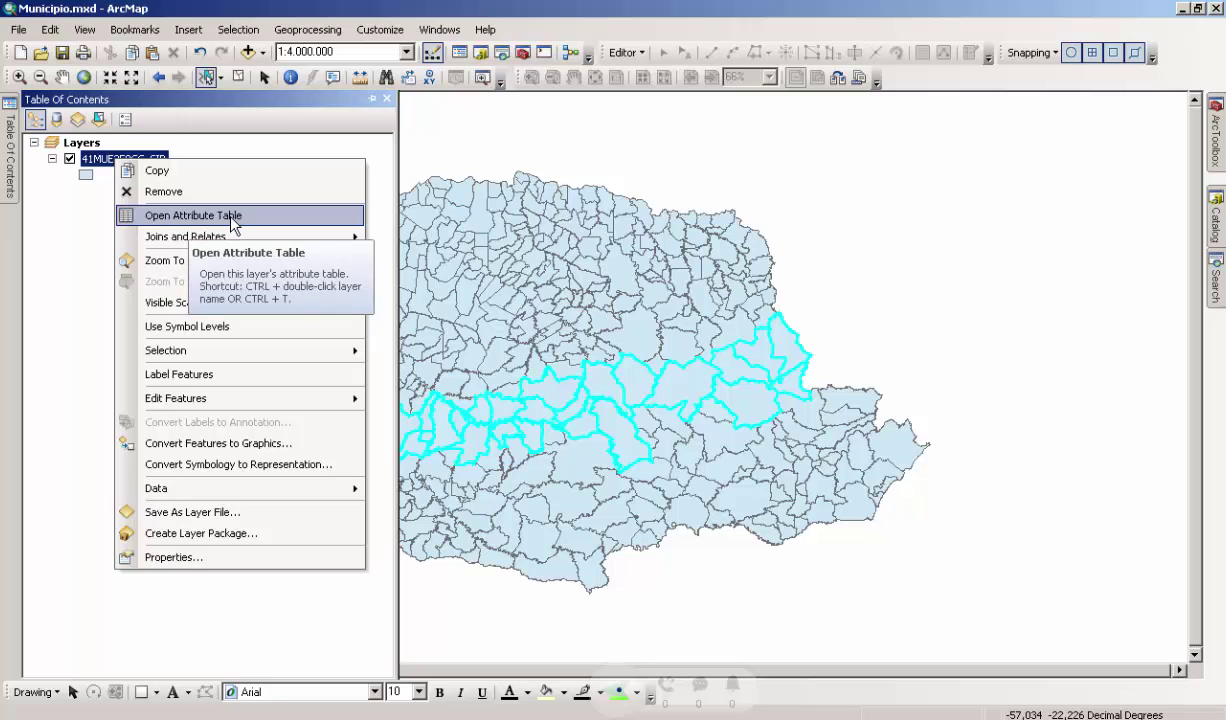
pyautogui.click(224, 215)
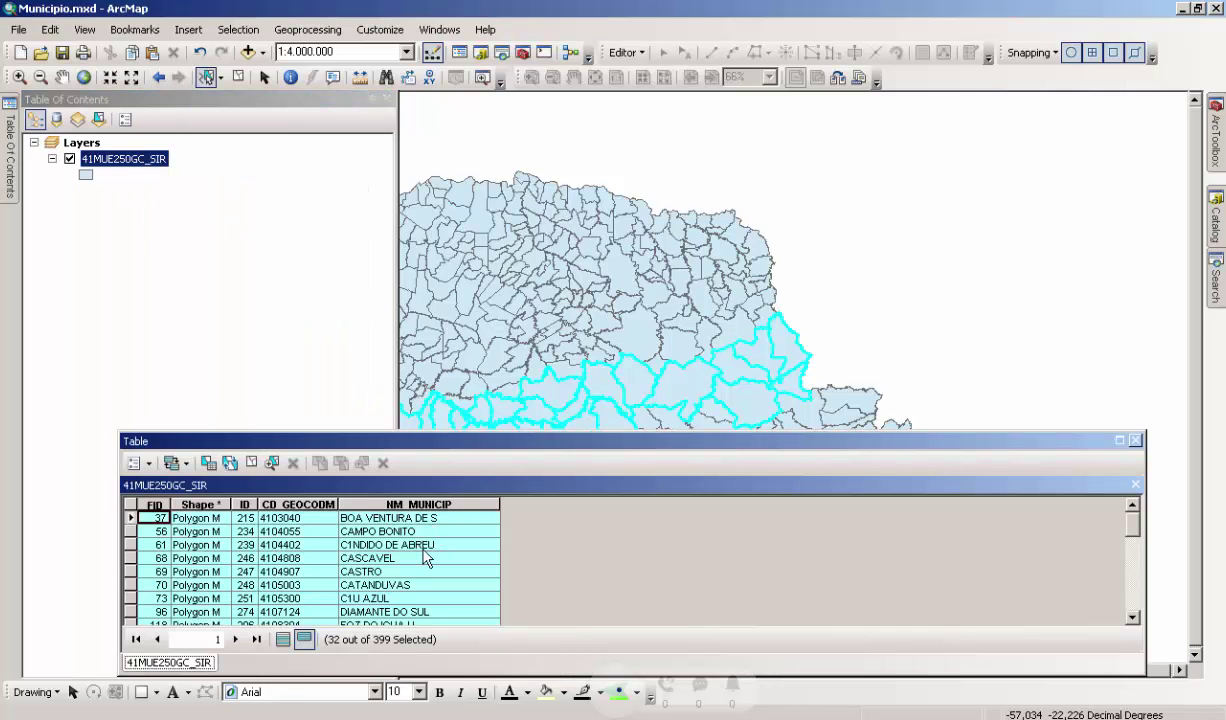
pyautogui.click(283, 639)
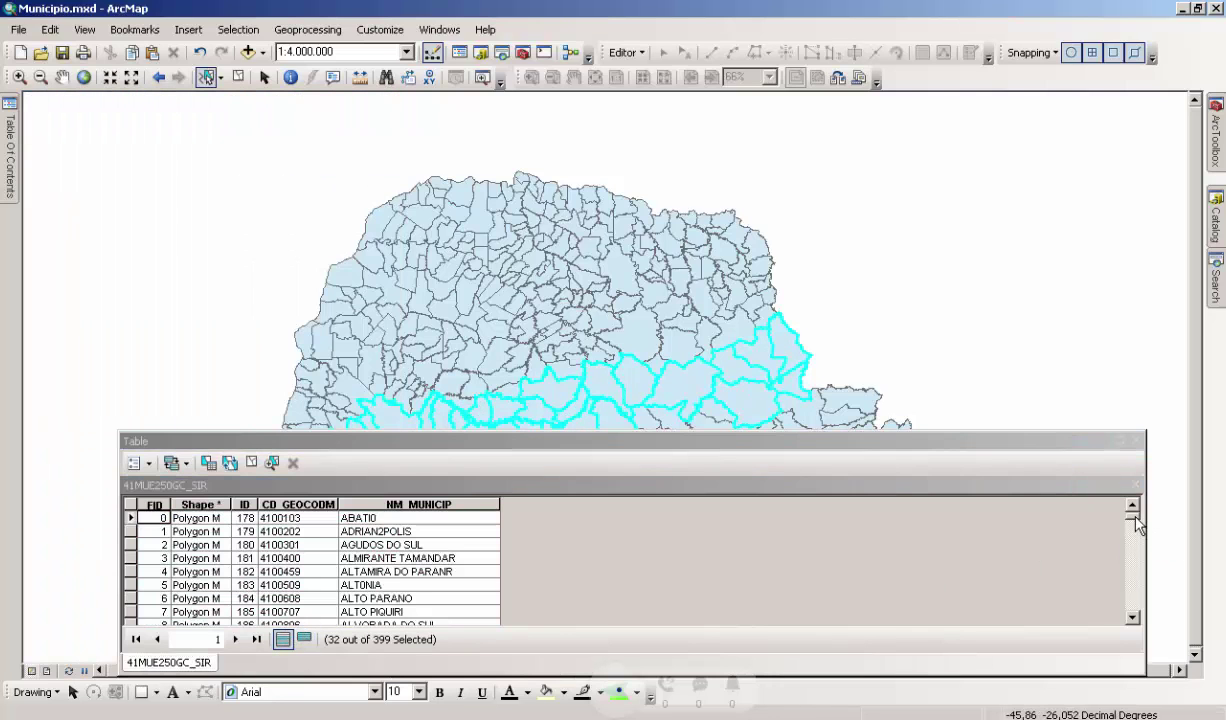
pyautogui.moveTo(1133, 515); pyautogui.dragTo(1136, 585)
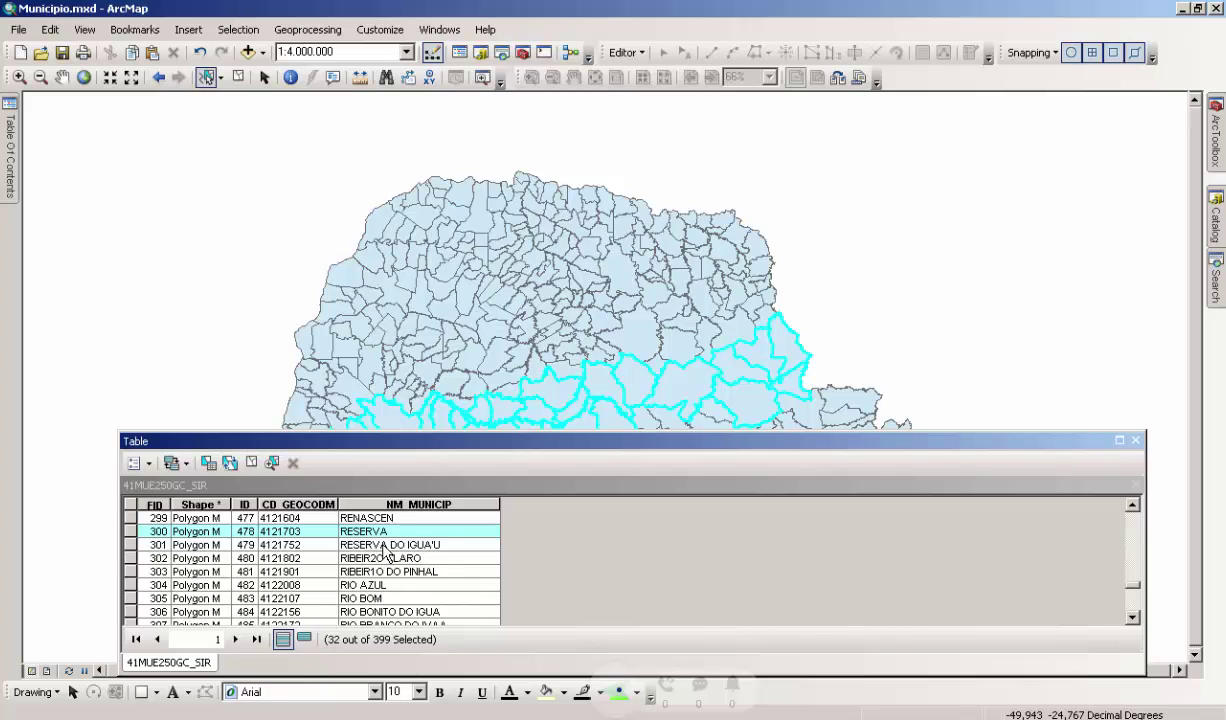
pyautogui.click(311, 645)
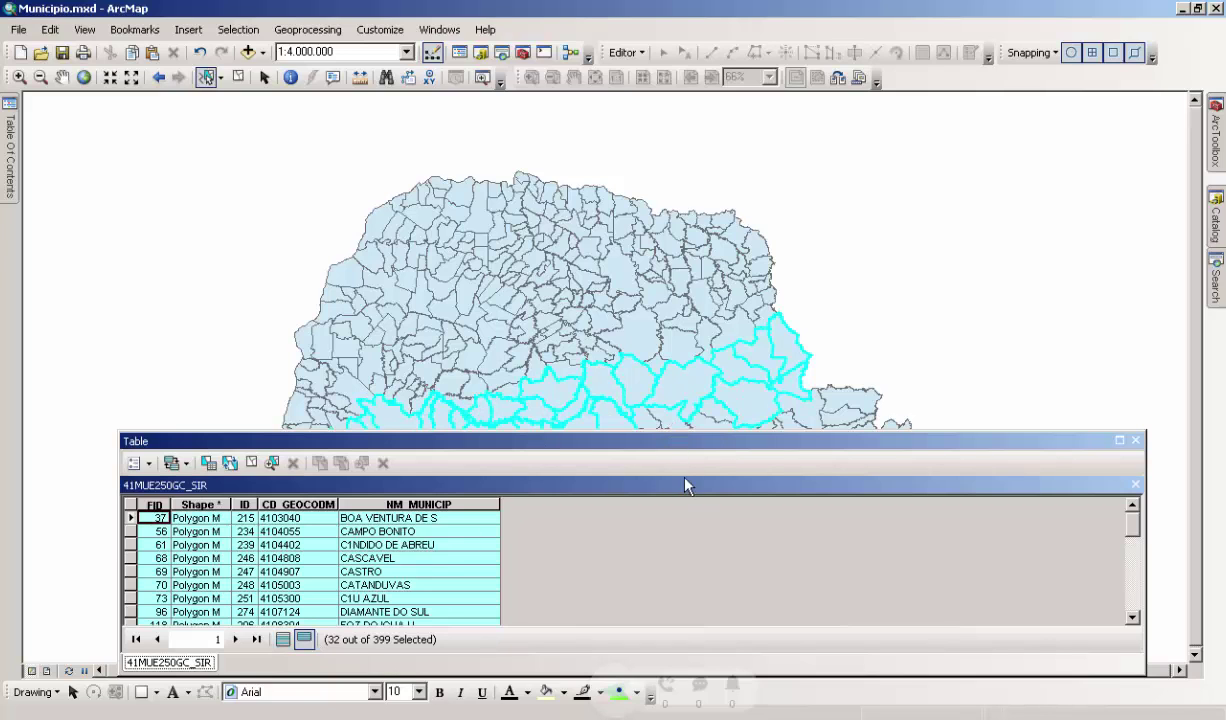
# Reposition the attribute table, review the selected records down to the last one, and close the table.
pyautogui.moveTo(686, 486); pyautogui.dragTo(696, 569)
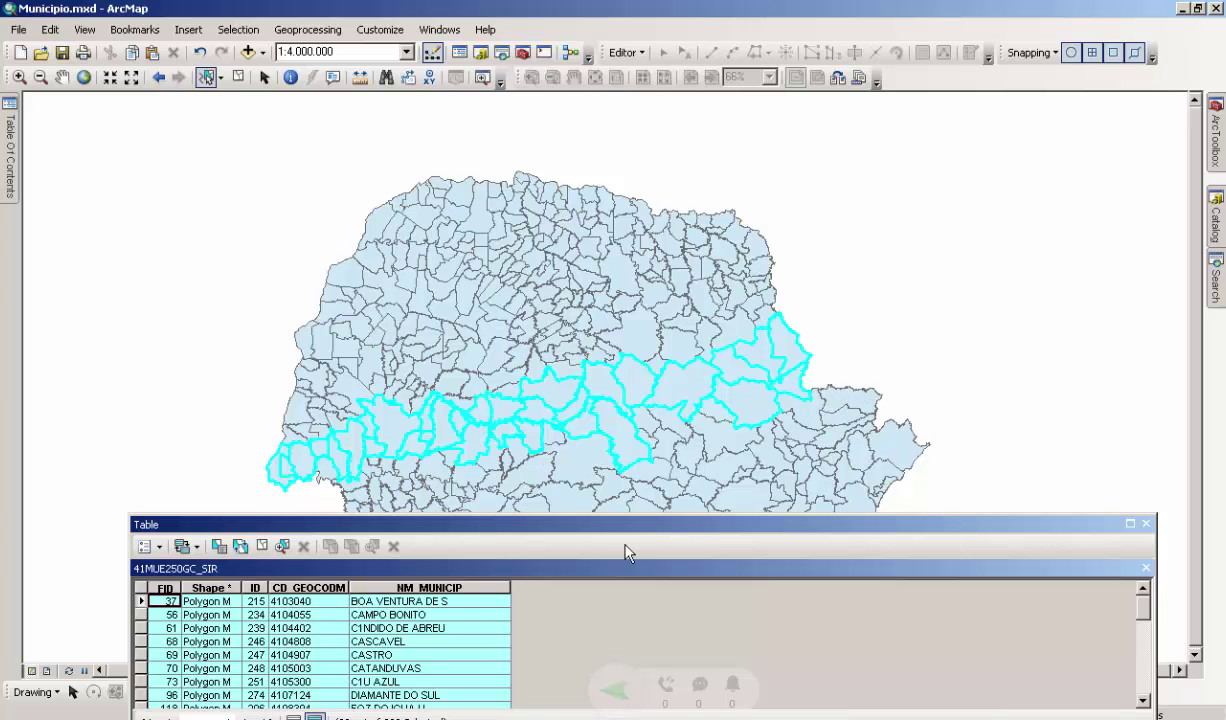
pyautogui.moveTo(630, 538); pyautogui.dragTo(652, 250)
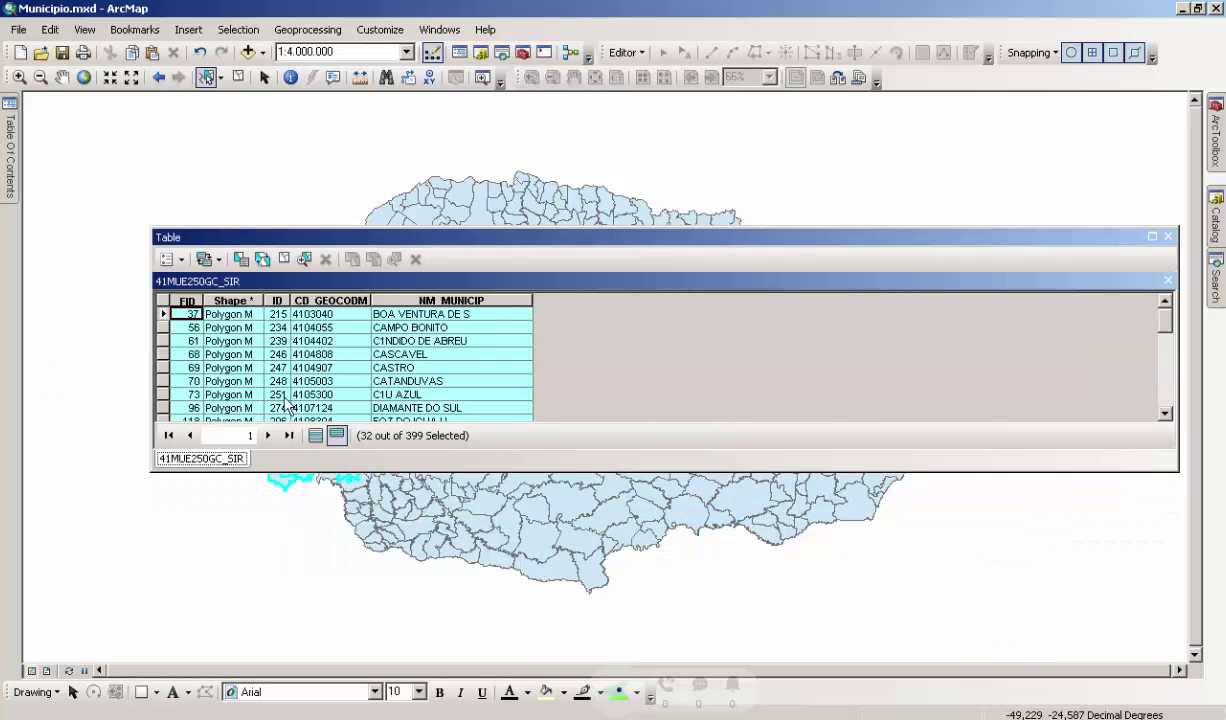
pyautogui.moveTo(1163, 330); pyautogui.dragTo(1122, 276)
pyautogui.click(1166, 400)
pyautogui.moveTo(1165, 345); pyautogui.dragTo(1175, 440)
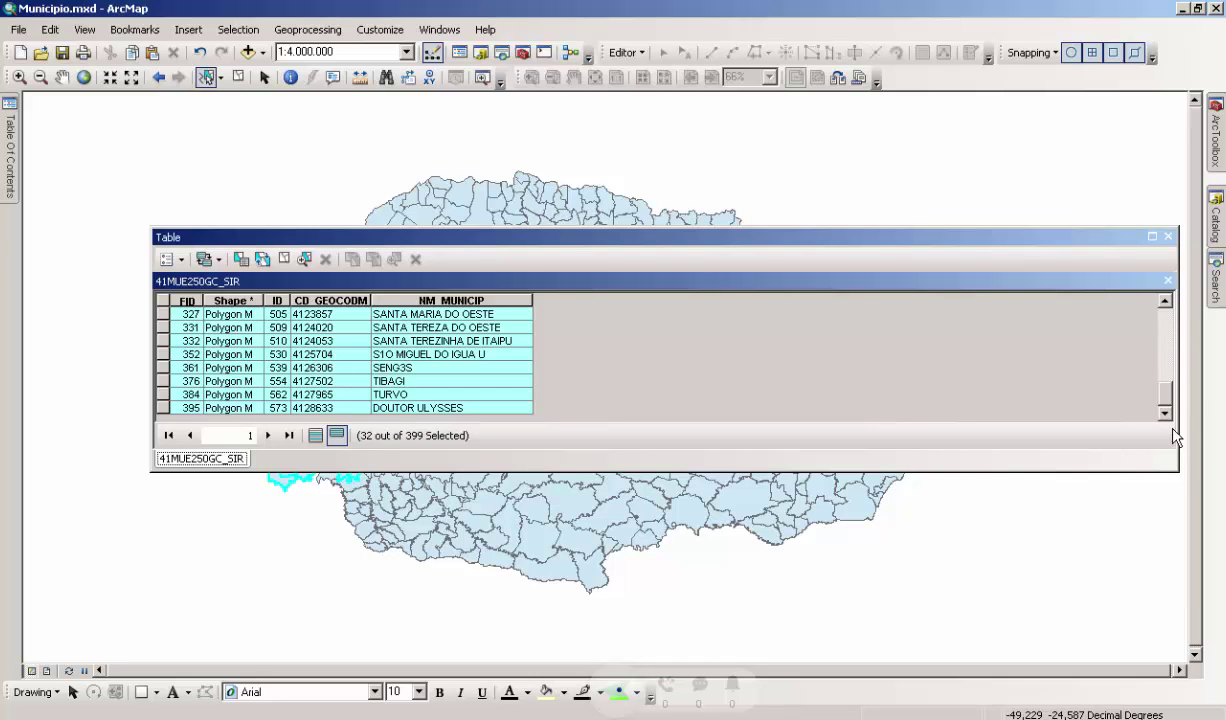
pyautogui.click(1167, 237)
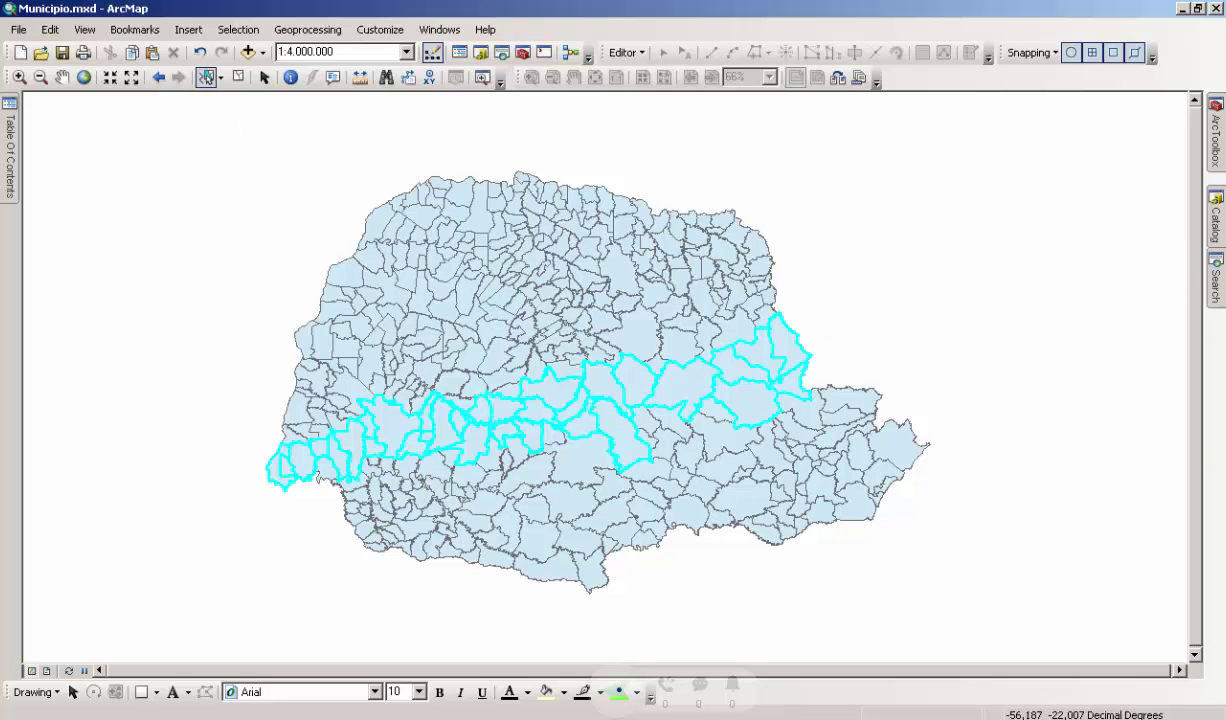
# Reopen the 41MUE250GC_SIR attribute table below the selected features, clear the selection, and show all records.
pyautogui.moveTo(5, 140)
pyautogui.rightClick(124, 162)
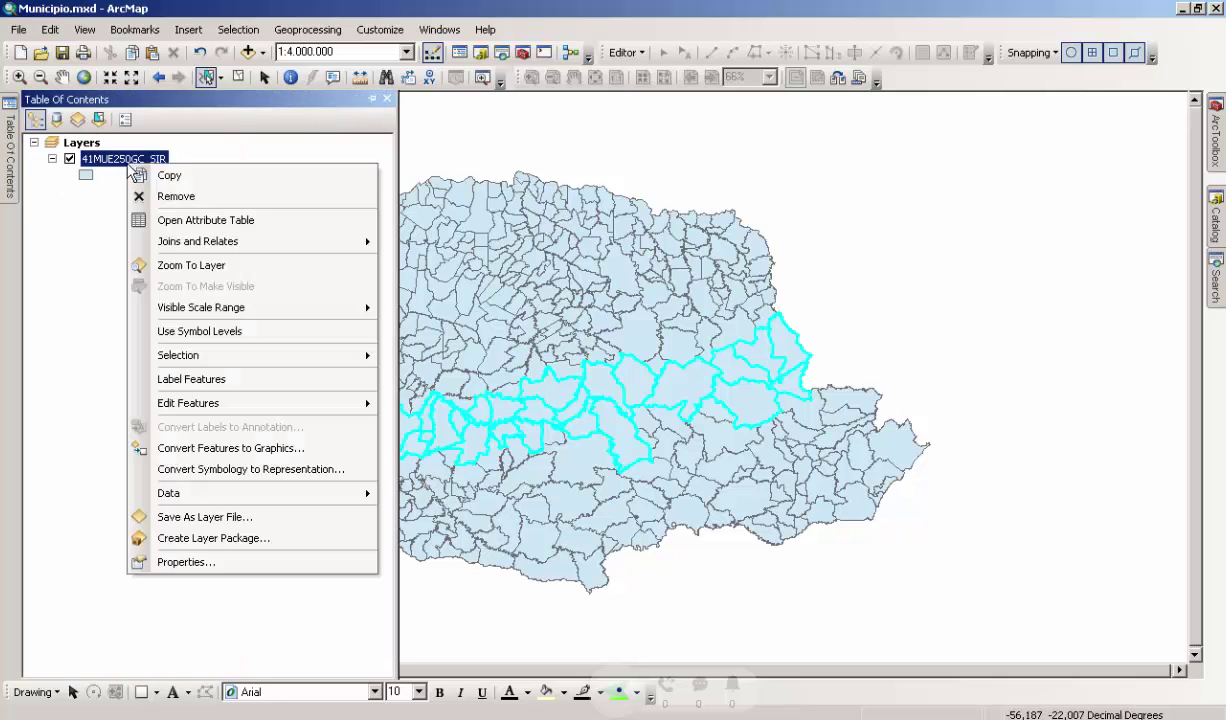
pyautogui.click(180, 220)
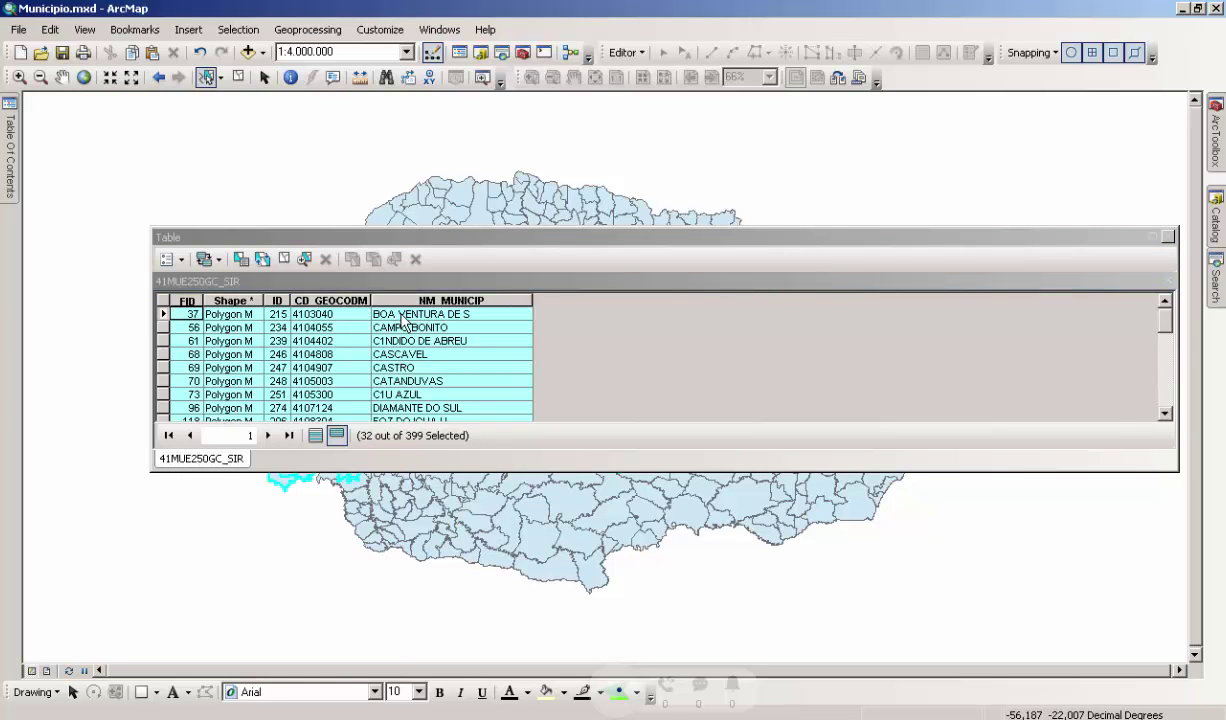
pyautogui.moveTo(518, 238); pyautogui.dragTo(455, 333)
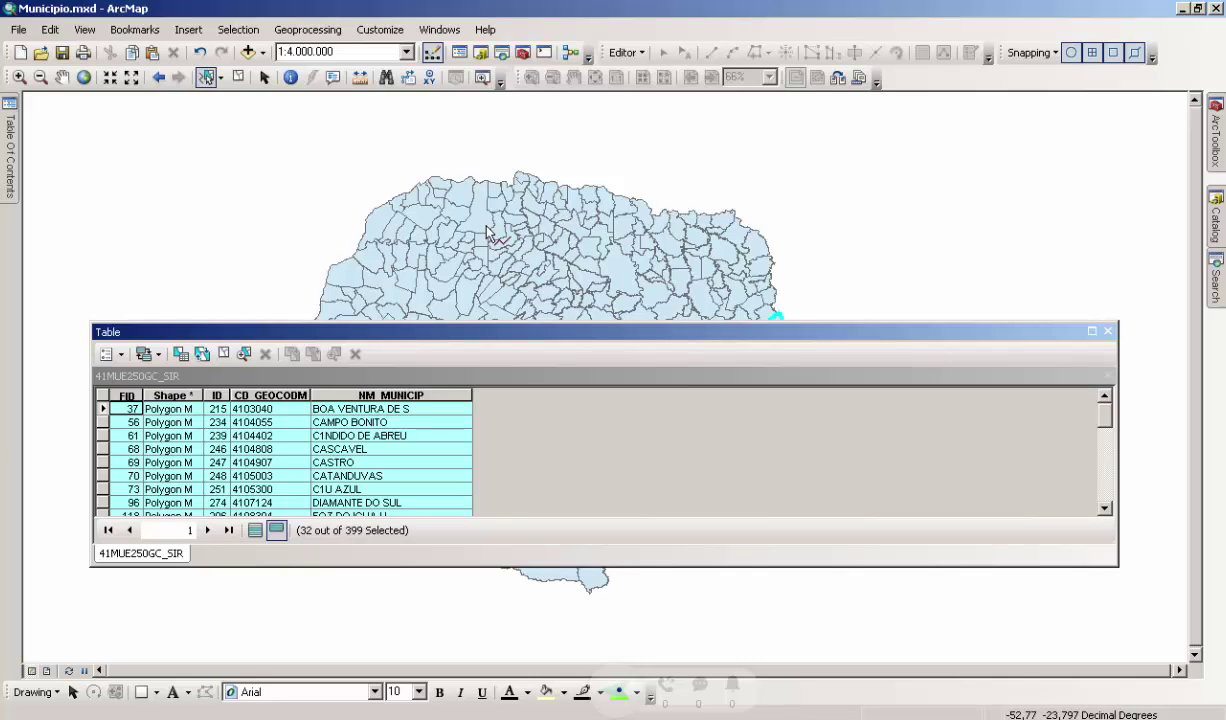
pyautogui.moveTo(595, 331); pyautogui.dragTo(651, 436)
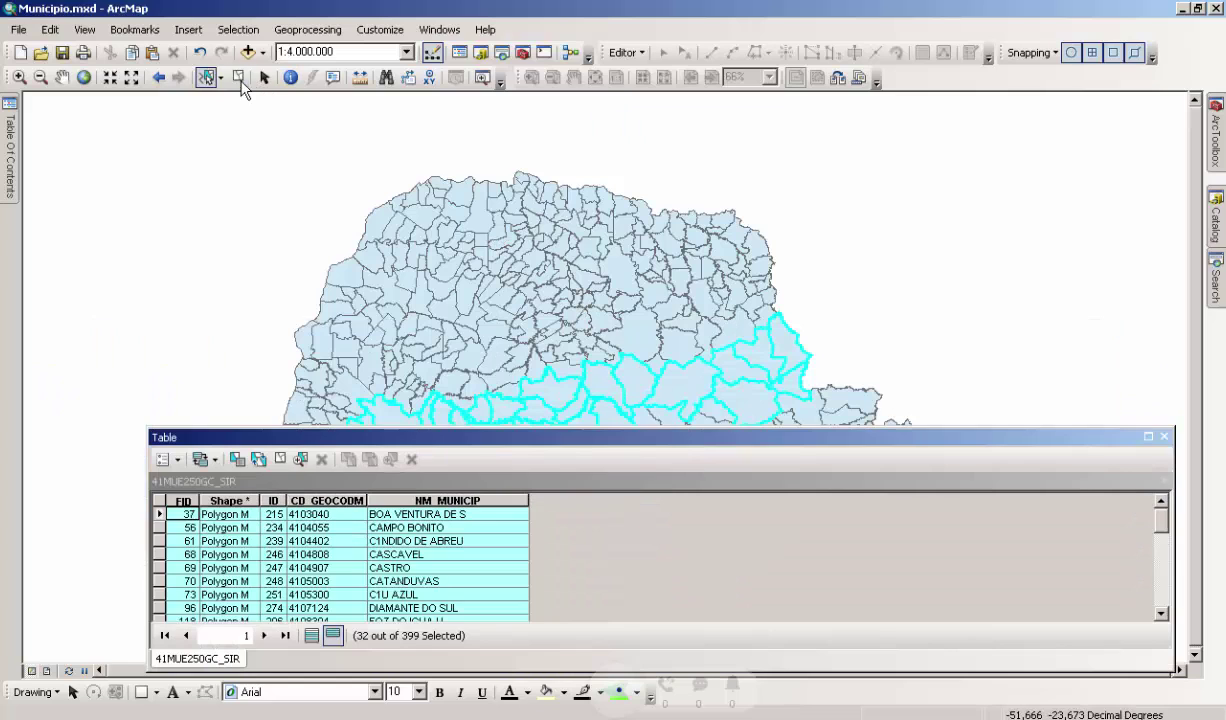
pyautogui.click(239, 77)
pyautogui.click(311, 635)
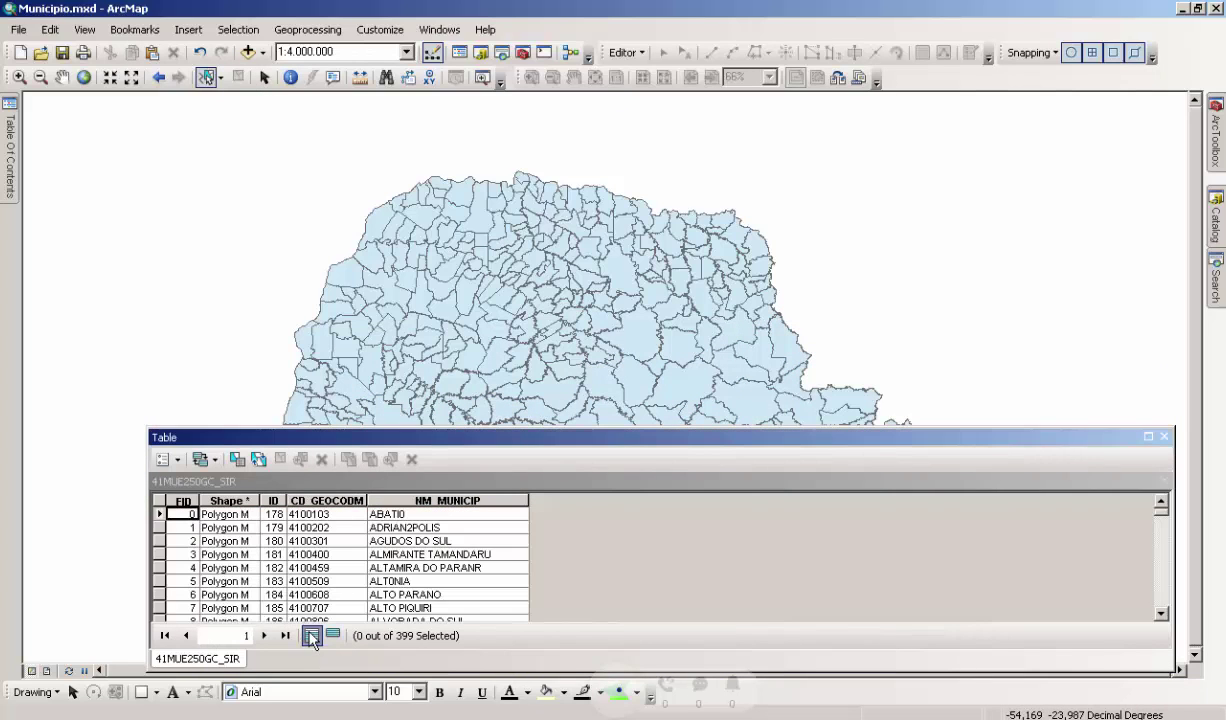
# Locate municipalities on the map by selecting the ALMIRANTE TAMANDARU and ADRIAN2POLIS records in turn, and close the table.
pyautogui.click(158, 554)
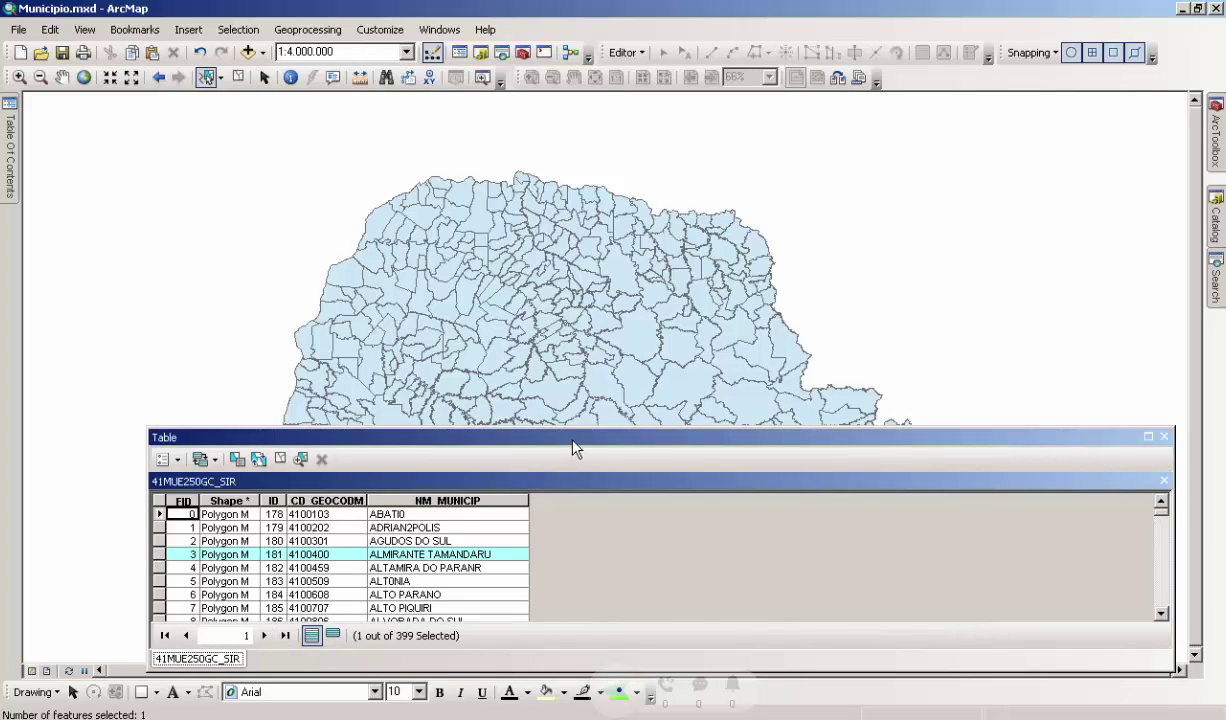
pyautogui.moveTo(577, 440); pyautogui.dragTo(613, 583)
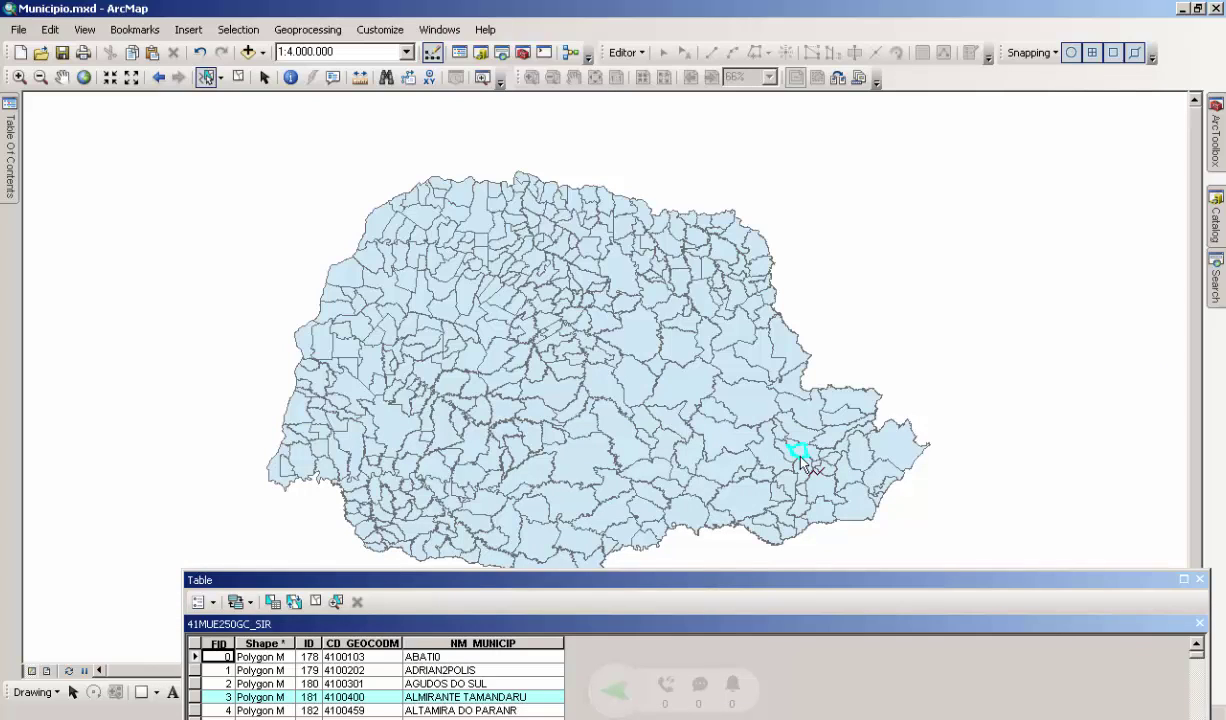
pyautogui.click(196, 670)
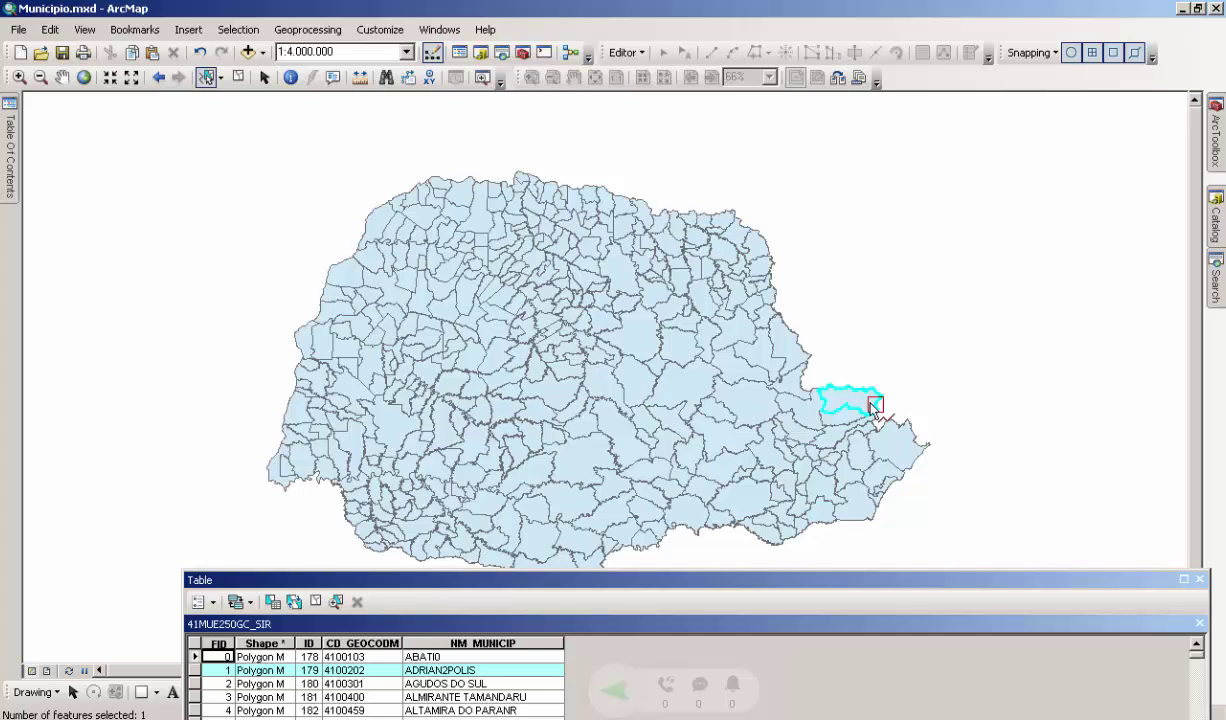
pyautogui.moveTo(770, 581); pyautogui.dragTo(702, 354)
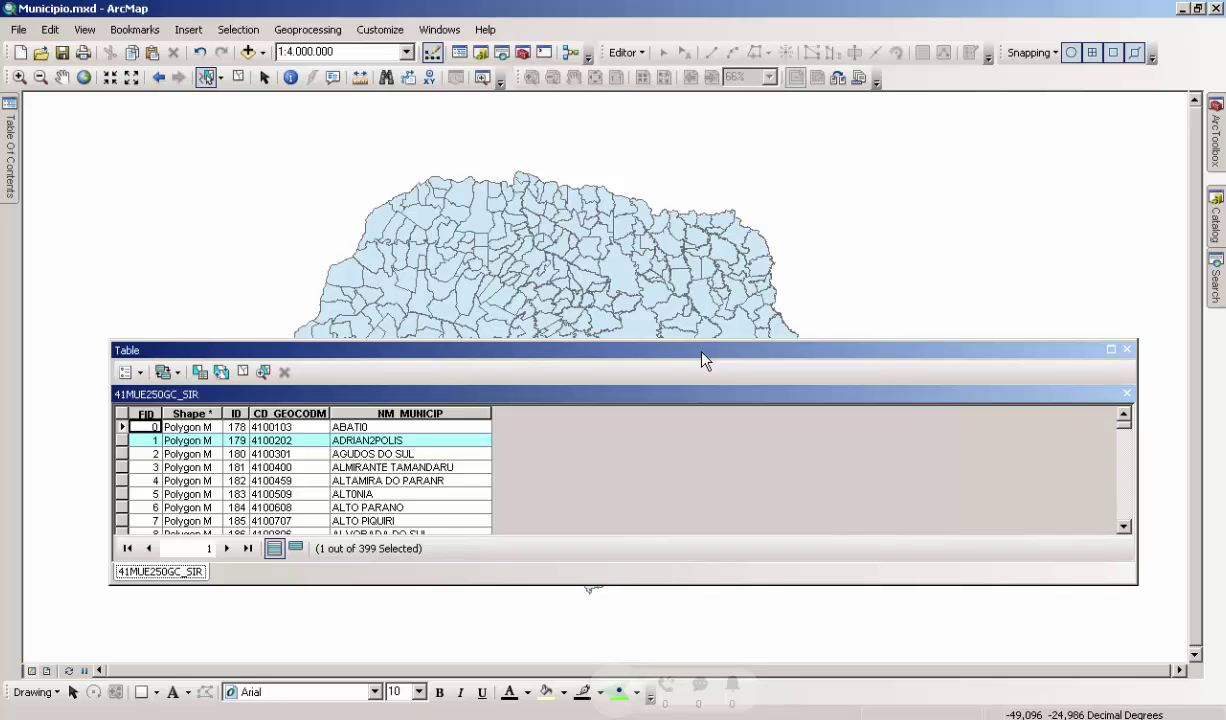
pyautogui.click(1127, 349)
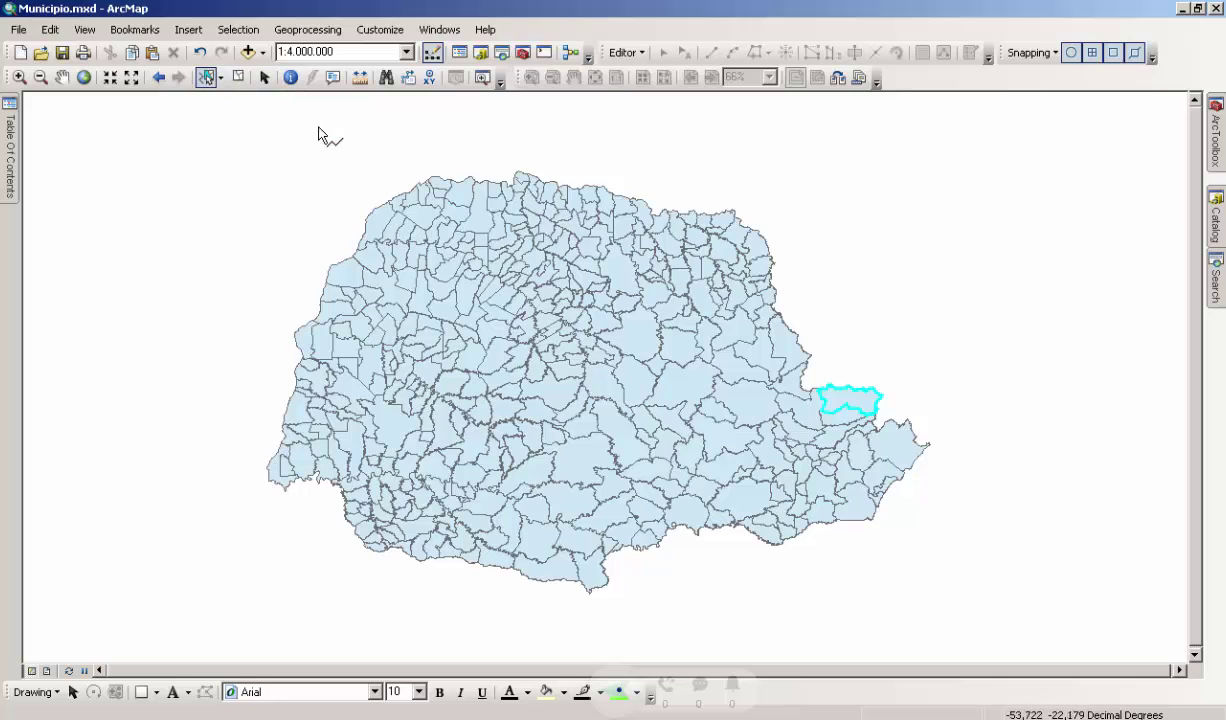
# Clear the selection, identify the RIBEIR2O CLARO municipality in the northeast, and examine its CD_GEOCODM and NM_MUNICIP fields.
pyautogui.click(242, 82)
pyautogui.click(292, 79)
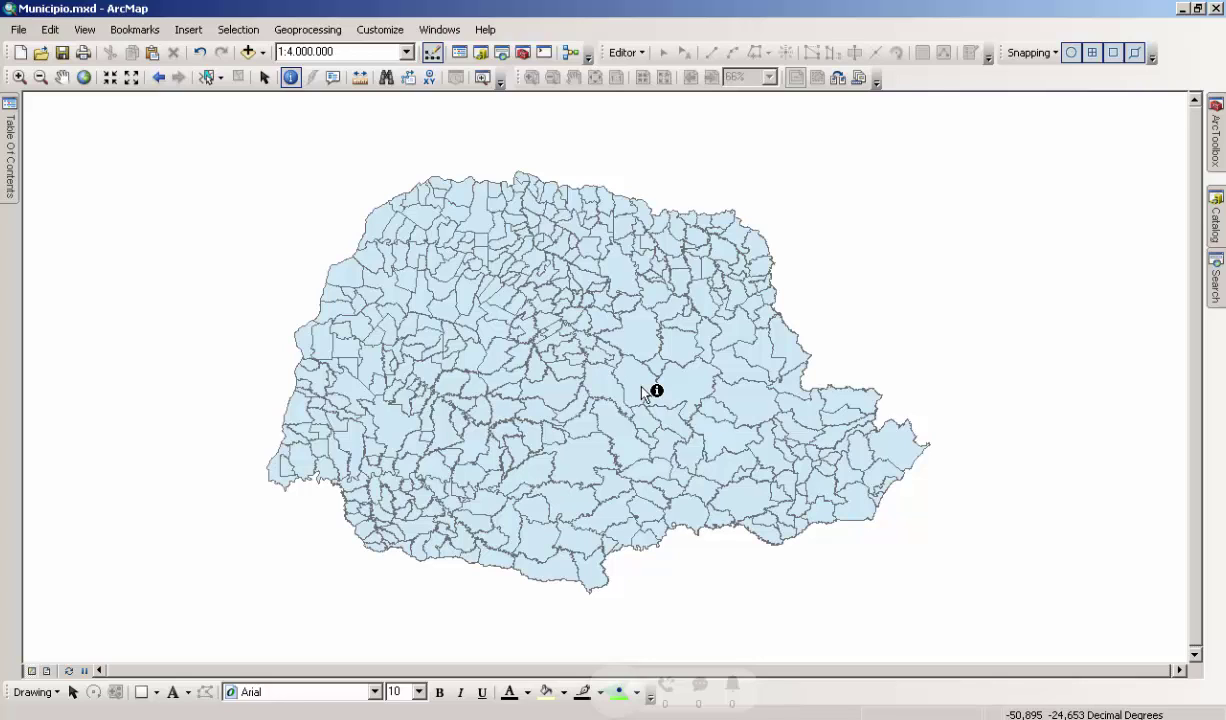
pyautogui.click(757, 246)
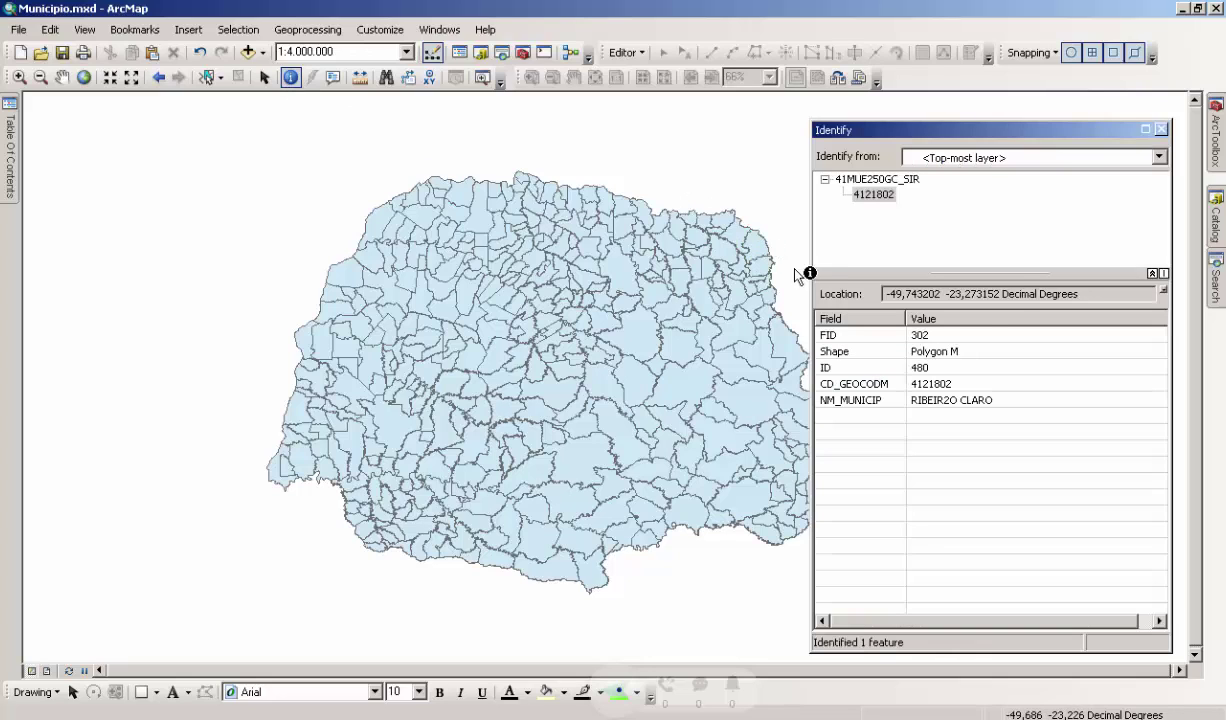
pyautogui.click(950, 386)
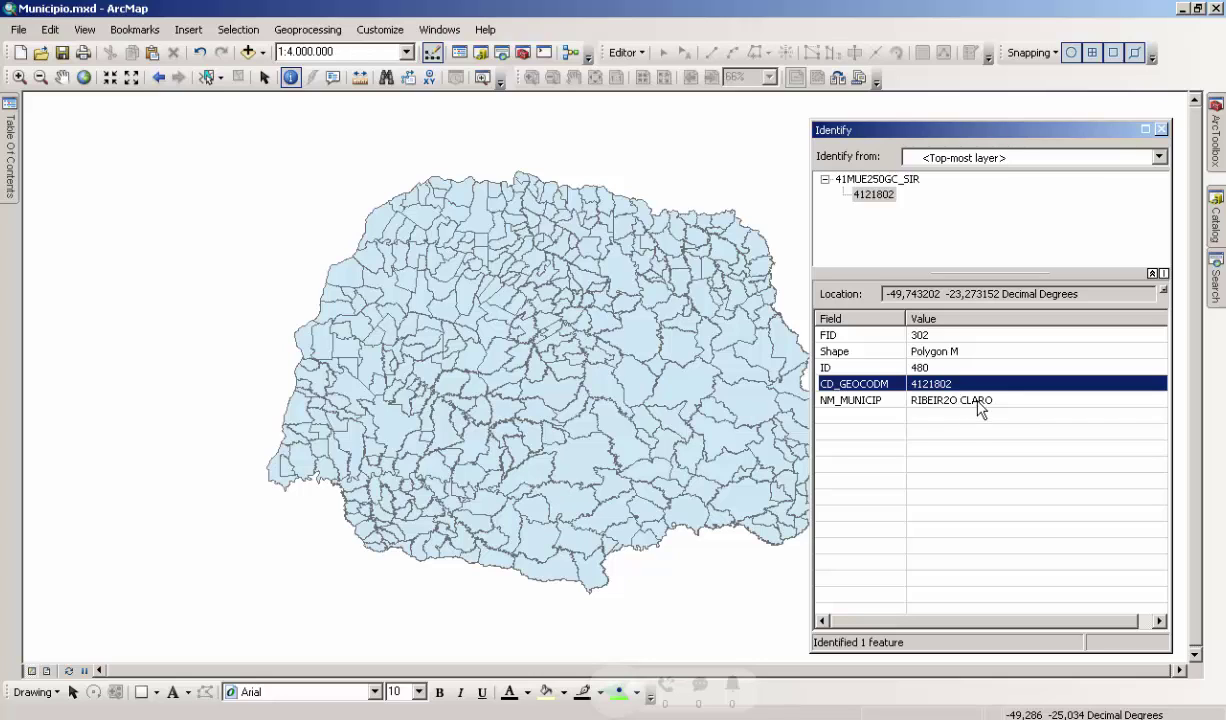
pyautogui.click(940, 400)
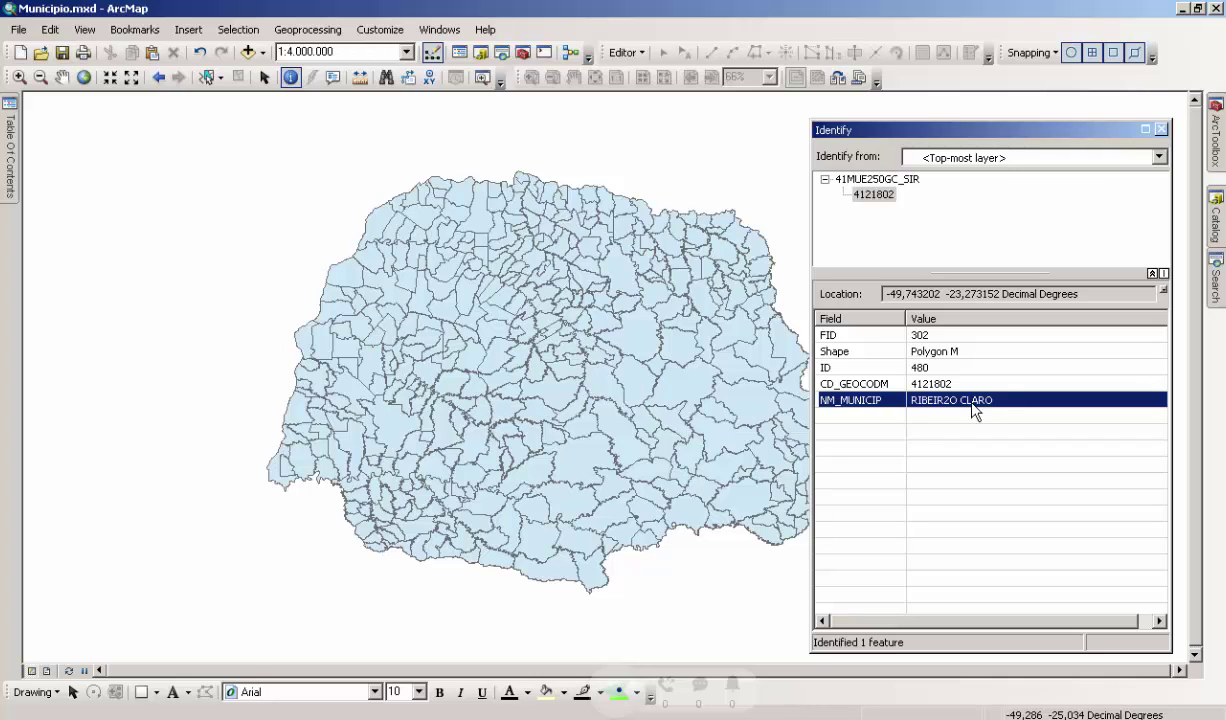
pyautogui.click(1161, 130)
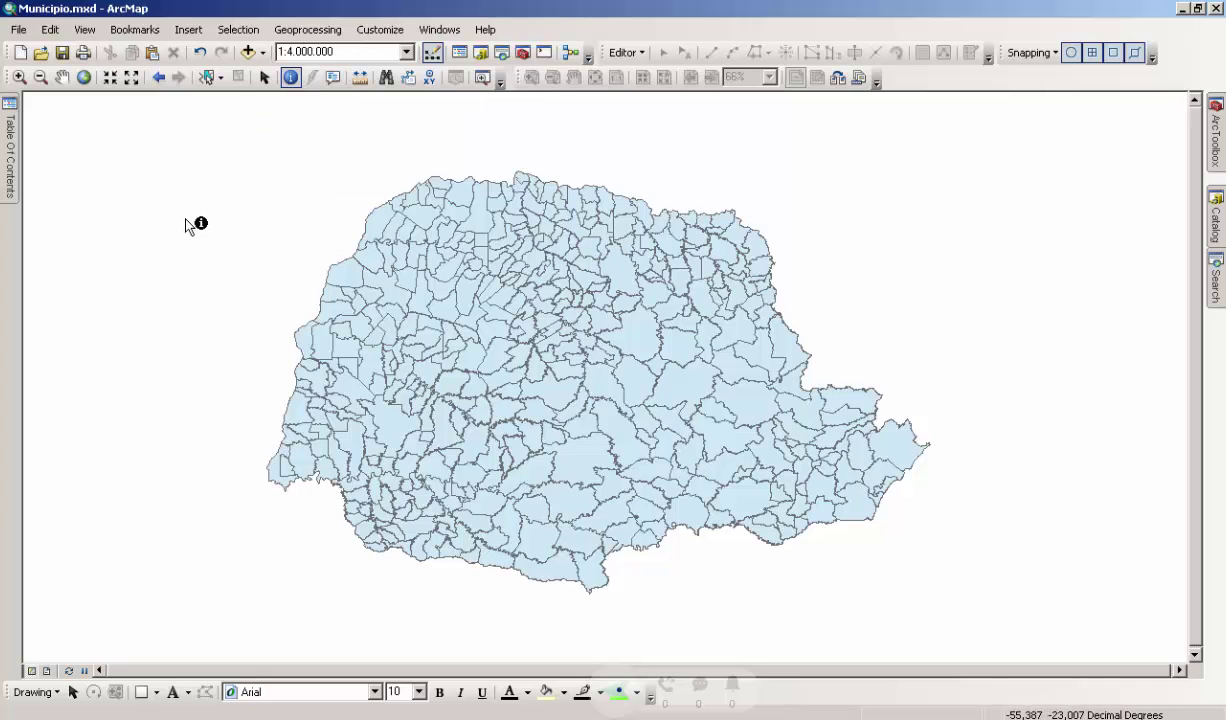
pyautogui.click(221, 79)
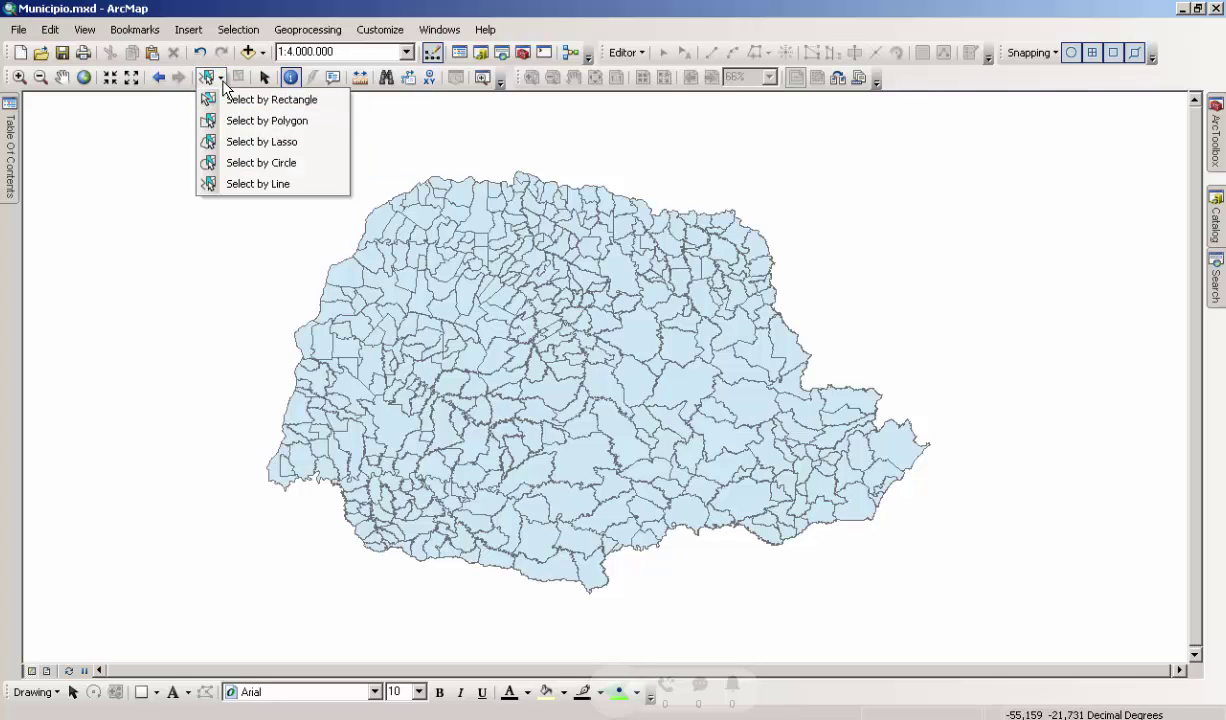
pyautogui.click(213, 77)
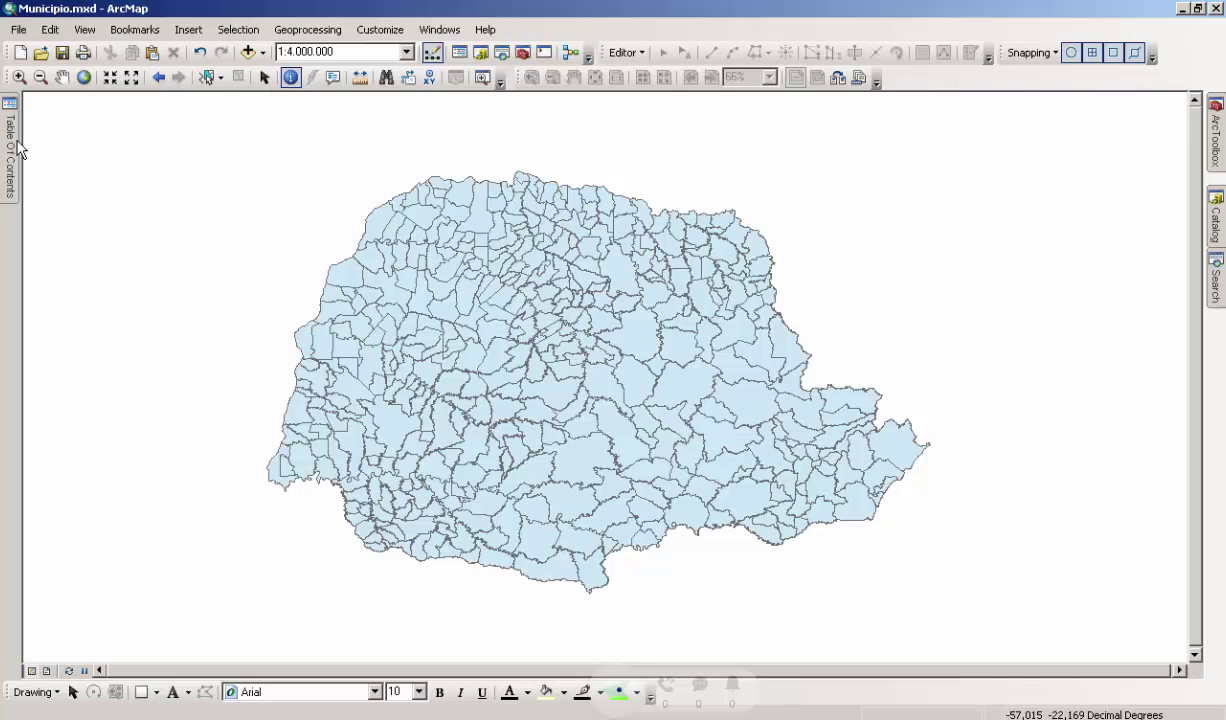
pyautogui.moveTo(12, 140)
pyautogui.rightClick(147, 160)
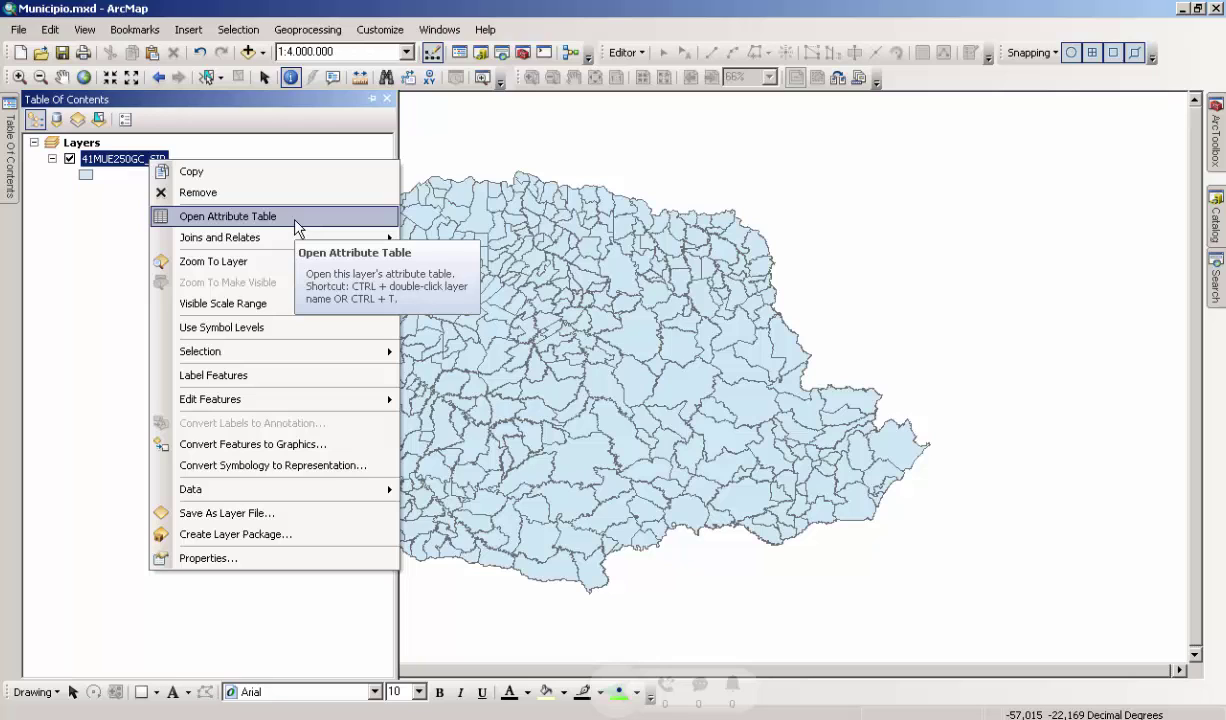
pyautogui.click(829, 210)
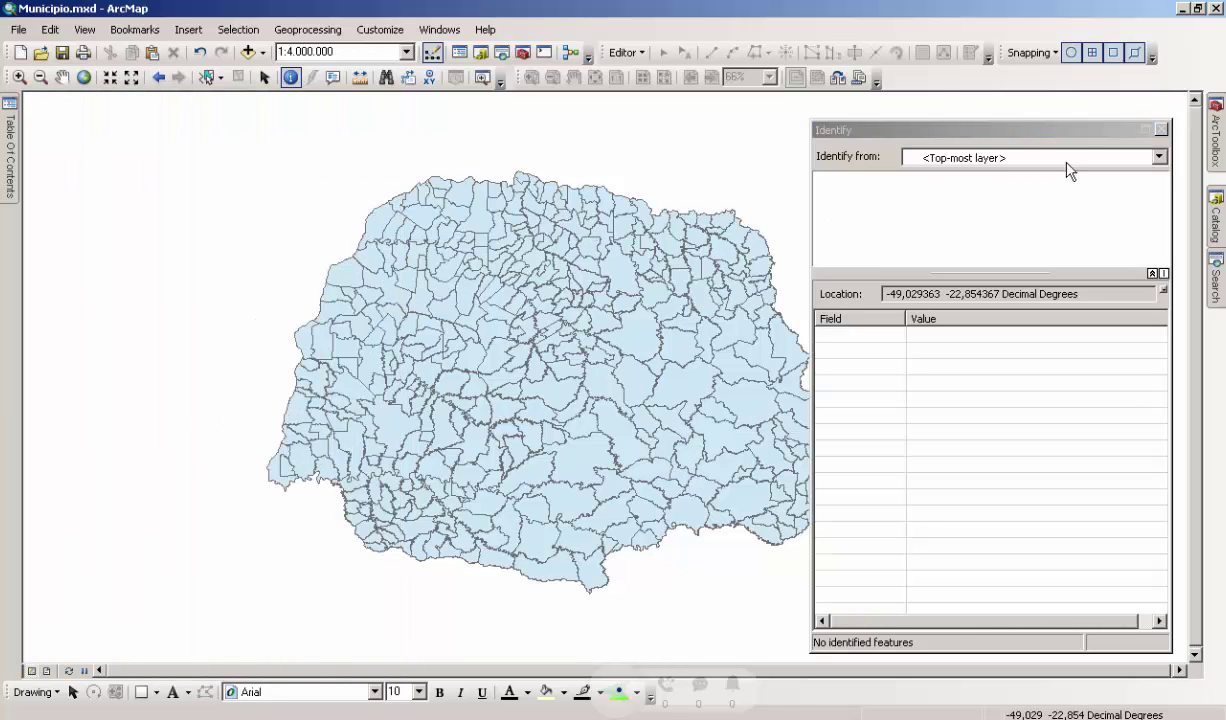
pyautogui.click(1160, 130)
# Show the labelled municipalities at full extent, and zoom in to a scale of 1:2.500.000.
pyautogui.click(84, 78)
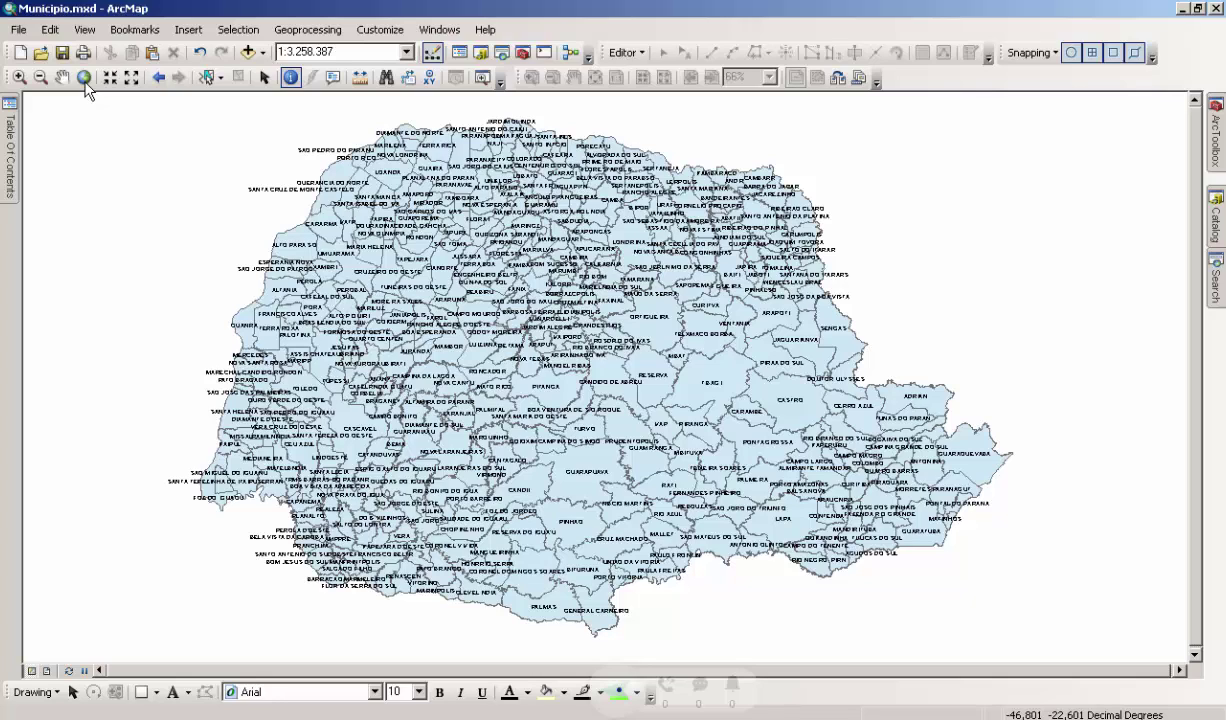
pyautogui.click(19, 78)
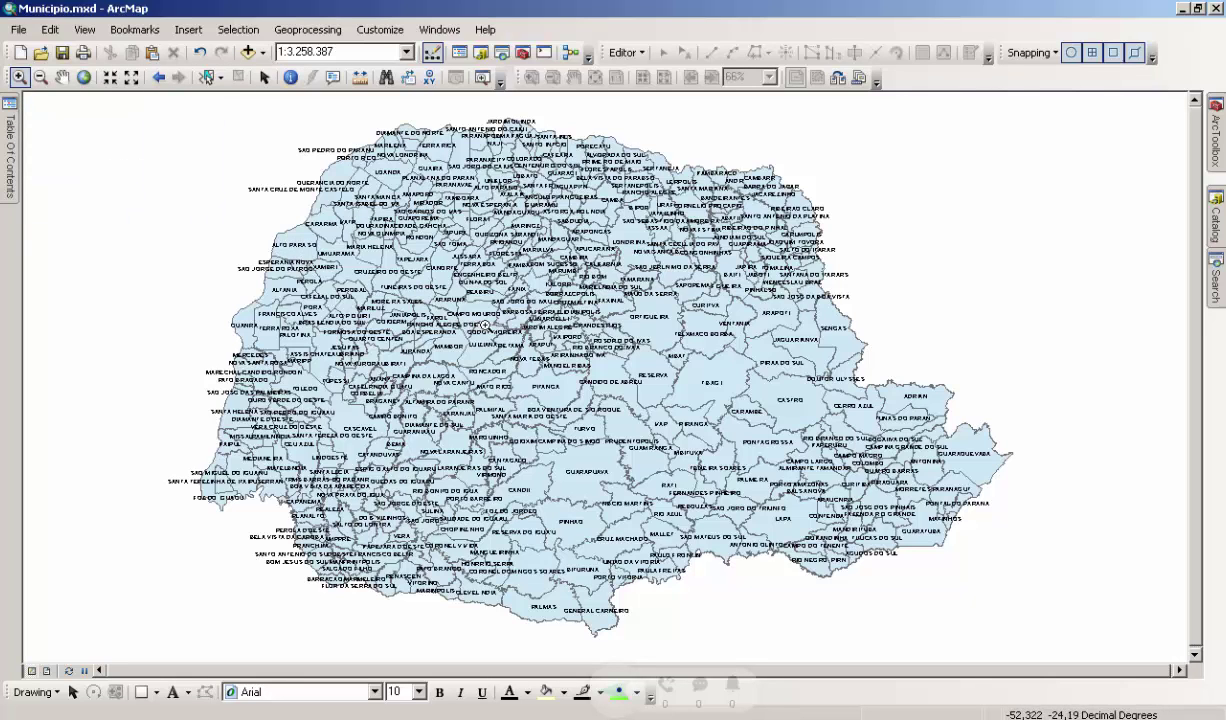
pyautogui.scroll(1, 484, 326)
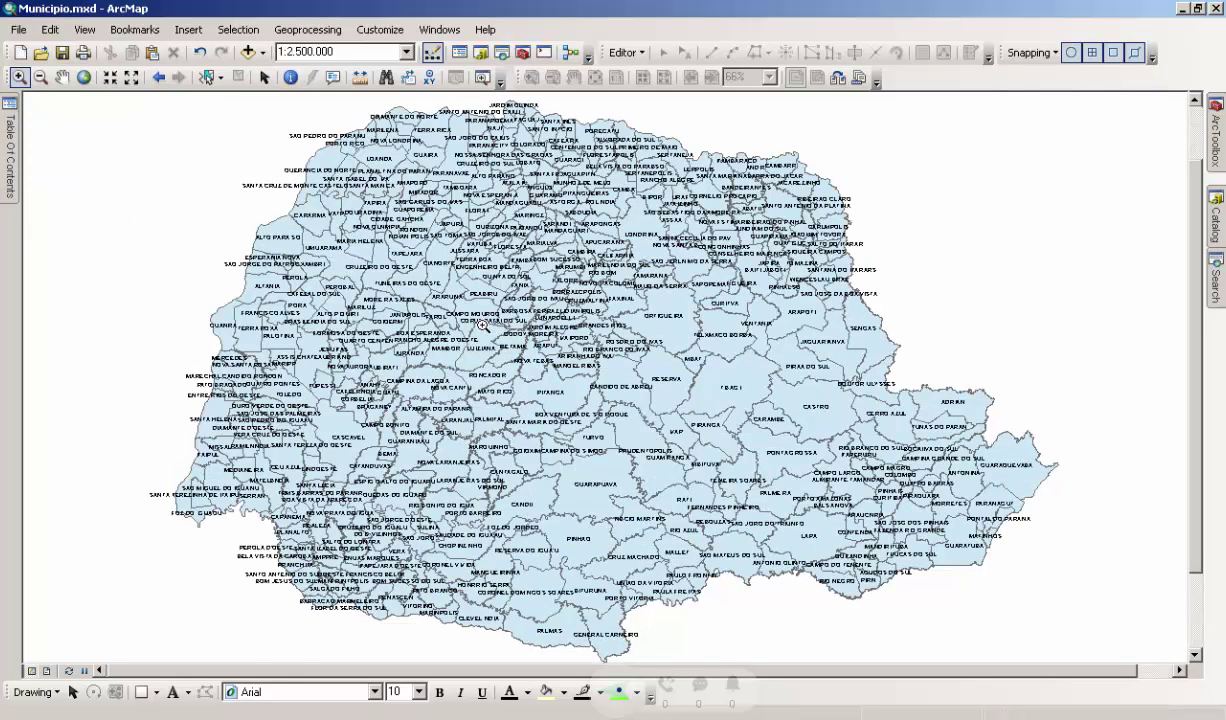
# Zoom in further on the labelled municipalities, and zoom out to a scale of 1:4.000.000.
pyautogui.scroll(1, 484, 326)
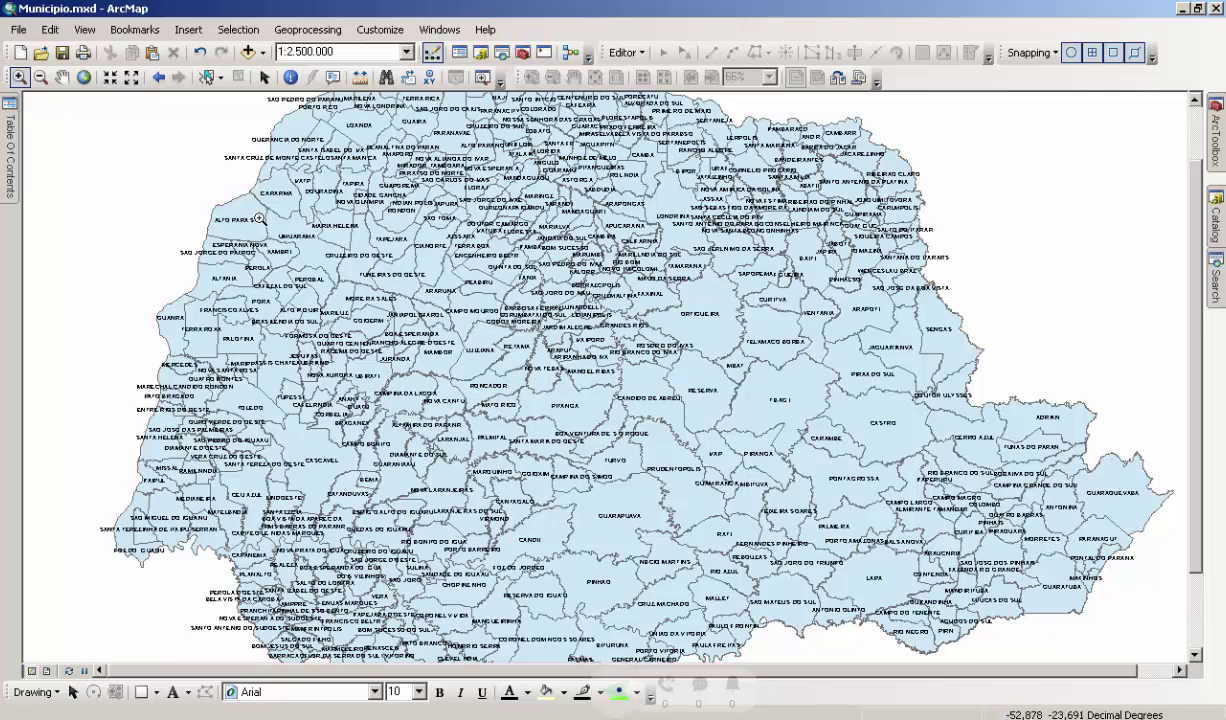
pyautogui.click(40, 77)
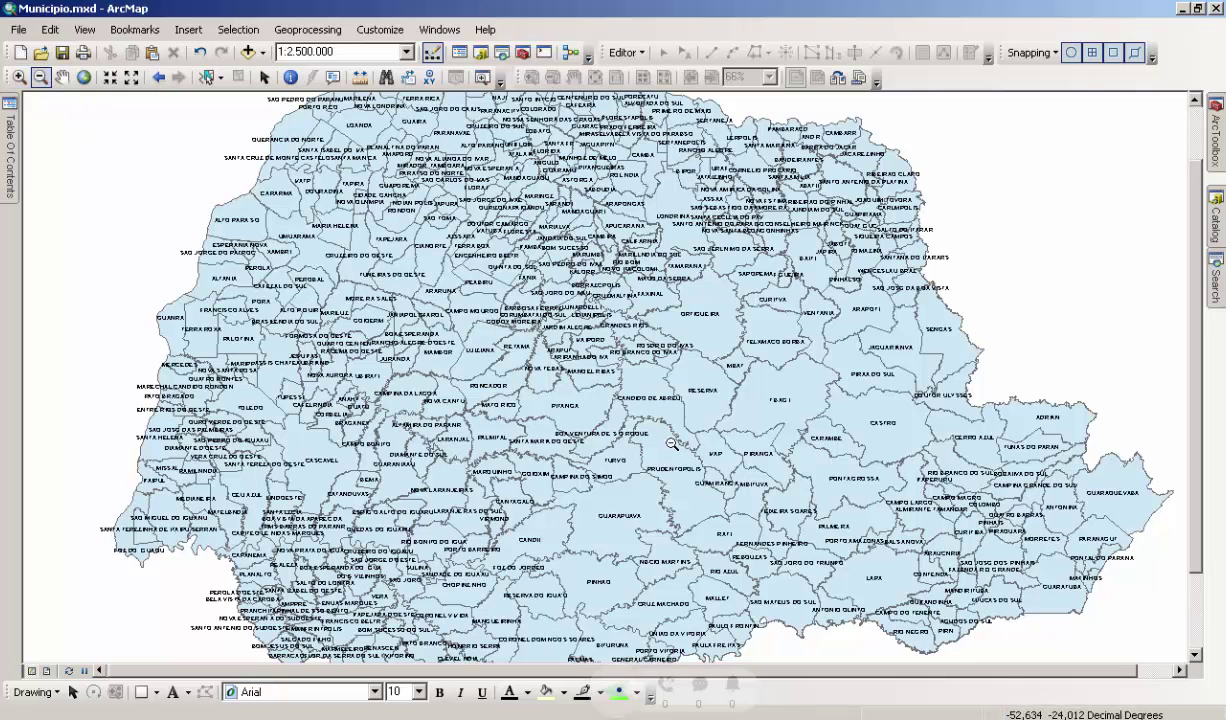
pyautogui.click(729, 471)
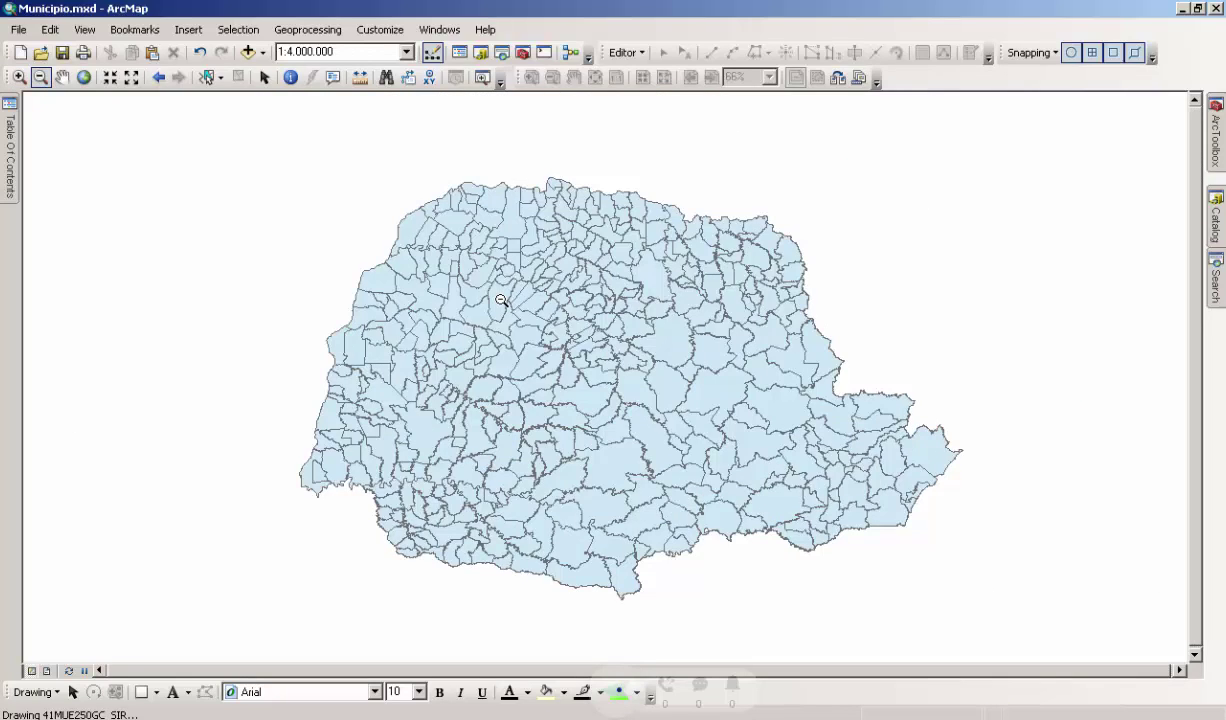
# Examine the municipality labels at scales between 1:2.500.000 and 1:10.000.000, and return the map to full extent.
pyautogui.click(63, 77)
pyautogui.scroll(-2, 622, 366)
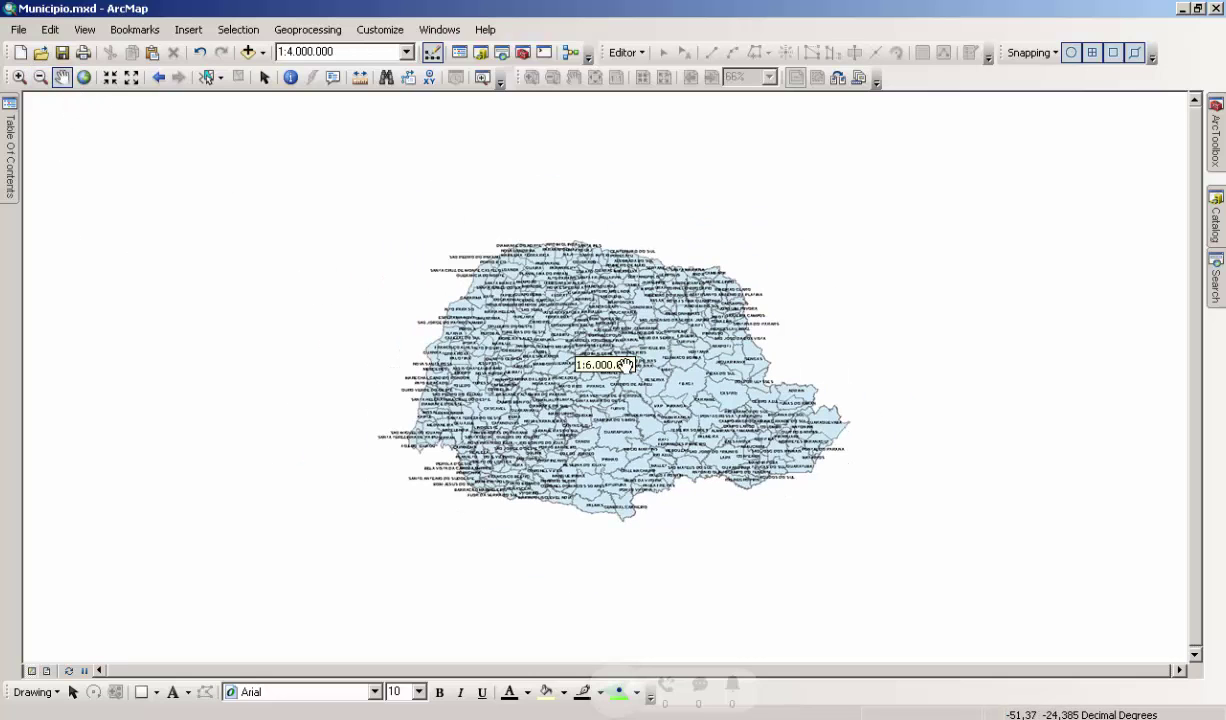
pyautogui.scroll(-1, 603, 368)
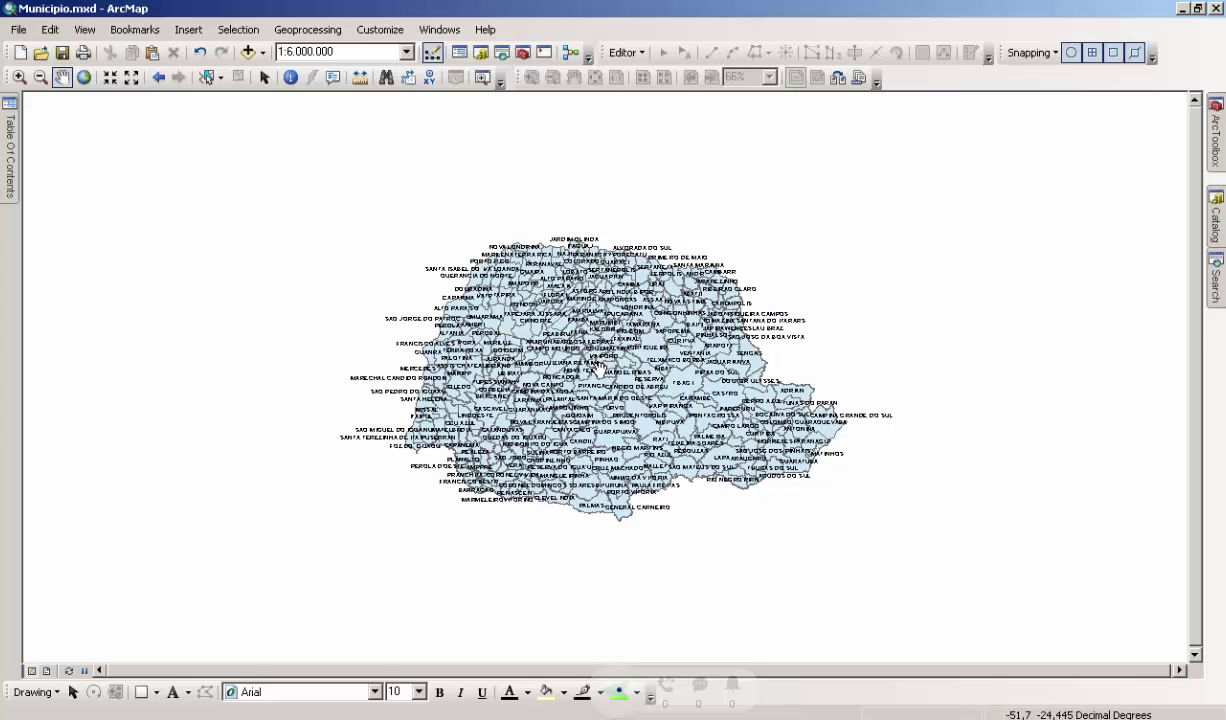
pyautogui.scroll(4, 599, 369)
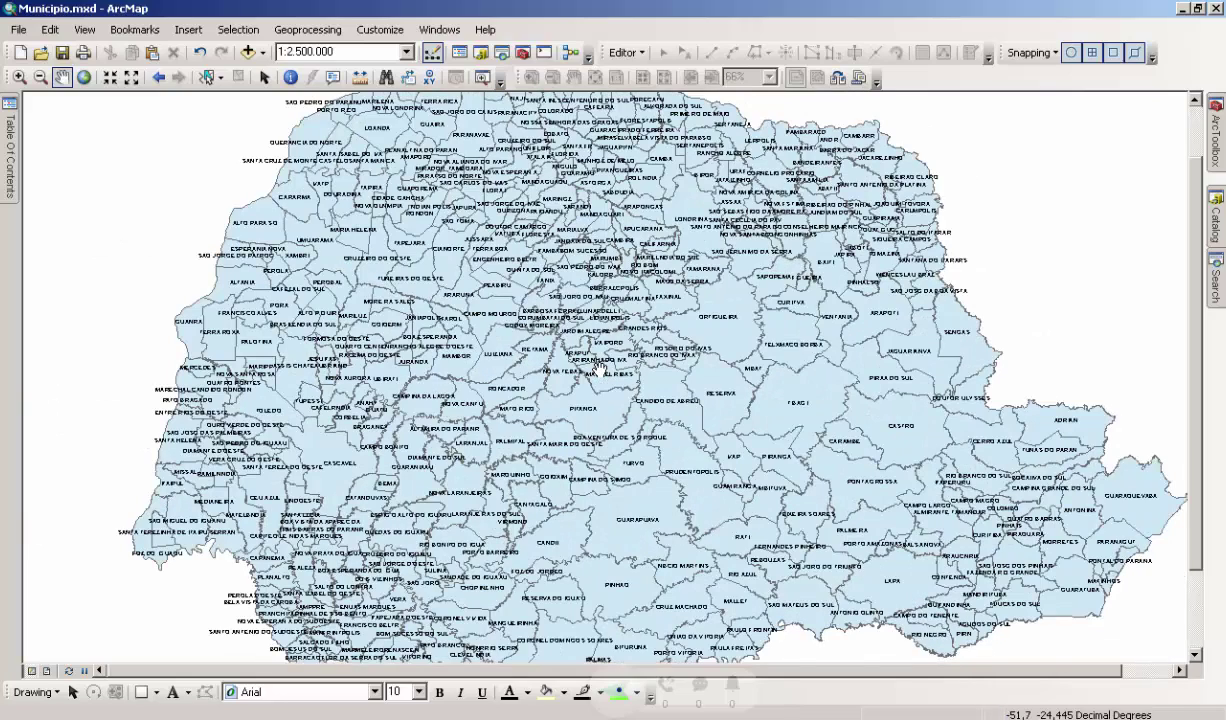
pyautogui.scroll(-5, 597, 367)
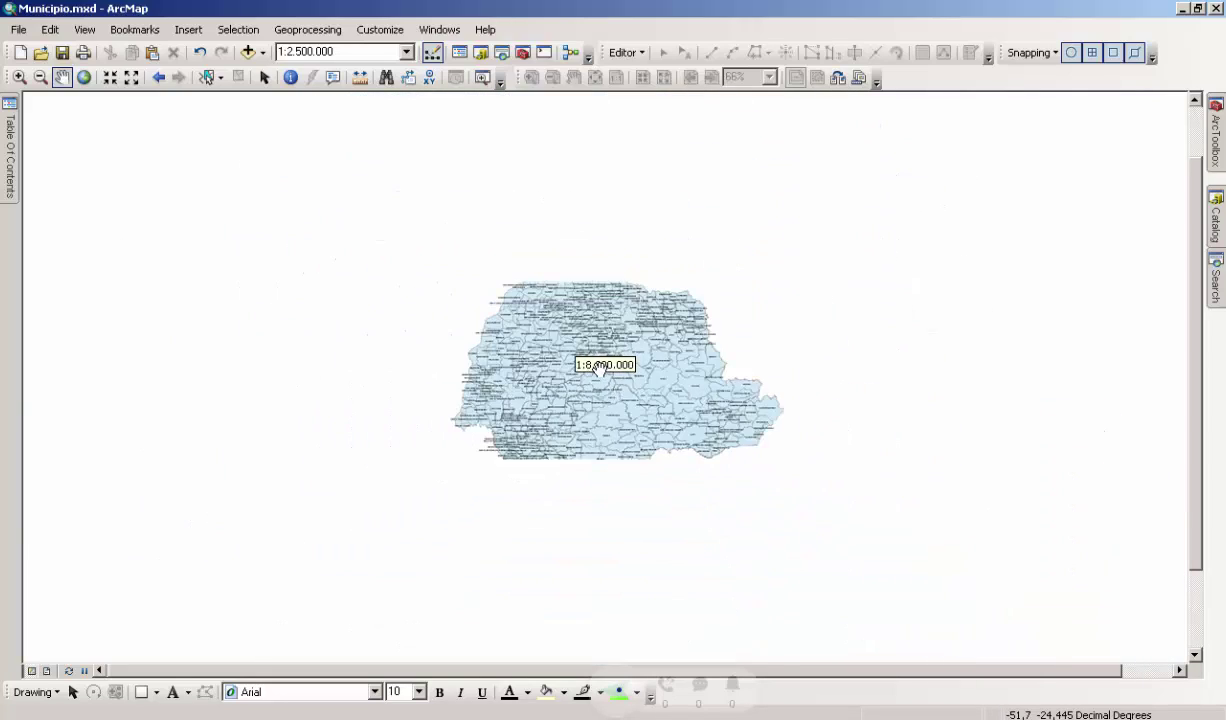
pyautogui.scroll(-1, 597, 367)
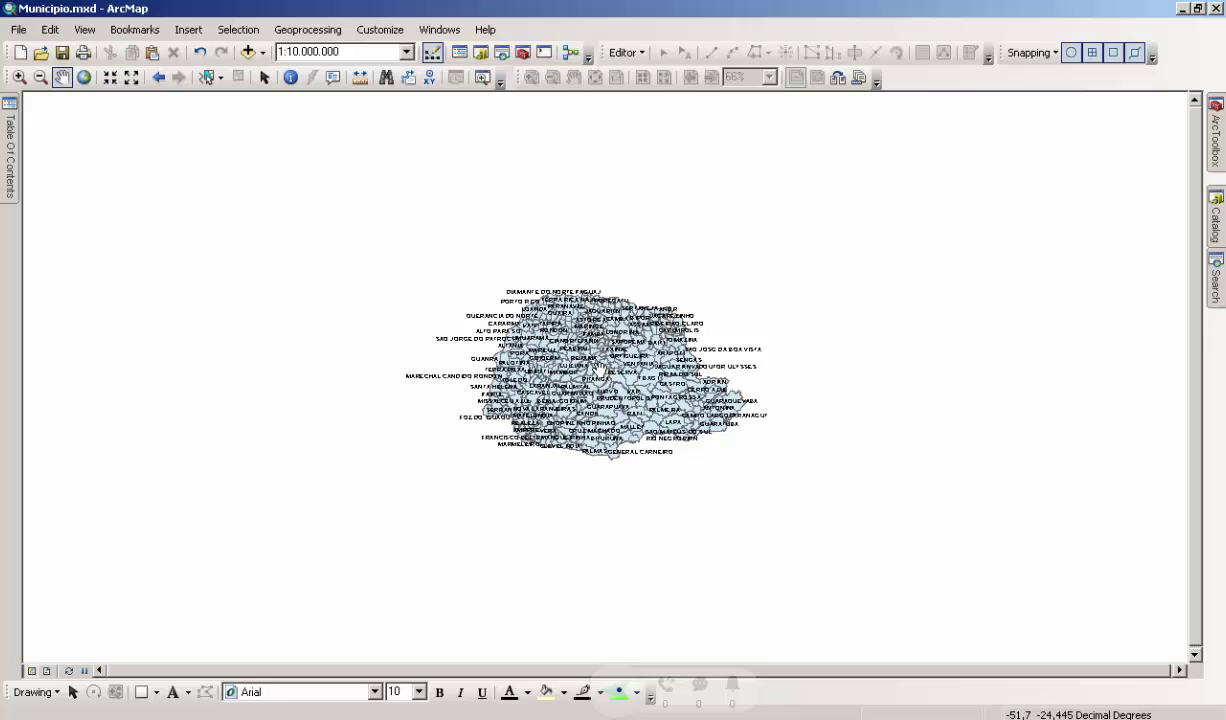
pyautogui.scroll(5, 598, 370)
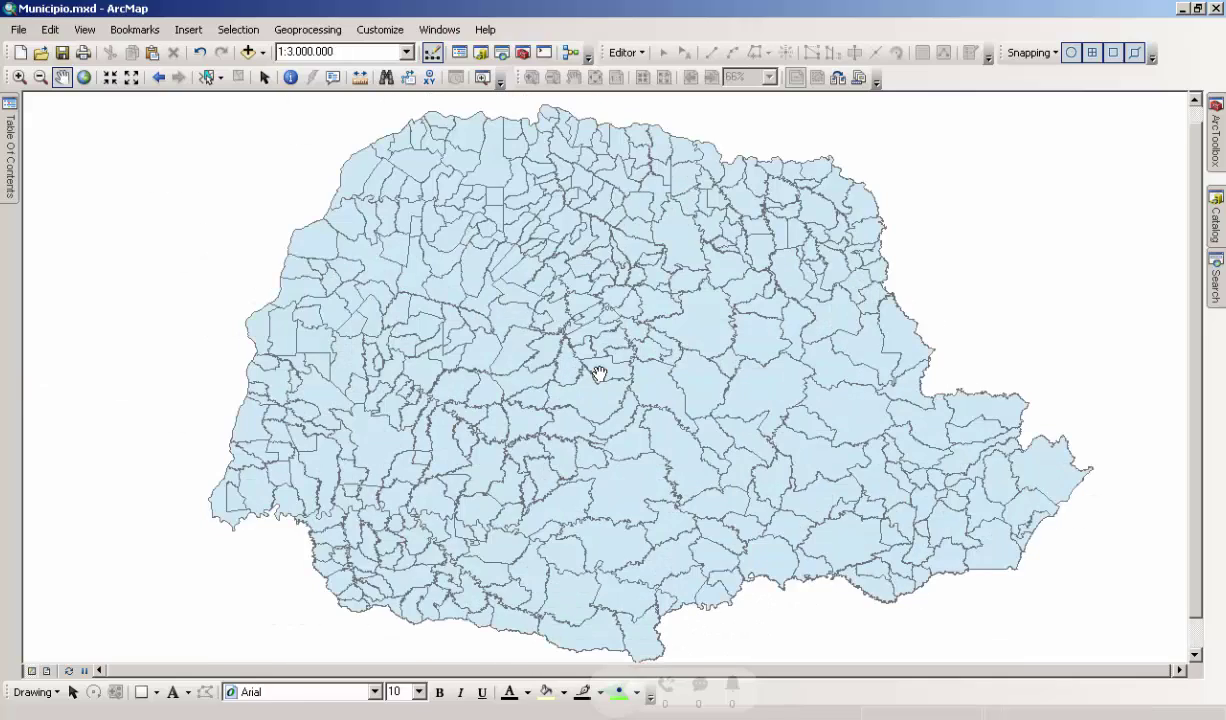
pyautogui.scroll(-1, 598, 372)
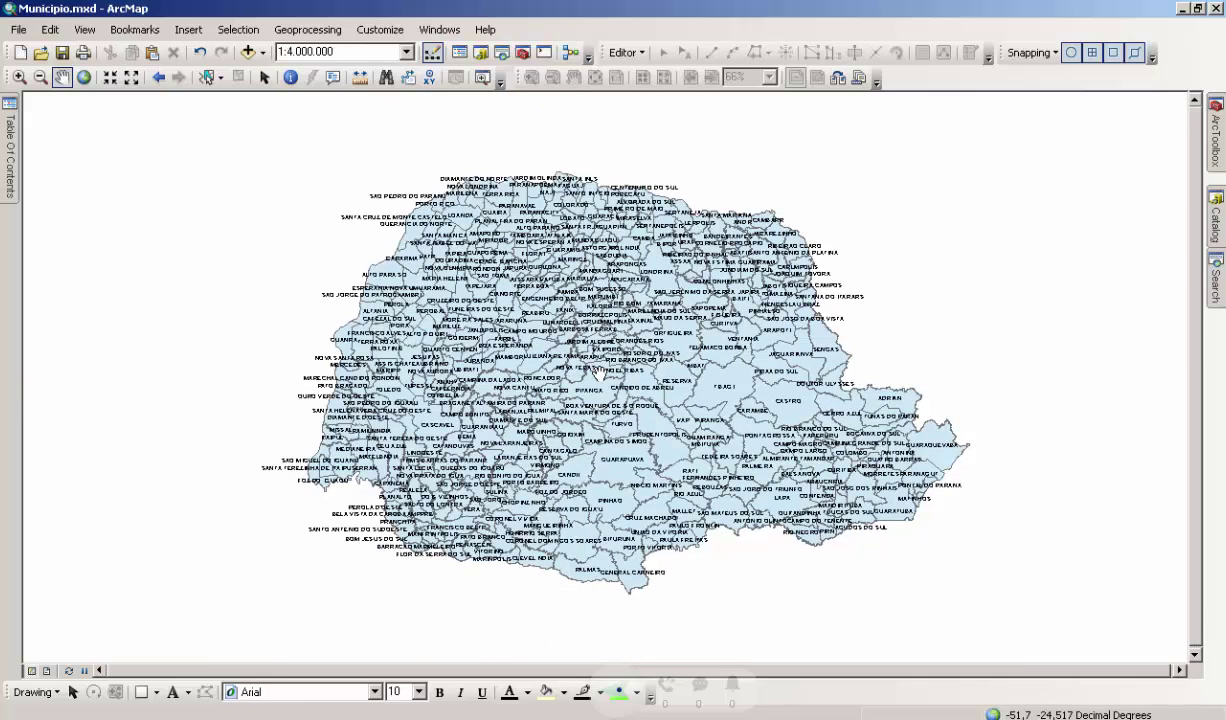
pyautogui.click(86, 80)
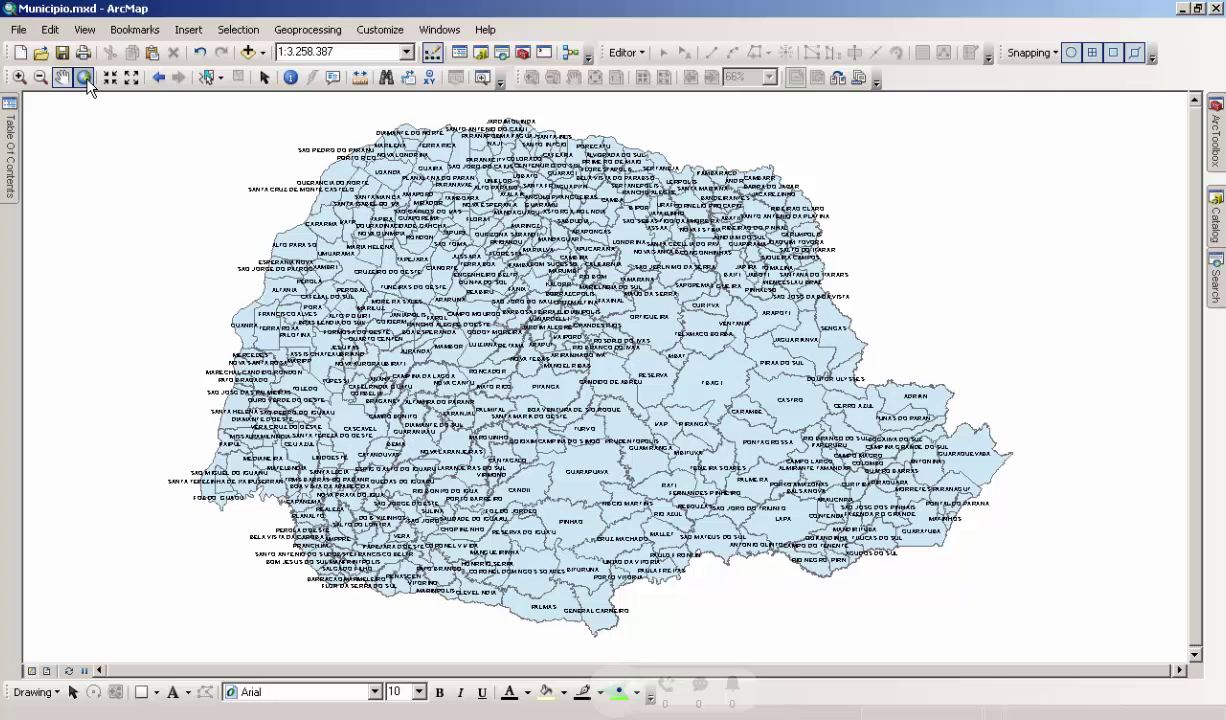
# Zoom in on an area around CAMPO LARGO and CURITIBA in the east, and return to full extent.
pyautogui.click(19, 77)
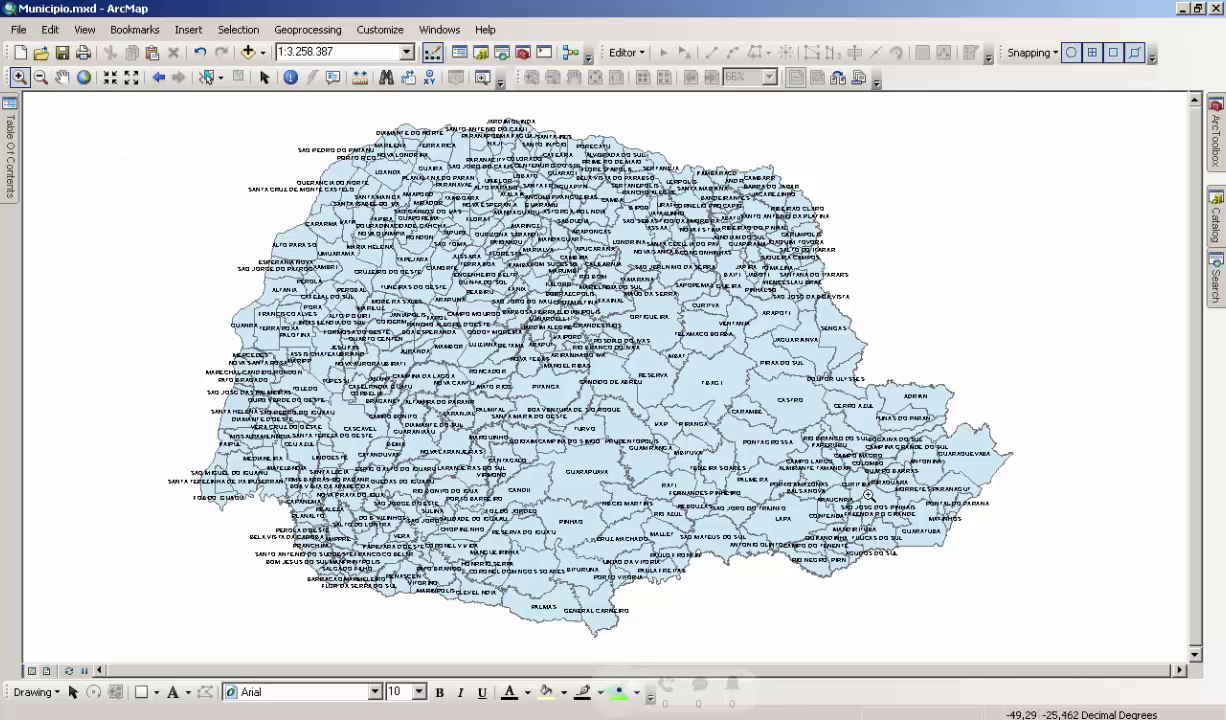
pyautogui.moveTo(712, 416); pyautogui.dragTo(894, 507)
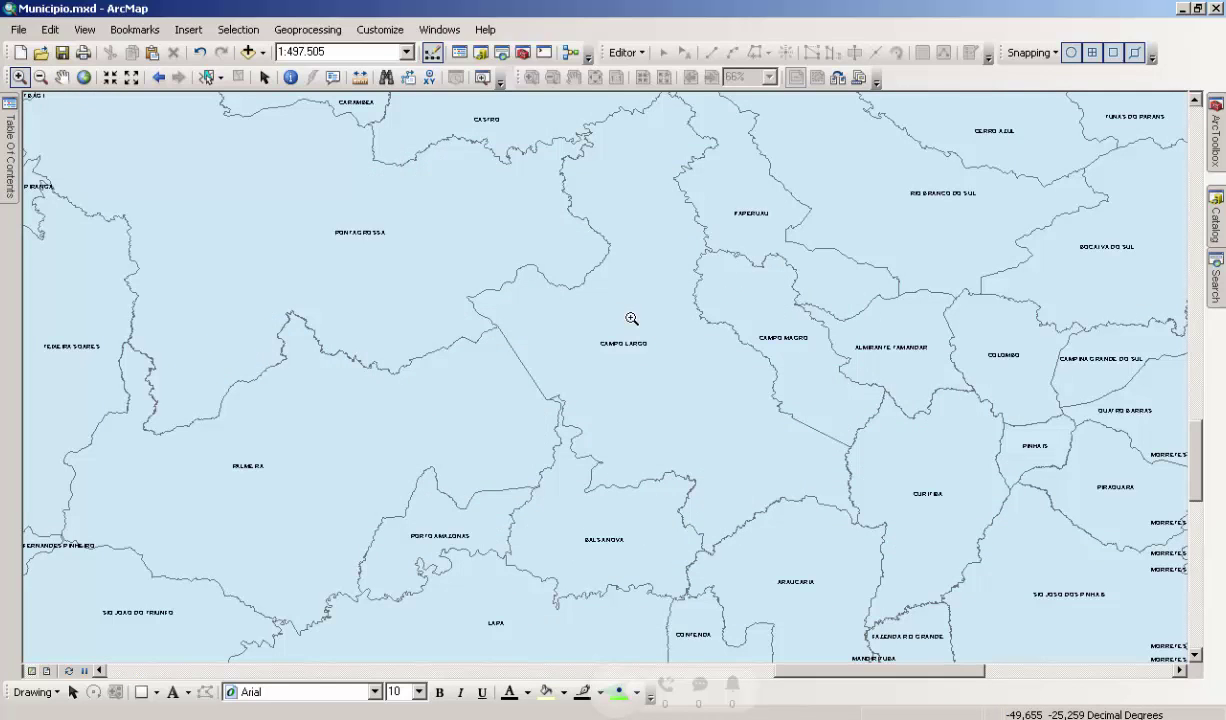
pyautogui.click(83, 77)
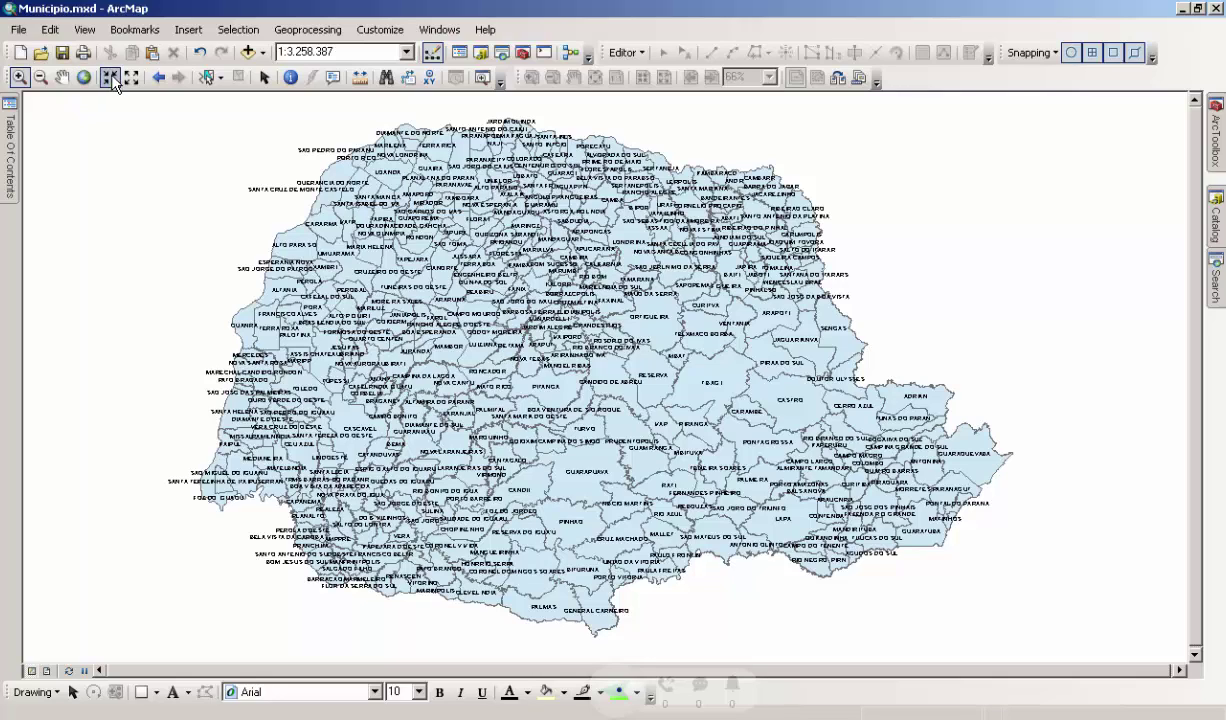
# Switch back and forth between the previous and next extents, ending on the close-up around CAMPO LARGO.
pyautogui.click(156, 77)
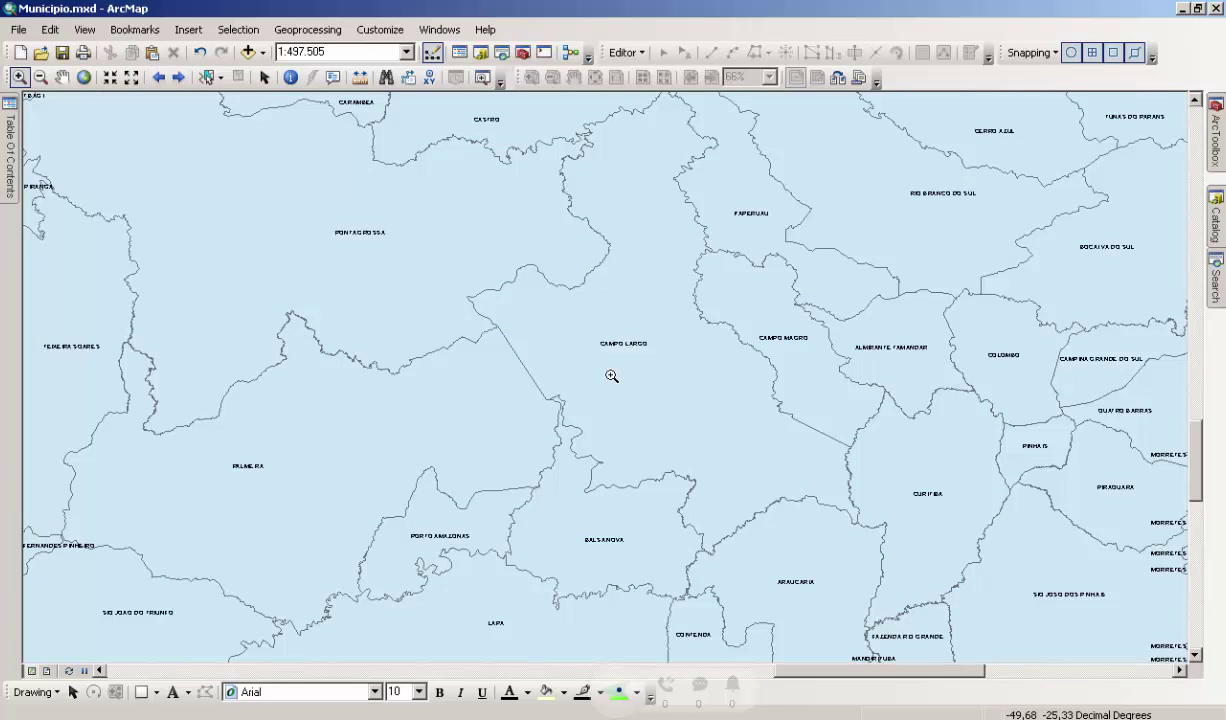
pyautogui.click(182, 80)
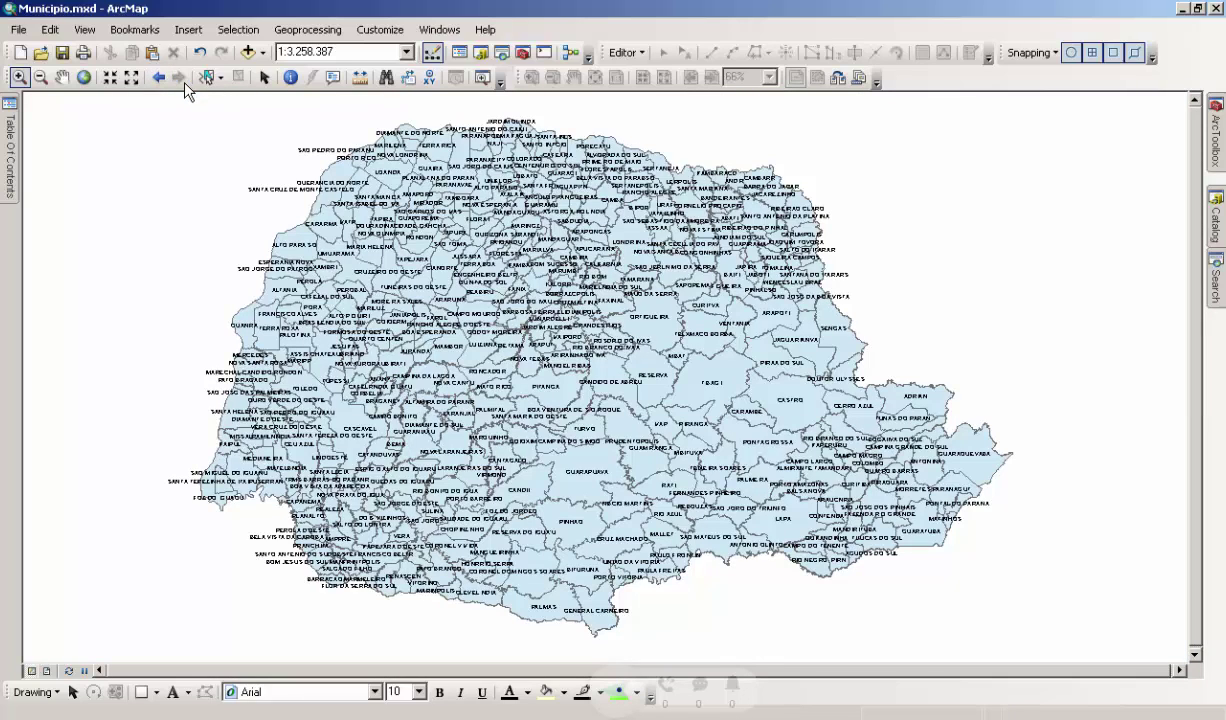
pyautogui.click(158, 78)
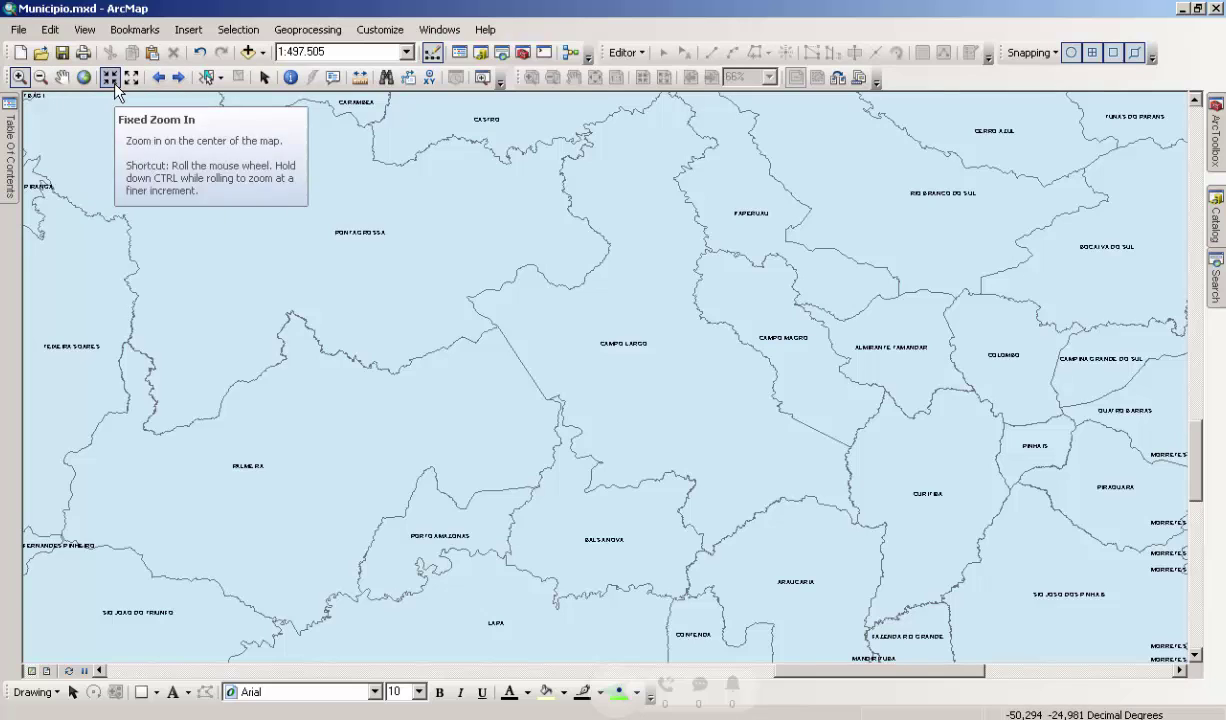
# Apply Fixed Zoom In and Fixed Zoom Out between 1:400.000 and 1:500.000, and return to full extent.
pyautogui.click(110, 79)
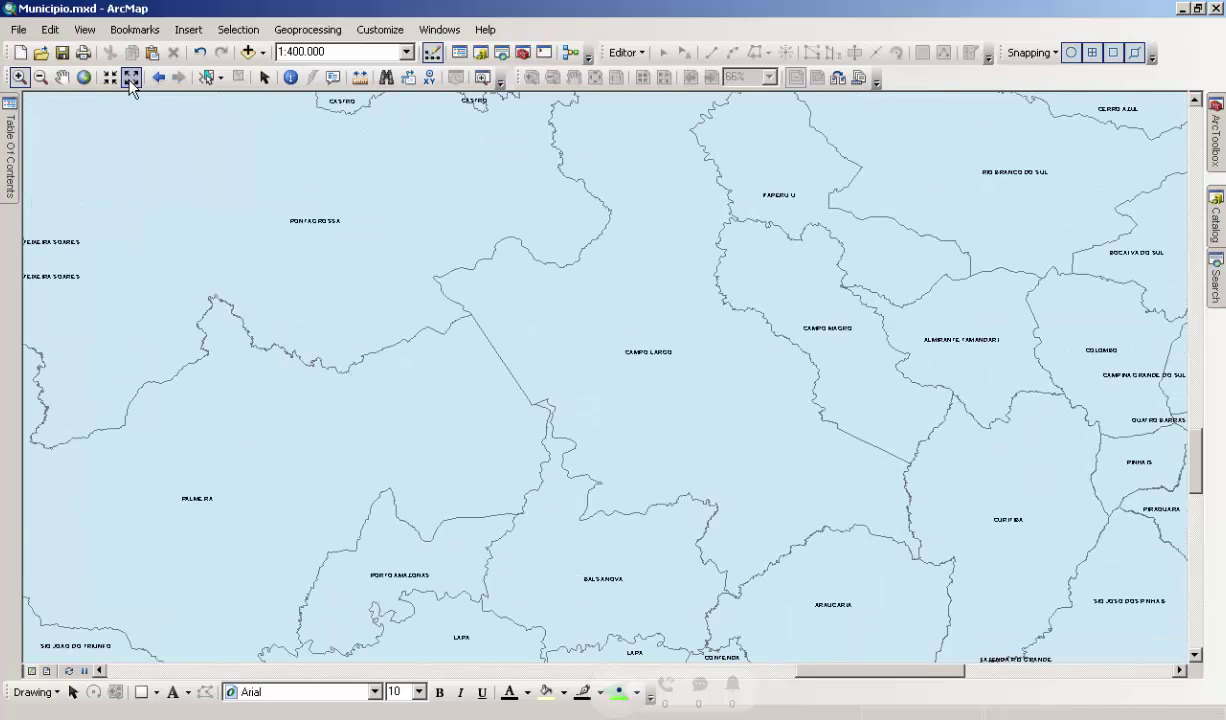
pyautogui.click(130, 82)
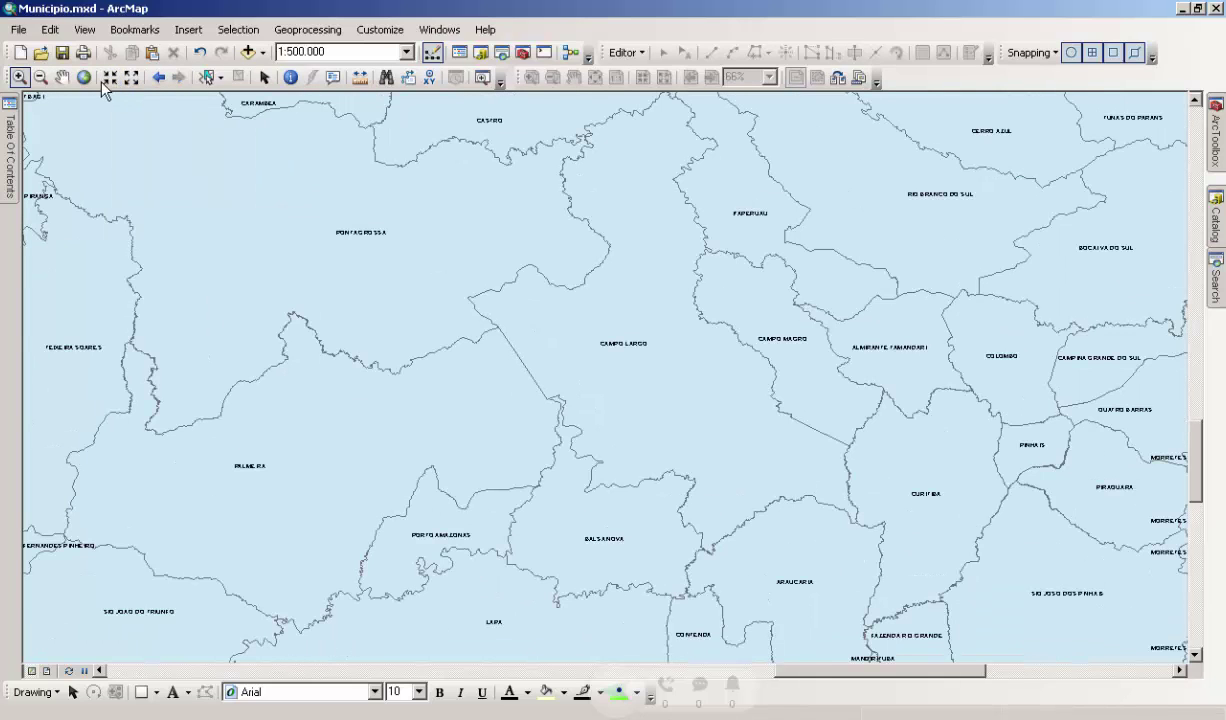
pyautogui.click(108, 79)
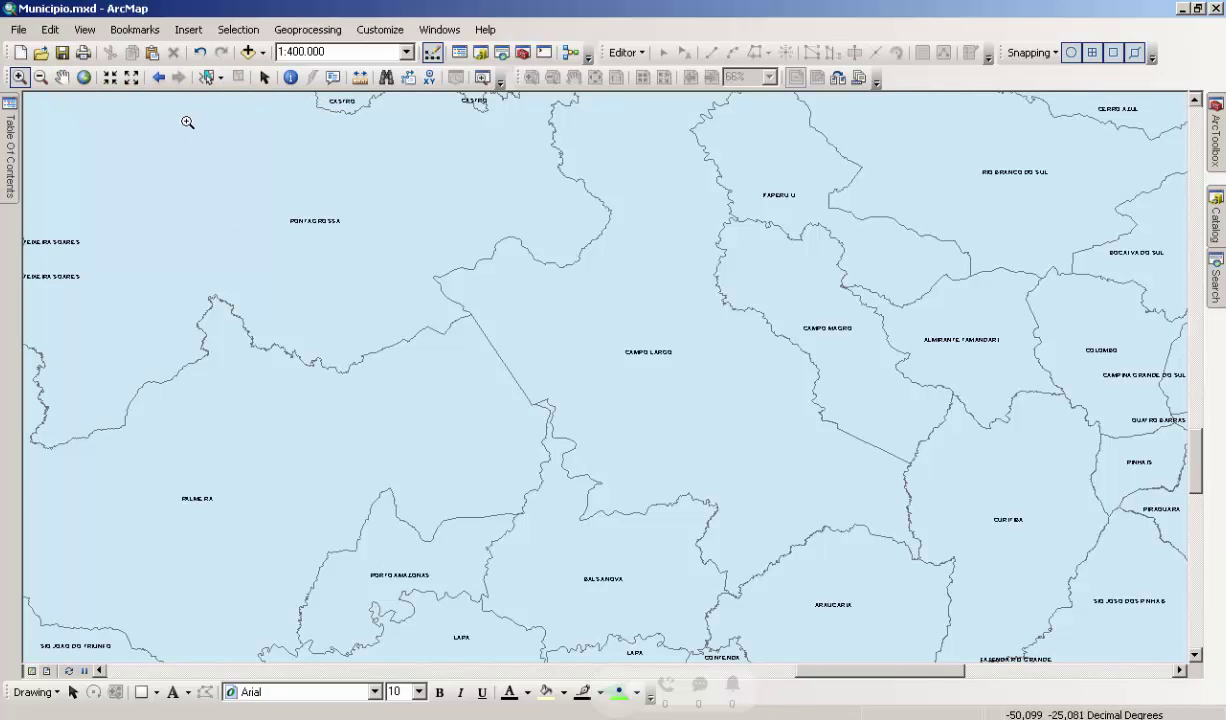
pyautogui.click(84, 78)
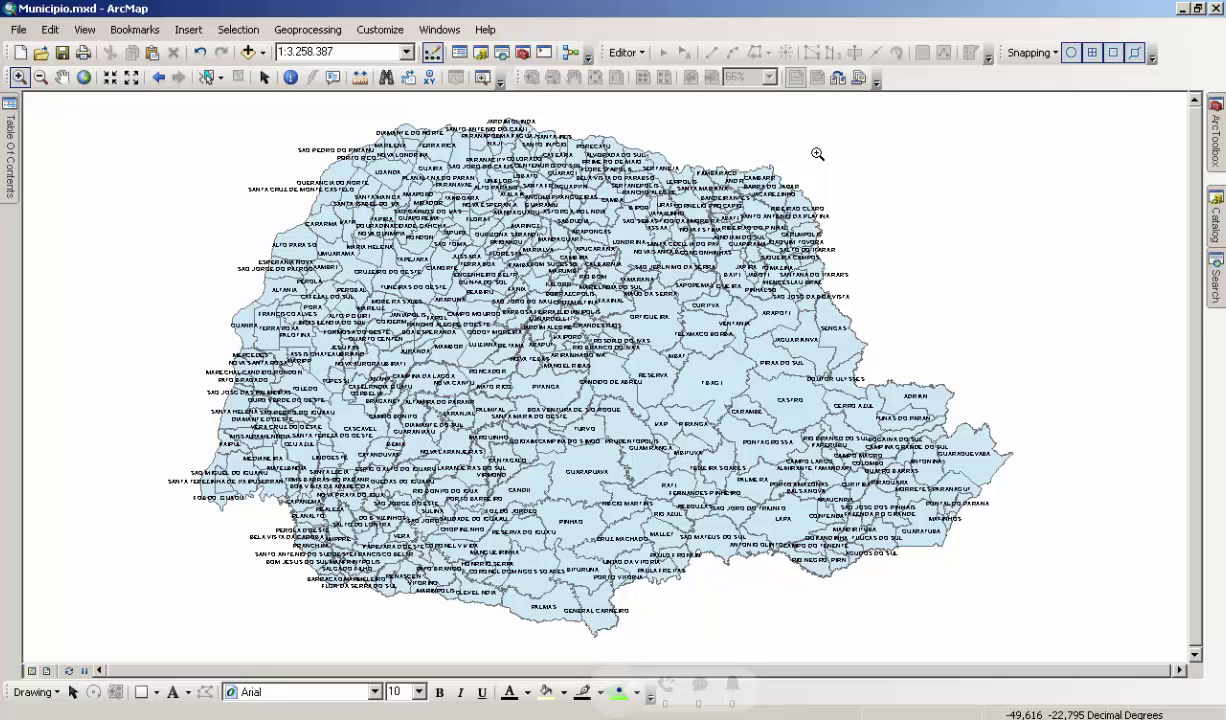
# Pan the map and examine the central municipalities at scales between 1:600.000 and 1:4.000.000, and return to full extent.
pyautogui.click(18, 77)
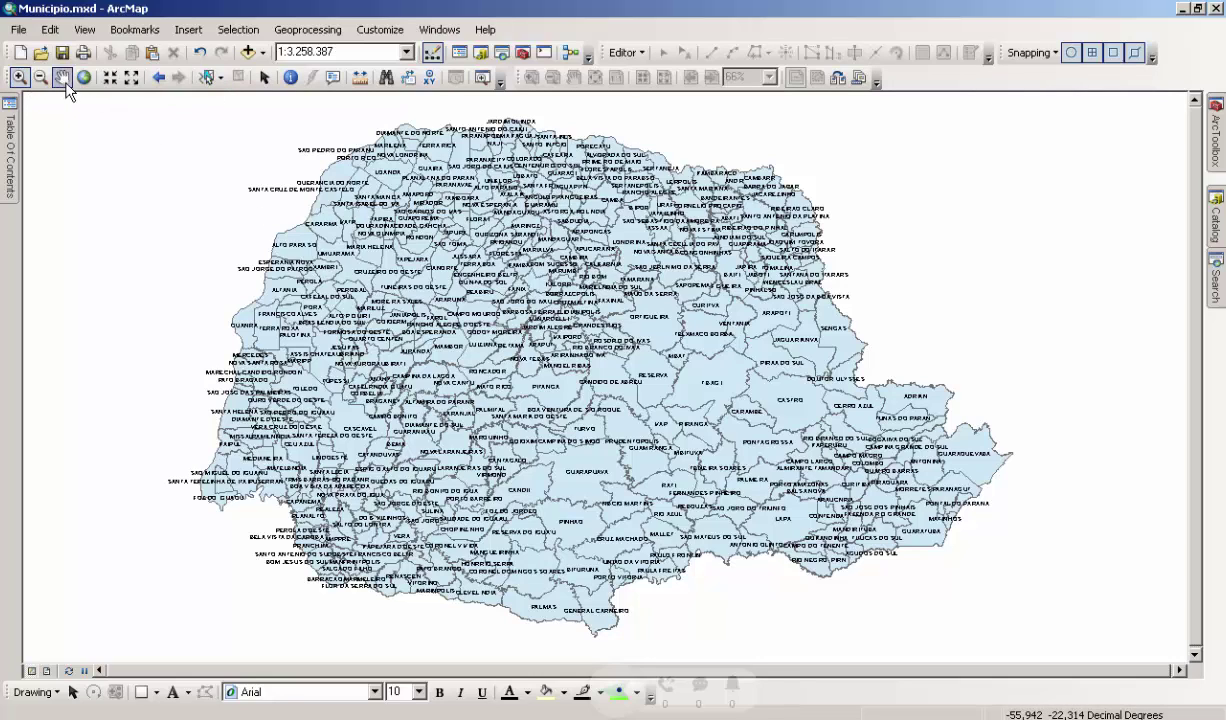
pyautogui.click(62, 77)
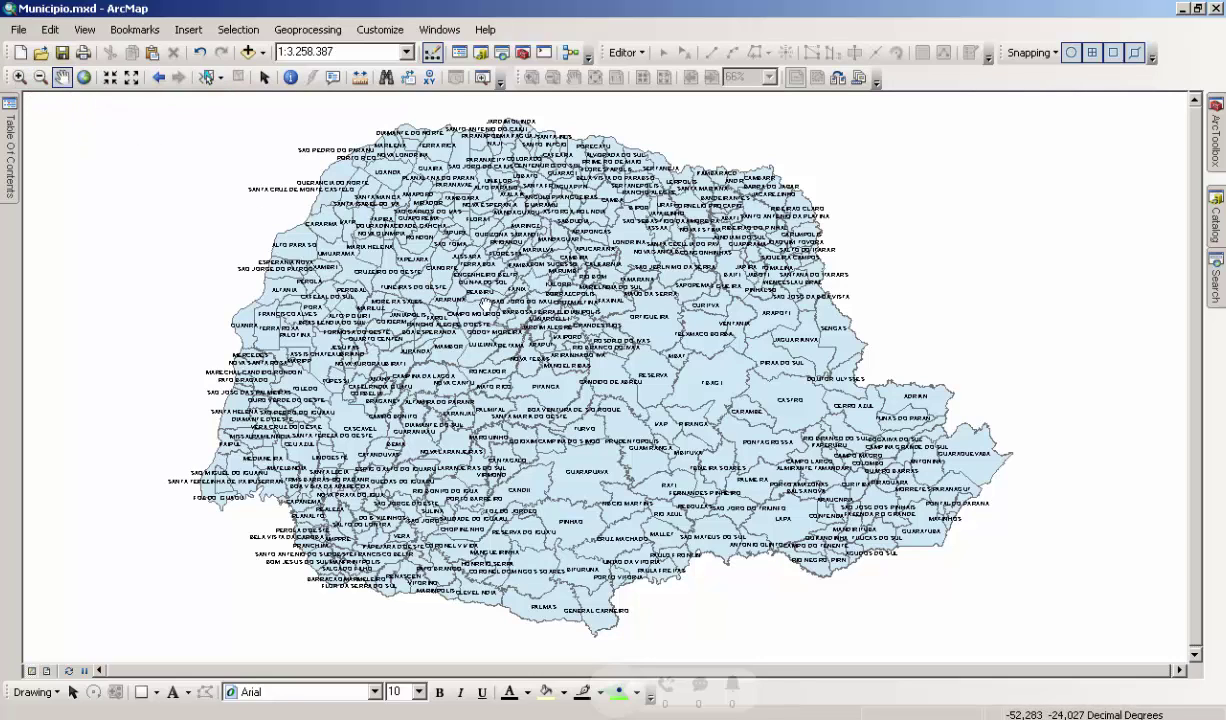
pyautogui.moveTo(513, 430); pyautogui.dragTo(596, 389)
pyautogui.scroll(2, 620, 365)
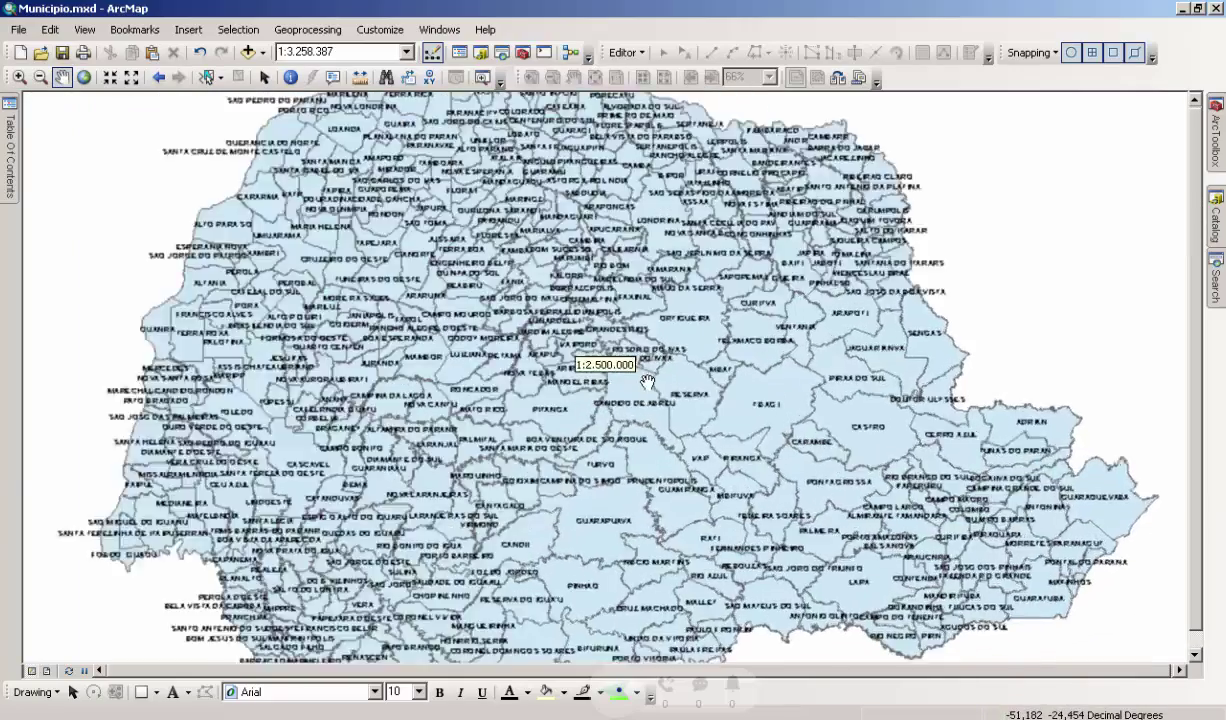
pyautogui.scroll(-3, 649, 376)
pyautogui.scroll(5, 649, 376)
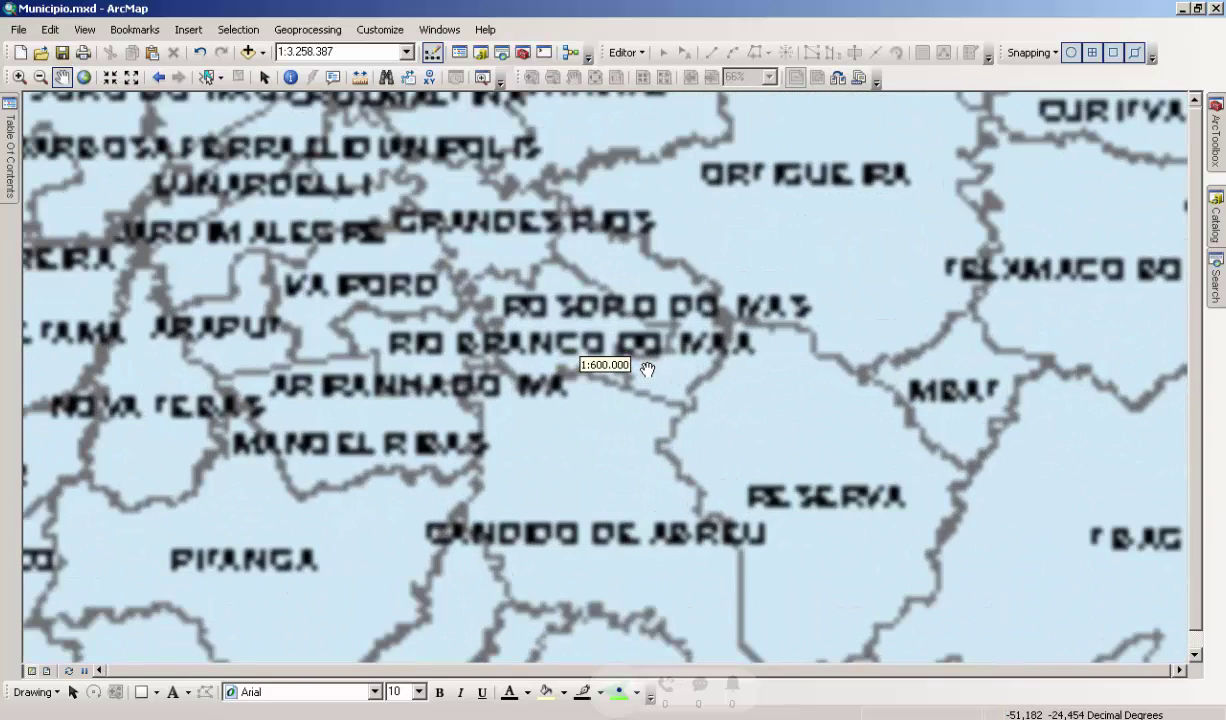
pyautogui.scroll(-1, 648, 369)
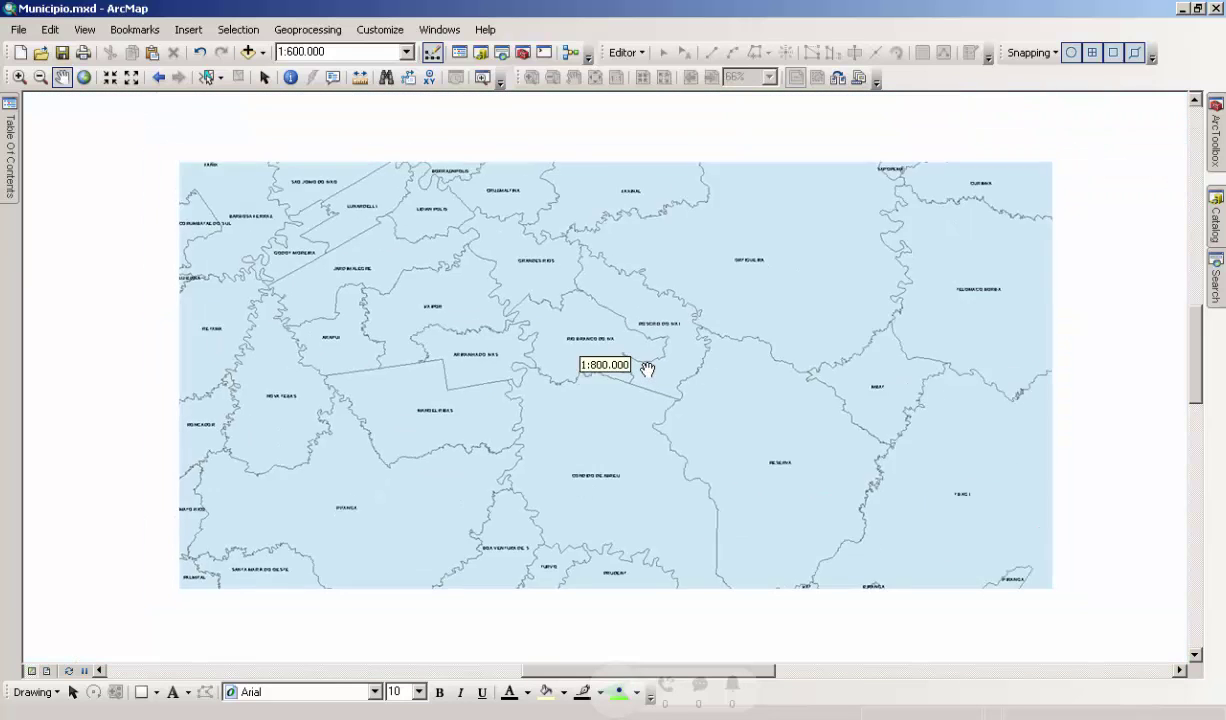
pyautogui.scroll(-3, 648, 369)
pyautogui.scroll(2, 650, 373)
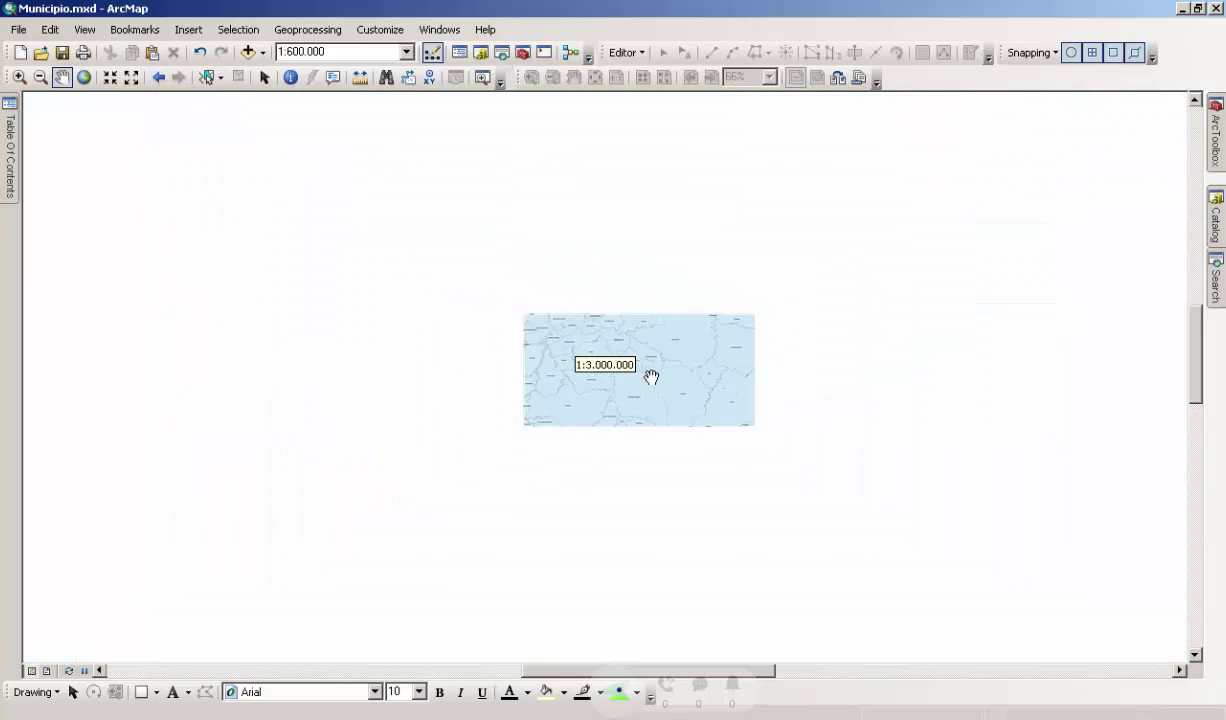
pyautogui.scroll(1, 651, 376)
pyautogui.scroll(-3, 652, 376)
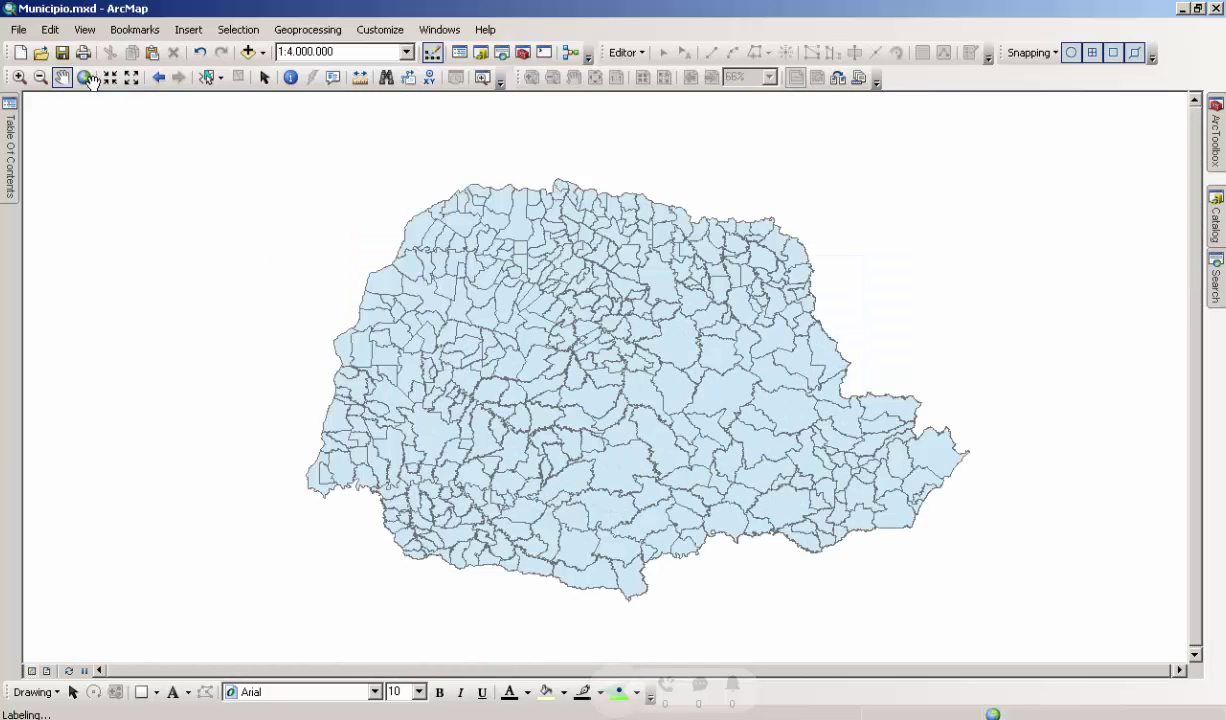
pyautogui.click(86, 78)
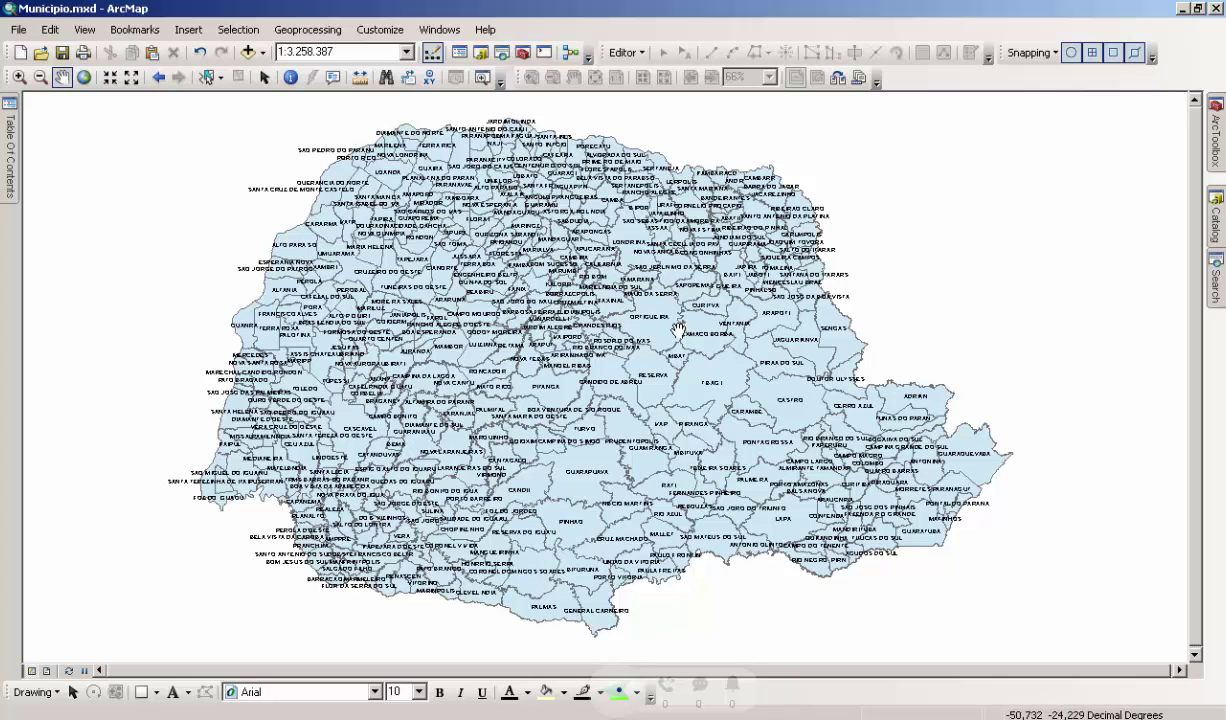
# Refresh the full-extent map view three times to redraw the municipalities and their labels.
pyautogui.click(84, 29)
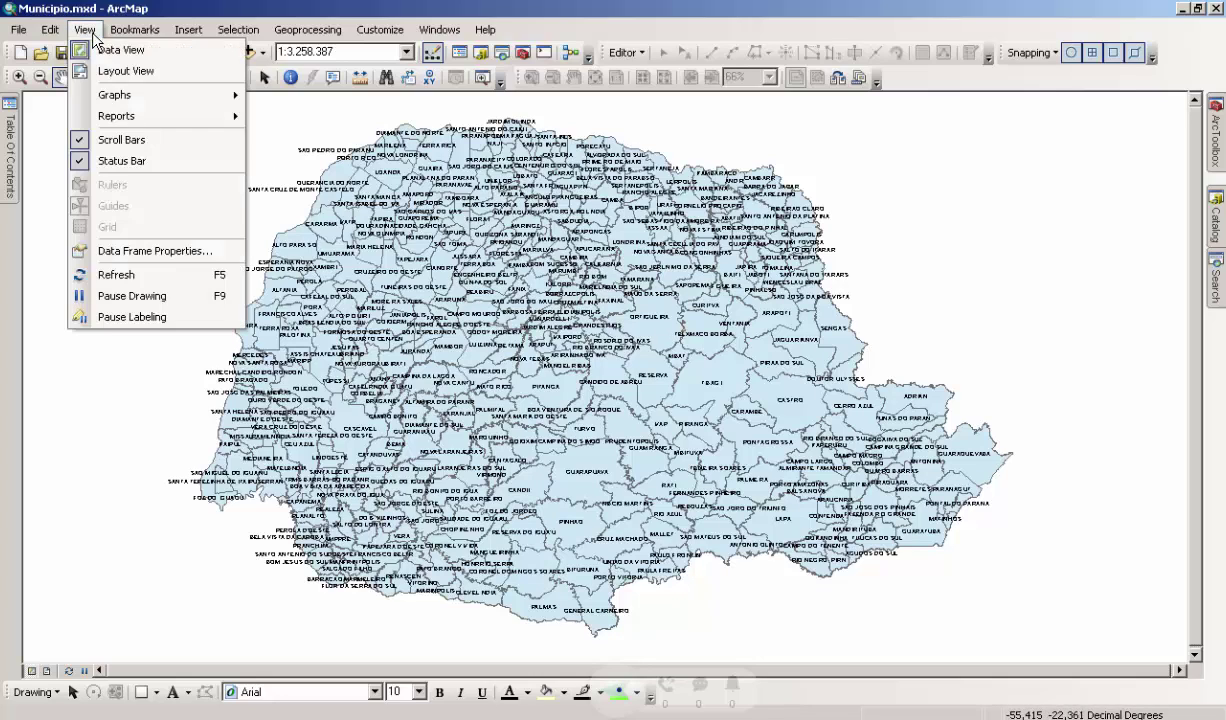
pyautogui.click(140, 274)
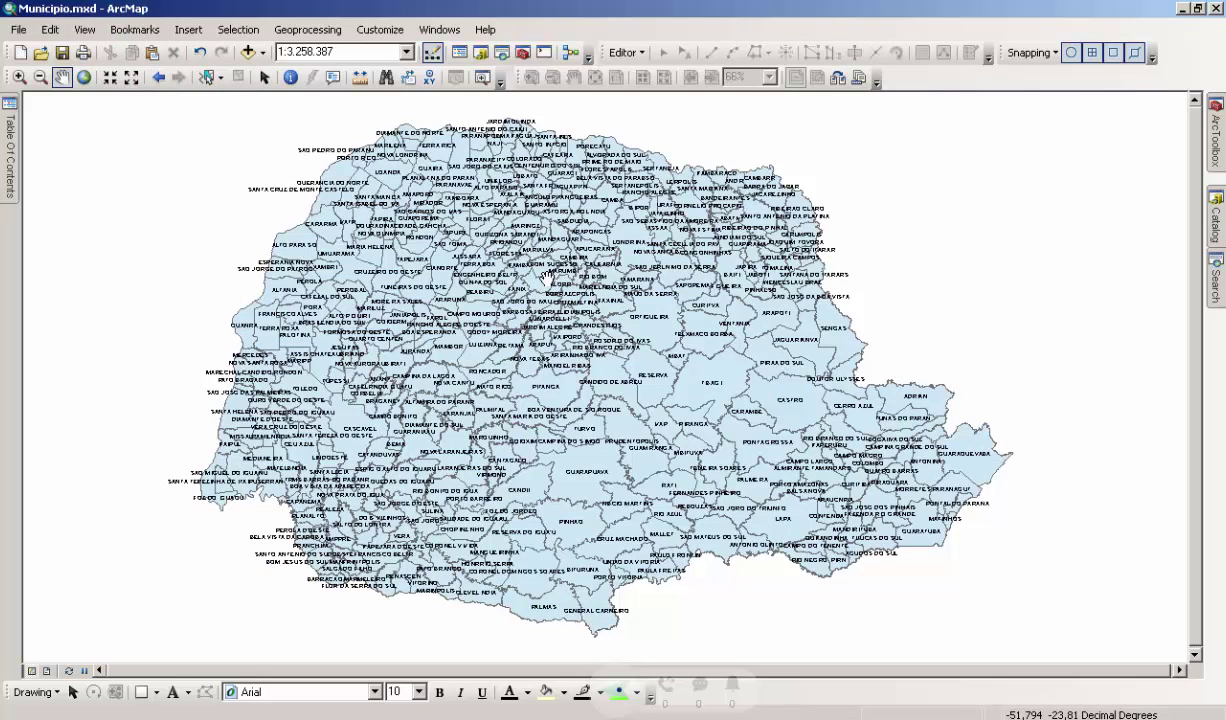
pyautogui.click(84, 30)
pyautogui.click(118, 276)
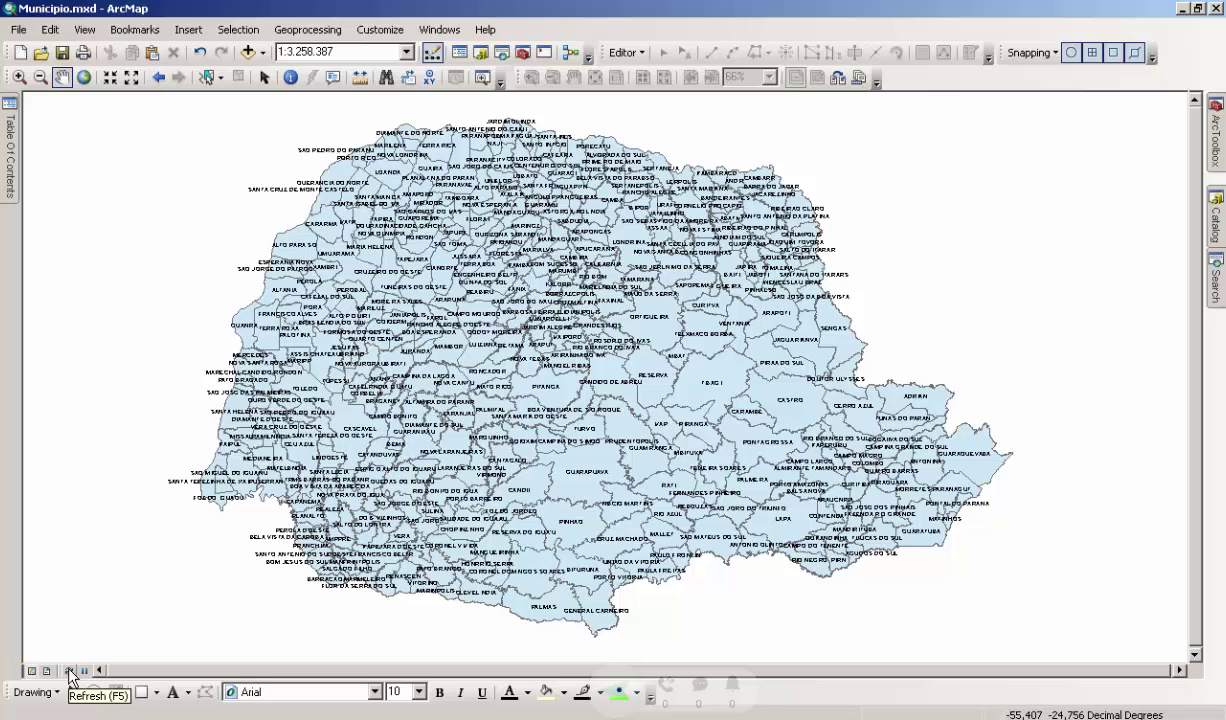
pyautogui.click(69, 671)
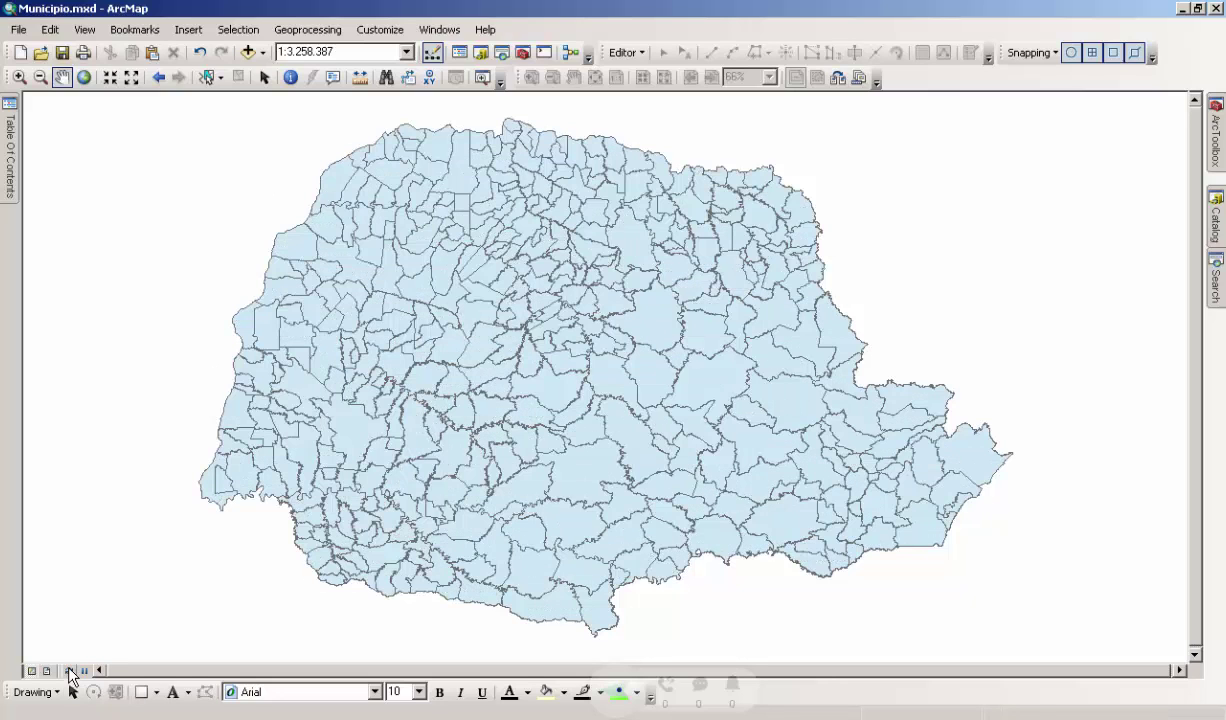
pyautogui.click(343, 453)
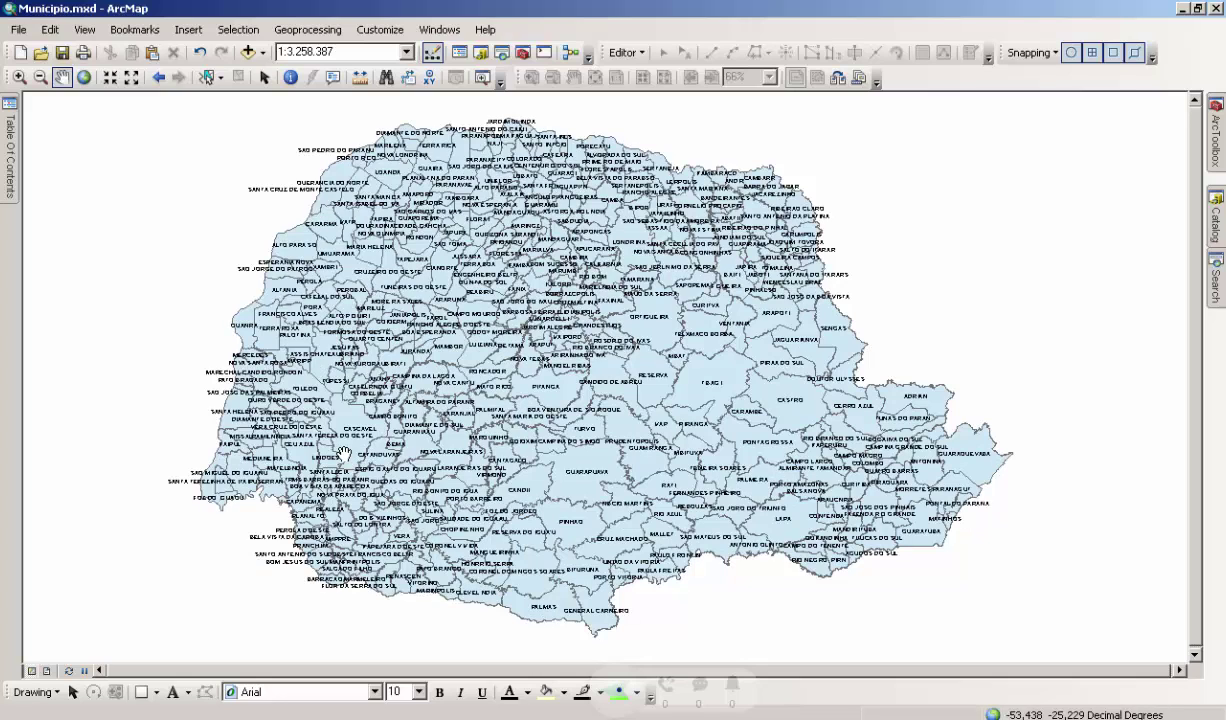